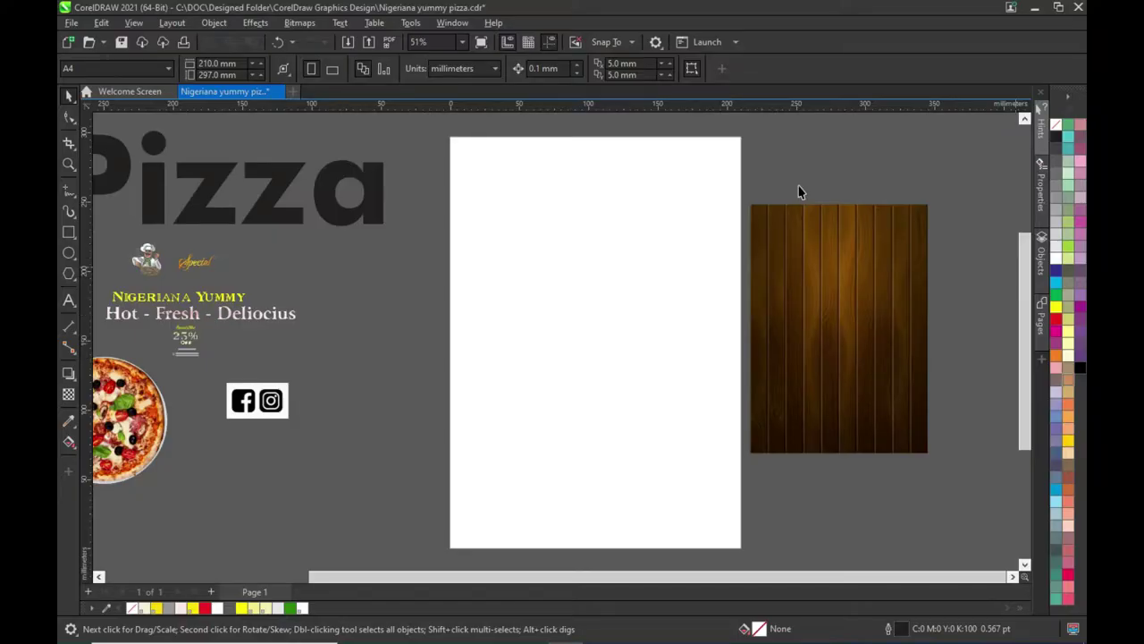
Change the page size to A5 (148 × 210 mm).
{"action": "left_click", "coordinate": [120, 69]}
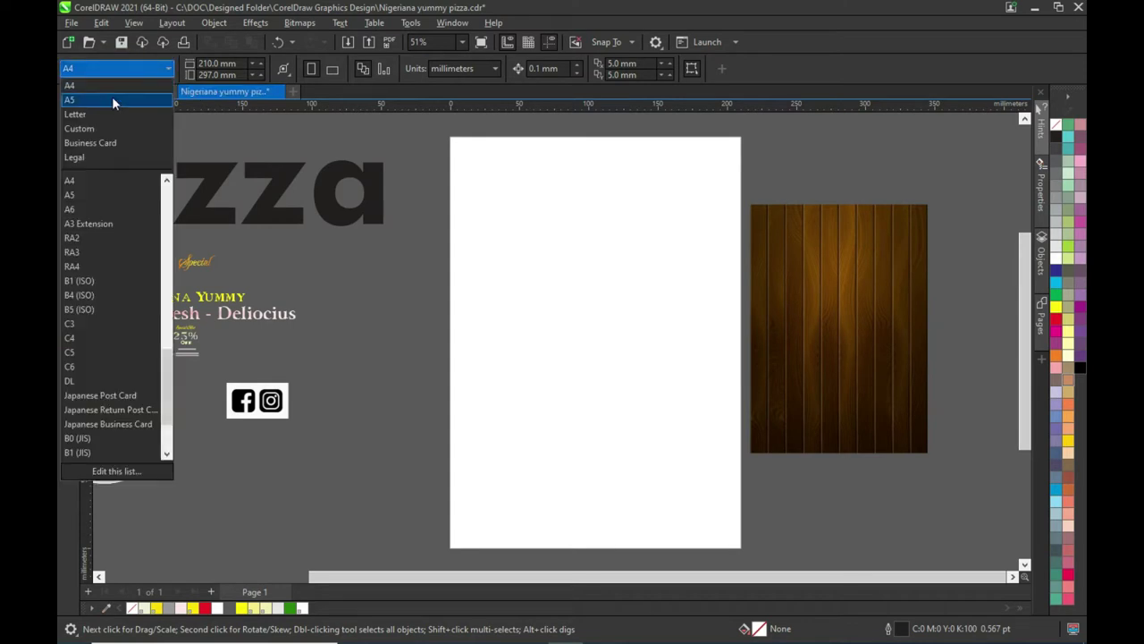
{"action": "left_click", "coordinate": [112, 100]}
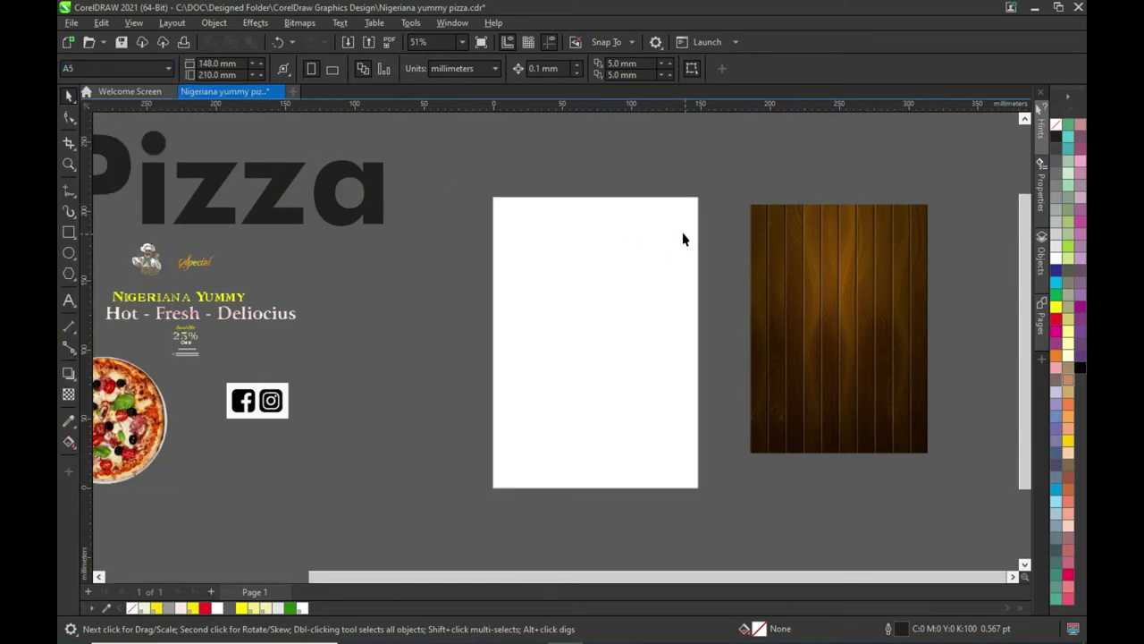
{"action": "scroll", "coordinate": [684, 235], "scroll_direction": "up", "scroll_amount": 1}
Draw a 148 × 210 mm rectangle snapped to the page corners.
{"action": "left_click", "coordinate": [71, 231]}
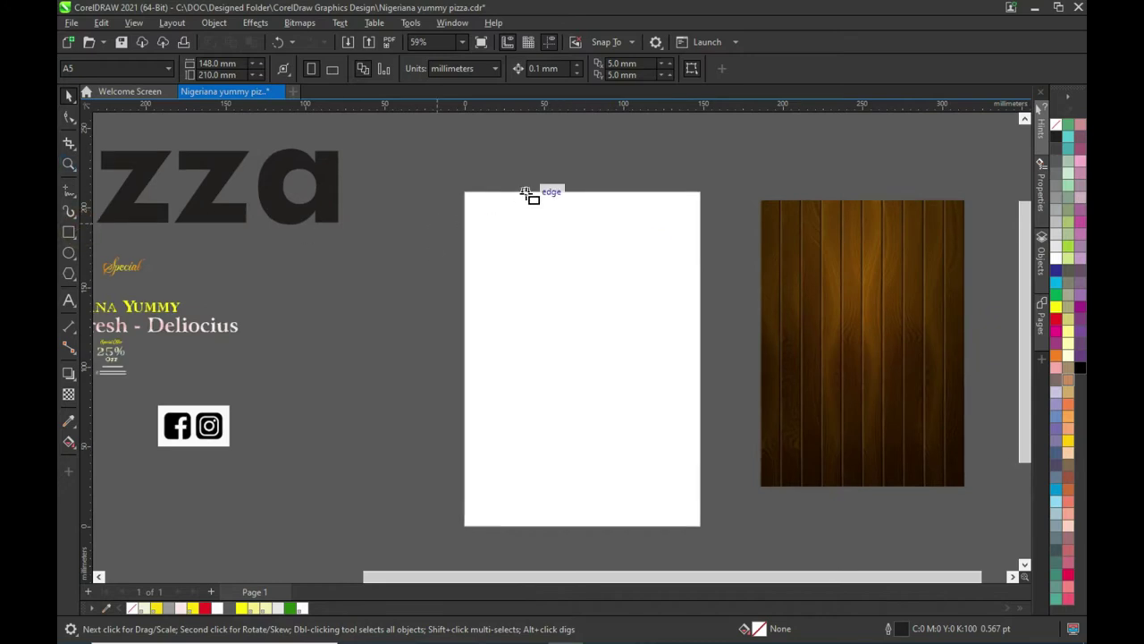
{"action": "left_click_drag", "start_coordinate": [465, 191], "coordinate": [700, 518]}
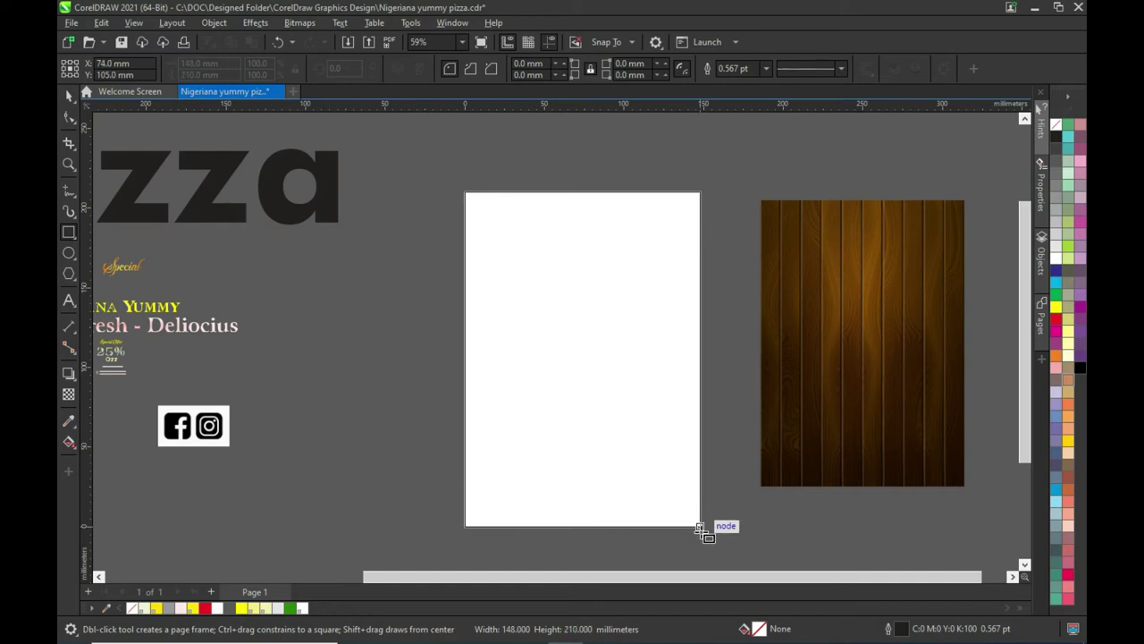
{"action": "left_click_drag", "start_coordinate": [700, 518], "coordinate": [701, 522]}
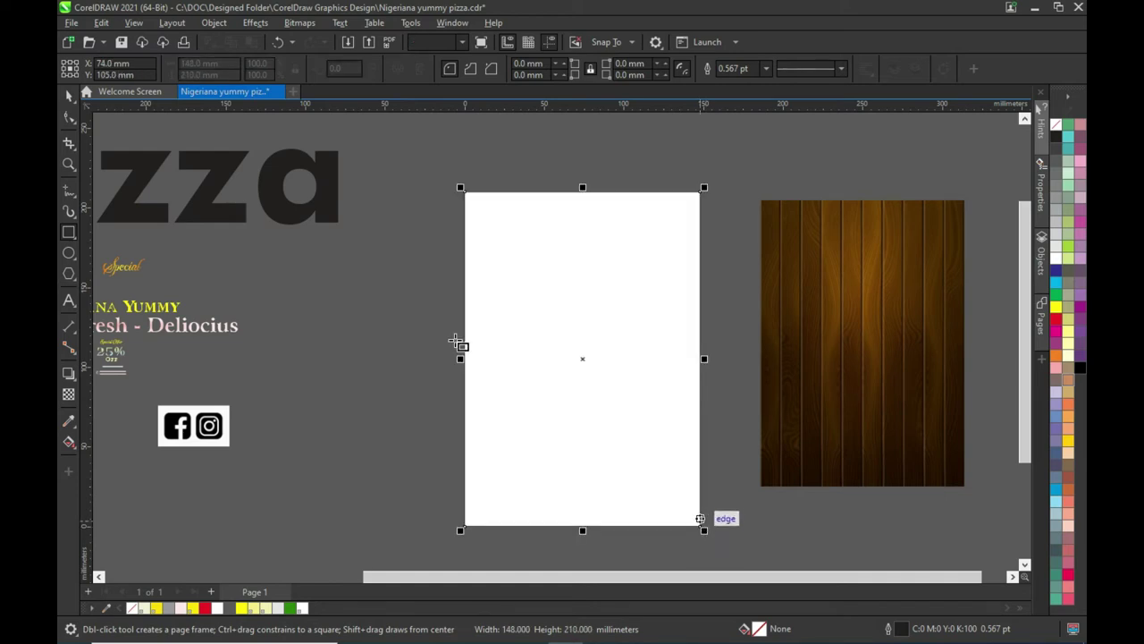
{"action": "key", "text": "space"}
{"action": "left_click", "coordinate": [352, 212]}
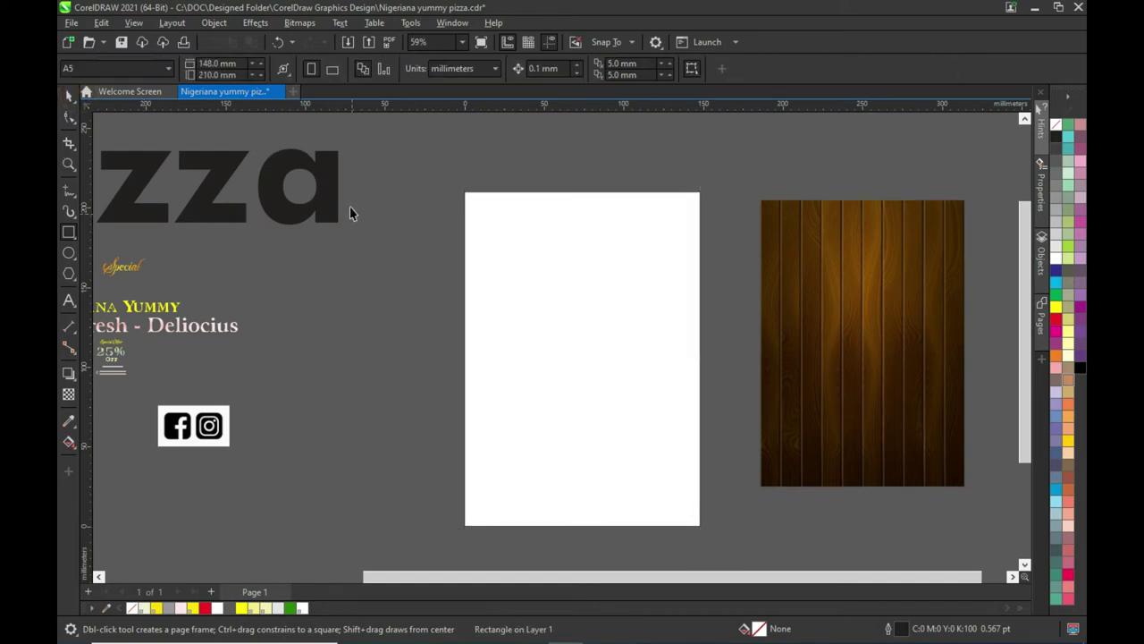
Scale the wooden-background bitmap to about 166 × 233 mm and place it beside the page.
{"action": "left_click", "coordinate": [620, 327]}
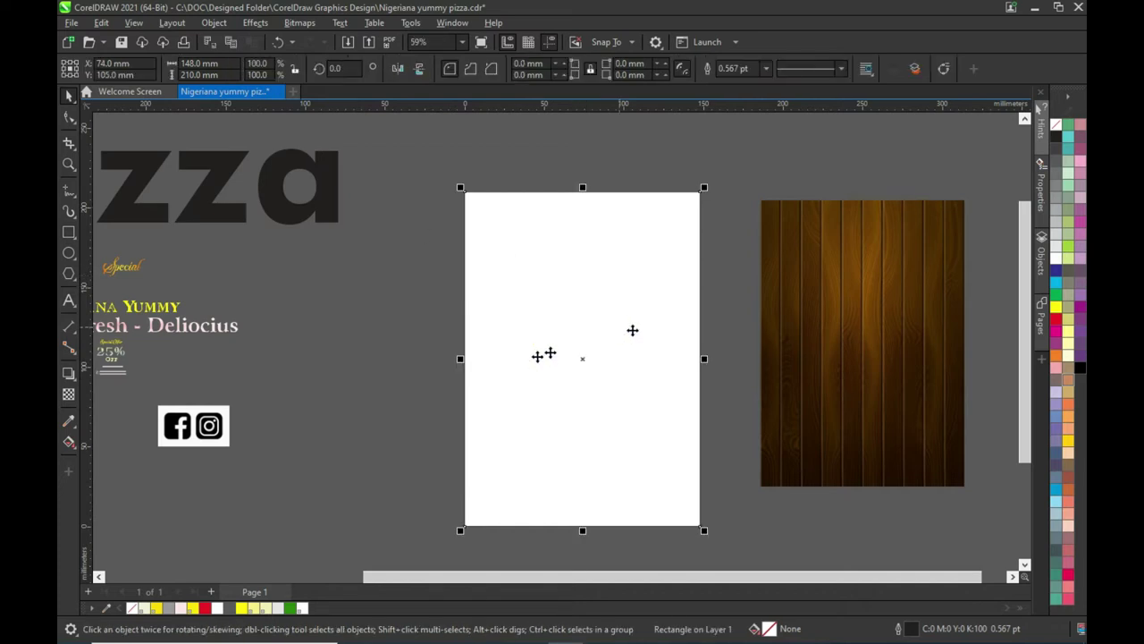
{"action": "left_click", "coordinate": [915, 341]}
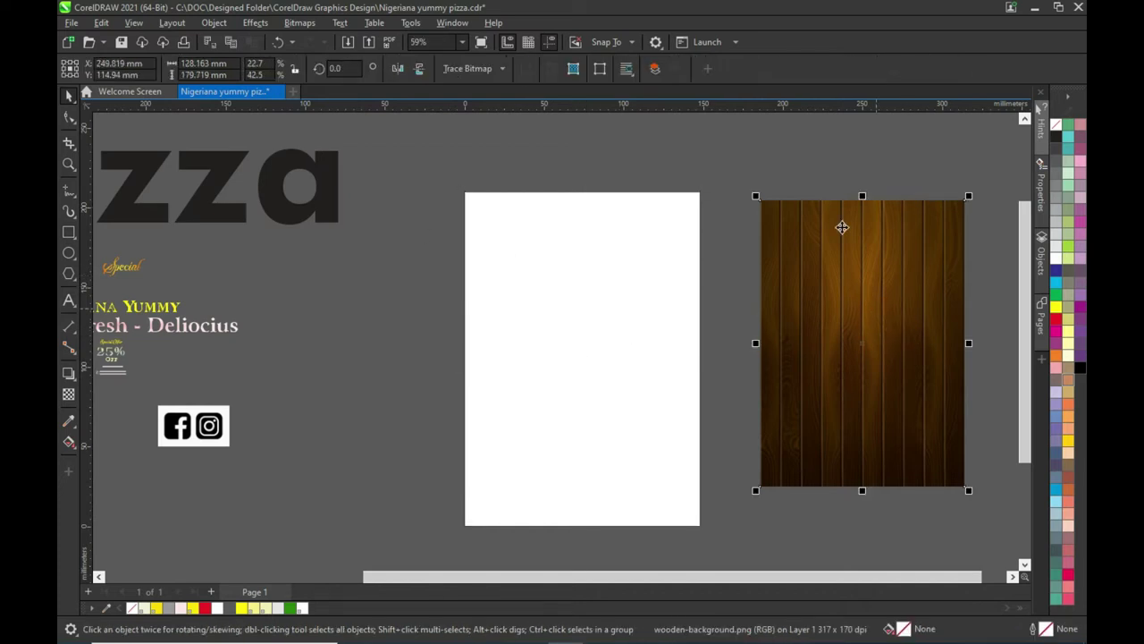
{"action": "mouse_move", "coordinate": [850, 284]}
{"action": "left_mouse_down"}
{"action": "mouse_move", "coordinate": [593, 307]}
{"action": "mouse_move", "coordinate": [701, 492]}
{"action": "left_mouse_up"}
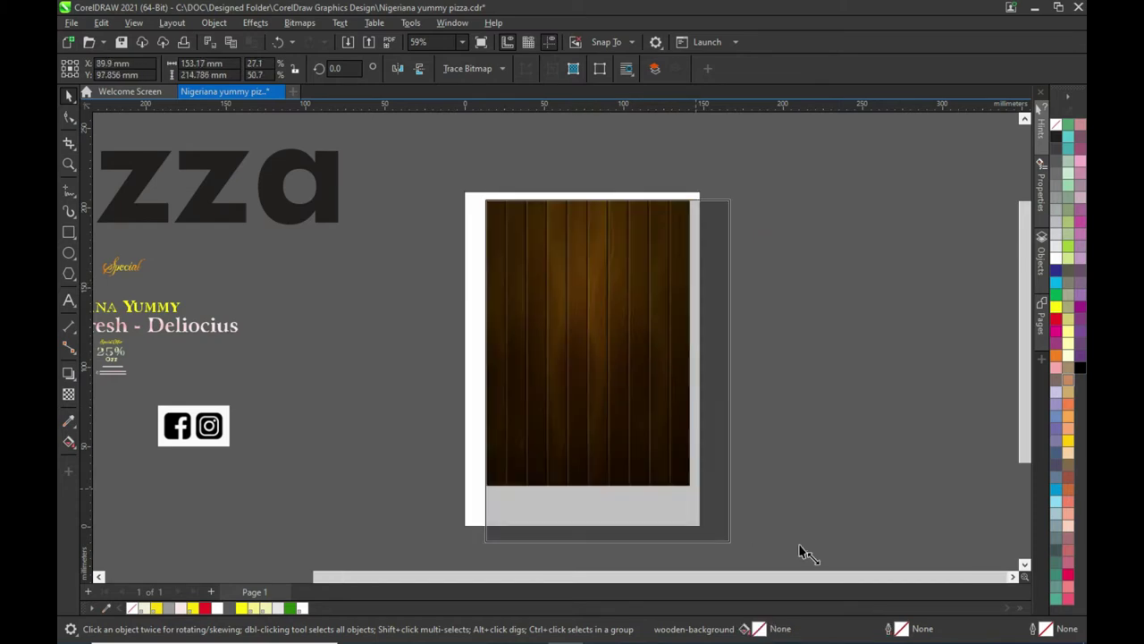
{"action": "left_click_drag", "start_coordinate": [759, 536], "coordinate": [732, 538]}
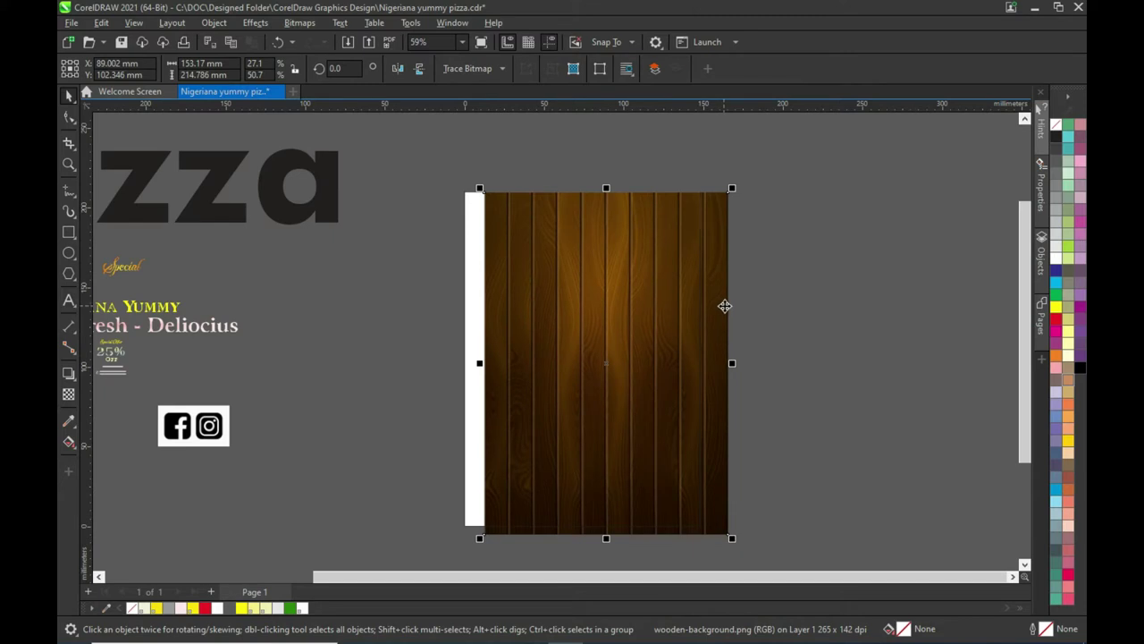
{"action": "left_click_drag", "start_coordinate": [705, 269], "coordinate": [679, 270]}
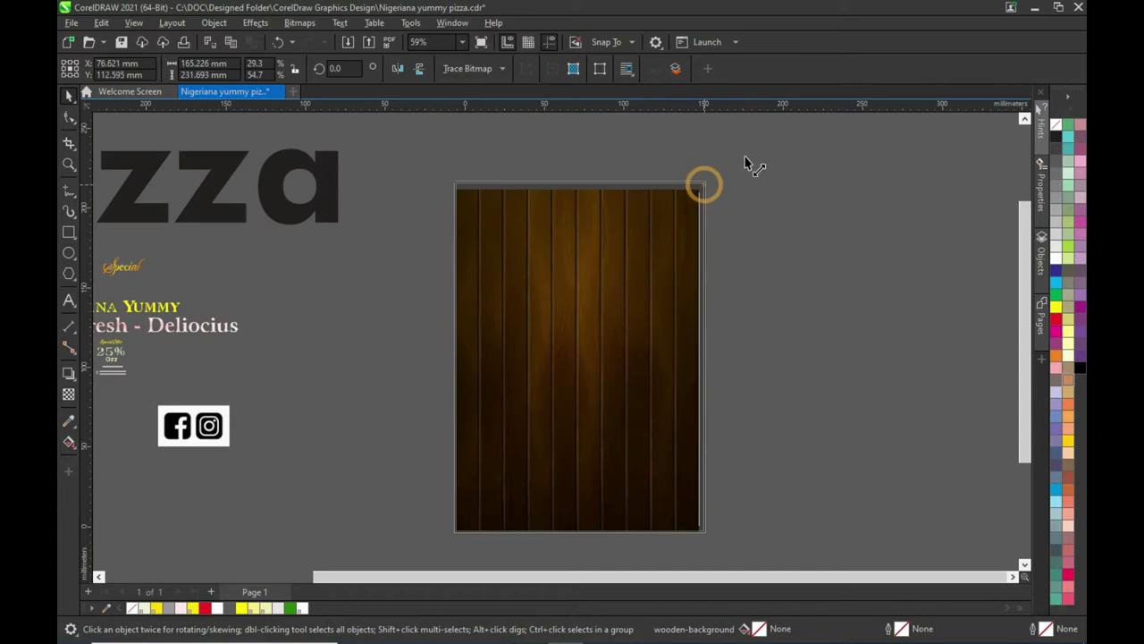
{"action": "left_click_drag", "start_coordinate": [705, 187], "coordinate": [722, 160]}
{"action": "left_click_drag", "start_coordinate": [616, 296], "coordinate": [856, 303]}
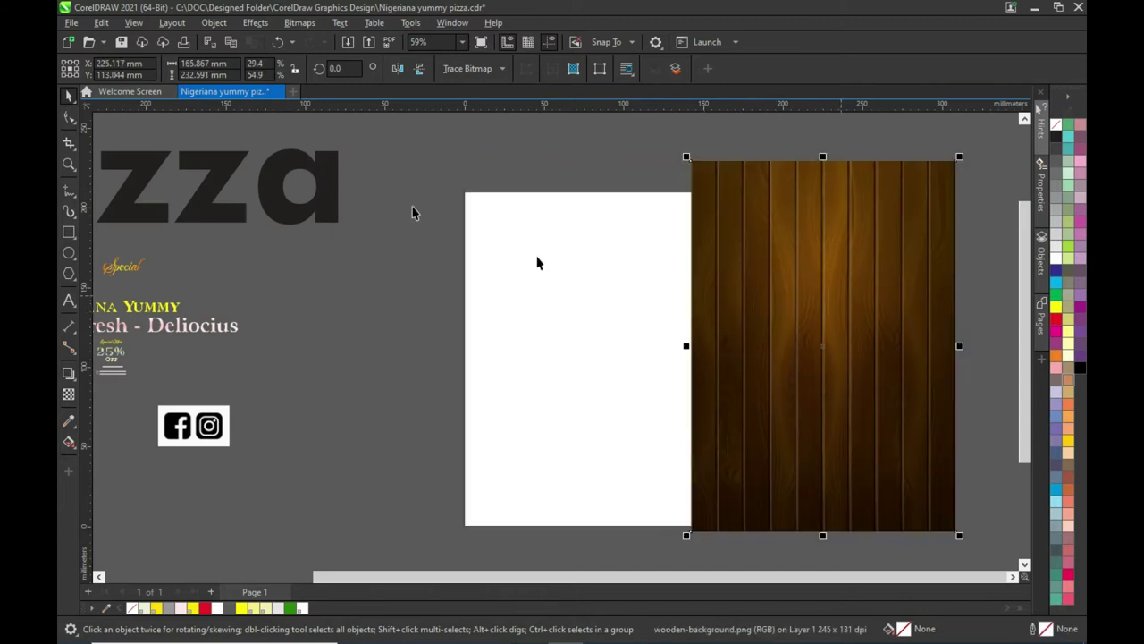
{"action": "left_click", "coordinate": [255, 22]}
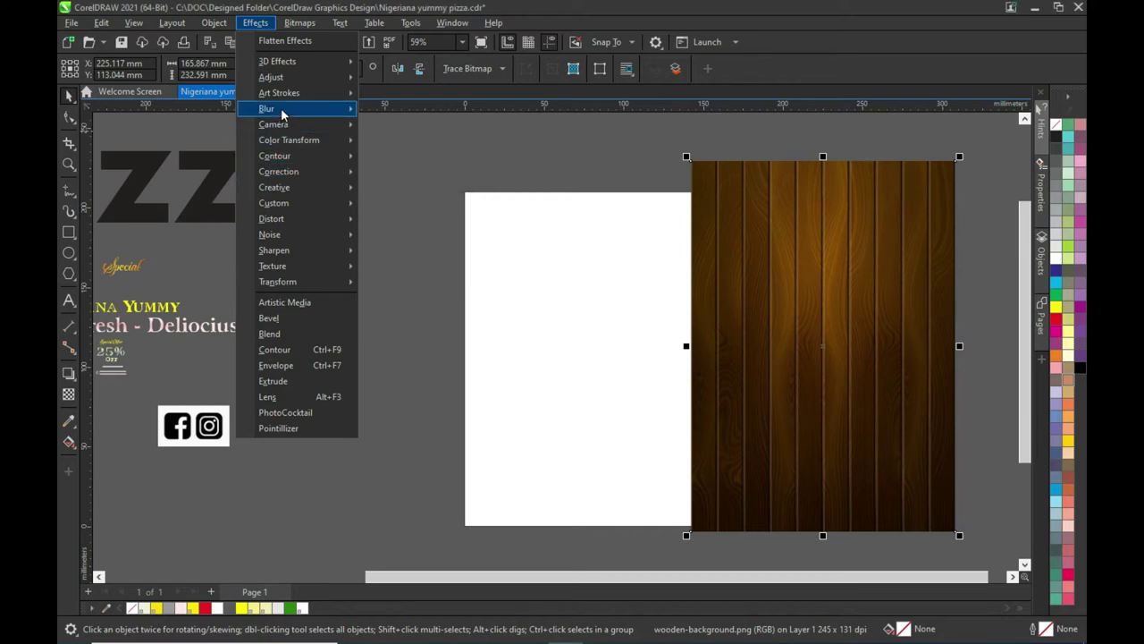
Blur the wood image with a Gaussian Blur of about 13.6 px and drag it onto the page rectangle.
{"action": "left_click", "coordinate": [396, 142]}
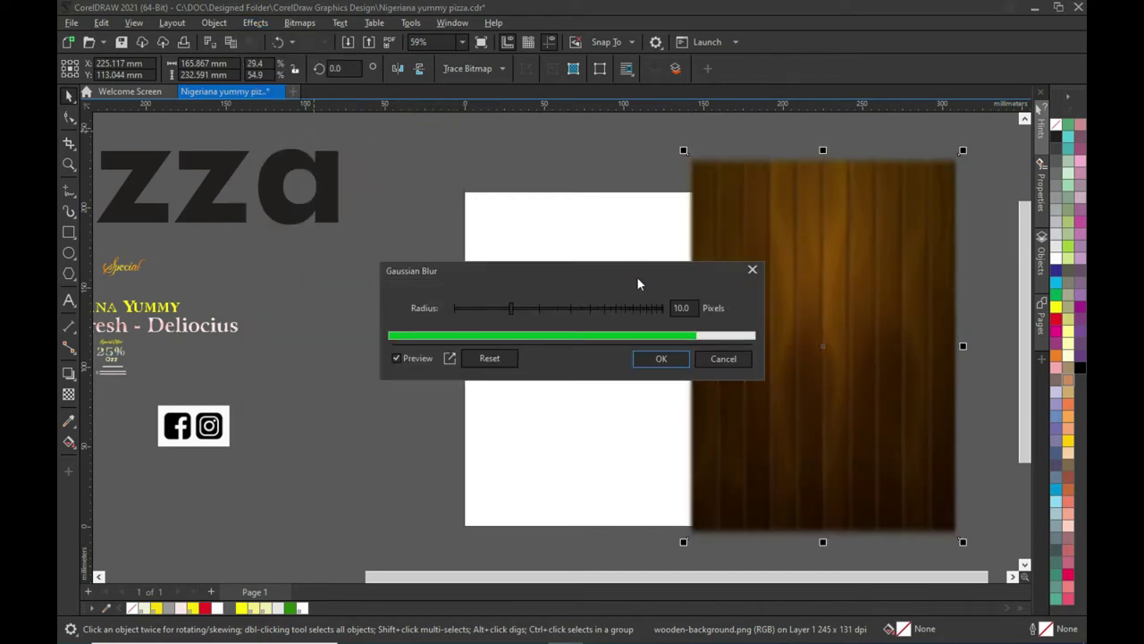
{"action": "mouse_move", "coordinate": [514, 312]}
{"action": "left_mouse_down"}
{"action": "mouse_move", "coordinate": [546, 308]}
{"action": "mouse_move", "coordinate": [521, 310]}
{"action": "left_mouse_up"}
{"action": "left_click", "coordinate": [521, 310]}
{"action": "left_click_drag", "start_coordinate": [523, 310], "coordinate": [525, 308]}
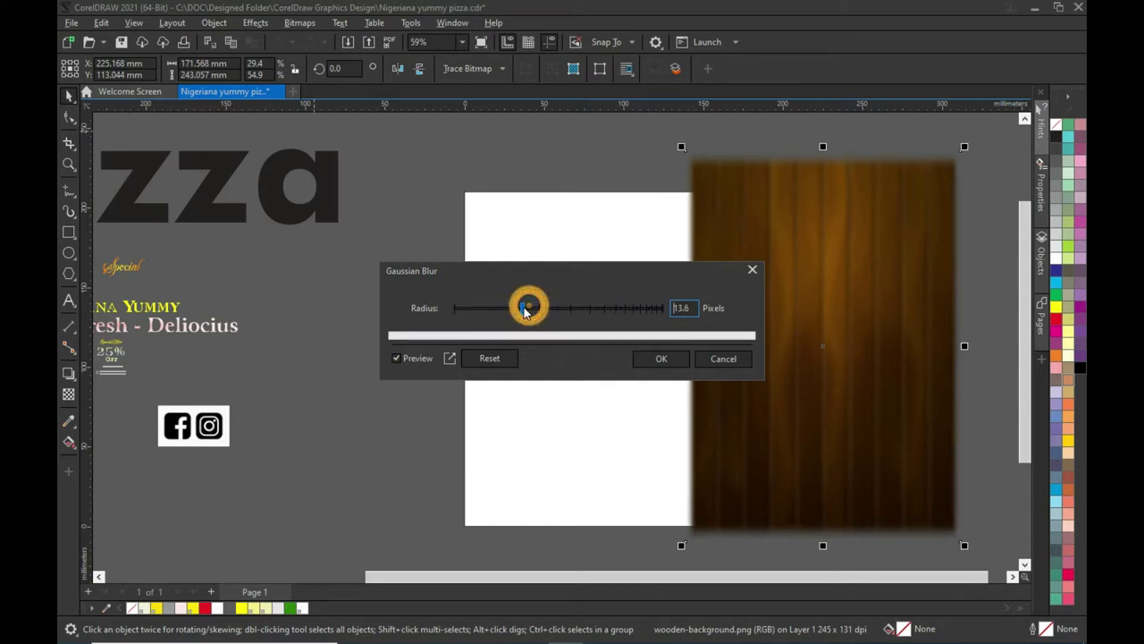
{"action": "left_click", "coordinate": [660, 358]}
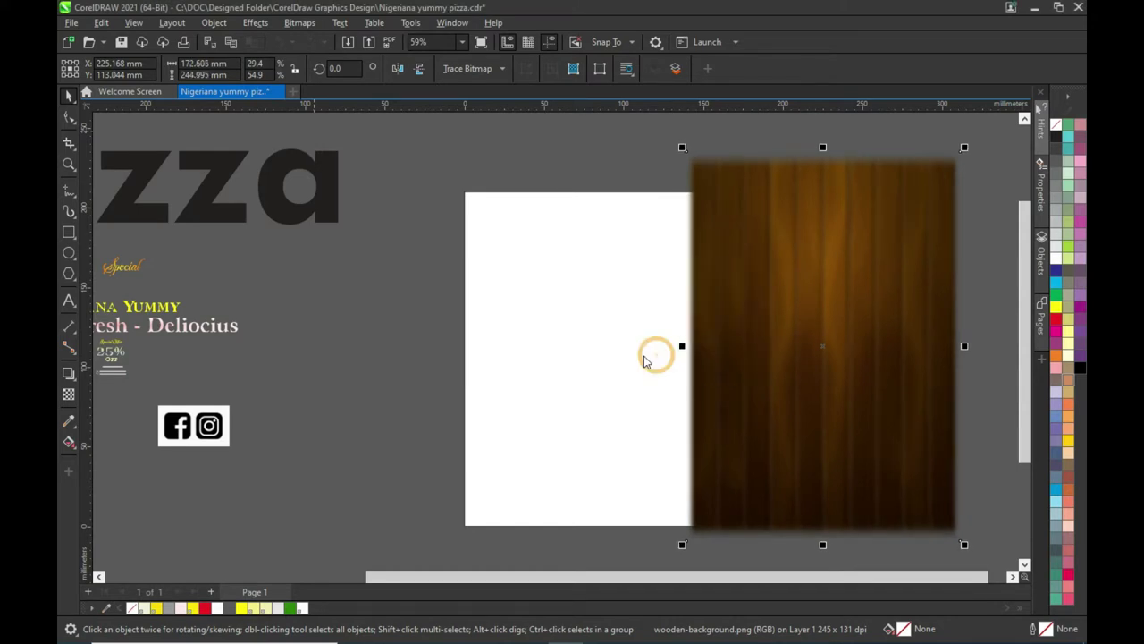
{"action": "left_click_drag", "start_coordinate": [814, 330], "coordinate": [589, 342]}
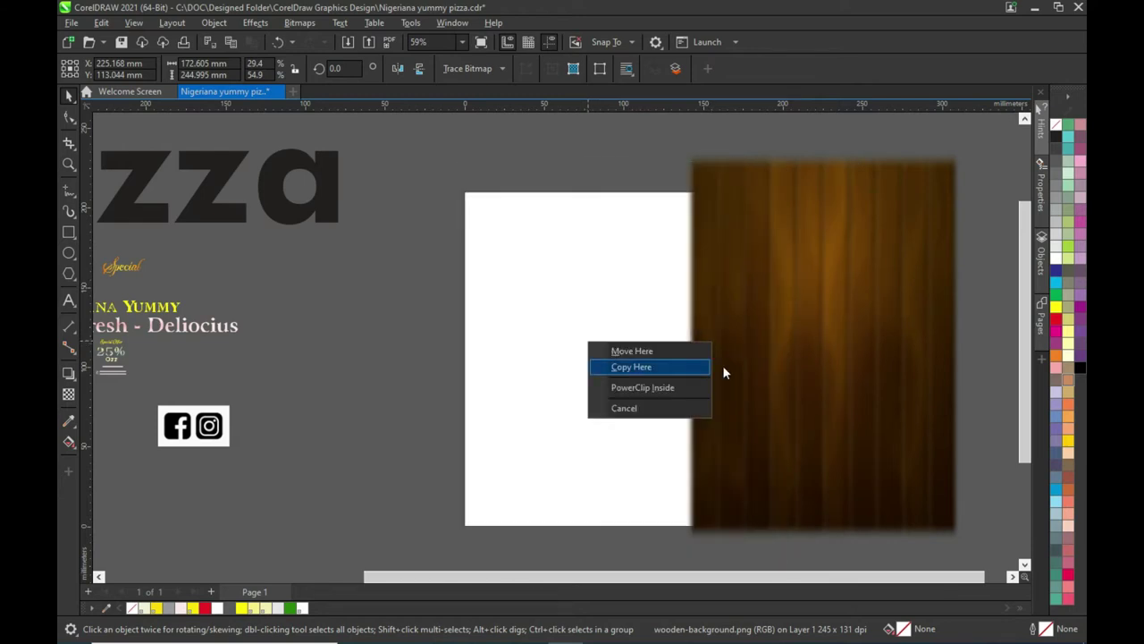
PowerClip the blurred wood inside the page rectangle and set its outline to None.
{"action": "left_click", "coordinate": [642, 387]}
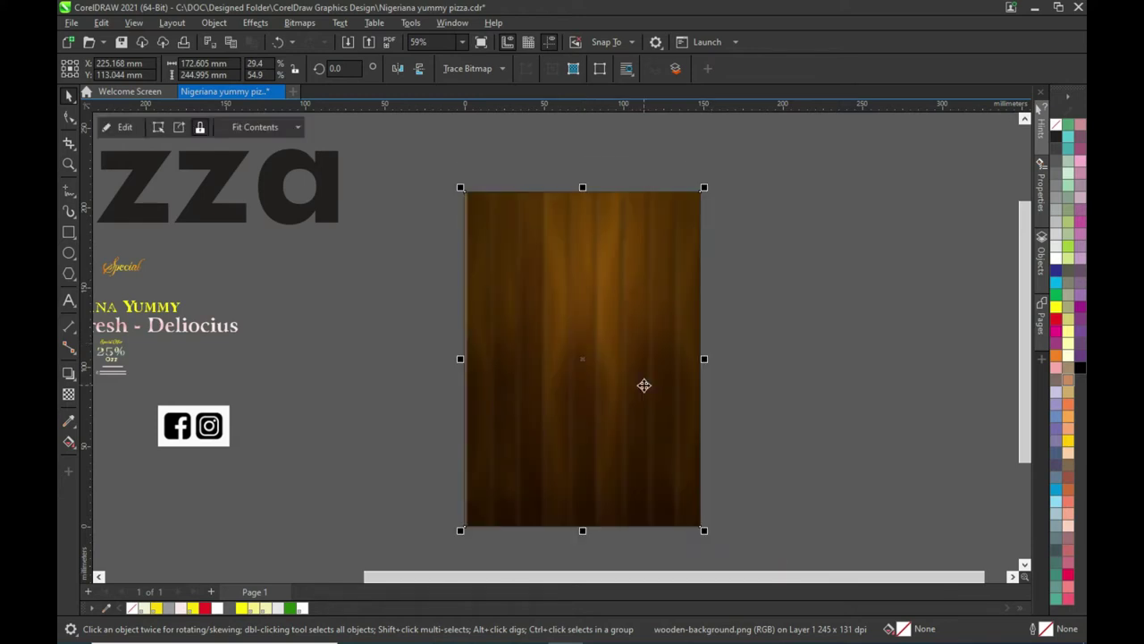
{"action": "left_click", "coordinate": [837, 358]}
{"action": "left_click", "coordinate": [534, 350]}
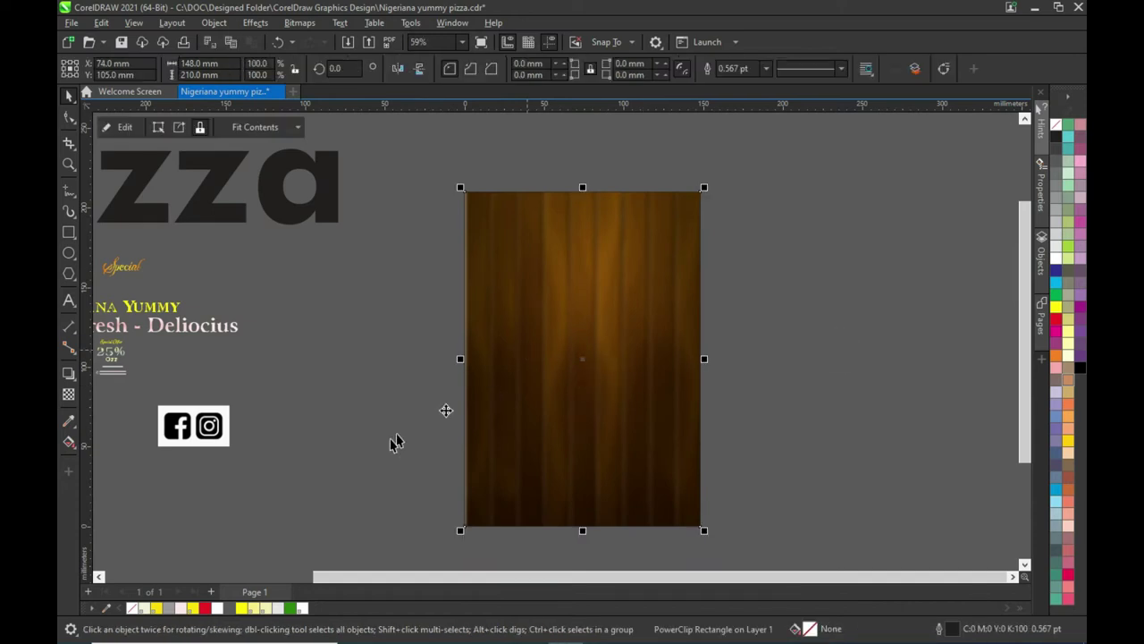
{"action": "left_click", "coordinate": [199, 531]}
{"action": "left_click", "coordinate": [510, 342]}
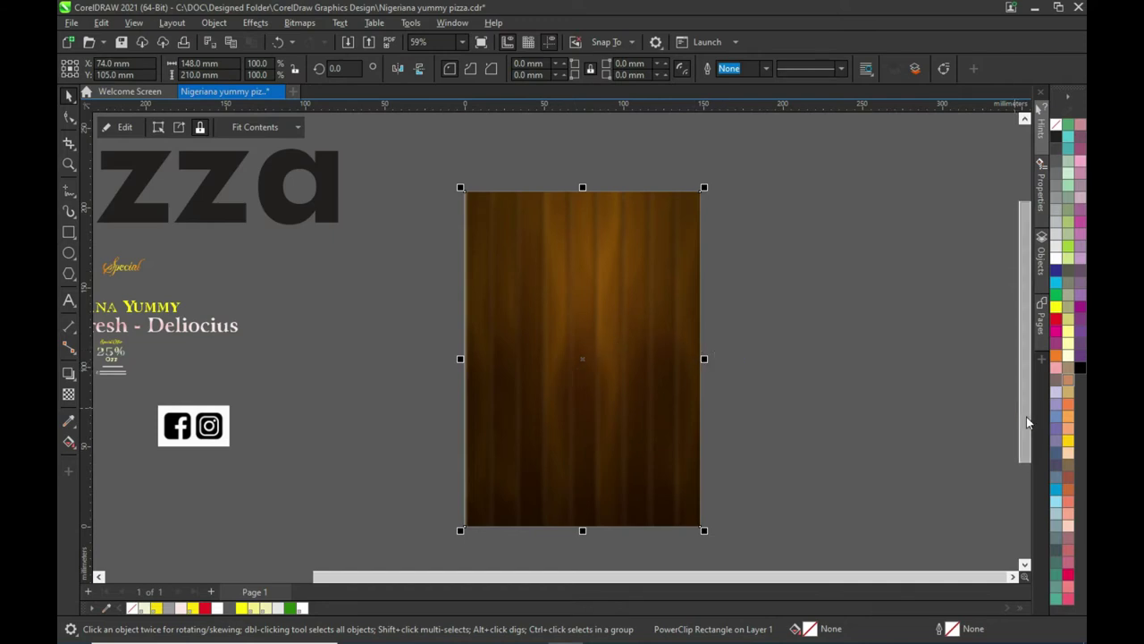
{"action": "scroll", "coordinate": [1019, 413], "scroll_direction": "down", "scroll_amount": 2}
{"action": "left_click", "coordinate": [383, 322]}
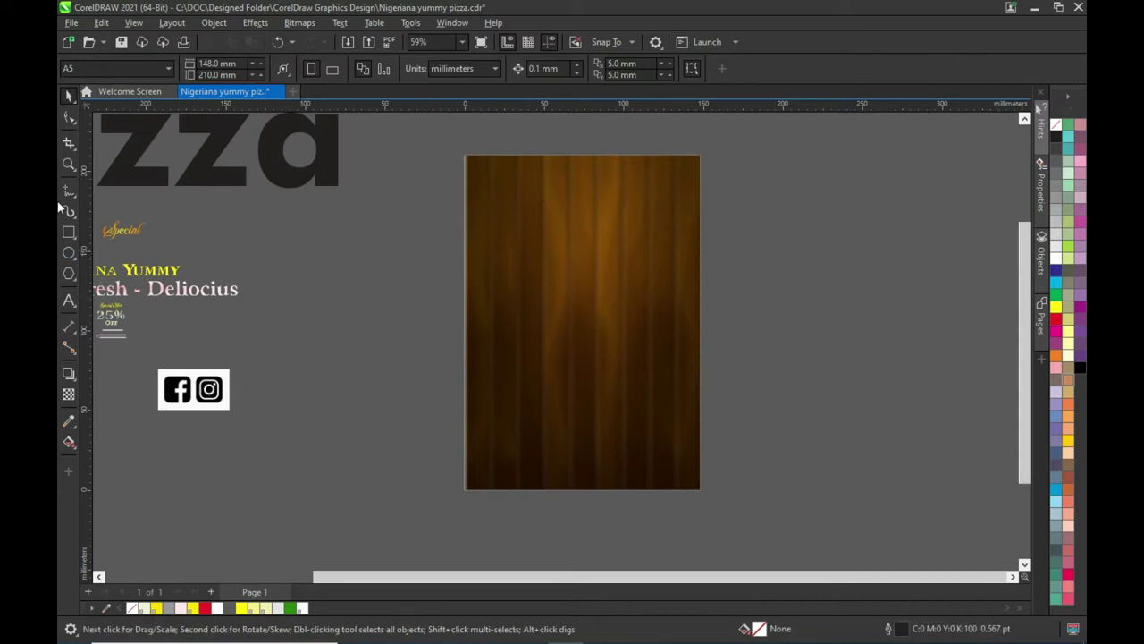
{"action": "key", "text": "F7"}
Draw a circle of about 177 mm centred over the page's top edge.
{"action": "left_click_drag", "start_coordinate": [295, 223], "coordinate": [552, 478]}
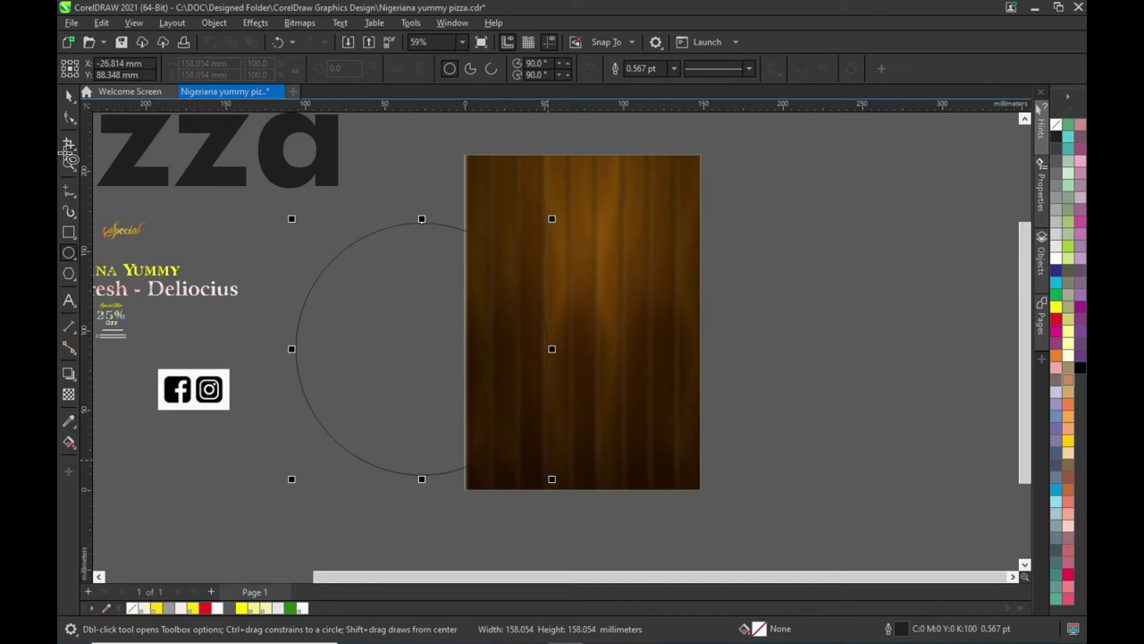
{"action": "left_click", "coordinate": [70, 95]}
{"action": "left_click_drag", "start_coordinate": [399, 312], "coordinate": [560, 150]}
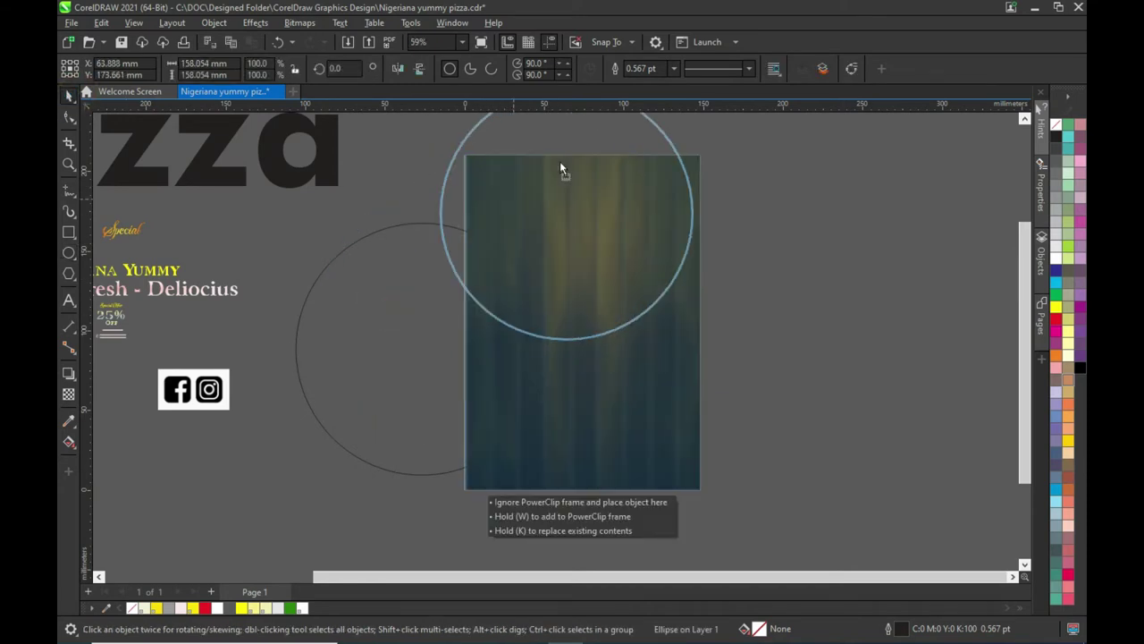
{"action": "left_click", "coordinate": [1025, 118]}
{"action": "left_click_drag", "start_coordinate": [713, 408], "coordinate": [742, 438]}
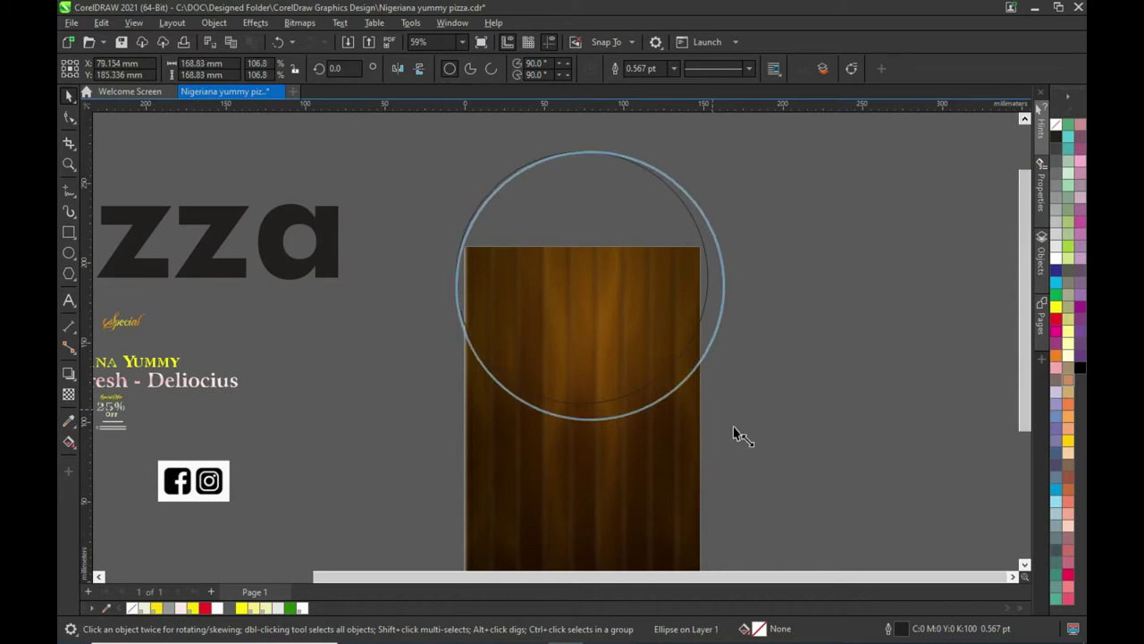
{"action": "mouse_move", "coordinate": [597, 292]}
{"action": "left_mouse_down"}
{"action": "mouse_move", "coordinate": [583, 296]}
{"action": "mouse_move", "coordinate": [579, 274]}
{"action": "left_mouse_up"}
{"action": "left_click", "coordinate": [807, 294]}
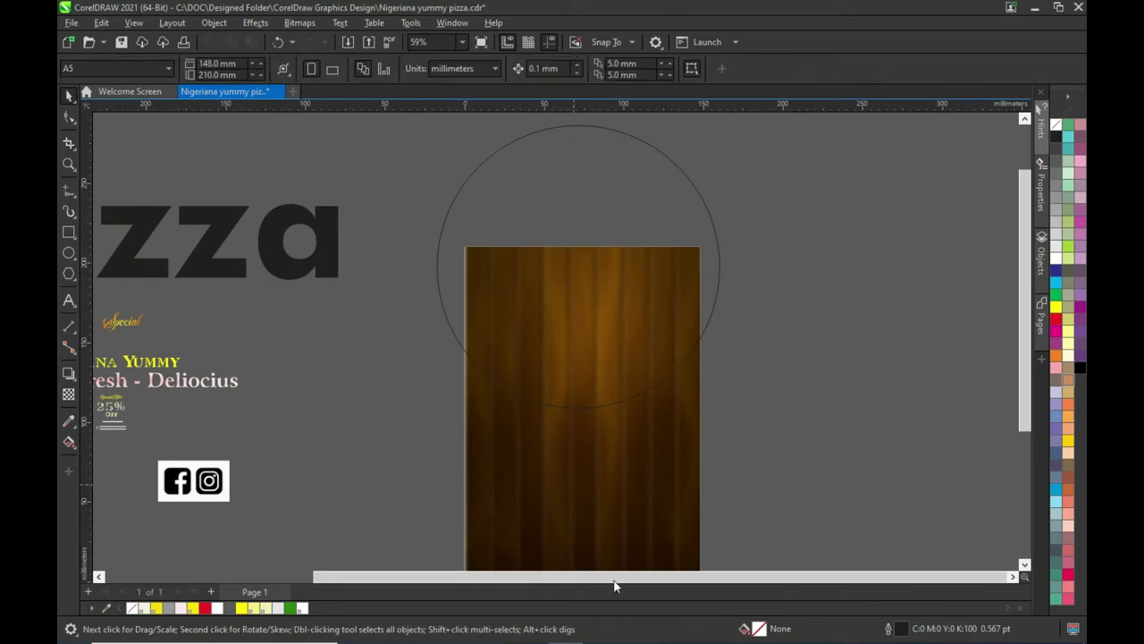
Copy the metallic gradient fill from the striped rectangle onto the circle.
{"action": "left_click_drag", "start_coordinate": [572, 577], "coordinate": [449, 576]}
{"action": "left_click_drag", "start_coordinate": [214, 316], "coordinate": [567, 311]}
{"action": "left_click_drag", "start_coordinate": [556, 577], "coordinate": [663, 576]}
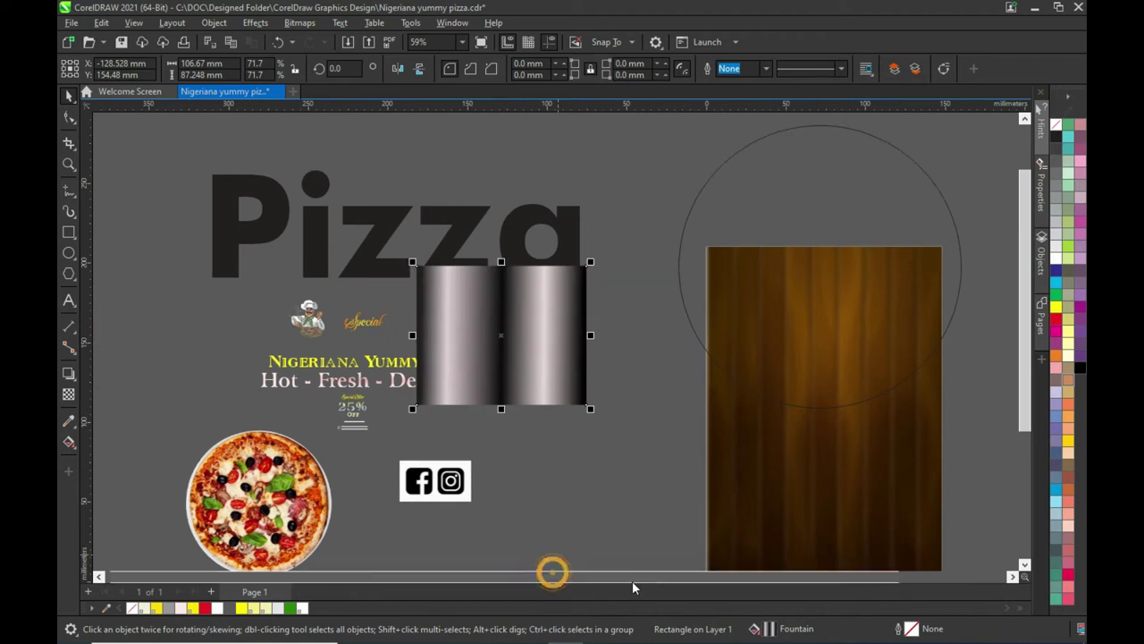
{"action": "left_click_drag", "start_coordinate": [384, 336], "coordinate": [685, 240]}
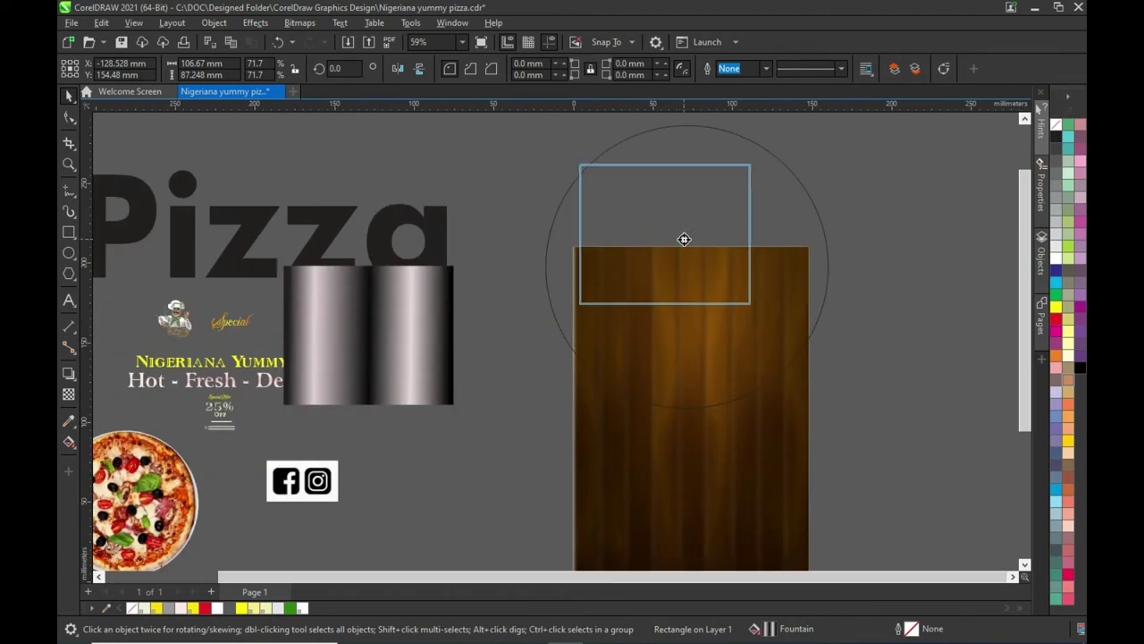
{"action": "left_click", "coordinate": [738, 286]}
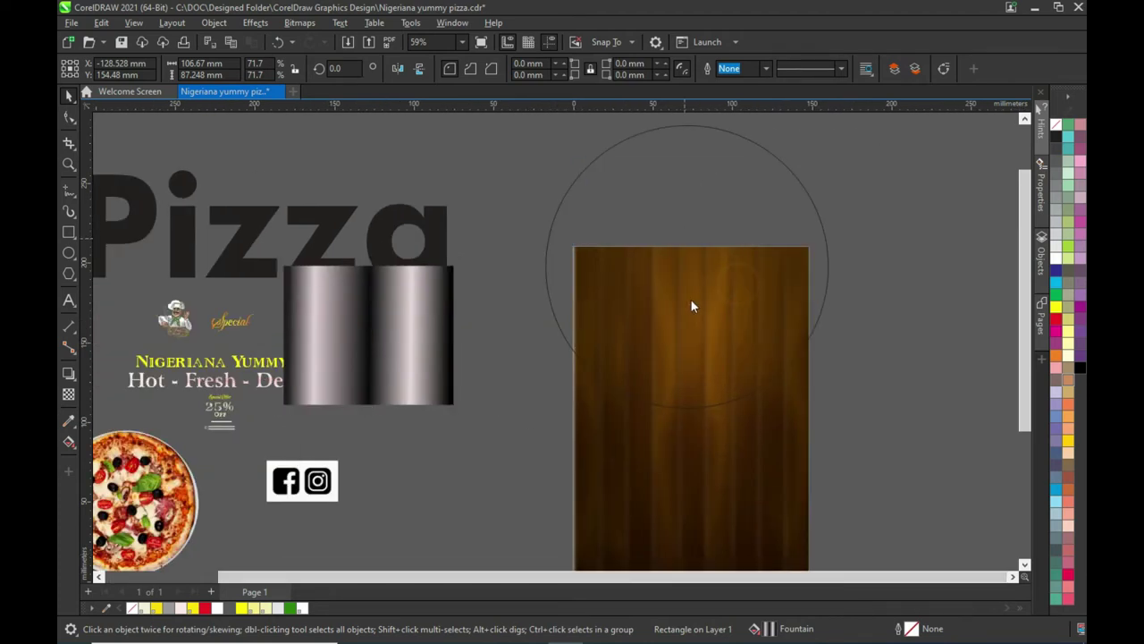
Shrink the striped gradient rectangle above the Pizza title.
{"action": "left_click", "coordinate": [656, 256]}
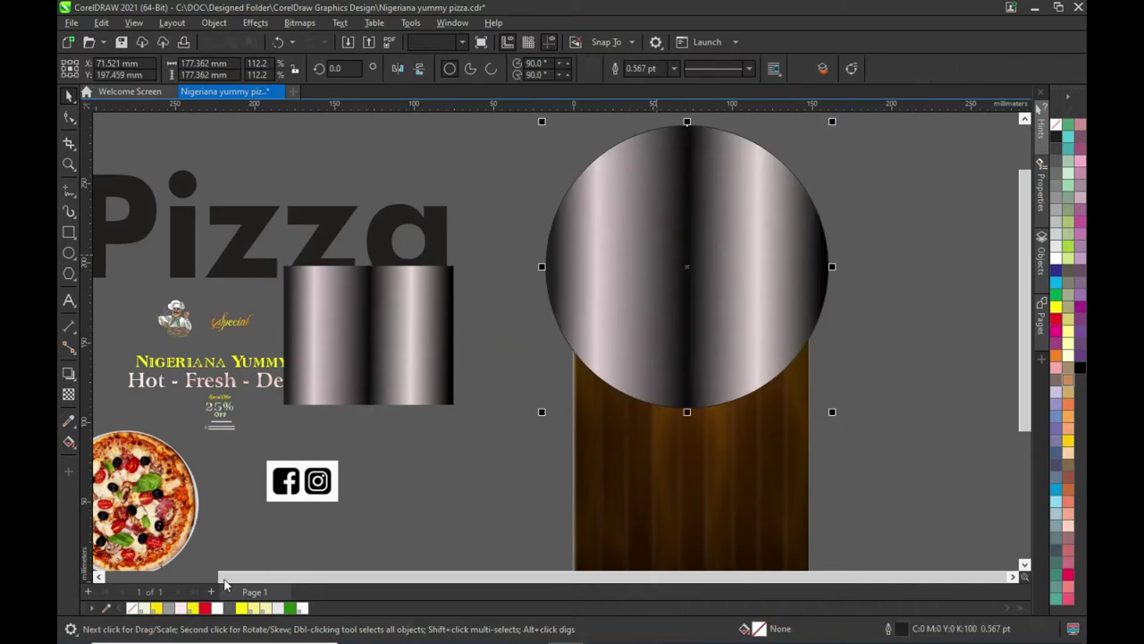
{"action": "left_click", "coordinate": [354, 370]}
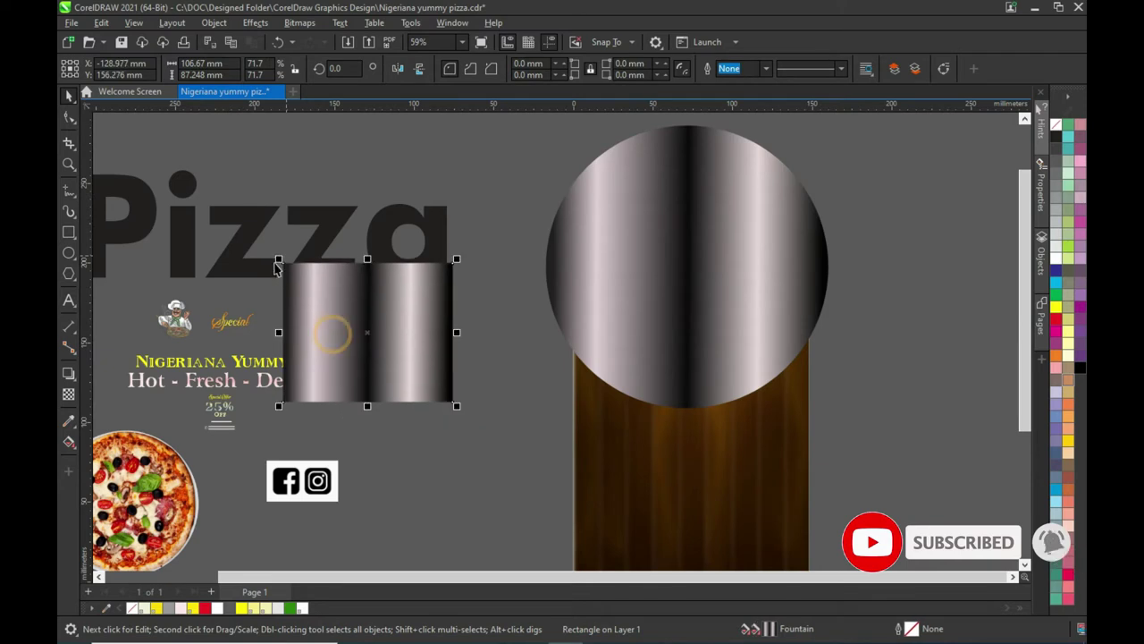
{"action": "mouse_move", "coordinate": [282, 261]}
{"action": "left_mouse_down"}
{"action": "mouse_move", "coordinate": [512, 436]}
{"action": "mouse_move", "coordinate": [280, 144]}
{"action": "left_mouse_up"}
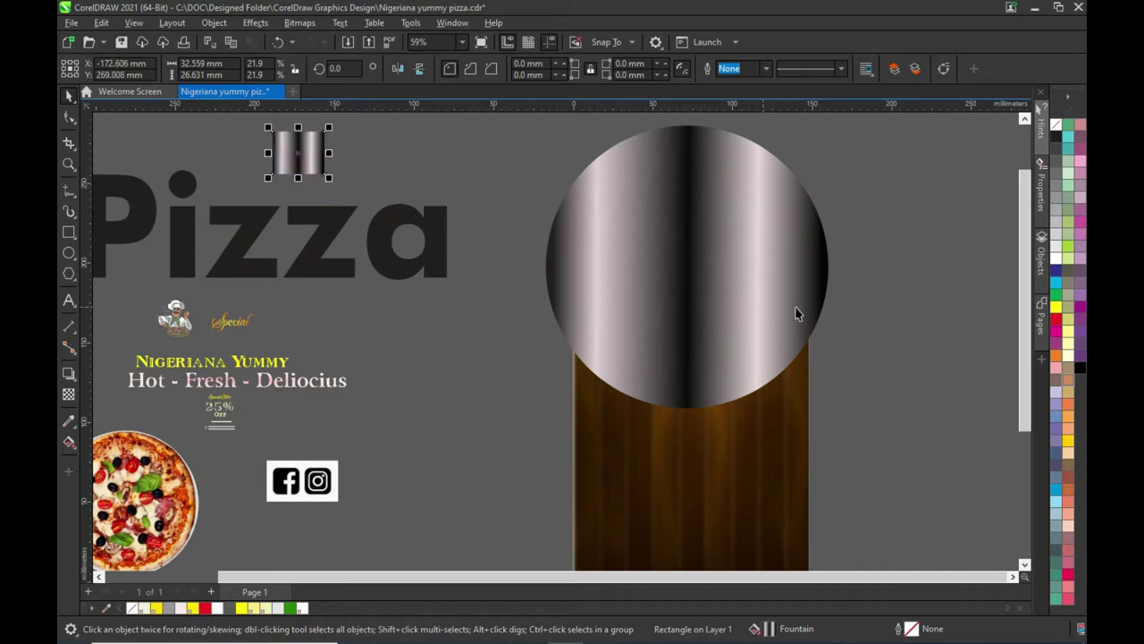
Start scaling a smaller copy of the silver gradient circle.
{"action": "left_click", "coordinate": [1014, 578]}
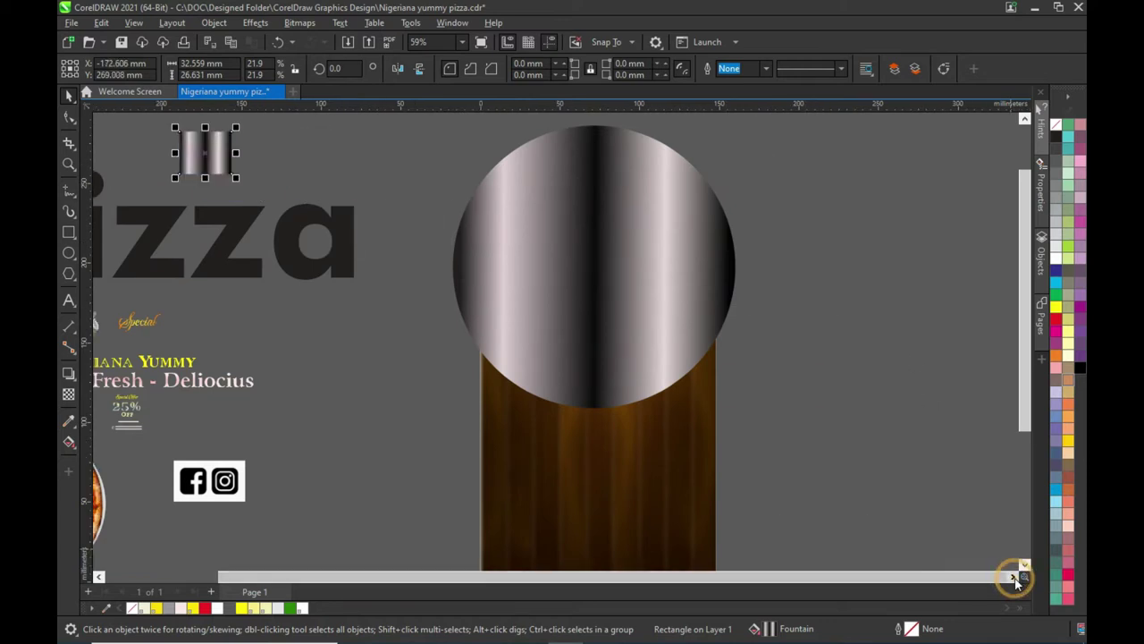
{"action": "left_click", "coordinate": [710, 323]}
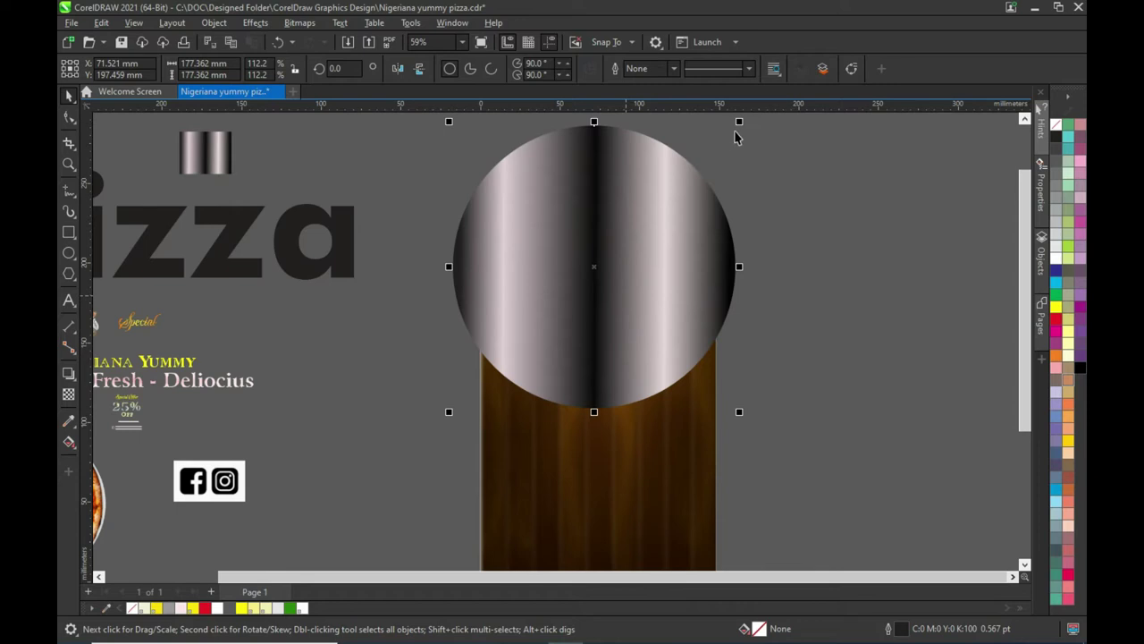
{"action": "mouse_move", "coordinate": [740, 123]}
{"action": "left_mouse_down"}
{"action": "mouse_move", "coordinate": [709, 165]}
{"action": "mouse_move", "coordinate": [766, 248]}
{"action": "left_mouse_up"}
Drop a smaller copy inside the silver circle and rotate its shine slightly.
{"action": "left_click", "coordinate": [694, 173]}
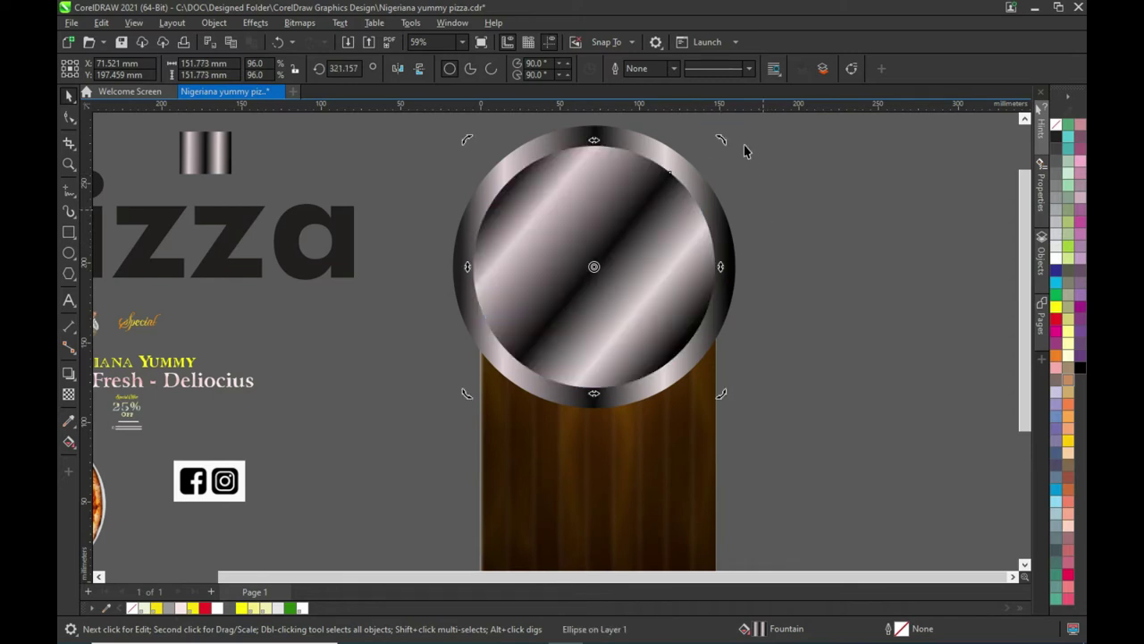
{"action": "left_click_drag", "start_coordinate": [724, 141], "coordinate": [716, 125]}
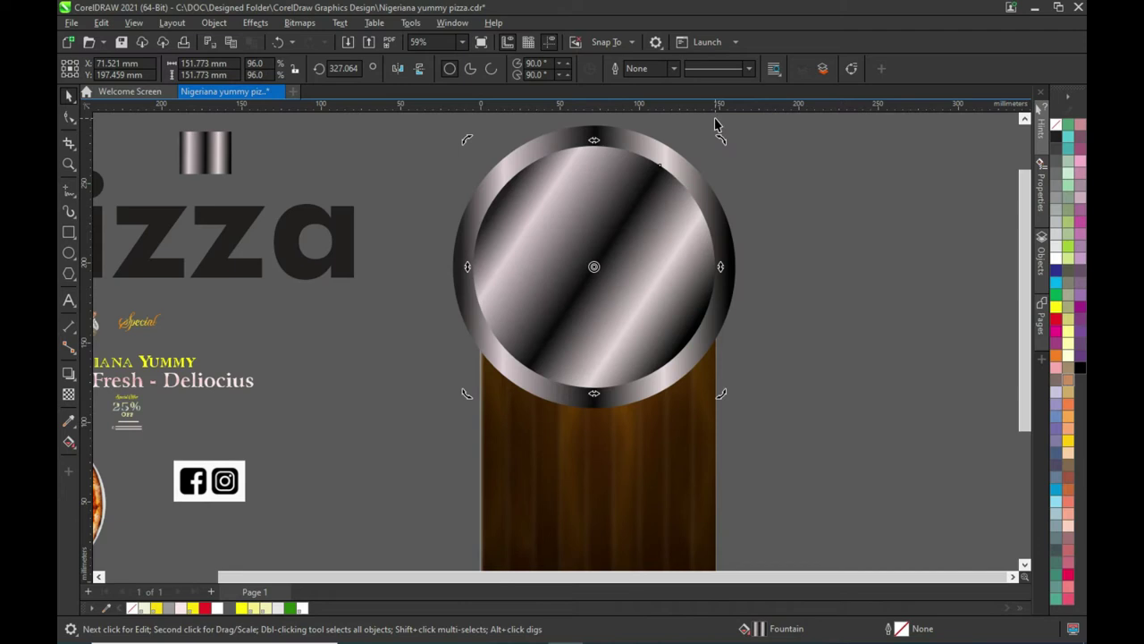
{"action": "left_click", "coordinate": [792, 160]}
{"action": "left_click", "coordinate": [612, 239]}
{"action": "left_click_drag", "start_coordinate": [720, 141], "coordinate": [733, 138]}
{"action": "left_click", "coordinate": [674, 212]}
{"action": "left_click", "coordinate": [797, 187]}
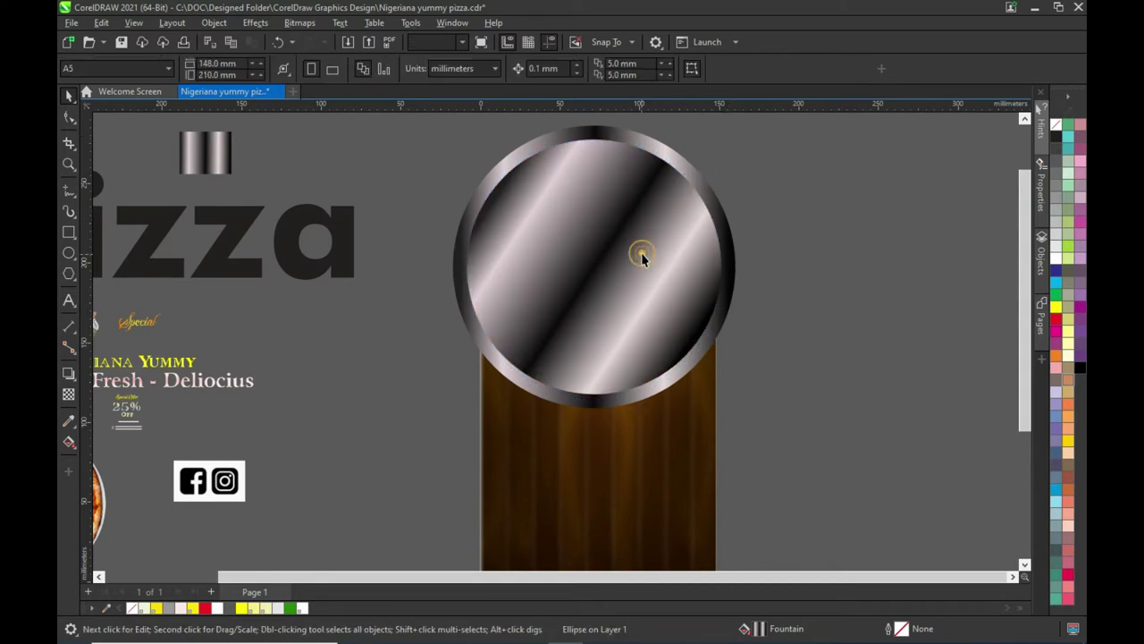
Size the inner circle to about 160 mm, rotated to roughly 302°, leaving a thin rim.
{"action": "left_click_drag", "start_coordinate": [725, 135], "coordinate": [729, 146]}
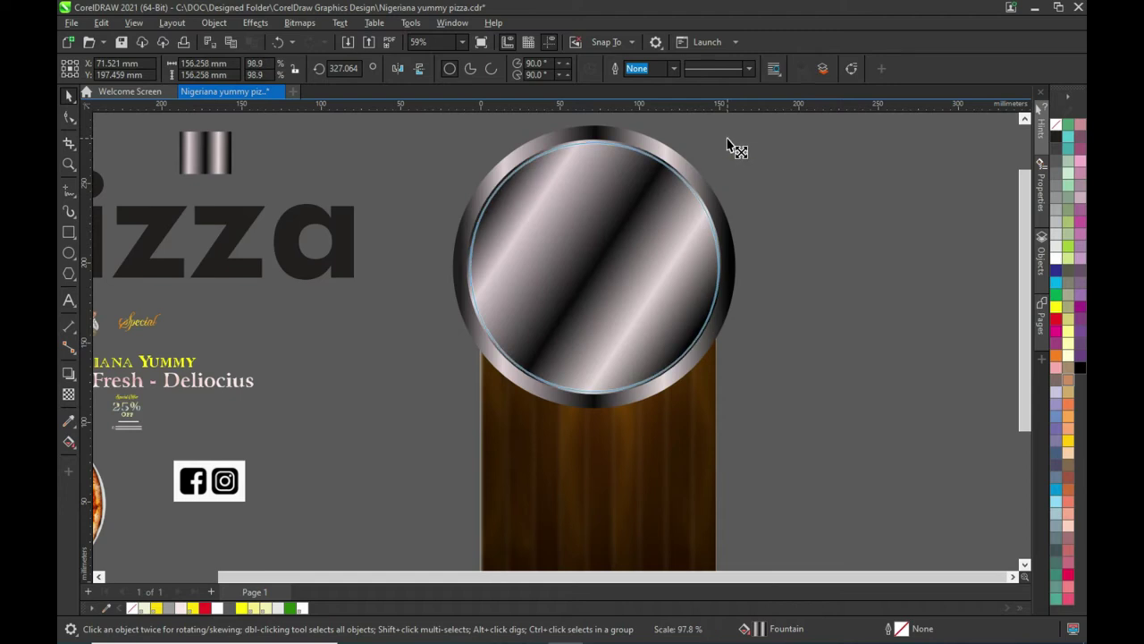
{"action": "left_click_drag", "start_coordinate": [726, 139], "coordinate": [734, 148]}
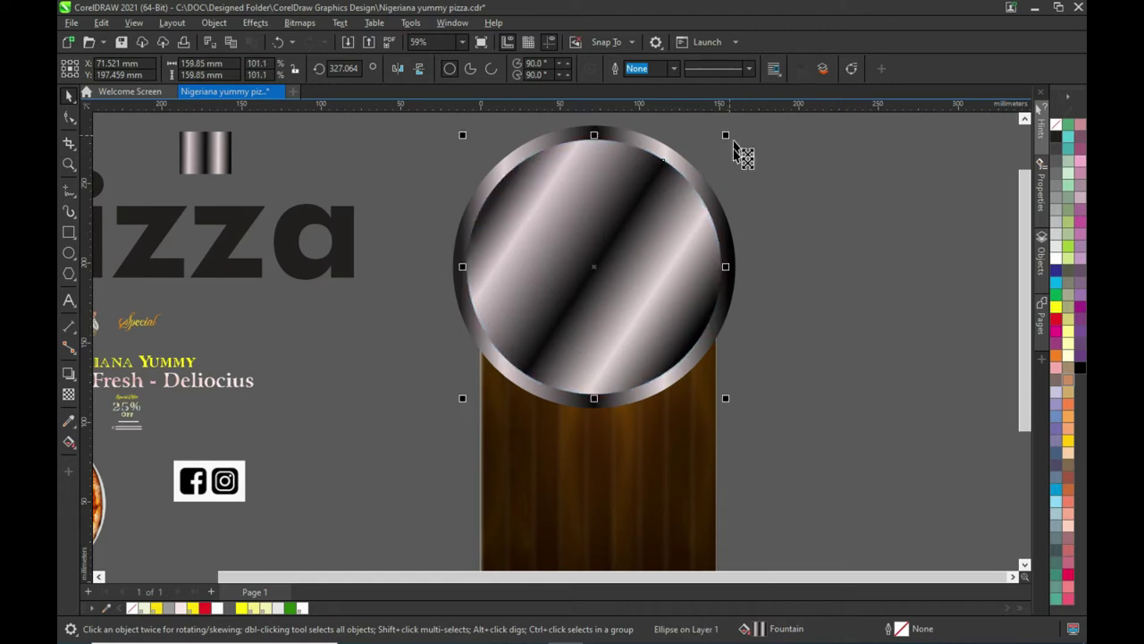
{"action": "left_click", "coordinate": [663, 207]}
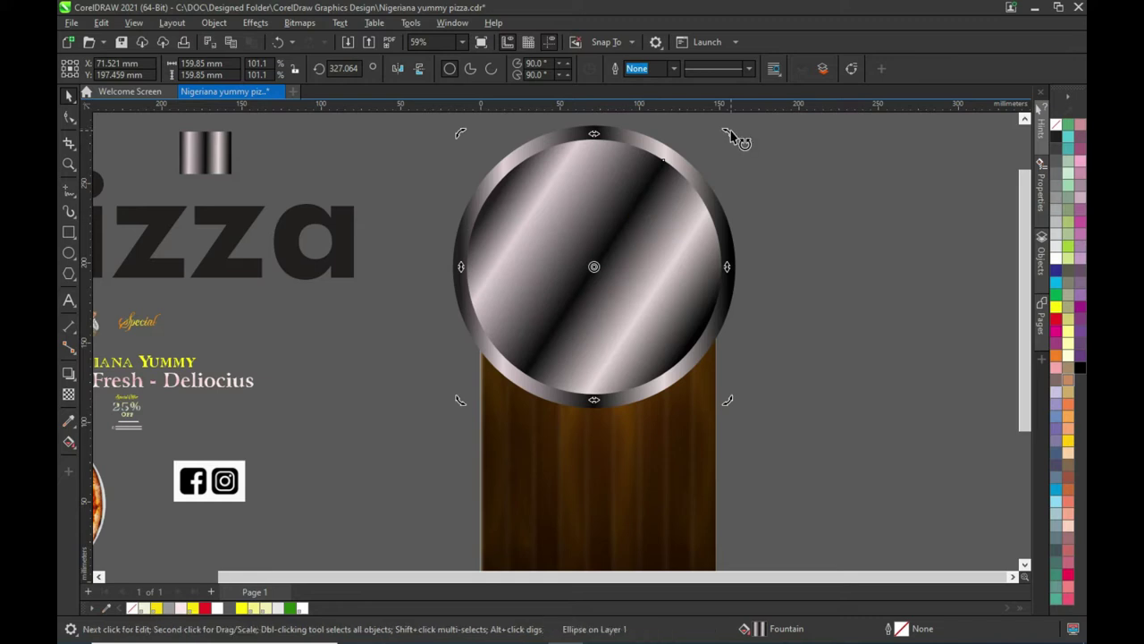
{"action": "left_click_drag", "start_coordinate": [731, 147], "coordinate": [748, 211]}
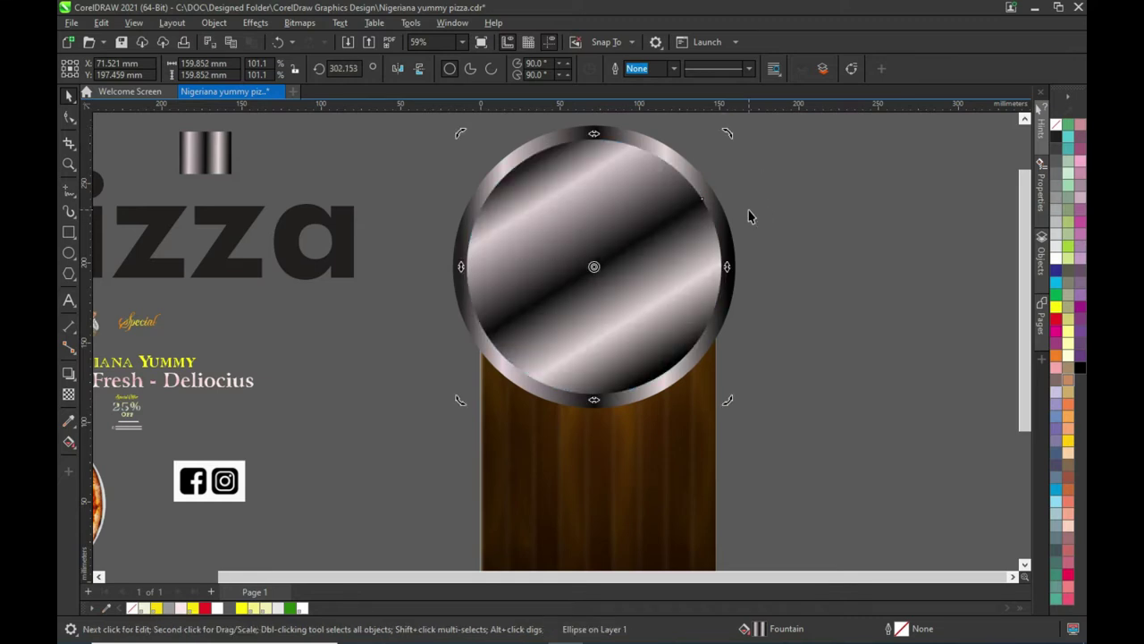
{"action": "left_click", "coordinate": [662, 194]}
{"action": "left_click", "coordinate": [657, 201]}
{"action": "left_click", "coordinate": [651, 206]}
{"action": "left_click_drag", "start_coordinate": [726, 135], "coordinate": [726, 140]}
{"action": "left_click", "coordinate": [826, 183]}
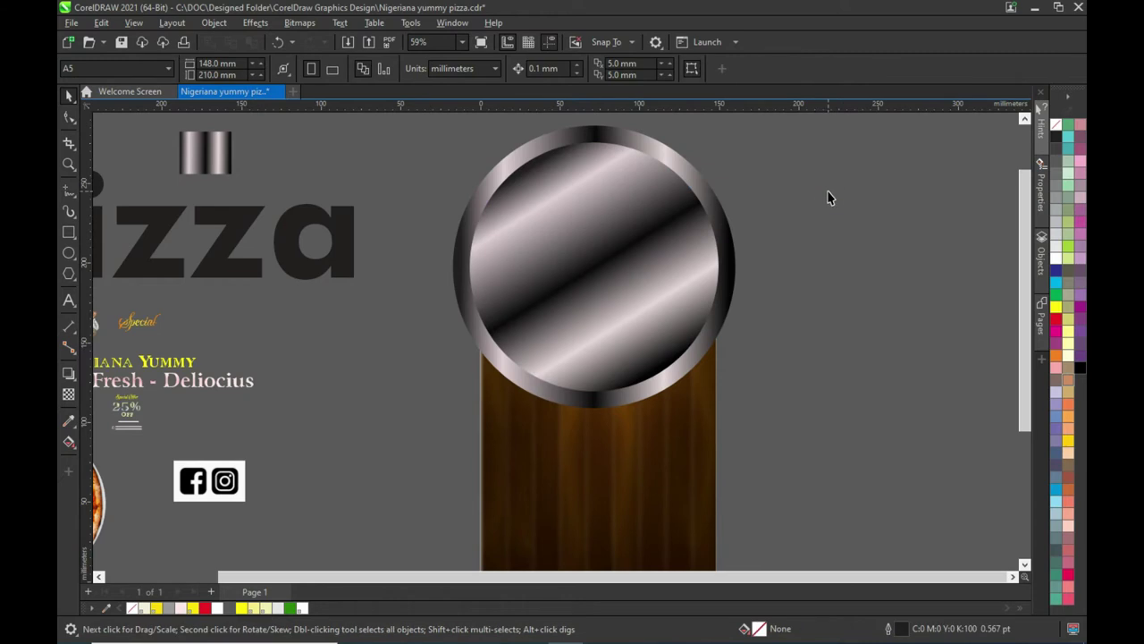
Enlarge the pizza photo and PowerClip it inside the inner silver circle.
{"action": "scroll", "coordinate": [827, 187], "scroll_direction": "down", "scroll_amount": 1}
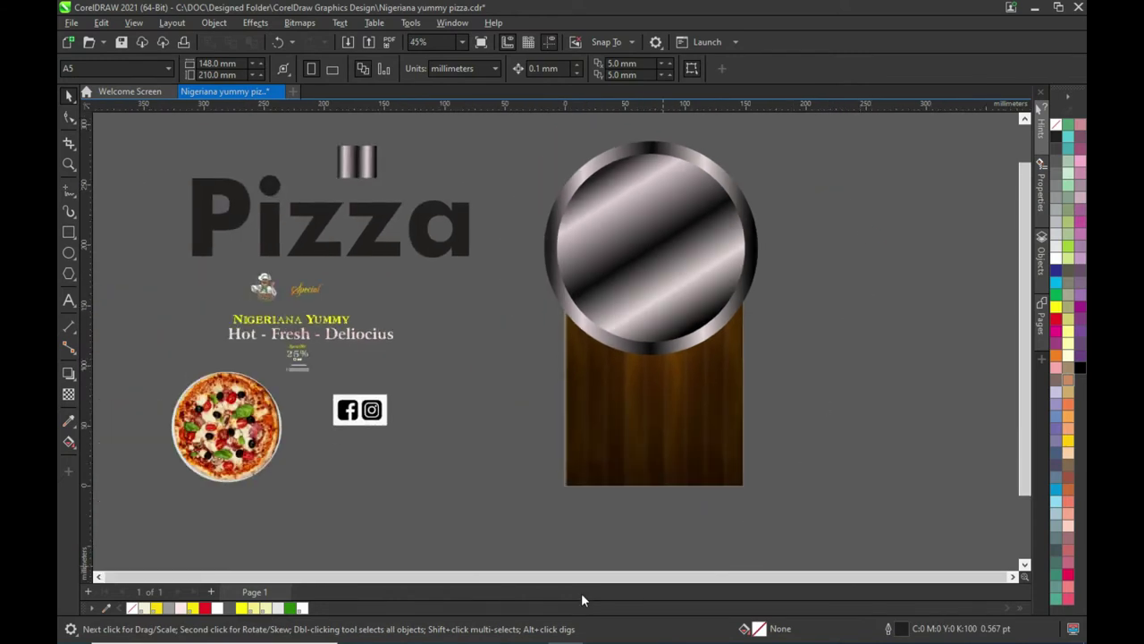
{"action": "left_click_drag", "start_coordinate": [589, 577], "coordinate": [614, 579]}
{"action": "left_click", "coordinate": [206, 423]}
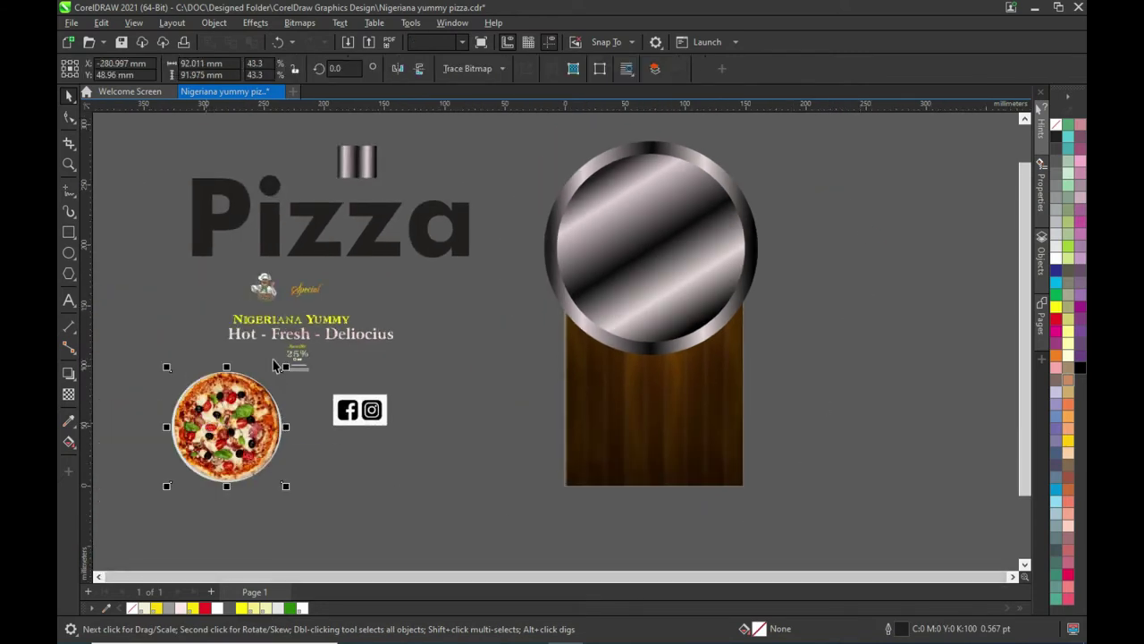
{"action": "left_click", "coordinate": [291, 368]}
{"action": "mouse_move", "coordinate": [451, 268]}
{"action": "left_mouse_down"}
{"action": "mouse_move", "coordinate": [409, 248]}
{"action": "mouse_move", "coordinate": [495, 196]}
{"action": "left_mouse_up"}
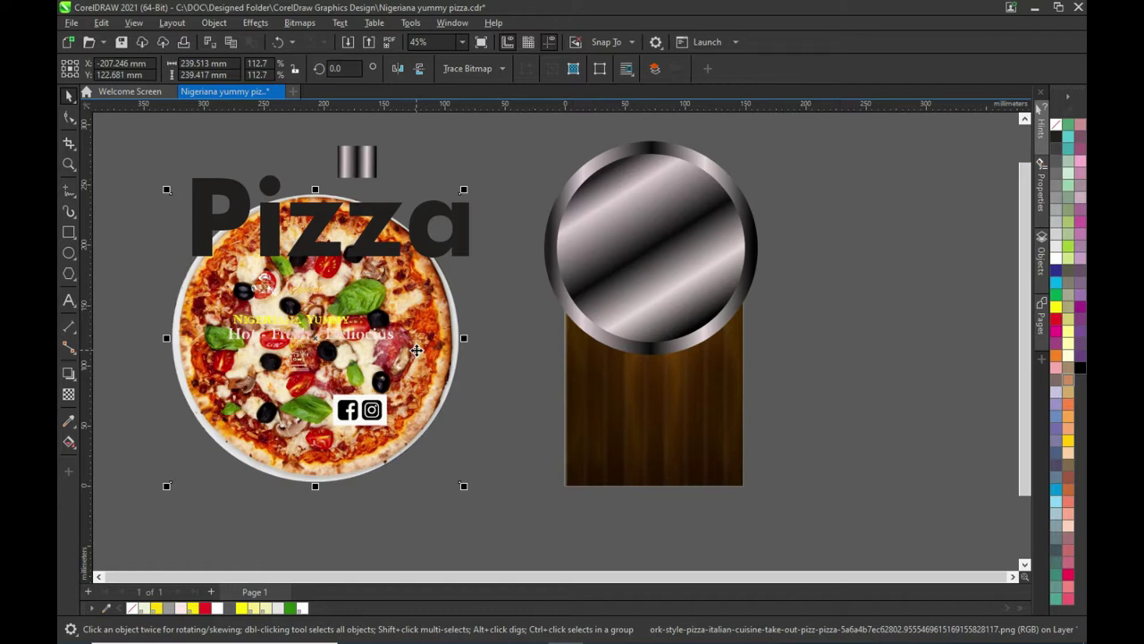
{"action": "right_click", "coordinate": [415, 350]}
{"action": "left_click", "coordinate": [460, 425]}
{"action": "left_click", "coordinate": [617, 209]}
PowerClip the plate and pizza together into the top of the wooden page rectangle.
{"action": "left_click_drag", "start_coordinate": [499, 128], "coordinate": [859, 393]}
{"action": "right_click", "coordinate": [686, 247]}
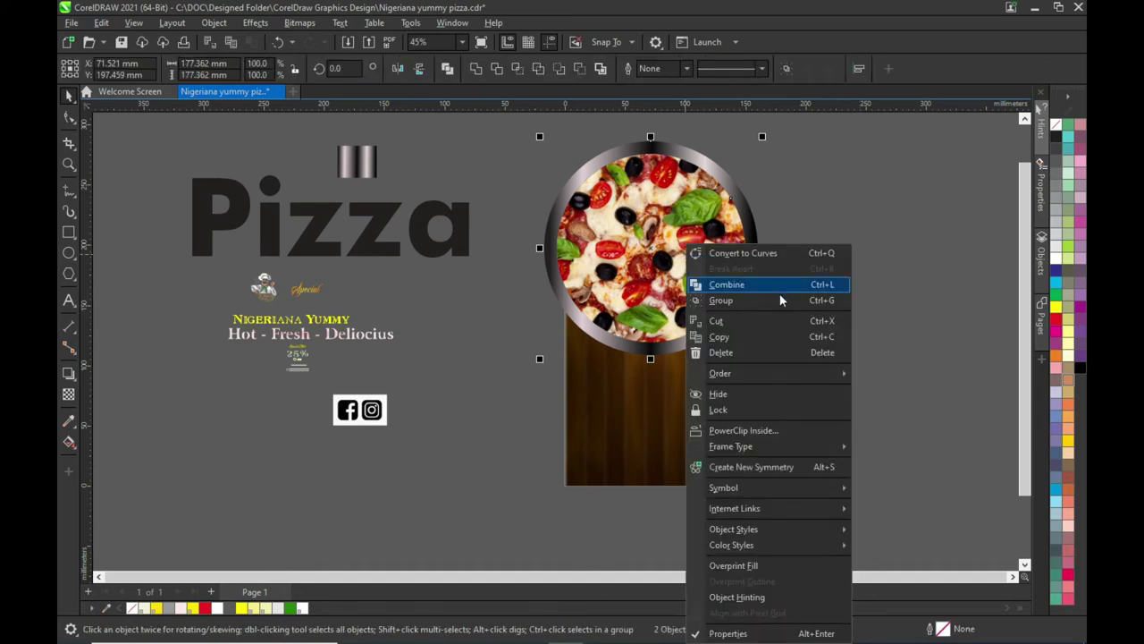
{"action": "left_click", "coordinate": [744, 430]}
{"action": "left_click", "coordinate": [668, 401]}
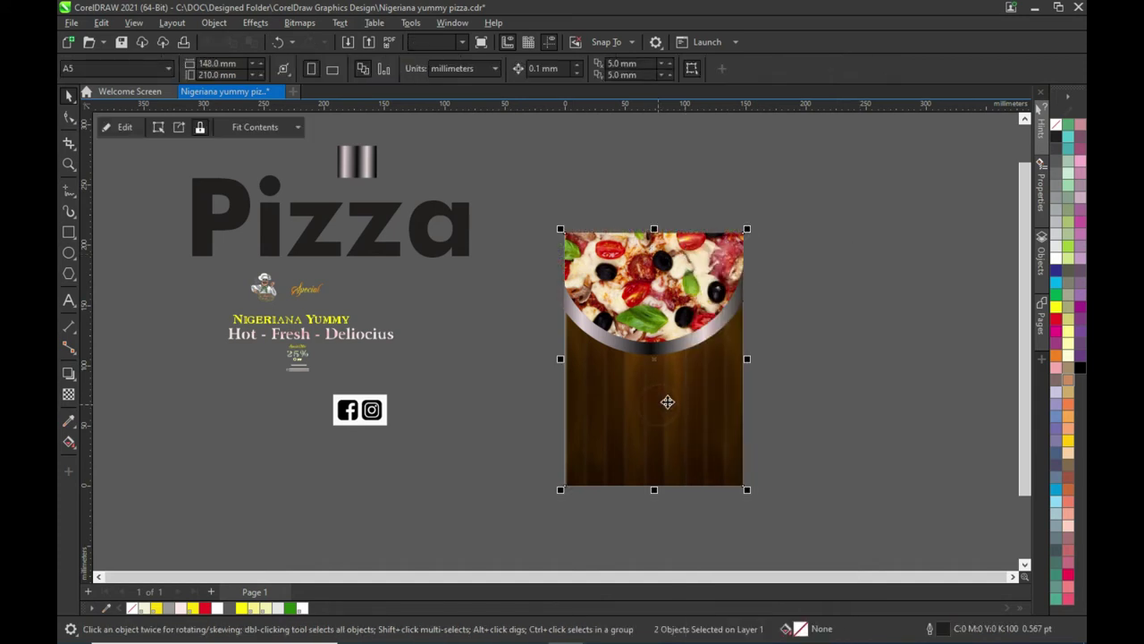
{"action": "left_click", "coordinate": [809, 291]}
{"action": "left_click", "coordinate": [838, 576]}
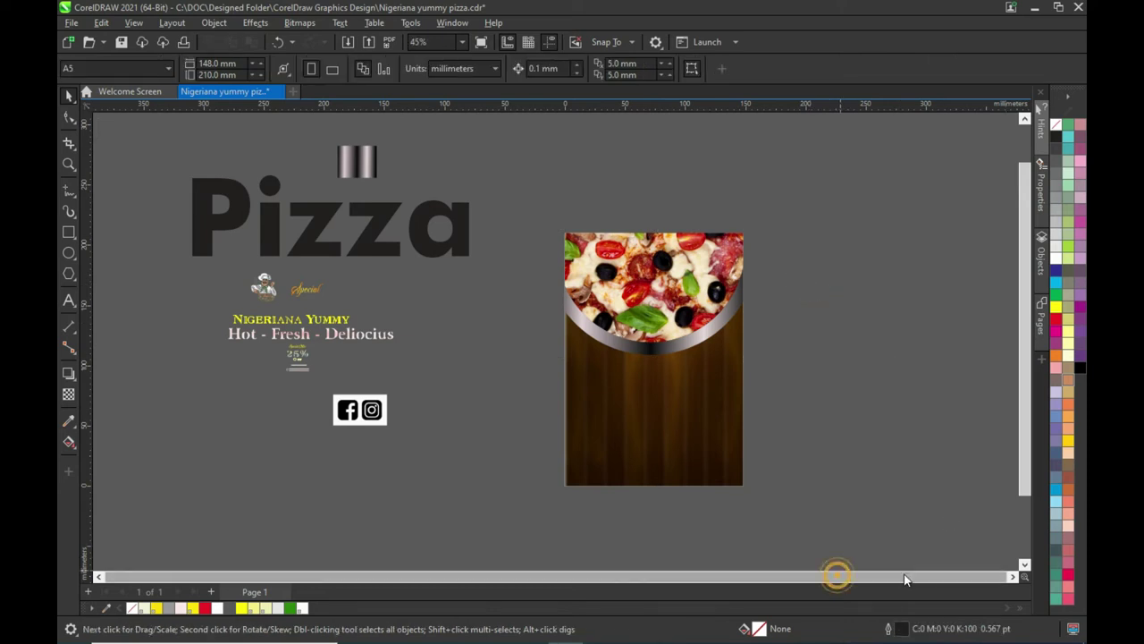
{"action": "scroll", "coordinate": [1004, 504], "scroll_direction": "down", "scroll_amount": 1}
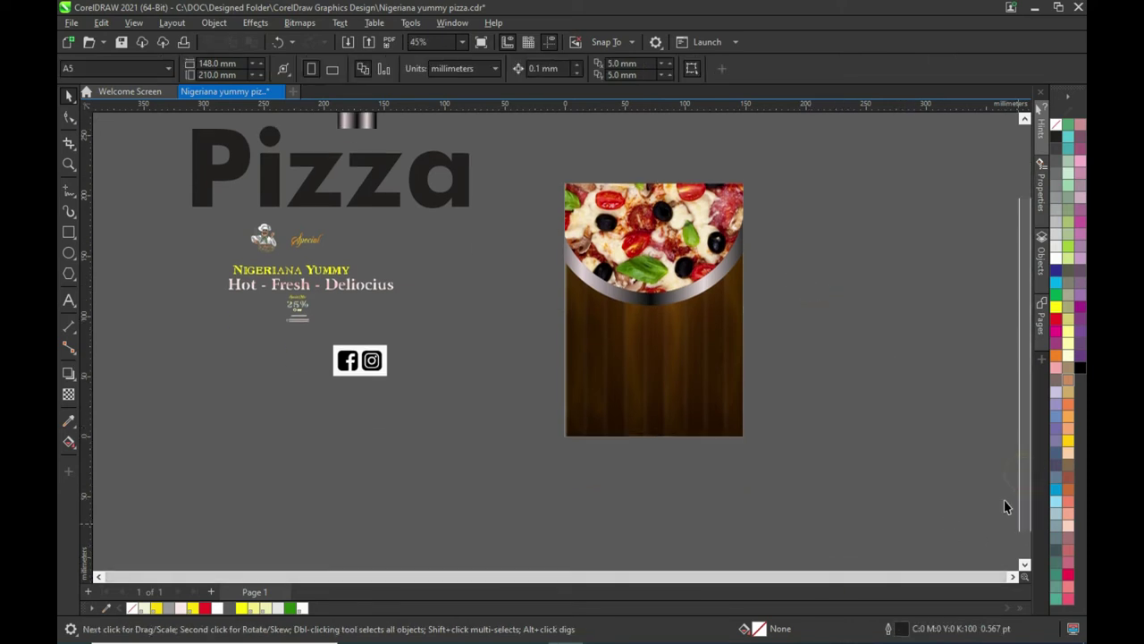
{"action": "scroll", "coordinate": [765, 227], "scroll_direction": "up", "scroll_amount": 1}
{"action": "scroll", "coordinate": [765, 227], "scroll_direction": "up", "scroll_amount": 1}
{"action": "scroll", "coordinate": [326, 433], "scroll_direction": "up", "scroll_amount": 2}
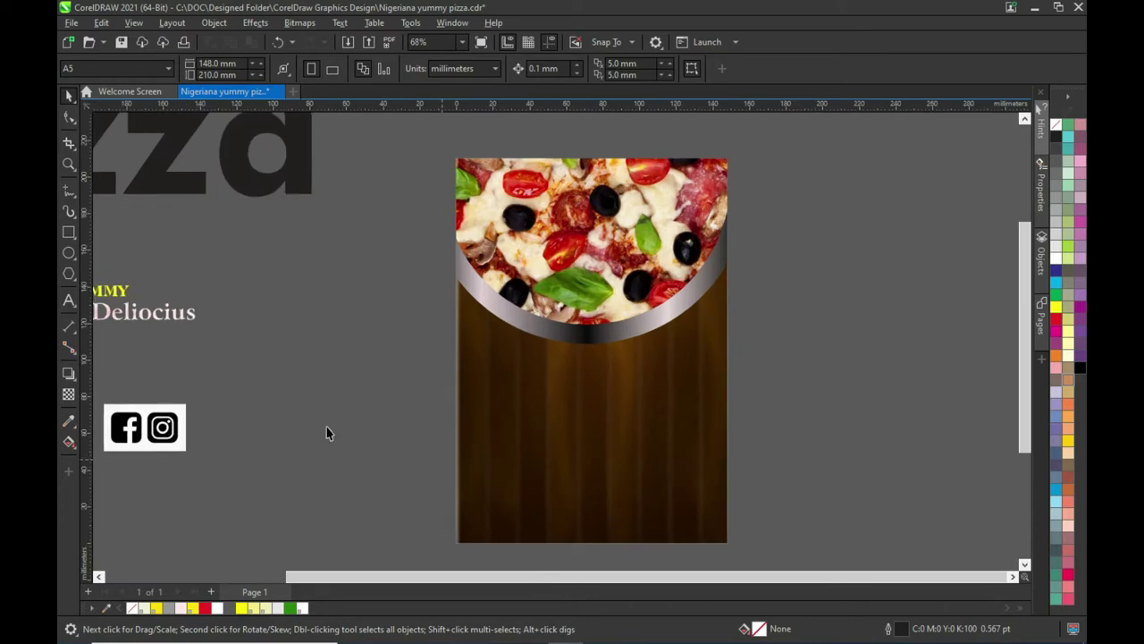
Draw a black page-sized rectangle with its top edge lowered to uncover the pizza.
{"action": "left_click", "coordinate": [70, 232]}
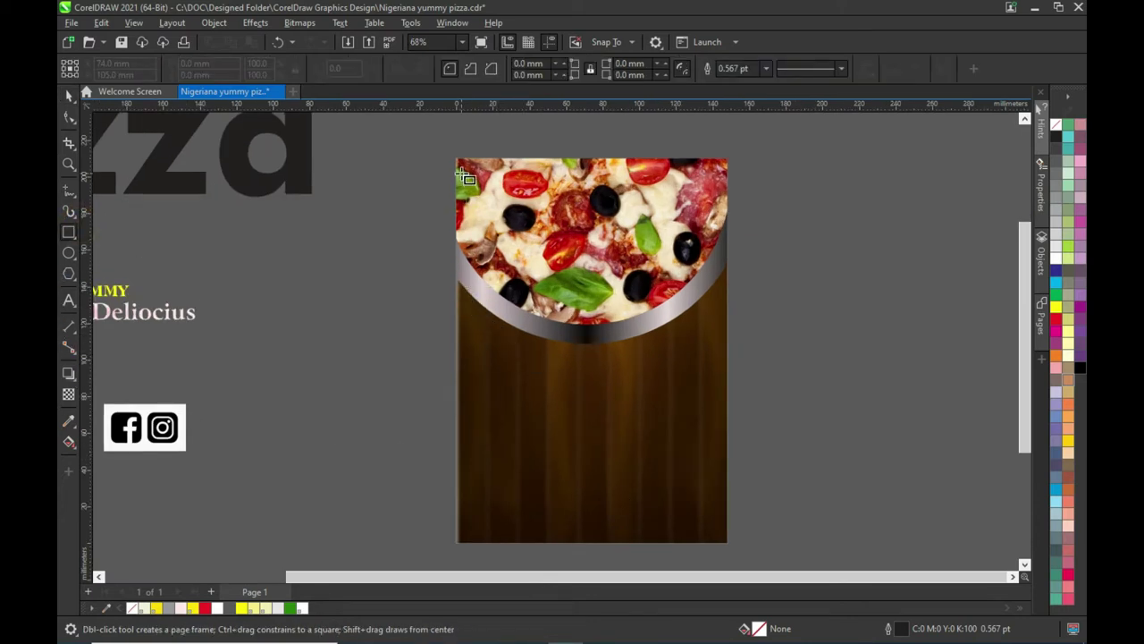
{"action": "mouse_move", "coordinate": [455, 156]}
{"action": "left_mouse_down"}
{"action": "mouse_move", "coordinate": [528, 215]}
{"action": "mouse_move", "coordinate": [730, 544]}
{"action": "left_mouse_up"}
{"action": "left_click_drag", "start_coordinate": [684, 508], "coordinate": [726, 542]}
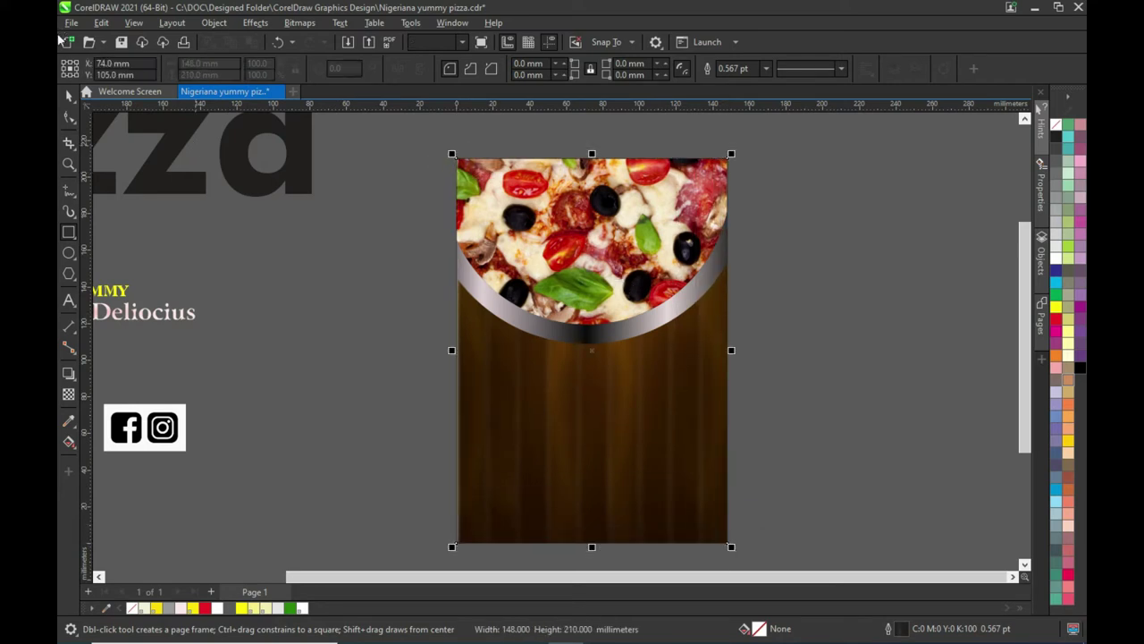
{"action": "key", "text": "space"}
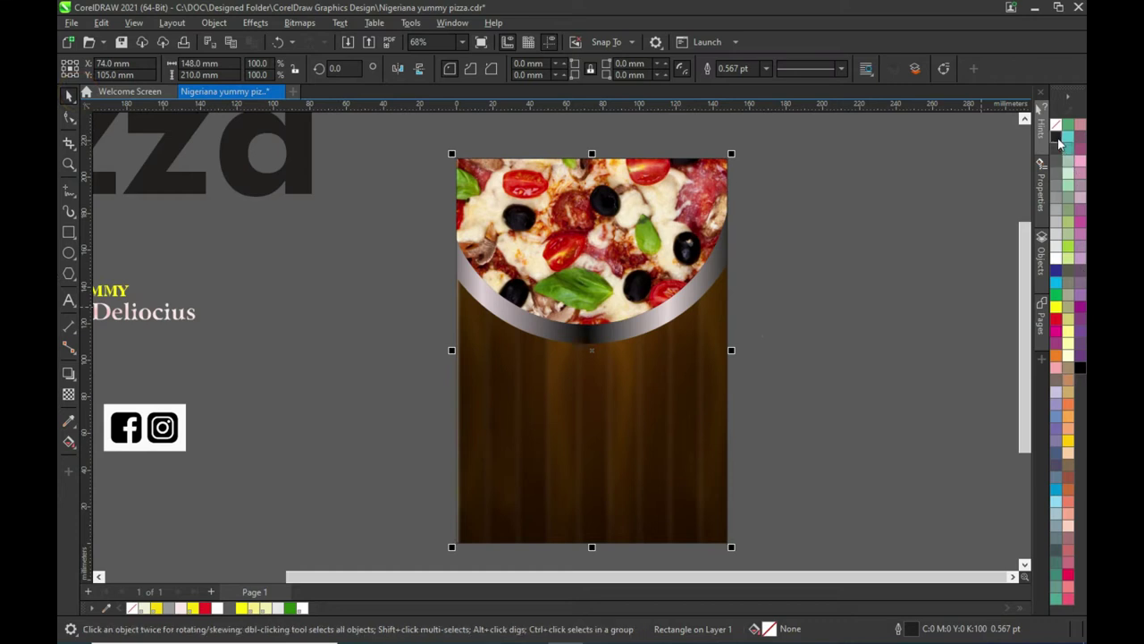
{"action": "left_click", "coordinate": [1057, 135]}
{"action": "left_click", "coordinate": [879, 300]}
{"action": "left_click", "coordinate": [581, 358]}
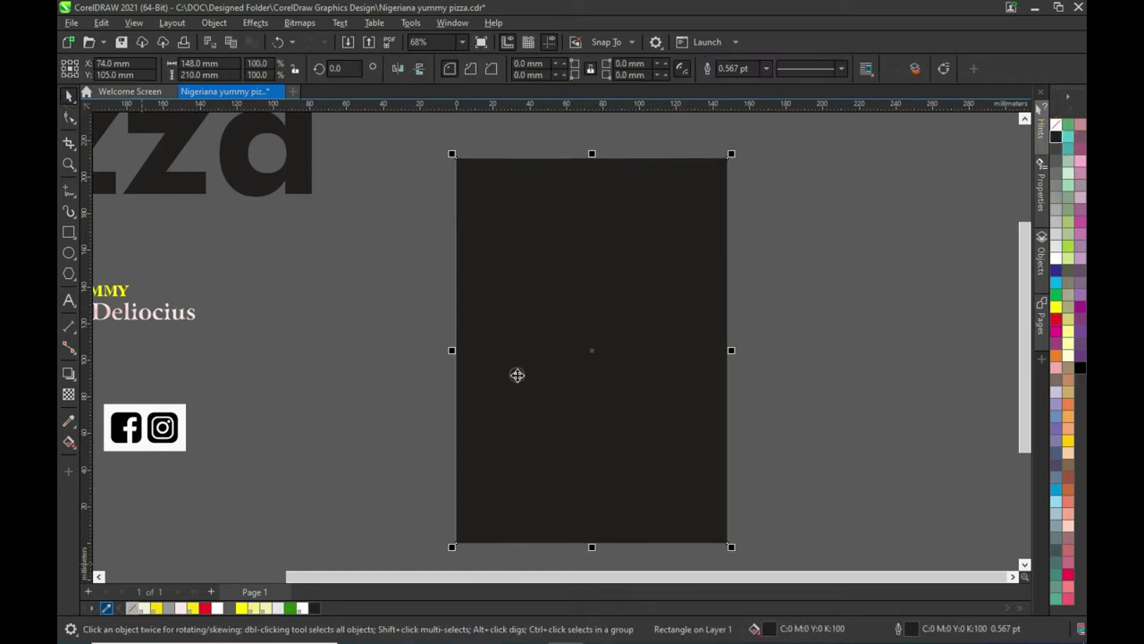
{"action": "left_click", "coordinate": [517, 374]}
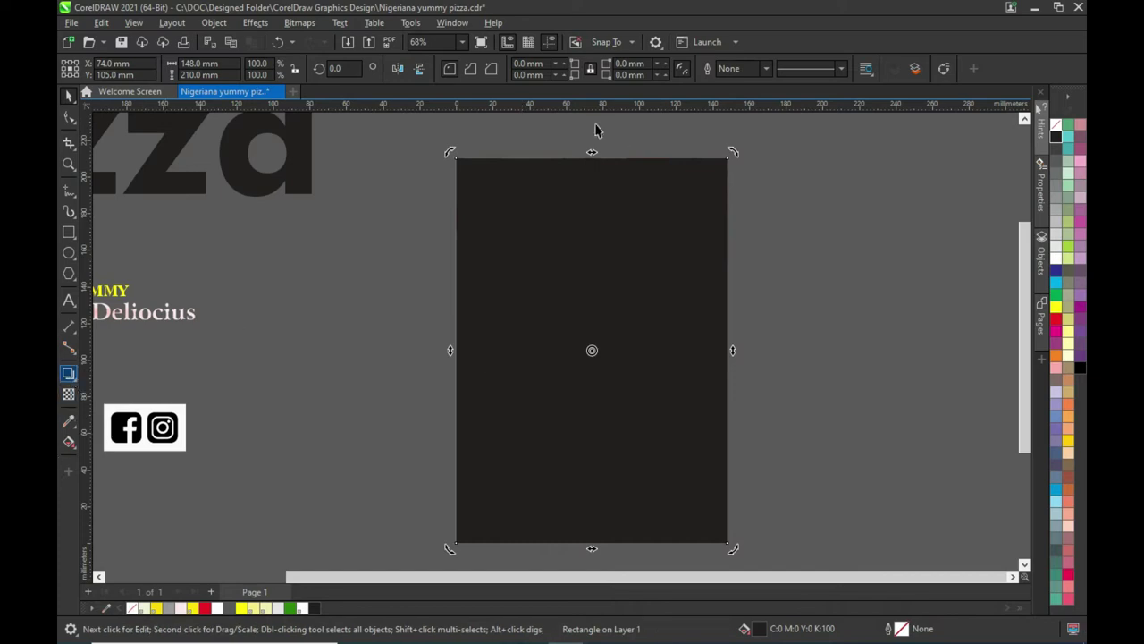
{"action": "left_click", "coordinate": [595, 193]}
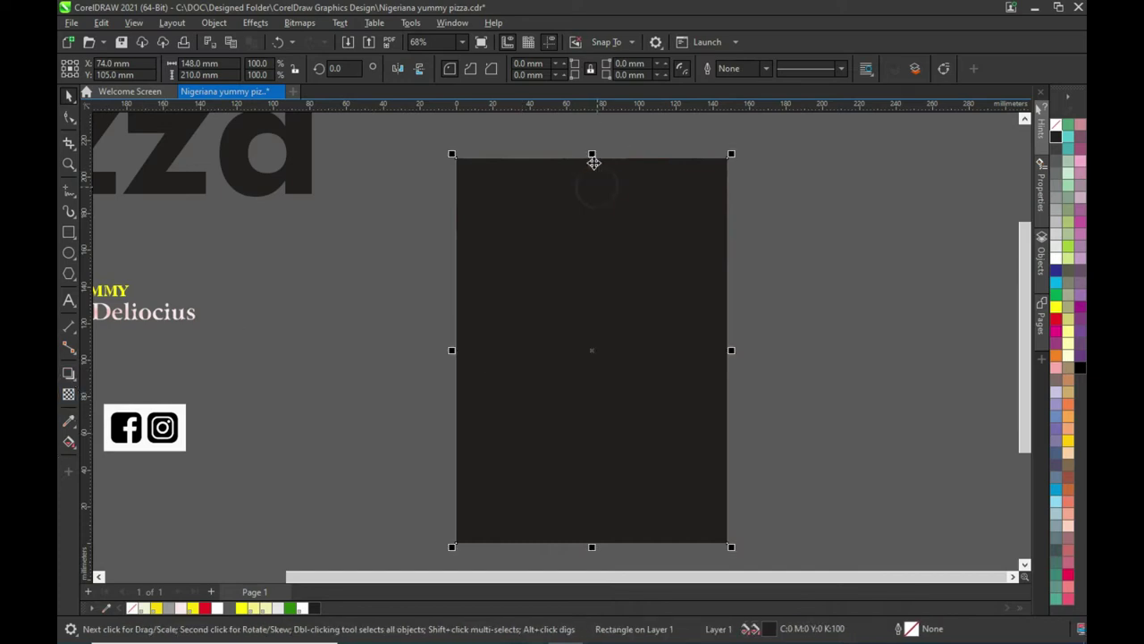
{"action": "mouse_move", "coordinate": [592, 159]}
{"action": "left_mouse_down"}
{"action": "mouse_move", "coordinate": [609, 268]}
{"action": "mouse_move", "coordinate": [575, 266]}
{"action": "mouse_move", "coordinate": [590, 212]}
{"action": "left_mouse_up"}
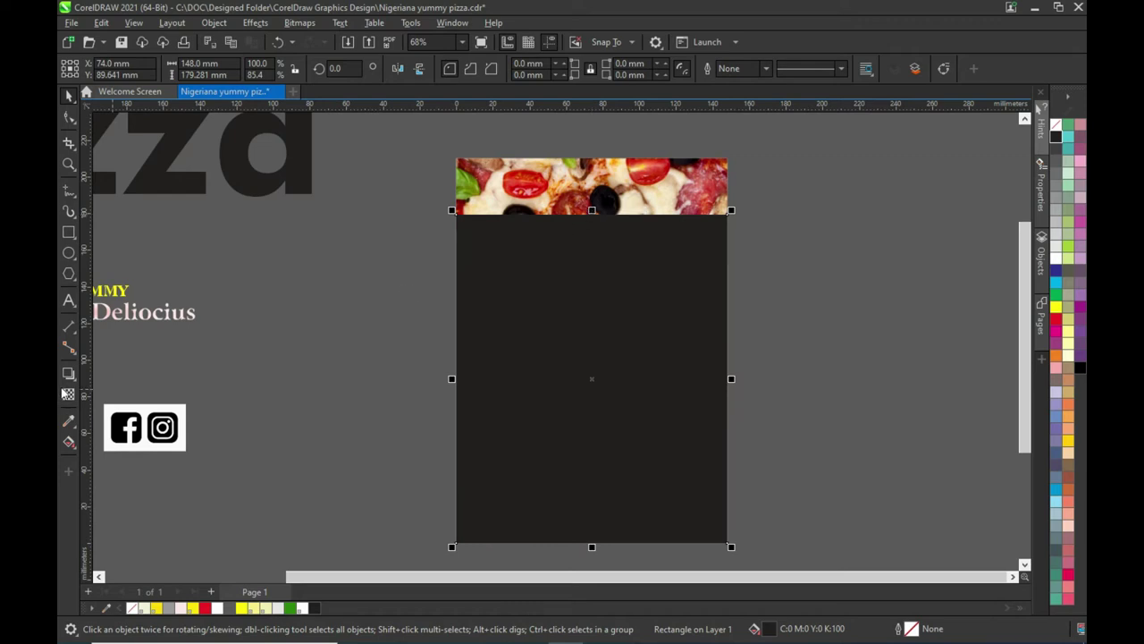
Give the black rectangle a vertical fountain transparency that darkens toward the flyer's bottom.
{"action": "left_click", "coordinate": [68, 396]}
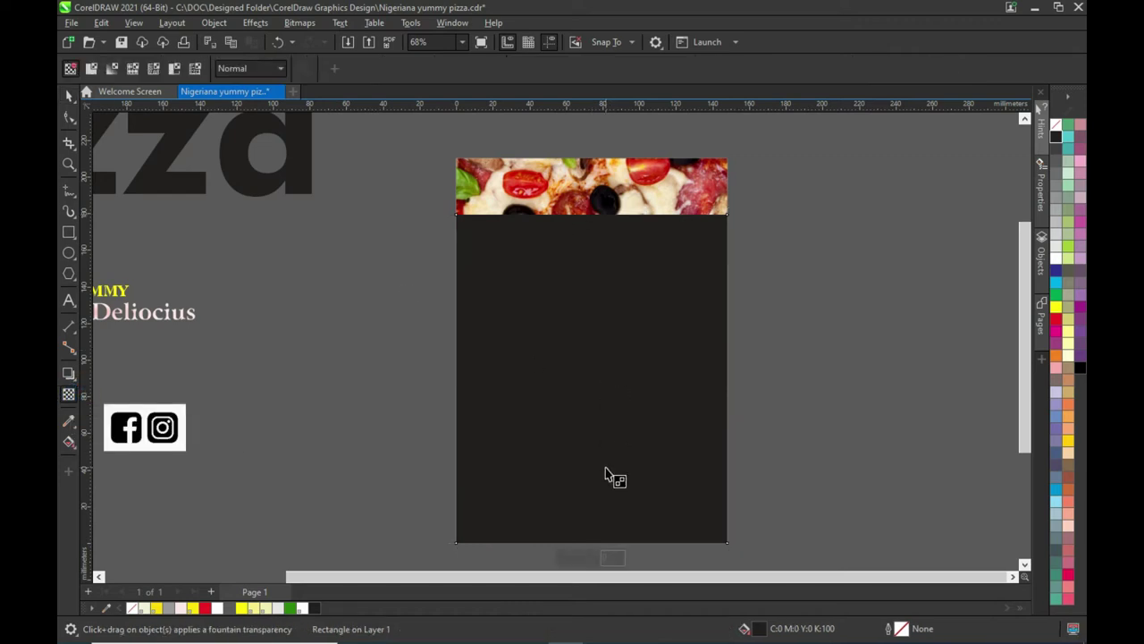
{"action": "left_click_drag", "start_coordinate": [596, 472], "coordinate": [596, 229]}
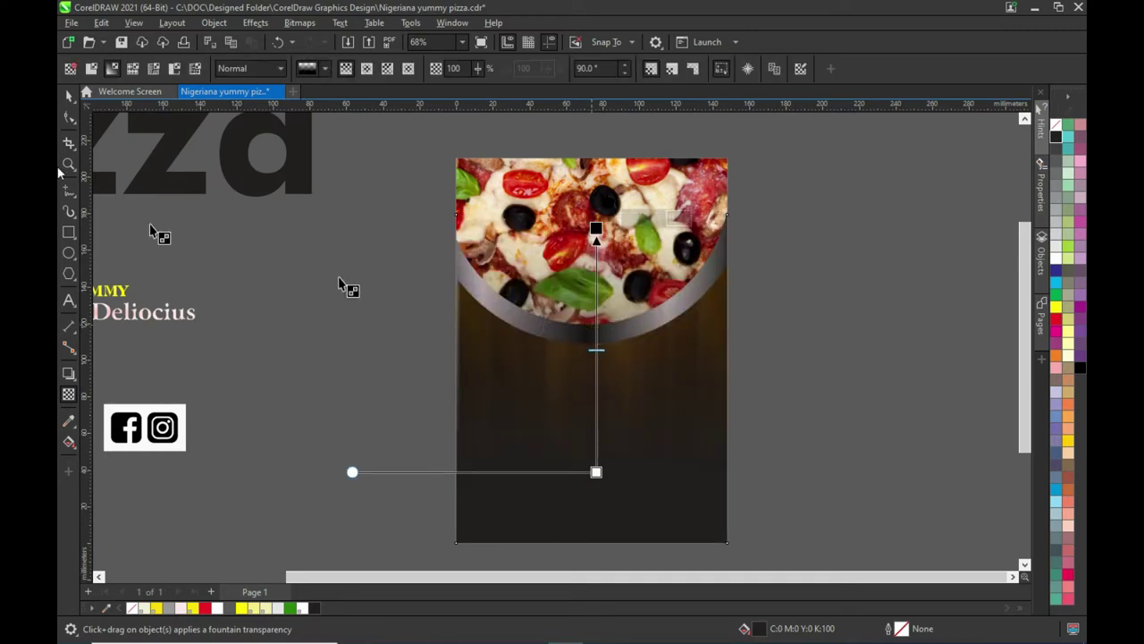
{"action": "left_click", "coordinate": [68, 96]}
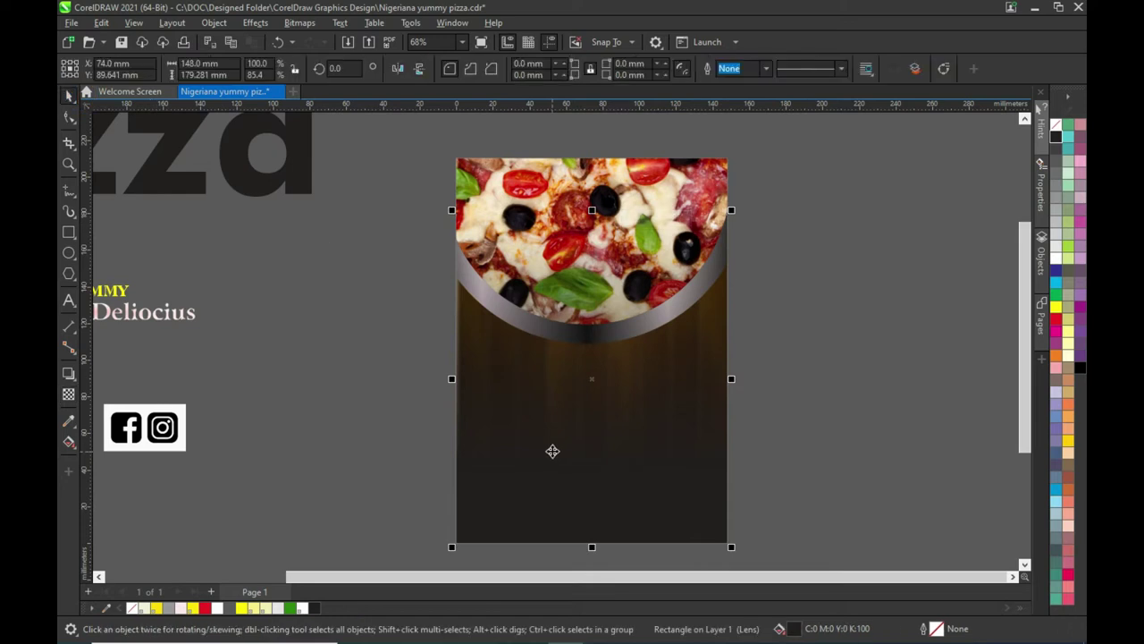
{"action": "key", "text": "space"}
{"action": "mouse_move", "coordinate": [595, 472]}
{"action": "left_mouse_down"}
{"action": "mouse_move", "coordinate": [598, 439]}
{"action": "mouse_move", "coordinate": [596, 472]}
{"action": "left_mouse_up"}
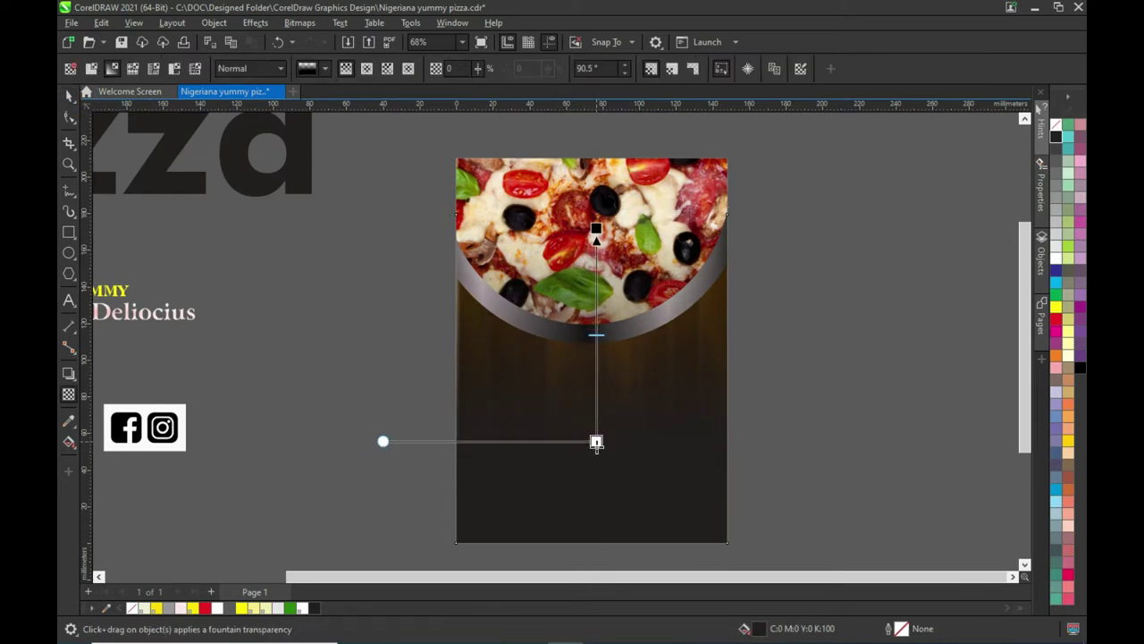
{"action": "left_click_drag", "start_coordinate": [596, 472], "coordinate": [595, 526]}
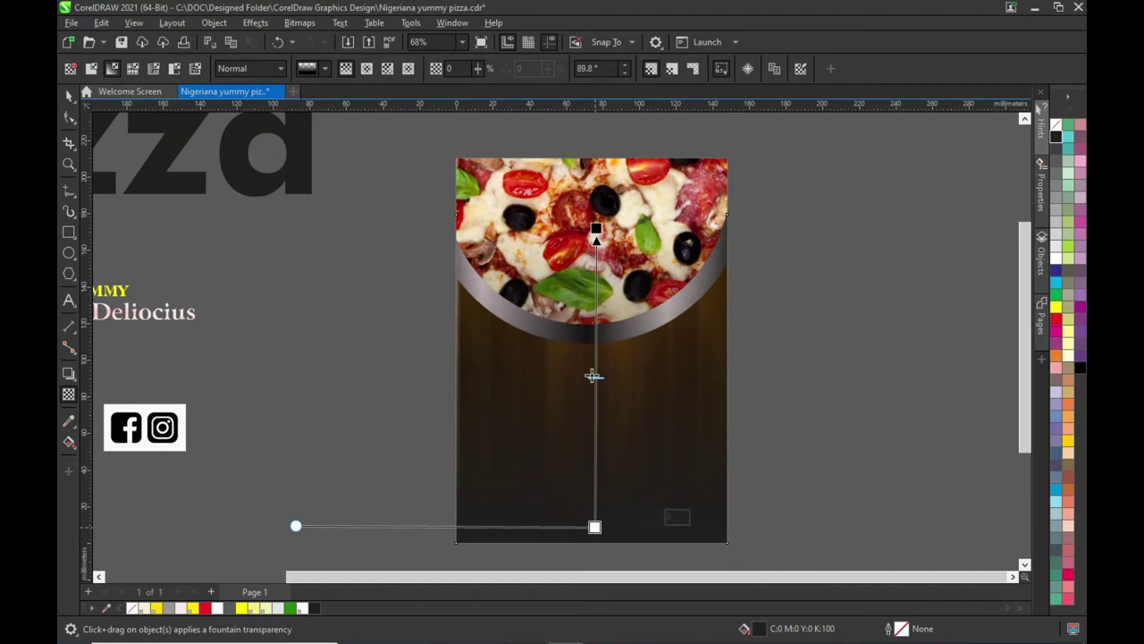
{"action": "left_click", "coordinate": [69, 93]}
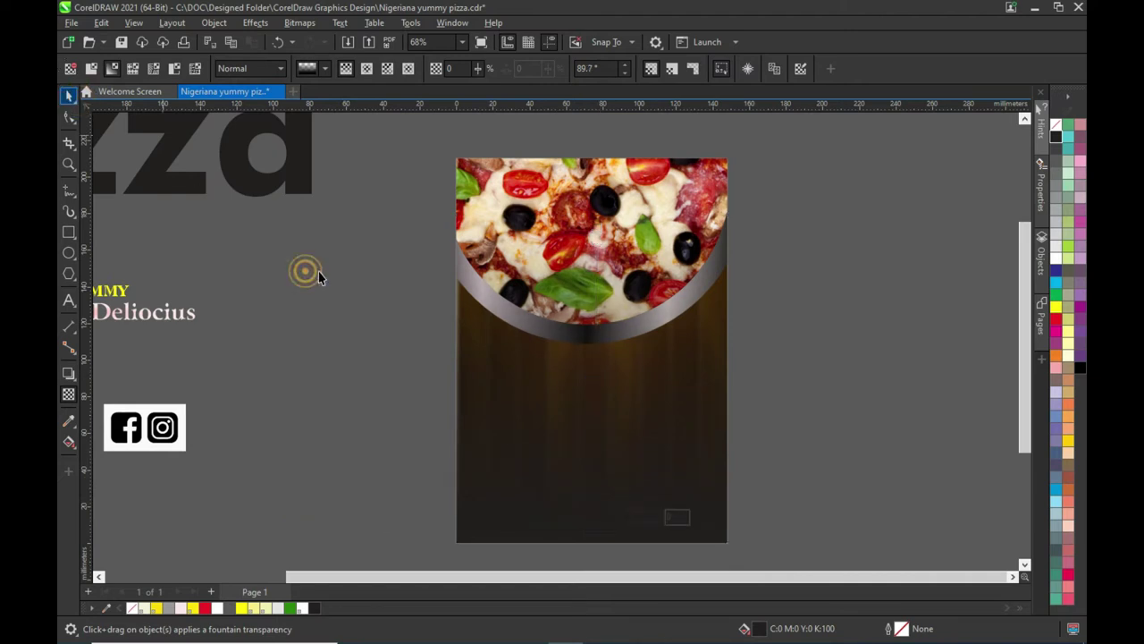
{"action": "left_click", "coordinate": [628, 432]}
PowerClip the pizza and overlay artwork inside the A5 background rectangle.
{"action": "right_click", "coordinate": [619, 430]}
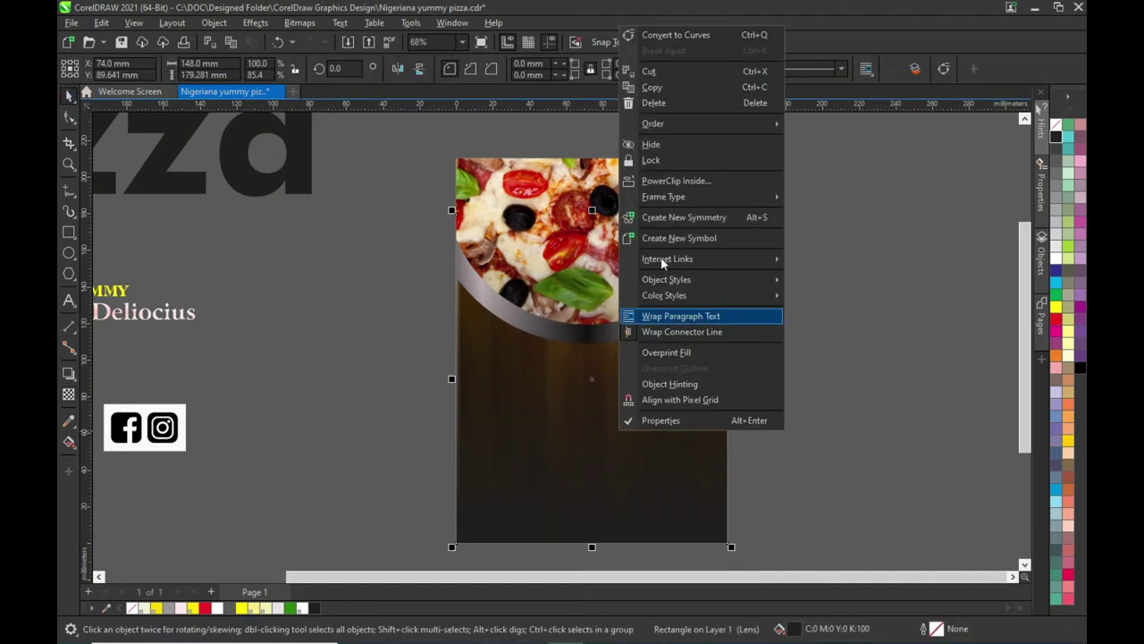
{"action": "left_click", "coordinate": [665, 182]}
{"action": "left_click", "coordinate": [662, 215]}
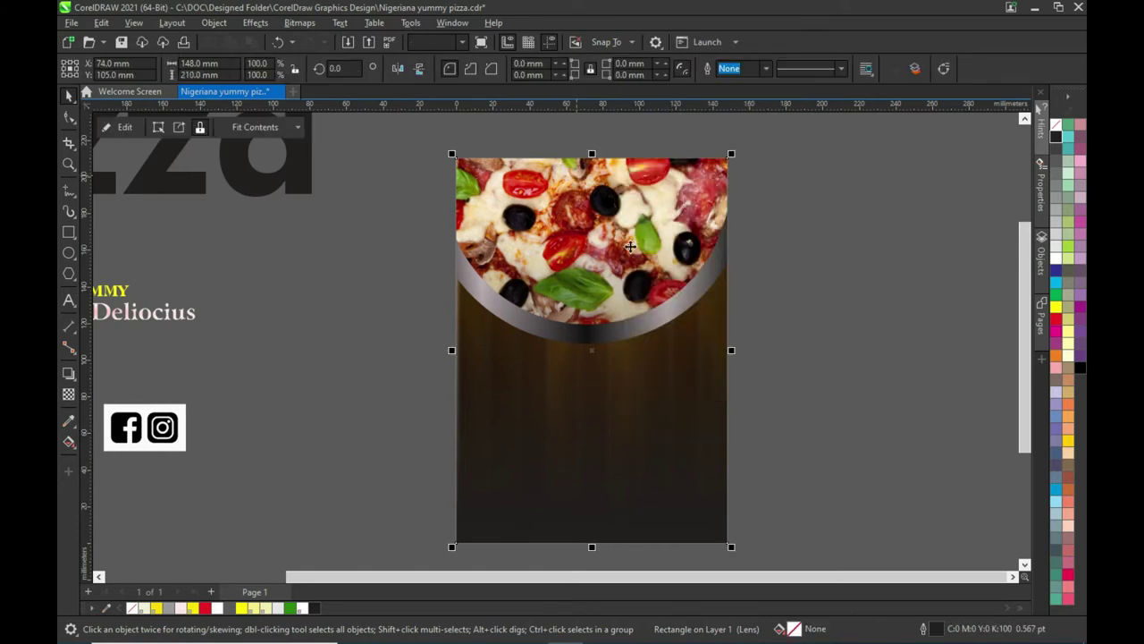
Inside the PowerClip, send the overlay rectangle back one and finish editing.
{"action": "left_click", "coordinate": [119, 126]}
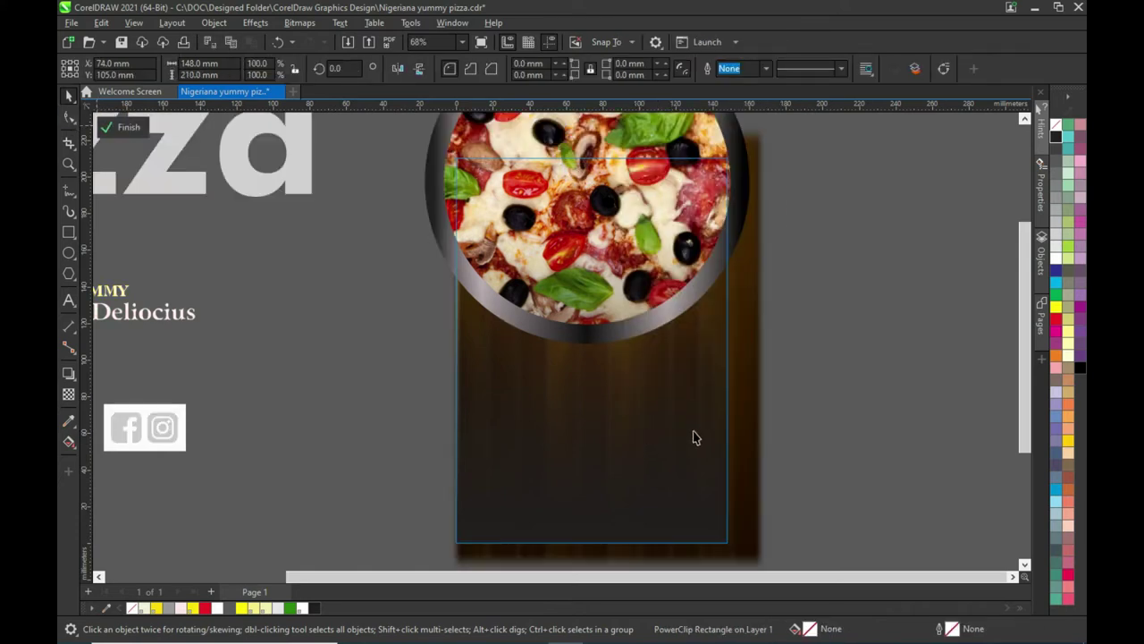
{"action": "left_click", "coordinate": [642, 433]}
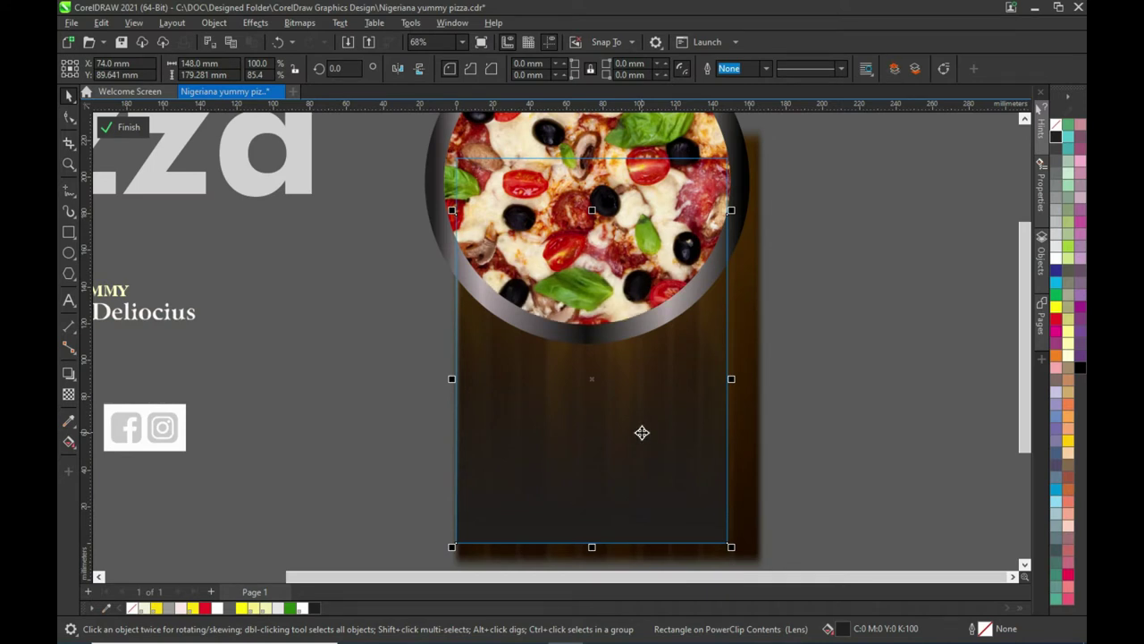
{"action": "right_click", "coordinate": [678, 374]}
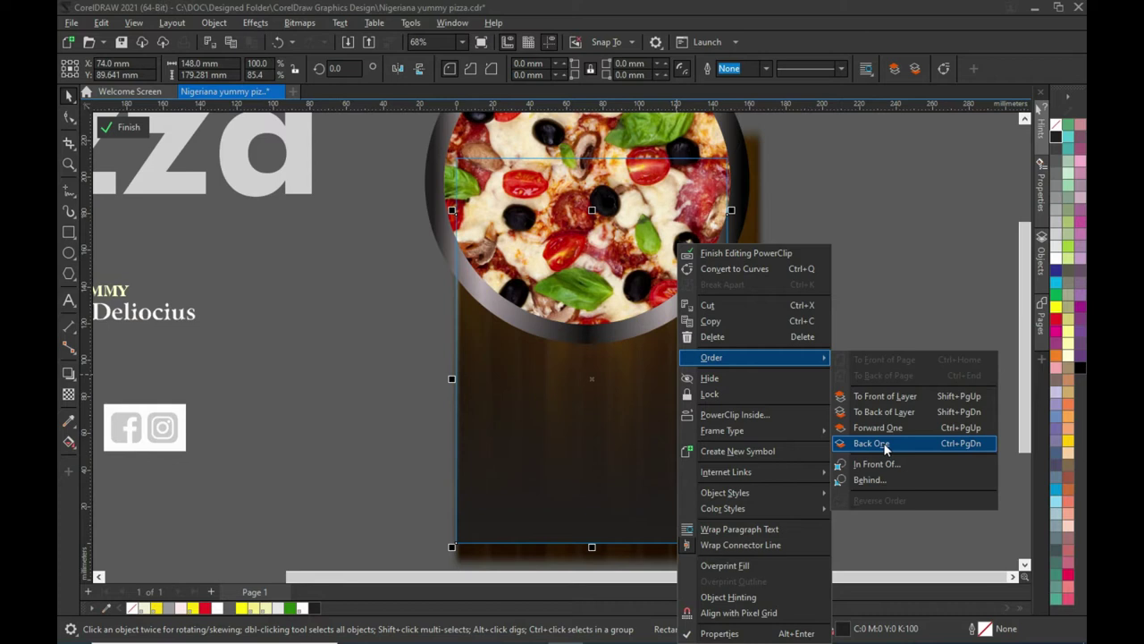
{"action": "left_click", "coordinate": [383, 378]}
{"action": "left_click", "coordinate": [835, 333]}
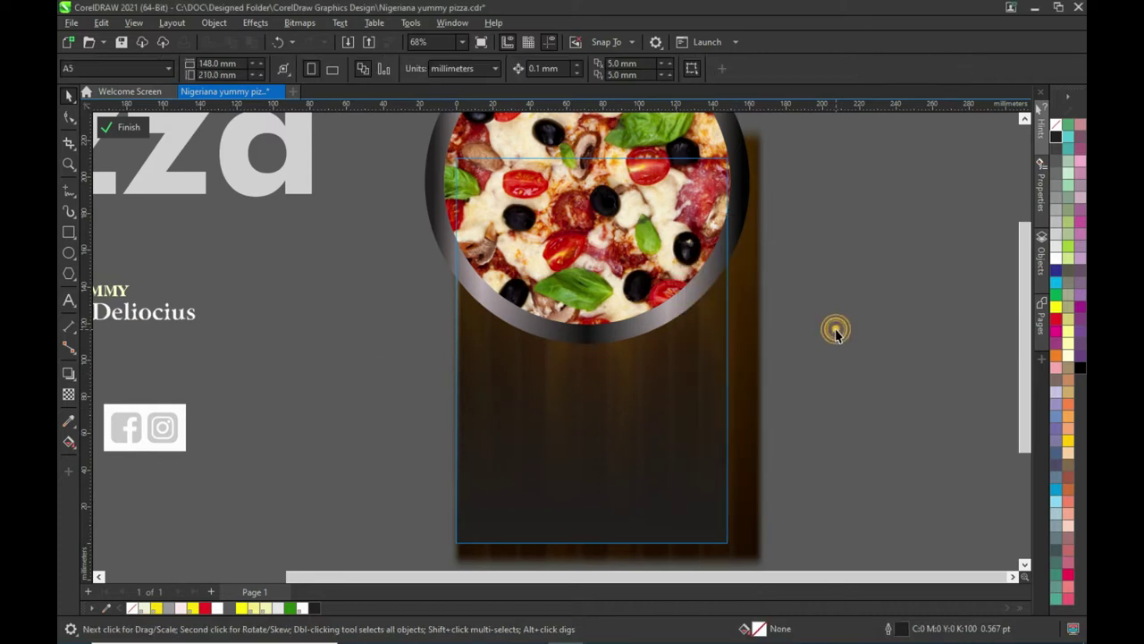
{"action": "left_click", "coordinate": [698, 331]}
{"action": "left_click", "coordinate": [733, 212]}
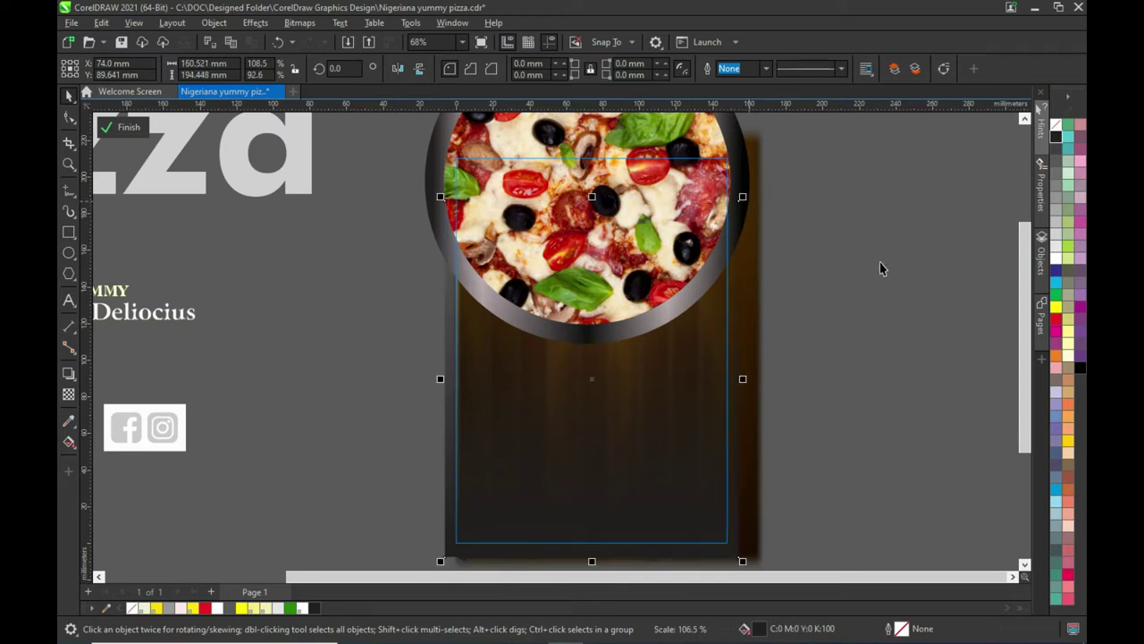
{"action": "left_click", "coordinate": [322, 372]}
{"action": "left_click", "coordinate": [756, 331]}
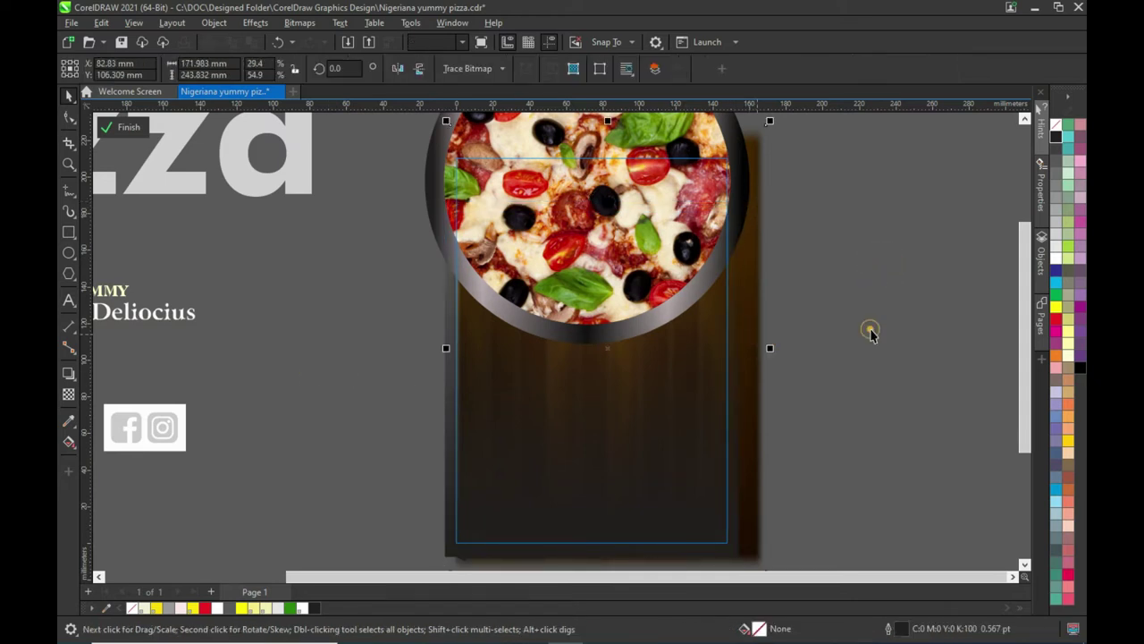
{"action": "left_click", "coordinate": [125, 126]}
{"action": "left_click", "coordinate": [339, 302]}
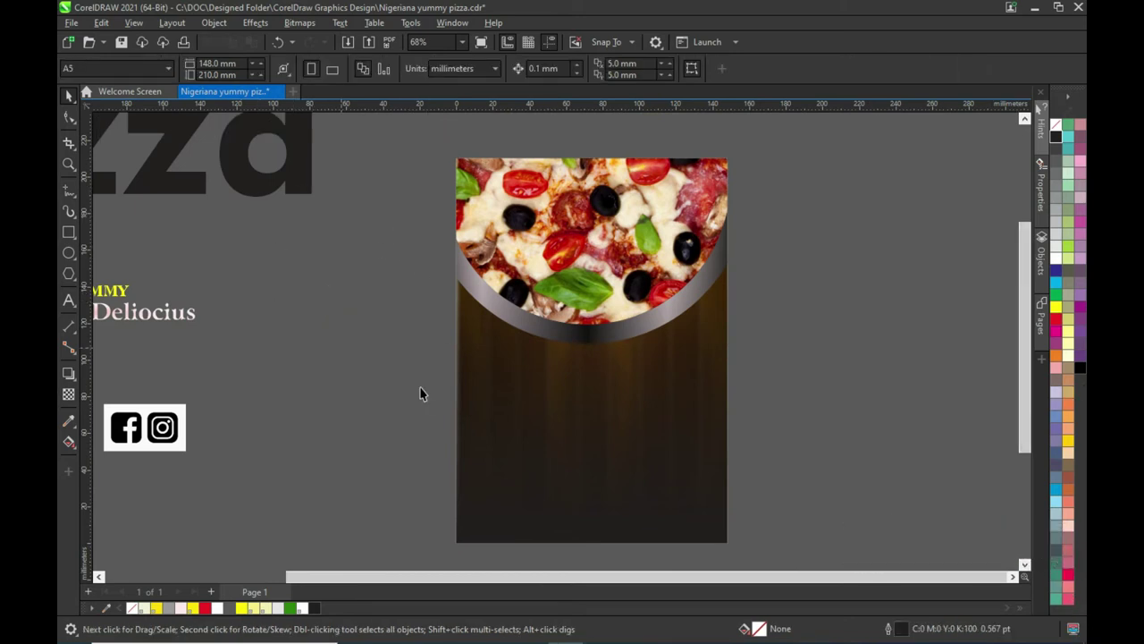
{"action": "left_click_drag", "start_coordinate": [487, 578], "coordinate": [432, 578]}
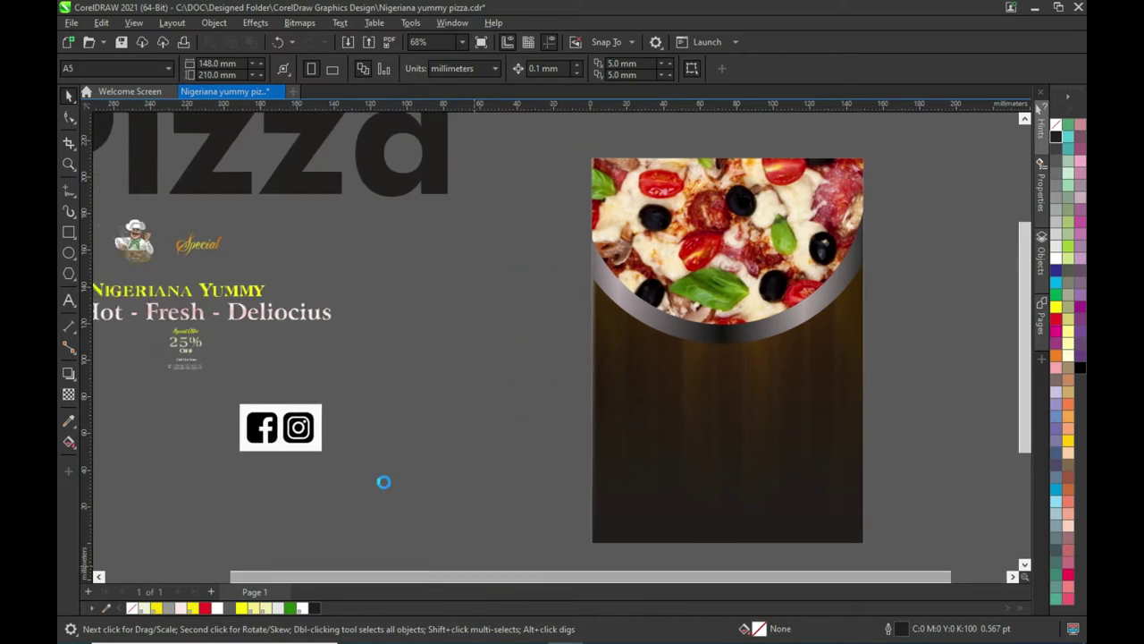
Enlarge the Special text and keep its Raven Script DEMO font.
{"action": "left_click", "coordinate": [202, 253]}
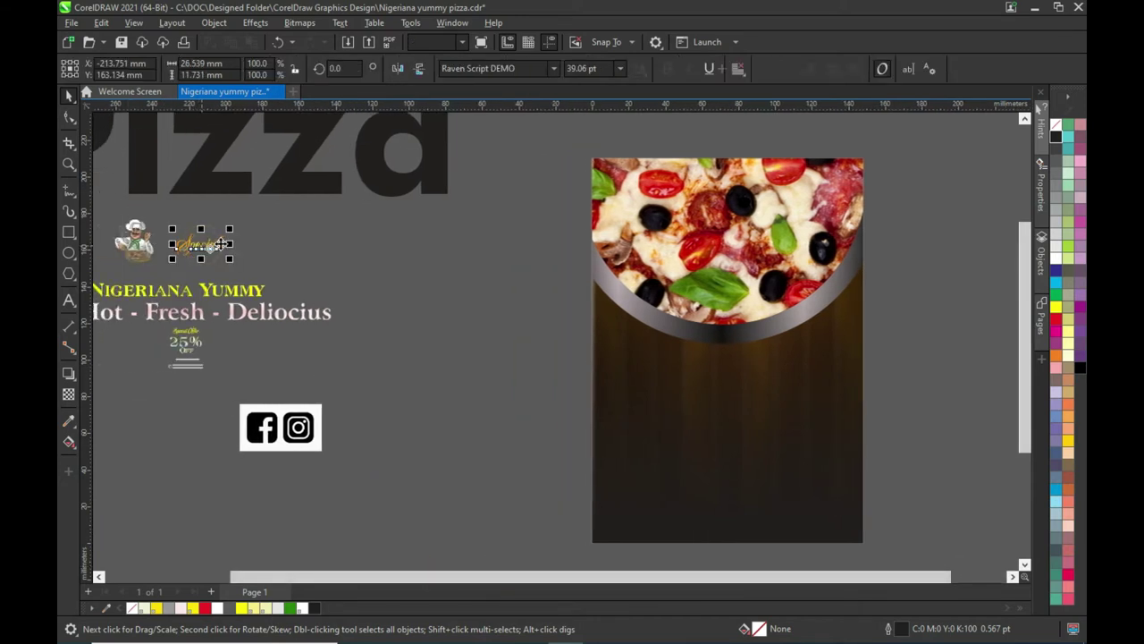
{"action": "left_click_drag", "start_coordinate": [231, 230], "coordinate": [365, 168]}
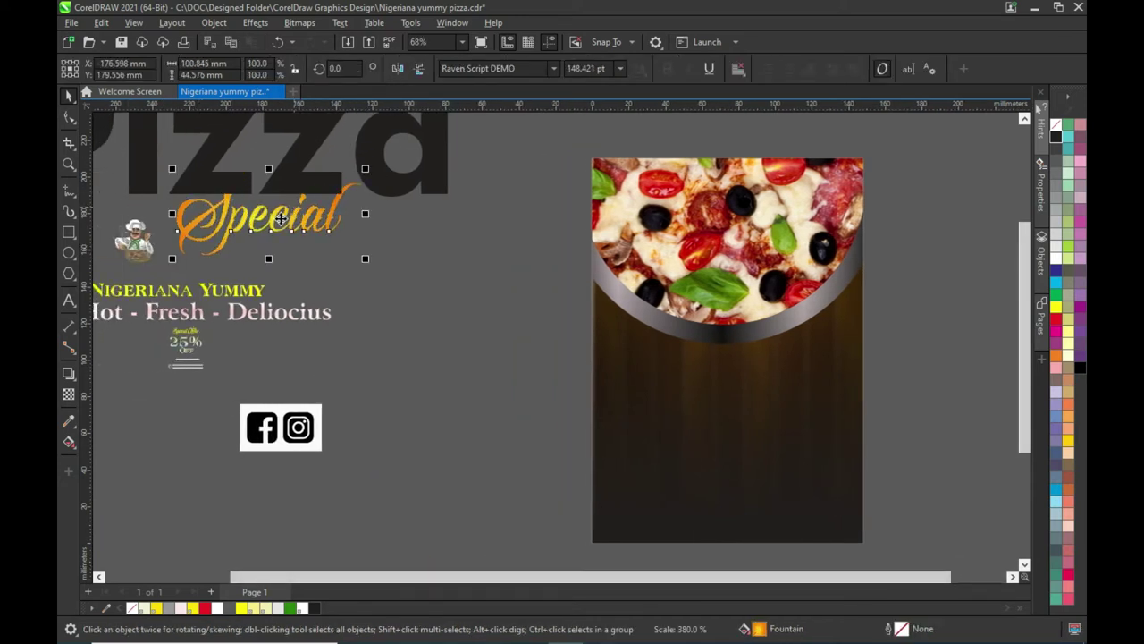
{"action": "left_click_drag", "start_coordinate": [279, 223], "coordinate": [464, 361]}
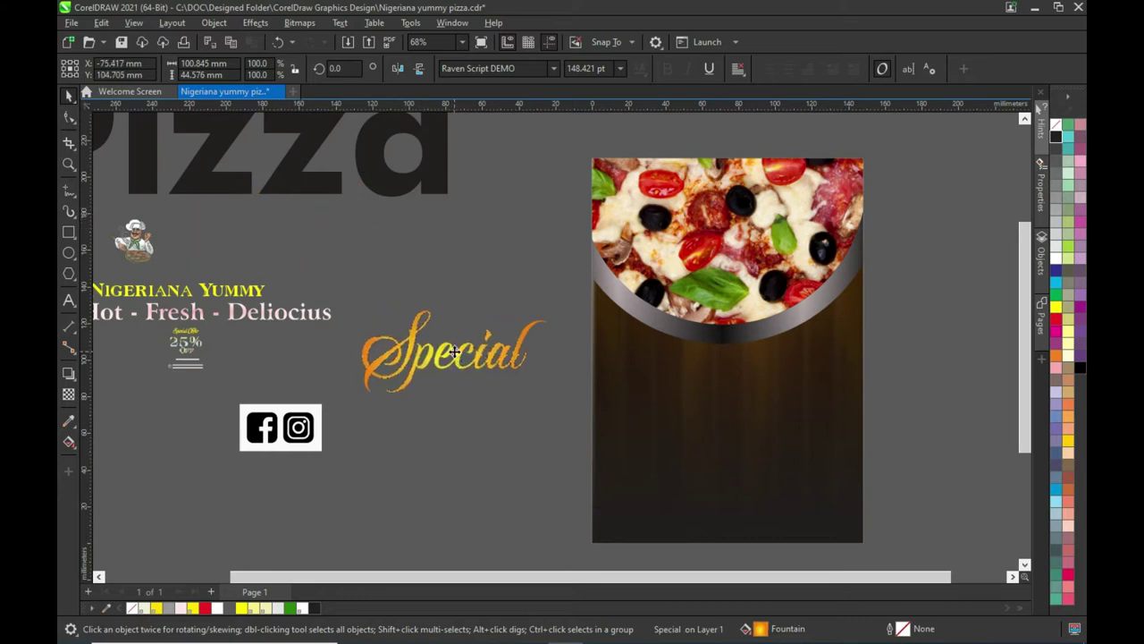
{"action": "left_click", "coordinate": [554, 71]}
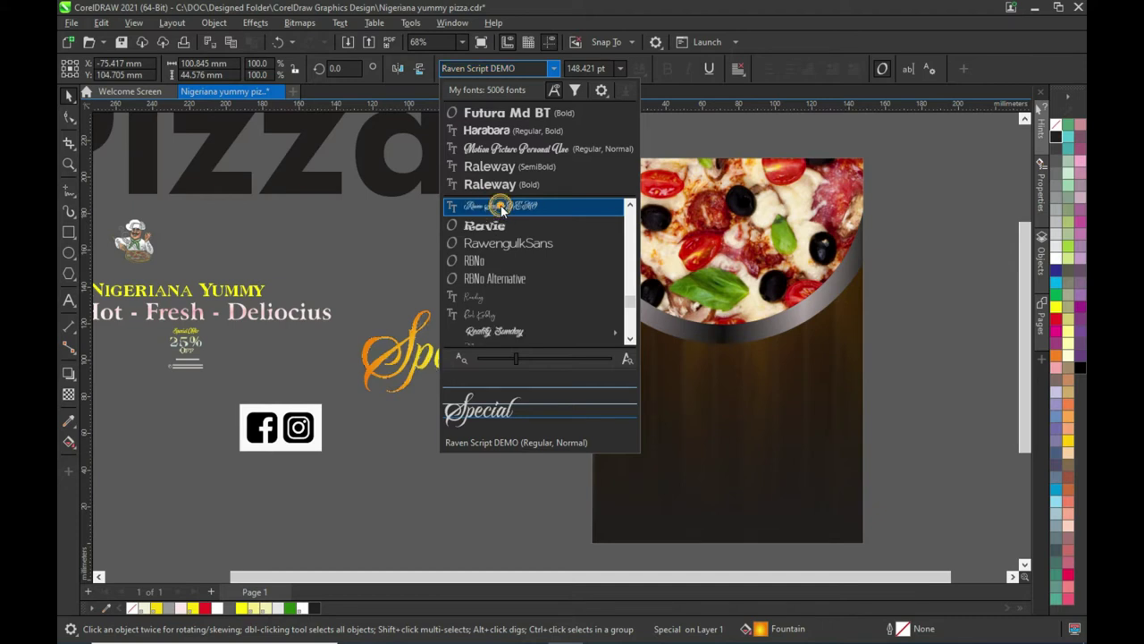
{"action": "left_click", "coordinate": [501, 206]}
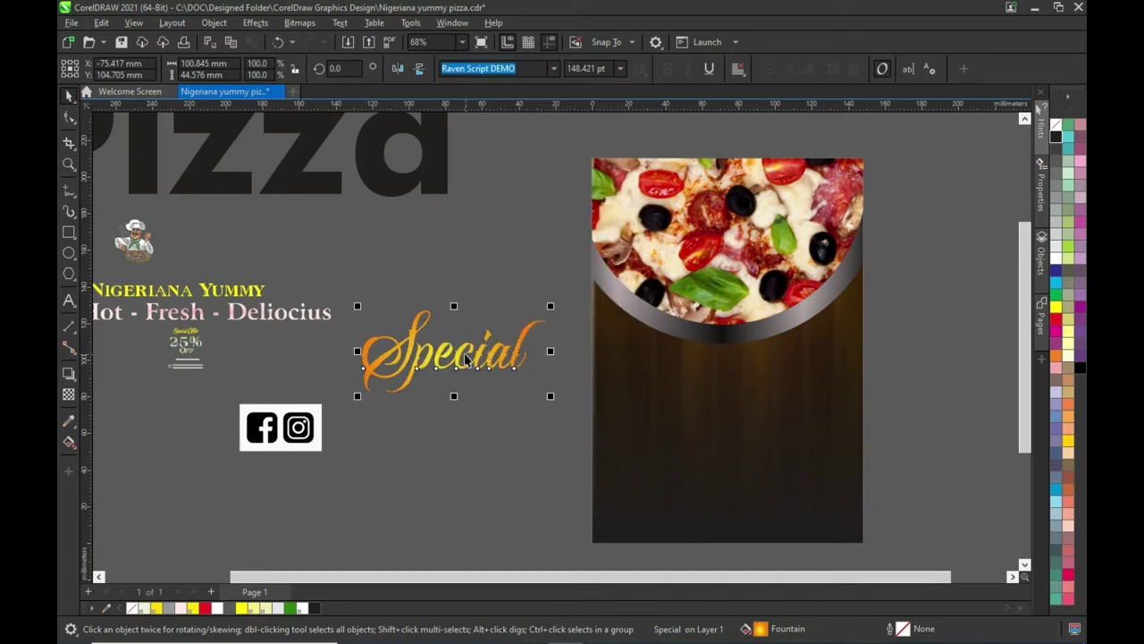
Move Special onto the flyer, shrink it to 64.67 pt, and place it below the plate's right edge.
{"action": "left_click_drag", "start_coordinate": [456, 353], "coordinate": [885, 337]}
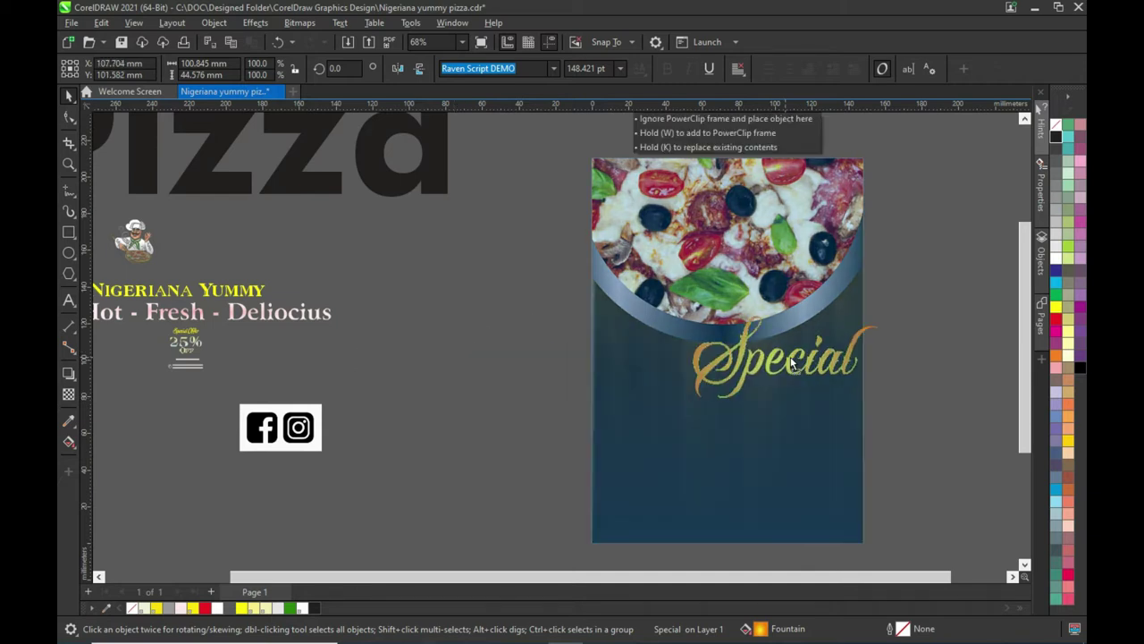
{"action": "mouse_move", "coordinate": [881, 400]}
{"action": "left_mouse_down"}
{"action": "mouse_move", "coordinate": [825, 375]}
{"action": "mouse_move", "coordinate": [879, 392]}
{"action": "left_mouse_up"}
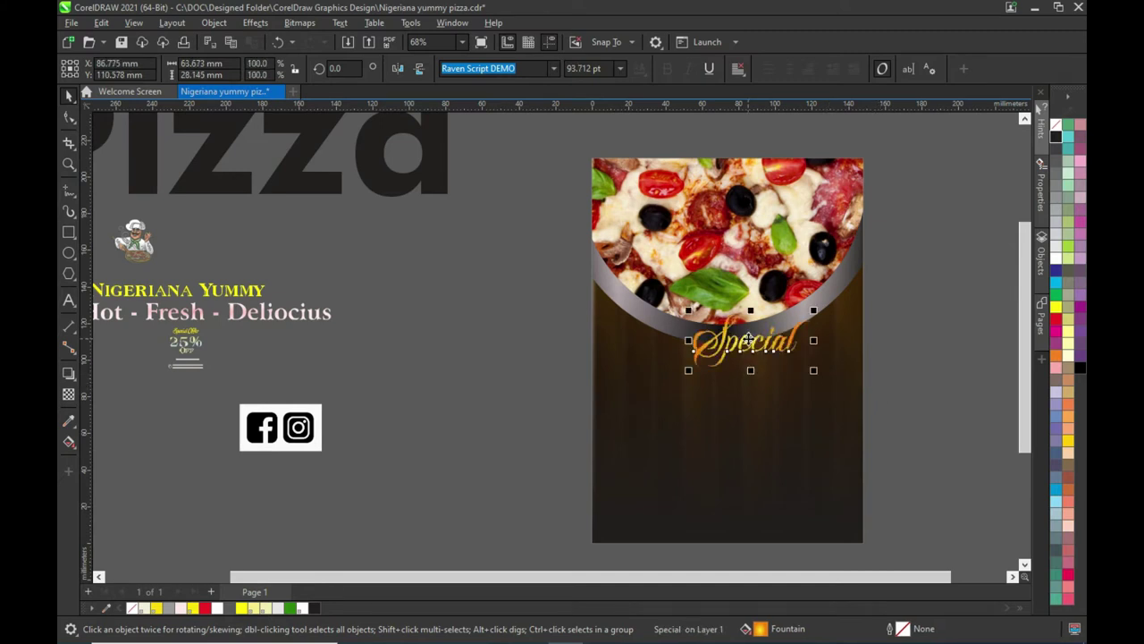
{"action": "mouse_move", "coordinate": [761, 354]}
{"action": "left_mouse_down"}
{"action": "mouse_move", "coordinate": [852, 383]}
{"action": "mouse_move", "coordinate": [813, 376]}
{"action": "mouse_move", "coordinate": [819, 339]}
{"action": "mouse_move", "coordinate": [800, 333]}
{"action": "left_mouse_up"}
{"action": "key", "text": "Escape"}
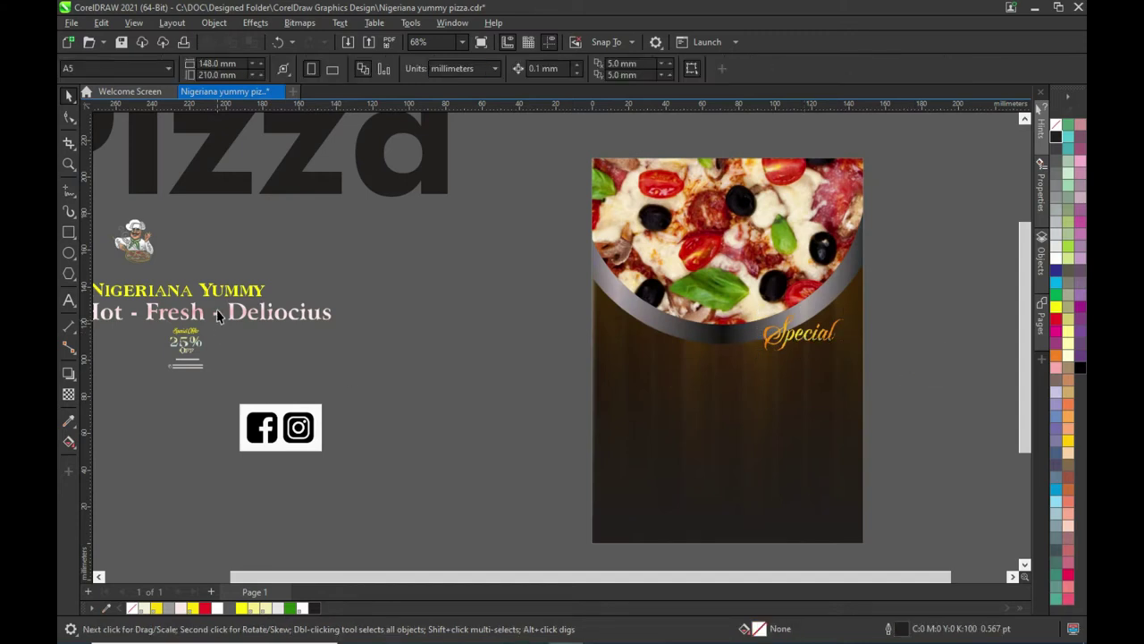
Move the Pizza title toward the canvas centre and set its font to Motion Picture Personal Use.
{"action": "left_click", "coordinate": [280, 188]}
{"action": "left_click_drag", "start_coordinate": [294, 184], "coordinate": [455, 411]}
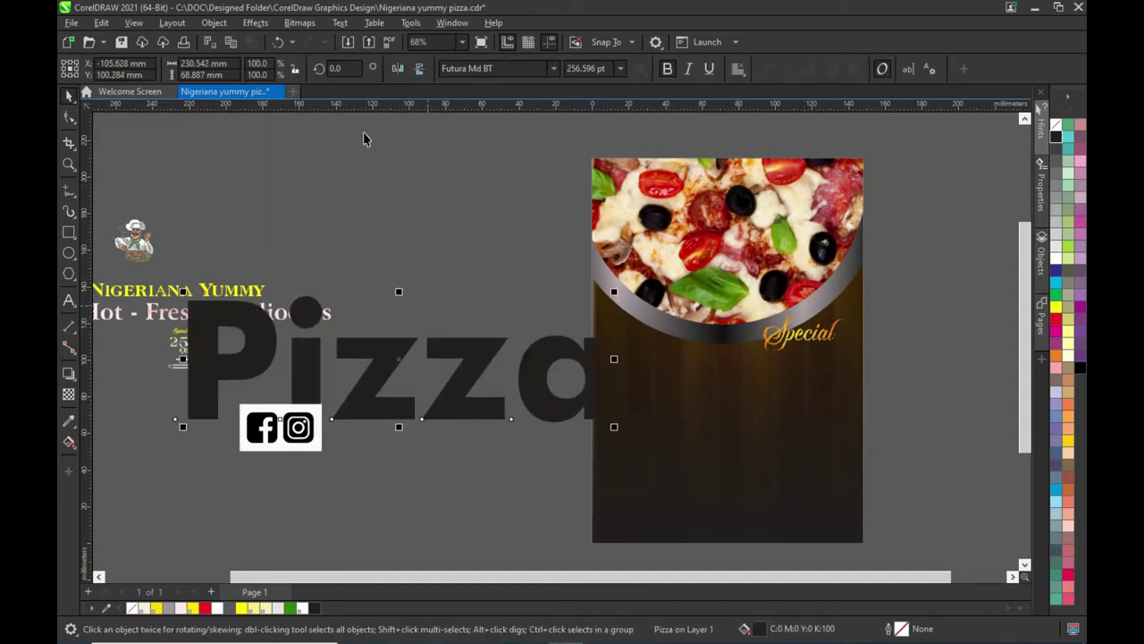
{"action": "left_click", "coordinate": [552, 68]}
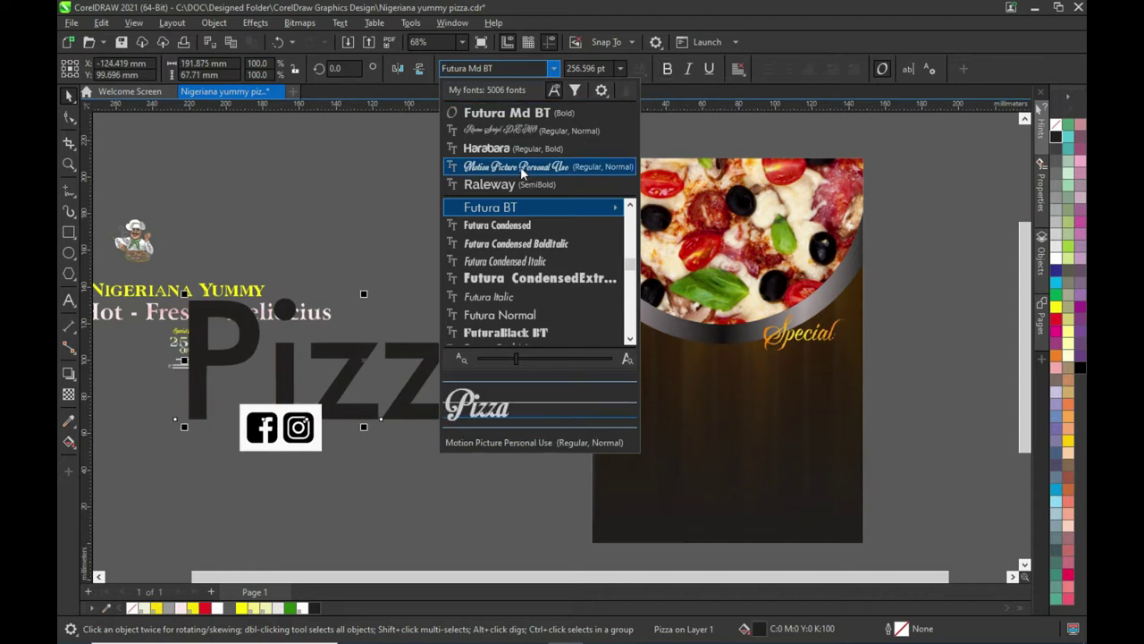
{"action": "key", "text": "Escape"}
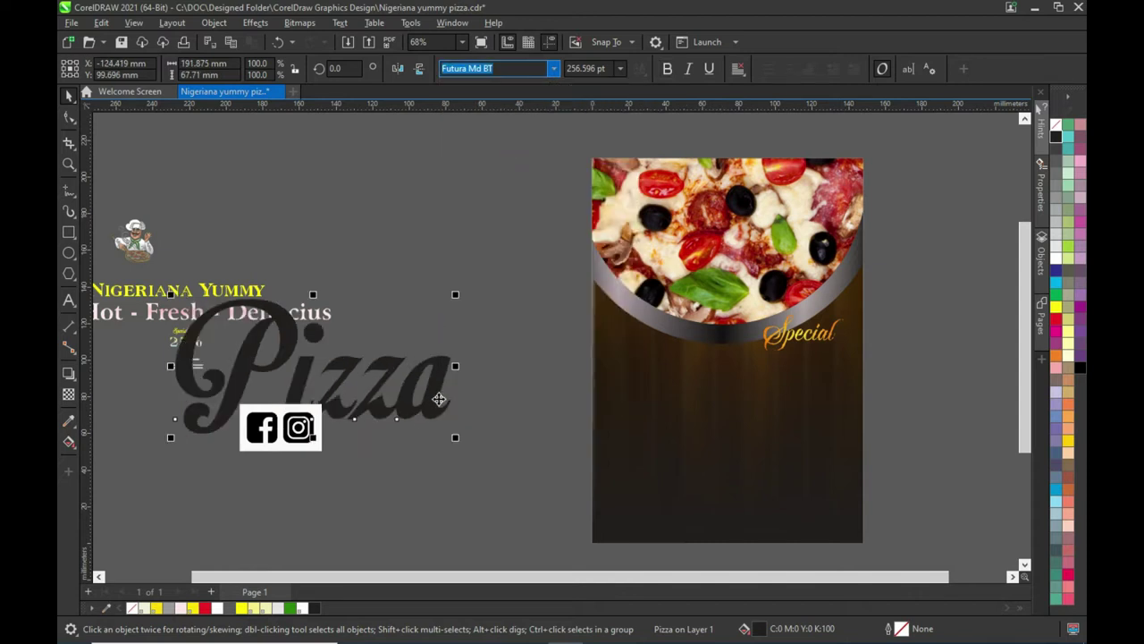
{"action": "key", "text": "ctrl+z"}
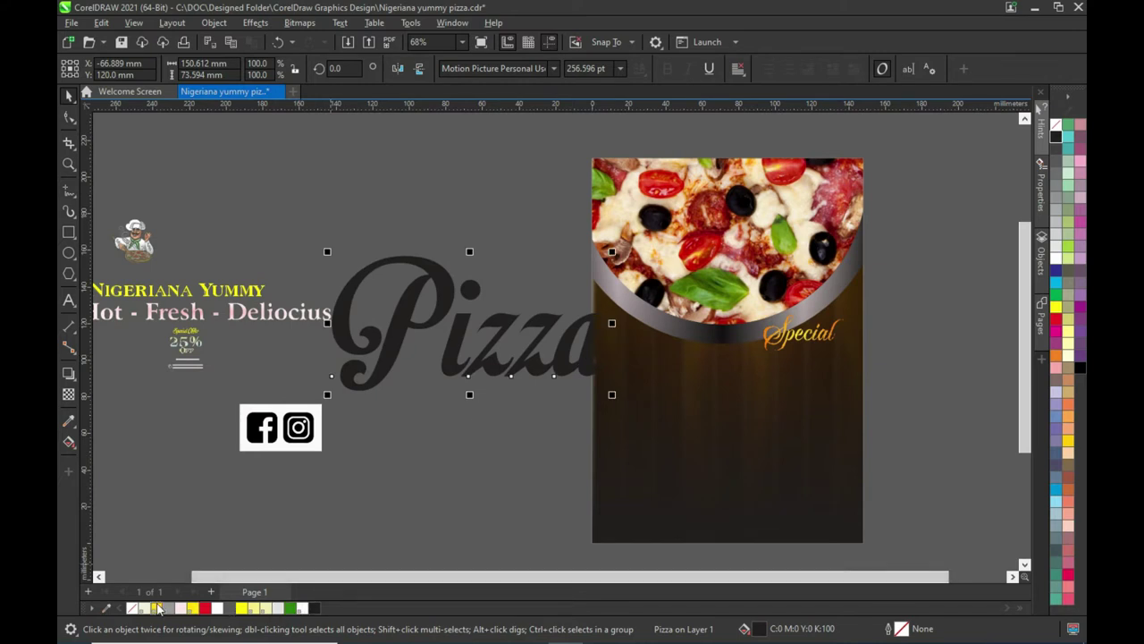
Fill Pizza with pale pink TRUMATCH 1-G and nudge it slightly right and down.
{"action": "left_click", "coordinate": [181, 609]}
{"action": "left_click", "coordinate": [404, 524]}
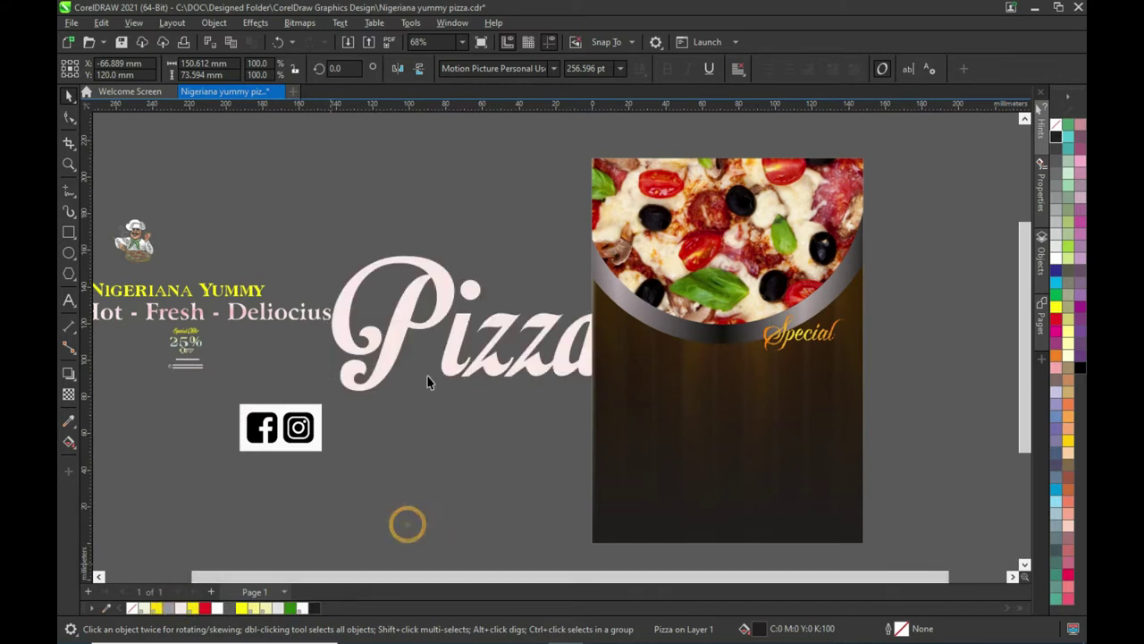
{"action": "left_click", "coordinate": [379, 369]}
{"action": "left_click_drag", "start_coordinate": [417, 391], "coordinate": [455, 416]}
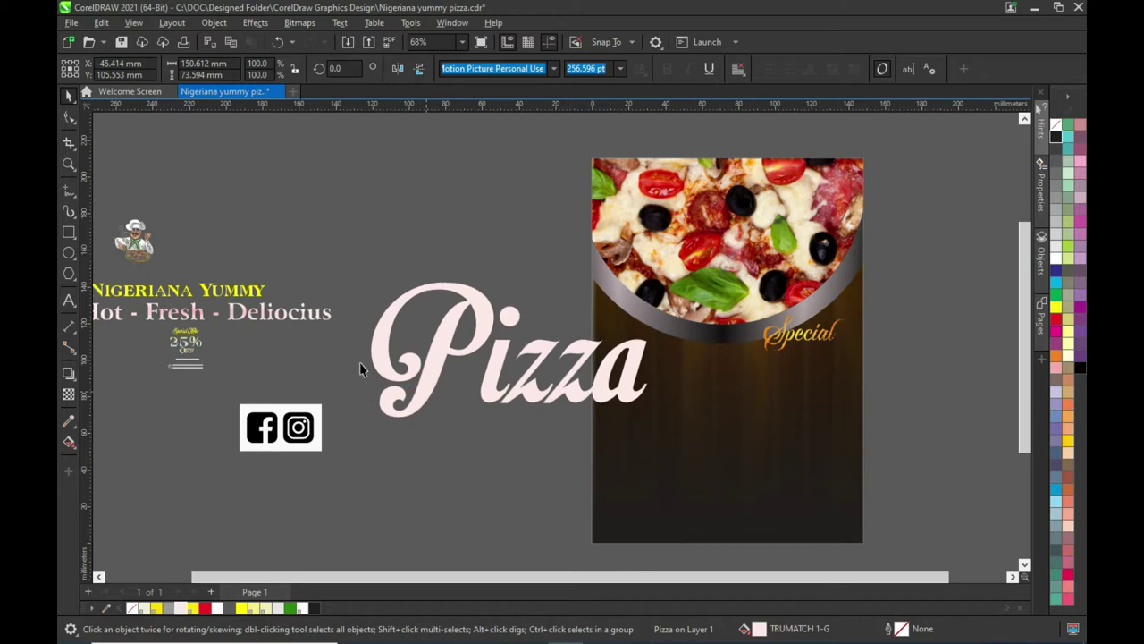
{"action": "left_click", "coordinate": [75, 115]}
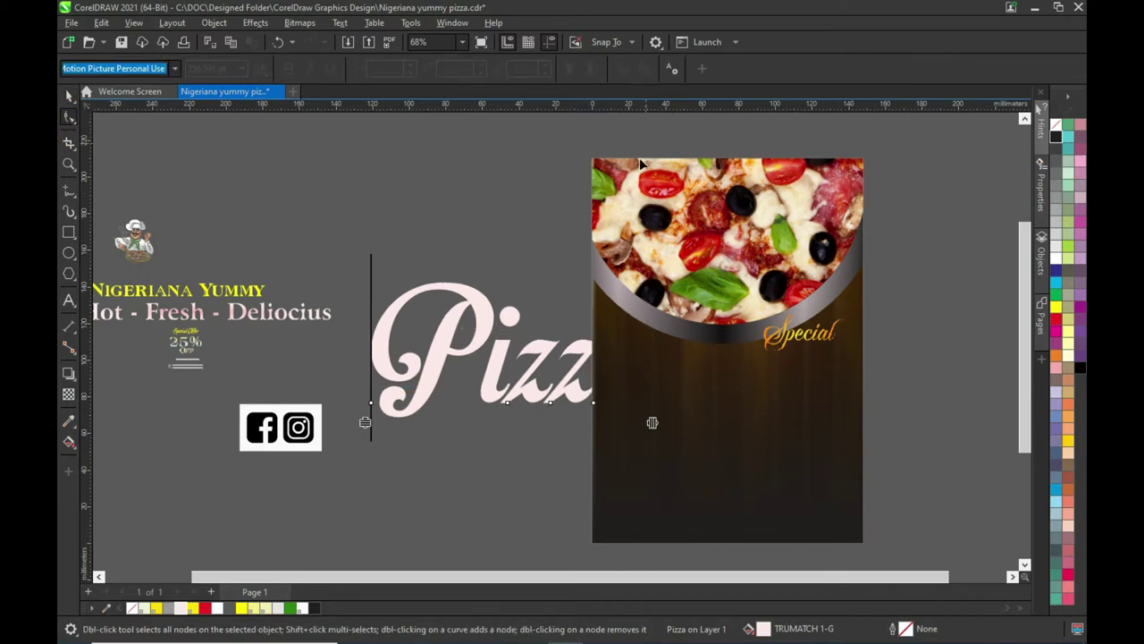
{"action": "right_click", "coordinate": [482, 307]}
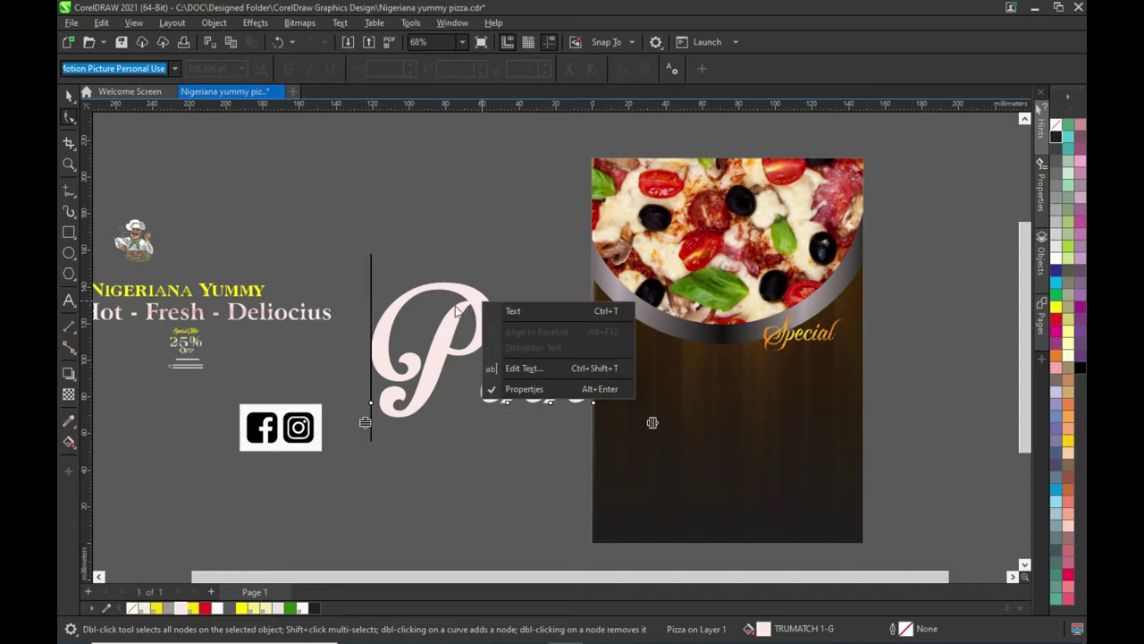
Convert the pink Pizza title from text into editable curves.
{"action": "left_click", "coordinate": [69, 96]}
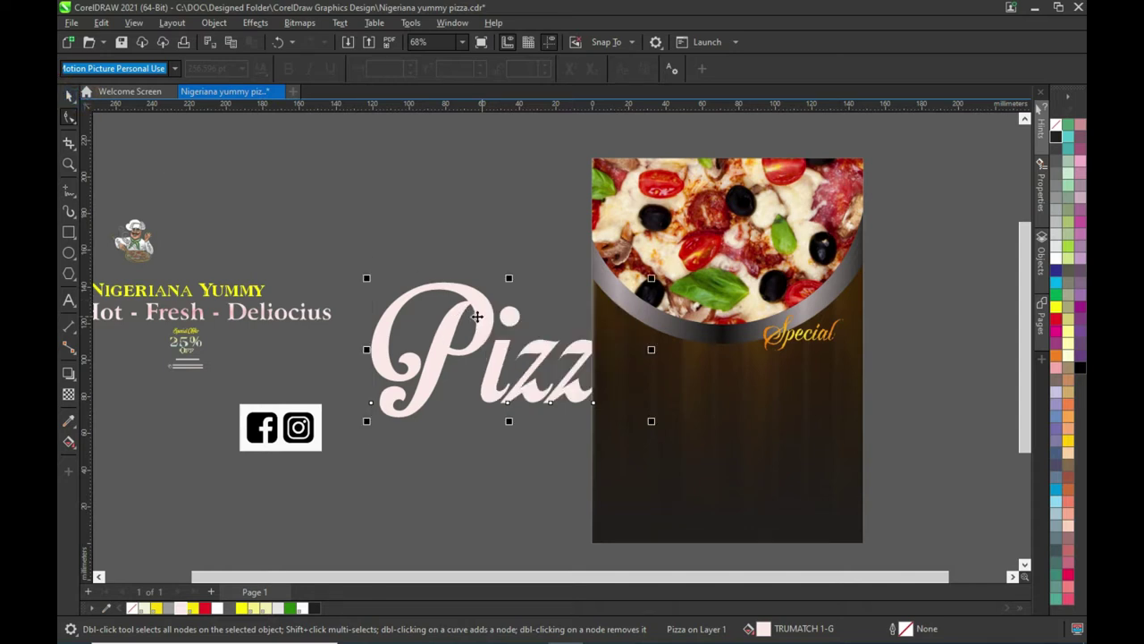
{"action": "right_click", "coordinate": [480, 311]}
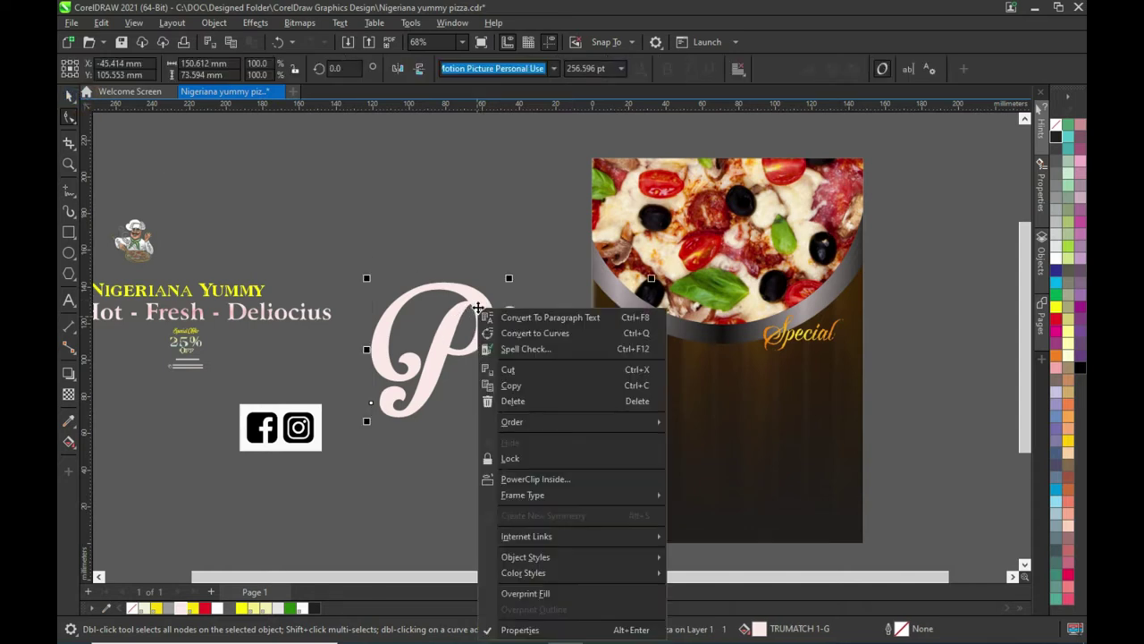
{"action": "left_click", "coordinate": [522, 333]}
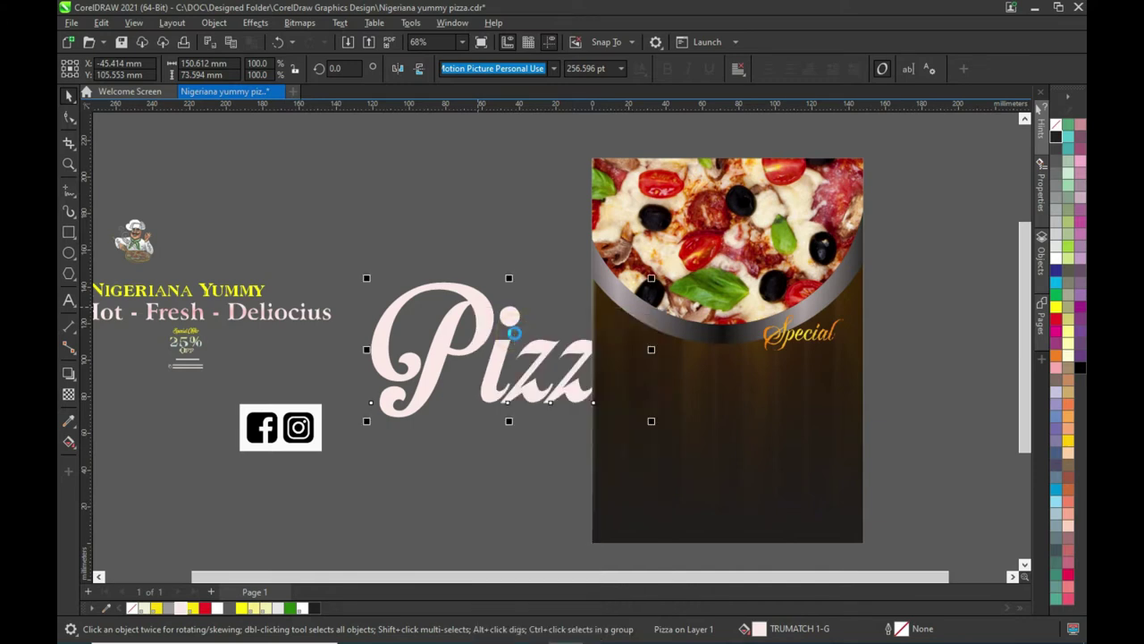
{"action": "left_click", "coordinate": [68, 117]}
{"action": "left_click", "coordinate": [373, 401]}
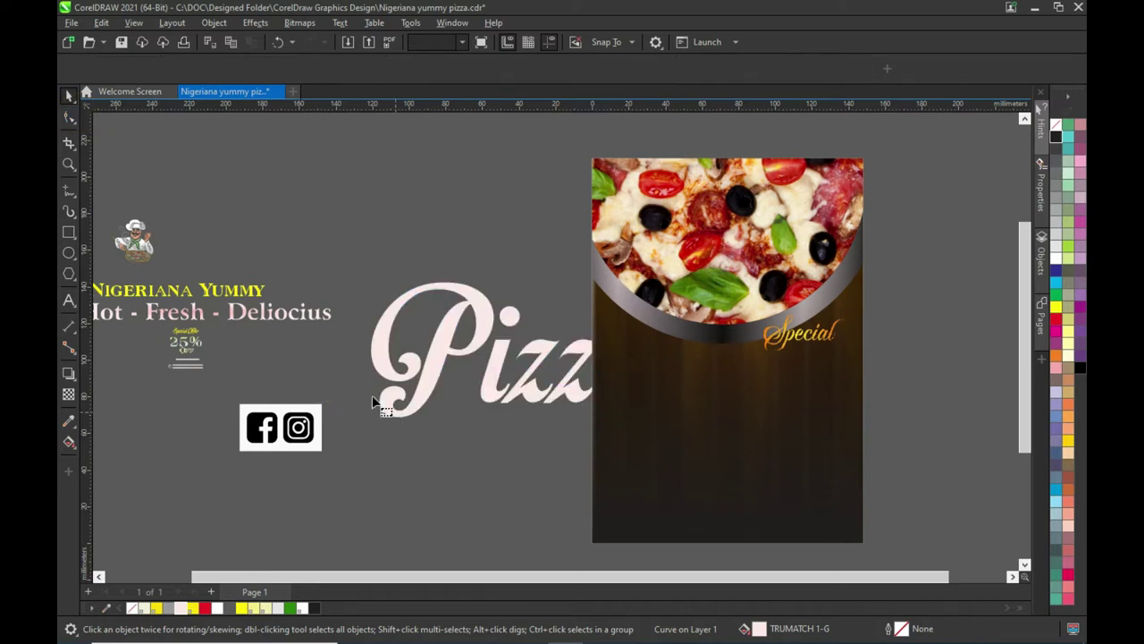
{"action": "key", "text": "F10"}
Move the nodes of the P's lower loop down-left and remove one node from the curl.
{"action": "left_click", "coordinate": [426, 405]}
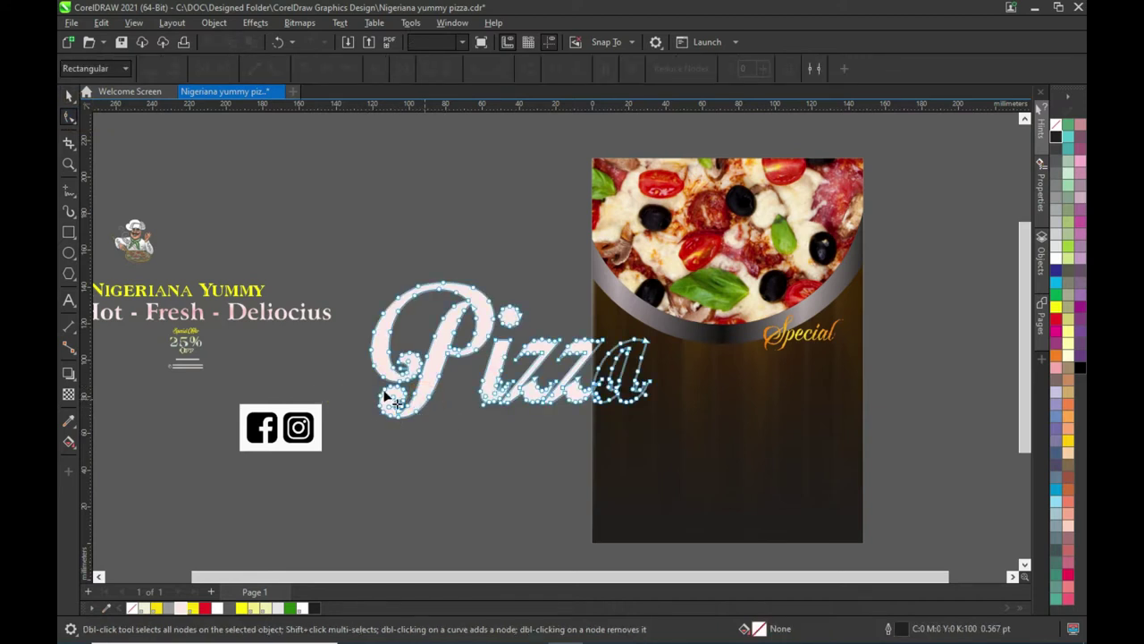
{"action": "mouse_move", "coordinate": [369, 382]}
{"action": "left_mouse_down"}
{"action": "mouse_move", "coordinate": [427, 408]}
{"action": "mouse_move", "coordinate": [438, 442]}
{"action": "left_mouse_up"}
{"action": "left_click_drag", "start_coordinate": [391, 406], "coordinate": [378, 434]}
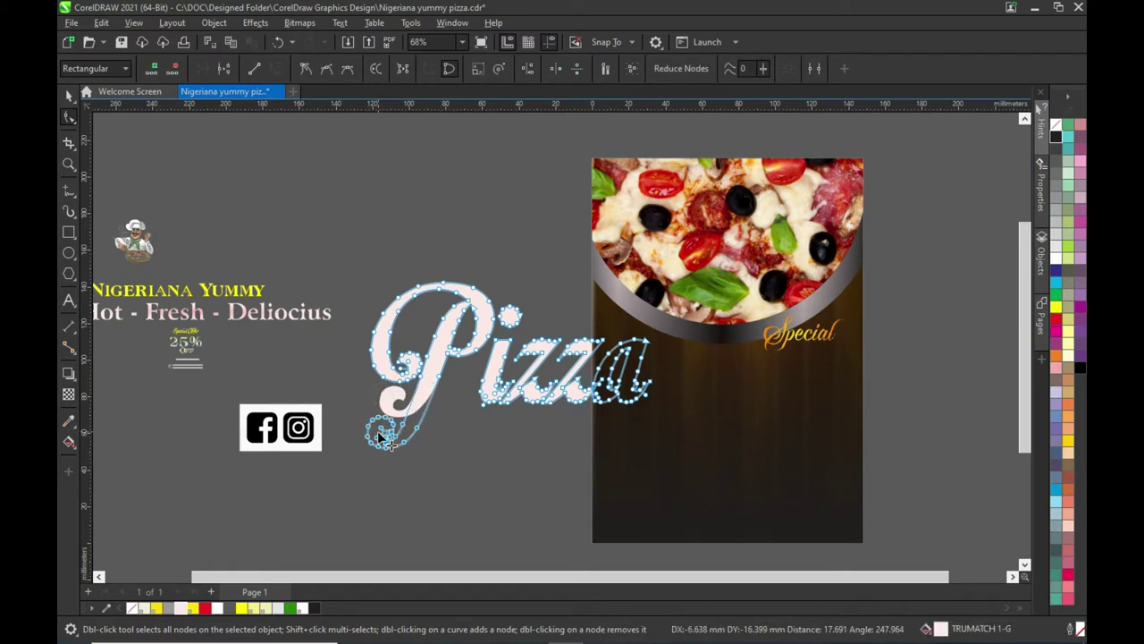
{"action": "left_click_drag", "start_coordinate": [378, 434], "coordinate": [380, 437]}
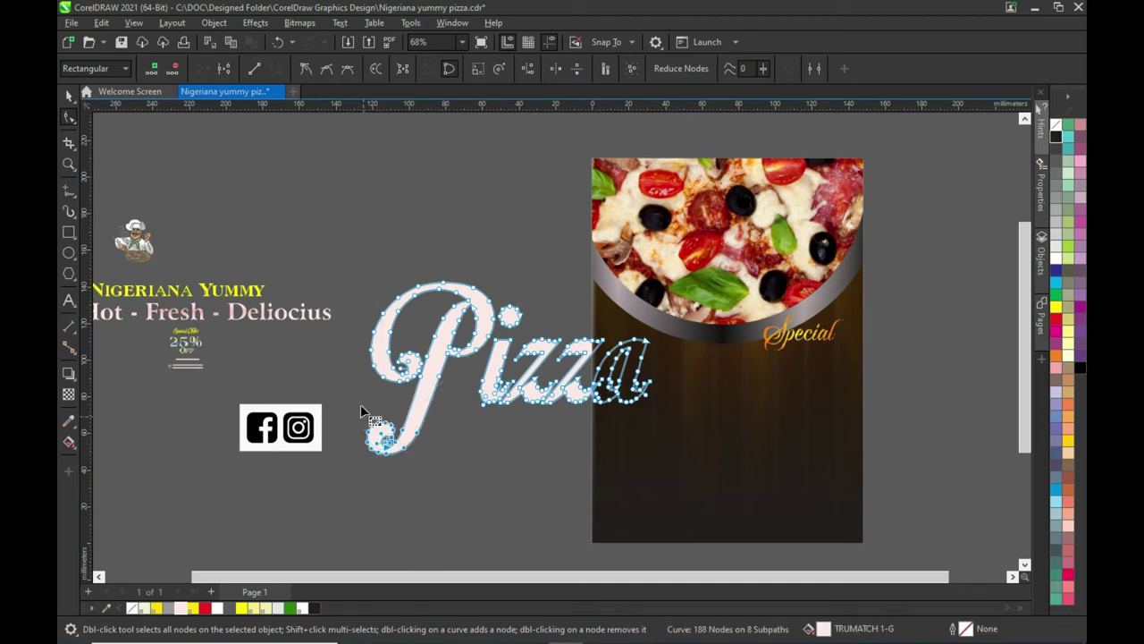
{"action": "left_click", "coordinate": [359, 408]}
{"action": "left_click", "coordinate": [387, 432]}
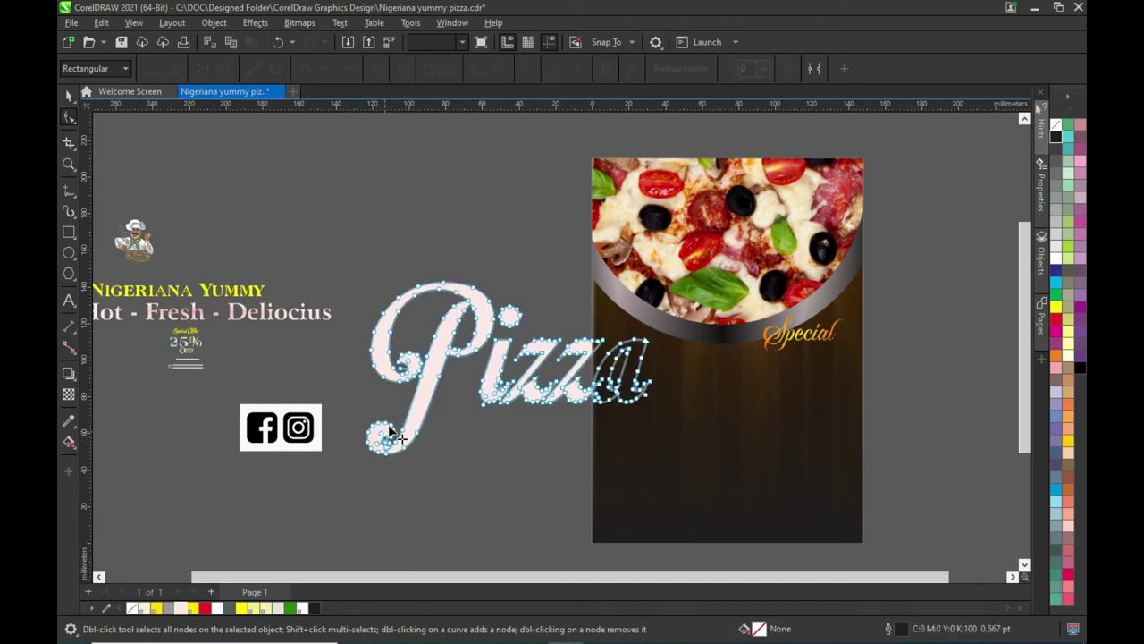
{"action": "mouse_move", "coordinate": [389, 423]}
{"action": "left_mouse_down"}
{"action": "mouse_move", "coordinate": [401, 441]}
{"action": "mouse_move", "coordinate": [385, 424]}
{"action": "left_mouse_up"}
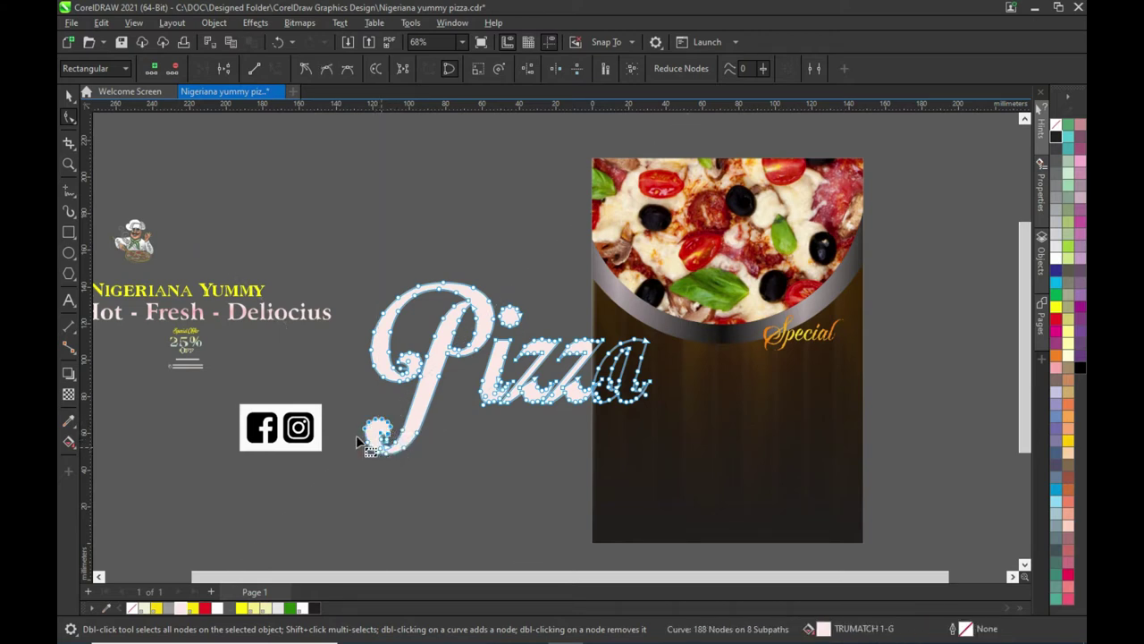
{"action": "scroll", "coordinate": [378, 437], "scroll_direction": "up", "scroll_amount": 2}
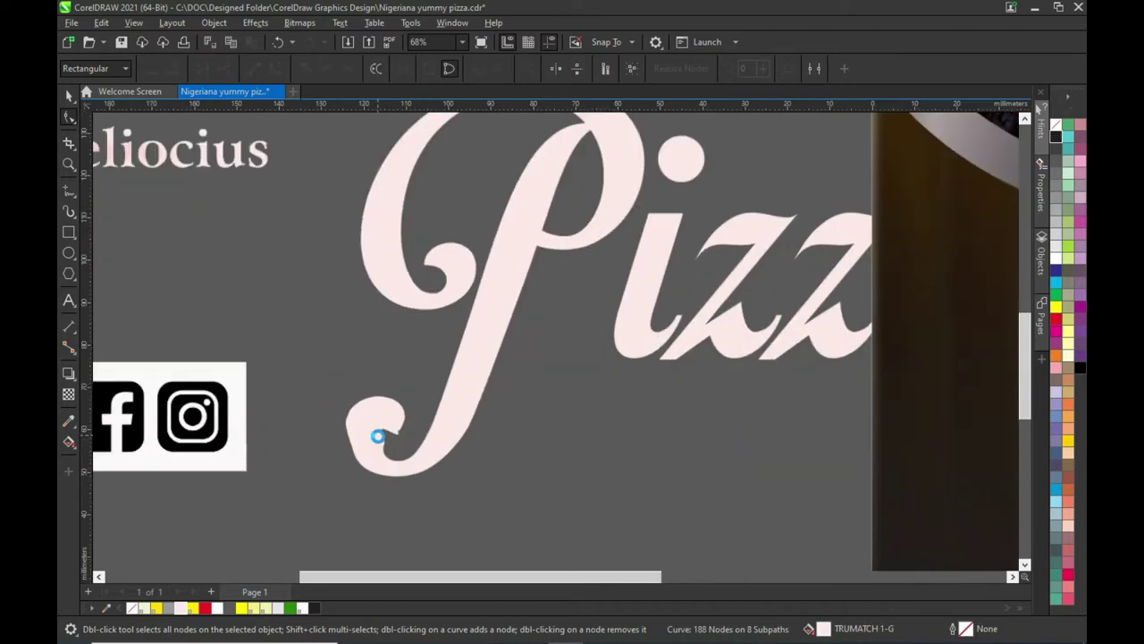
{"action": "double_click", "coordinate": [387, 453]}
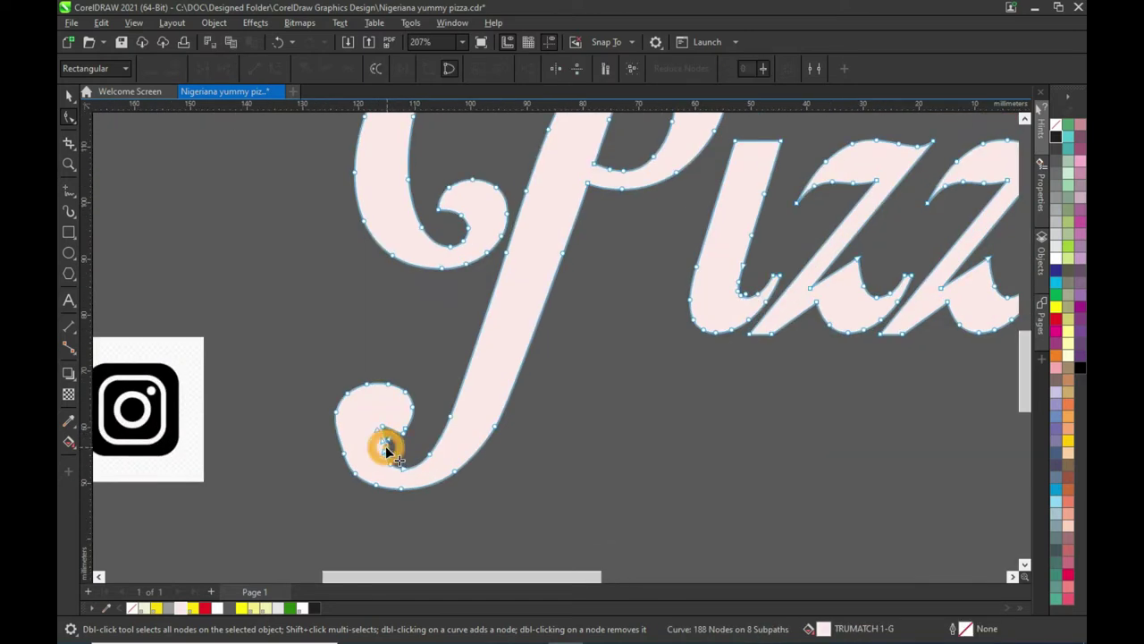
Reshape the P's lower-left curl by pulling its nodes to the left.
{"action": "left_click", "coordinate": [385, 458]}
{"action": "mouse_move", "coordinate": [383, 448]}
{"action": "left_mouse_down"}
{"action": "mouse_move", "coordinate": [368, 438]}
{"action": "mouse_move", "coordinate": [379, 436]}
{"action": "mouse_move", "coordinate": [357, 441]}
{"action": "left_mouse_up"}
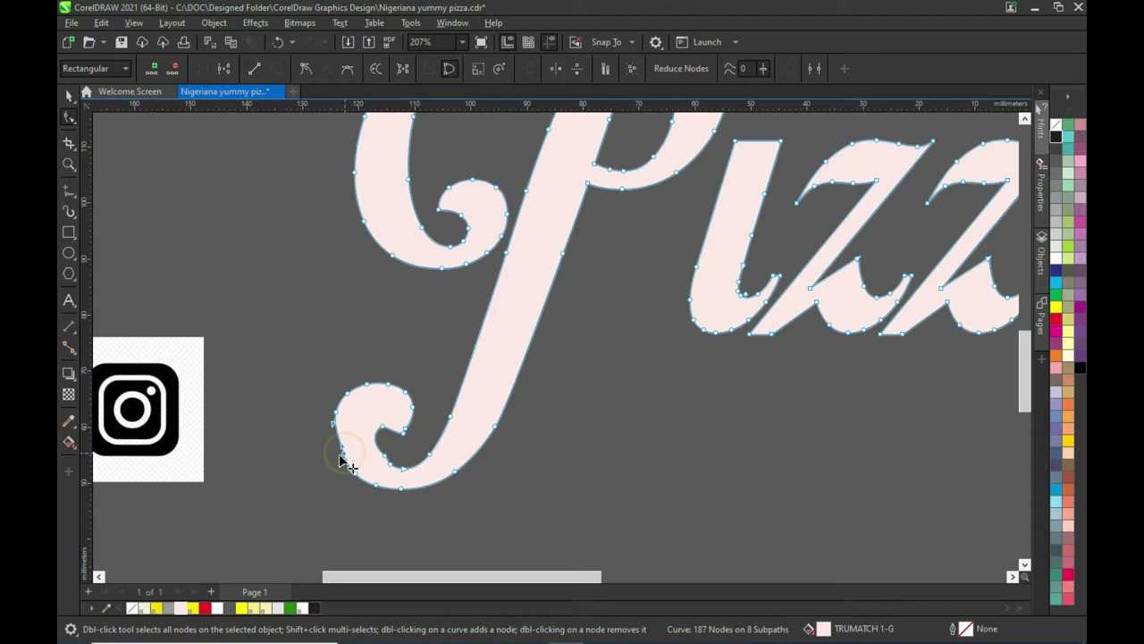
{"action": "left_click_drag", "start_coordinate": [339, 459], "coordinate": [413, 468]}
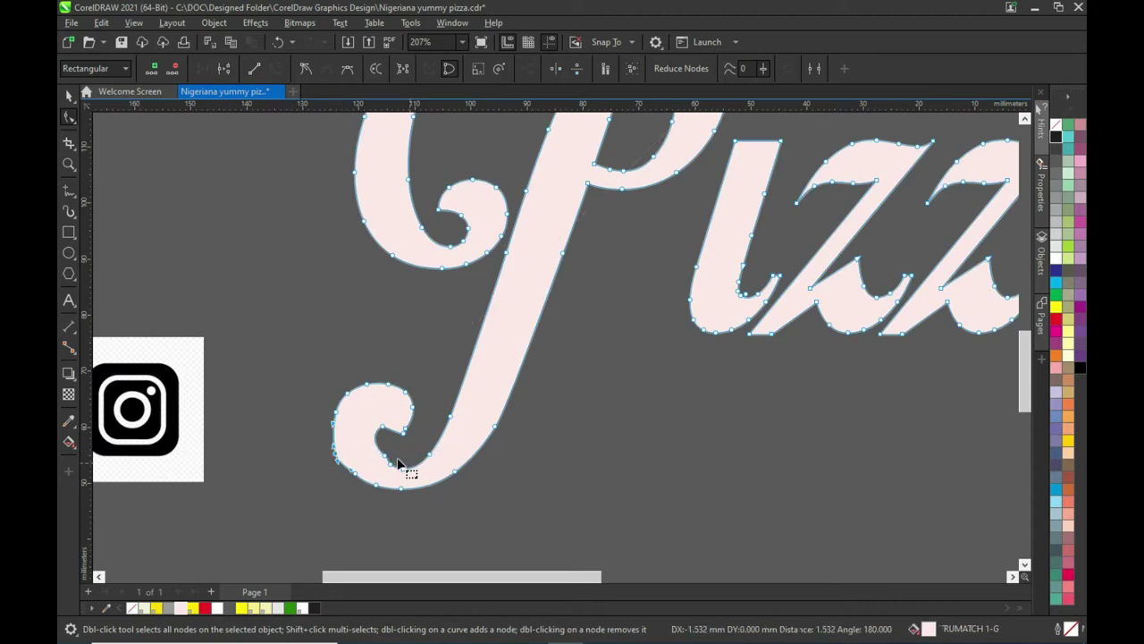
{"action": "left_click_drag", "start_coordinate": [340, 462], "coordinate": [341, 463]}
{"action": "left_click", "coordinate": [341, 462]}
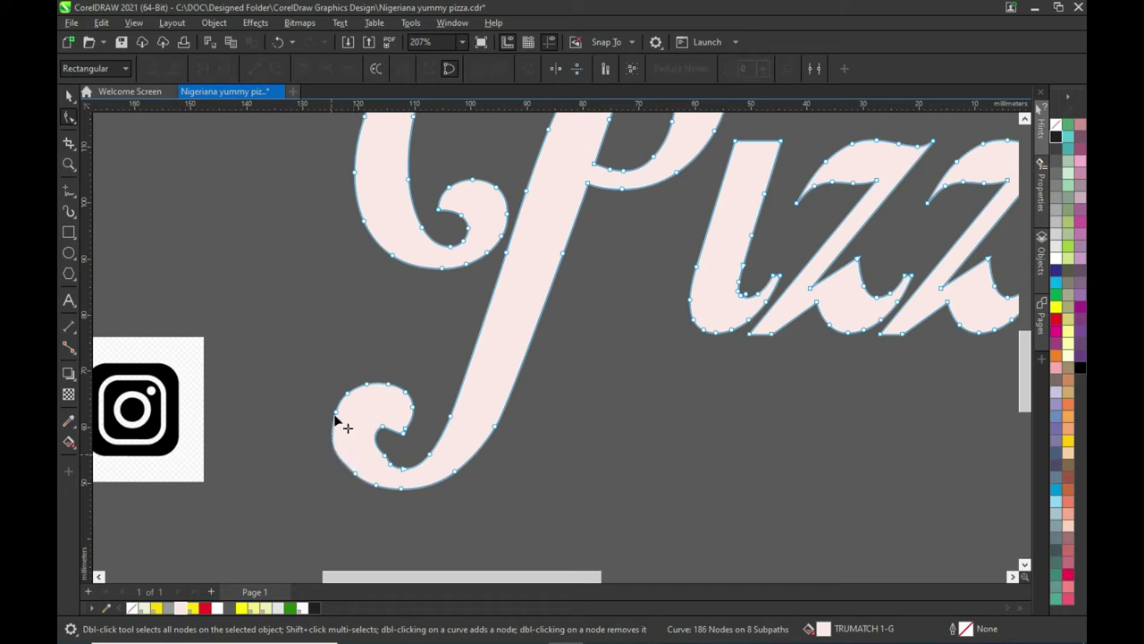
{"action": "mouse_move", "coordinate": [327, 408]}
{"action": "left_mouse_down"}
{"action": "mouse_move", "coordinate": [327, 450]}
{"action": "mouse_move", "coordinate": [333, 442]}
{"action": "left_mouse_up"}
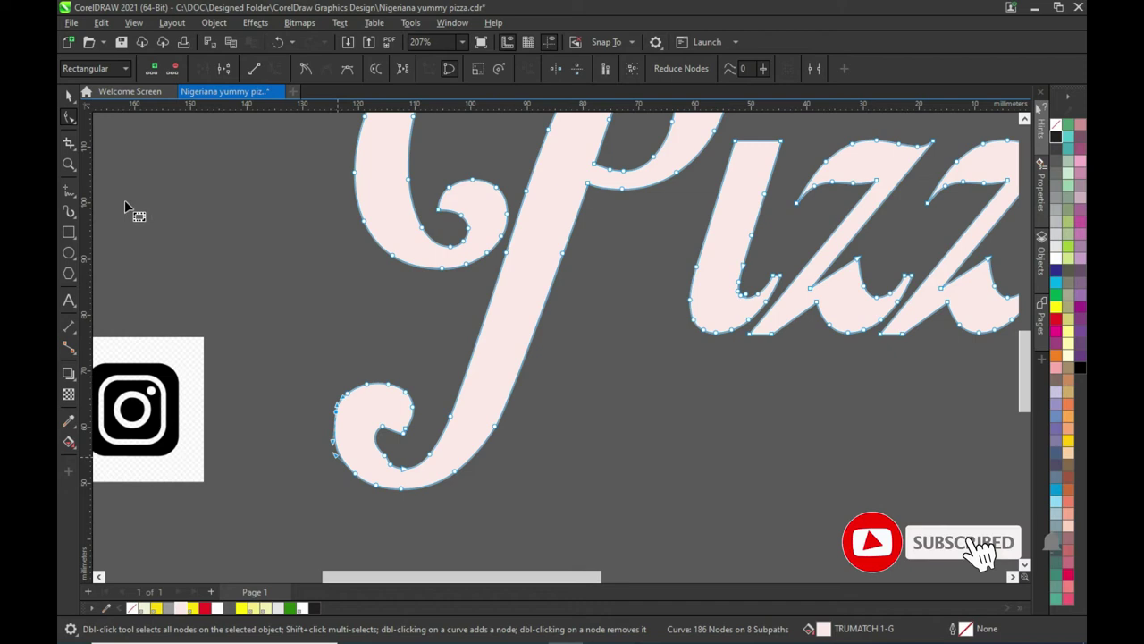
Bend the inner curl segment toward the lower-left and delete a surplus node.
{"action": "left_click", "coordinate": [70, 95]}
{"action": "scroll", "coordinate": [257, 214], "scroll_direction": "down", "scroll_amount": 1}
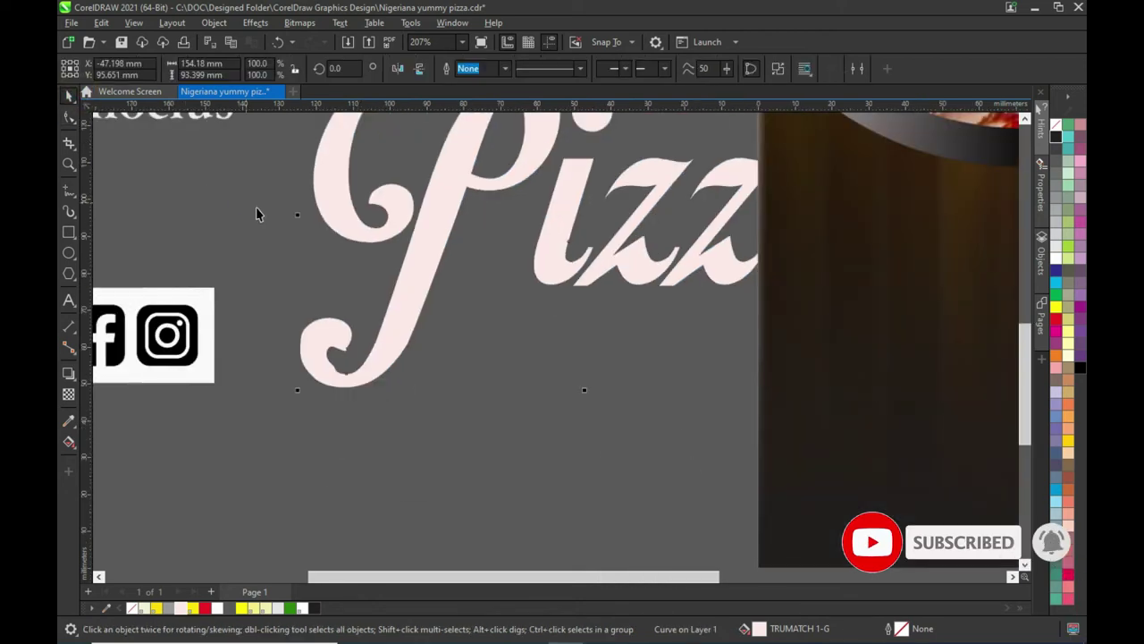
{"action": "scroll", "coordinate": [310, 342], "scroll_direction": "up", "scroll_amount": 1}
{"action": "scroll", "coordinate": [309, 342], "scroll_direction": "up", "scroll_amount": 1}
{"action": "scroll", "coordinate": [319, 348], "scroll_direction": "up", "scroll_amount": 1}
{"action": "left_click", "coordinate": [319, 349]}
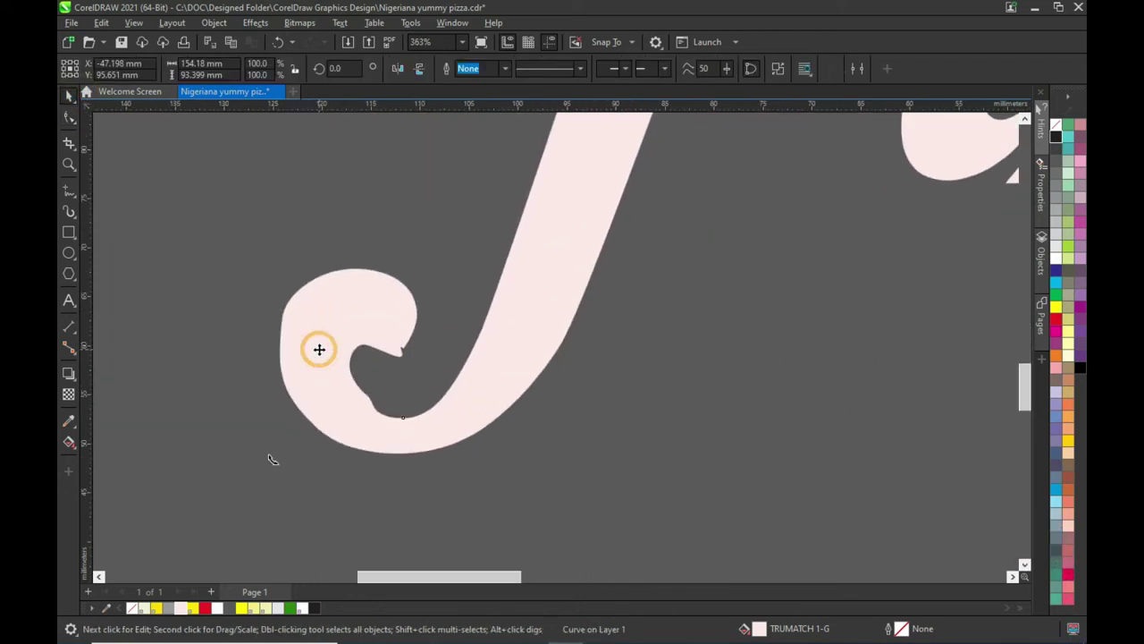
{"action": "left_click", "coordinate": [75, 118]}
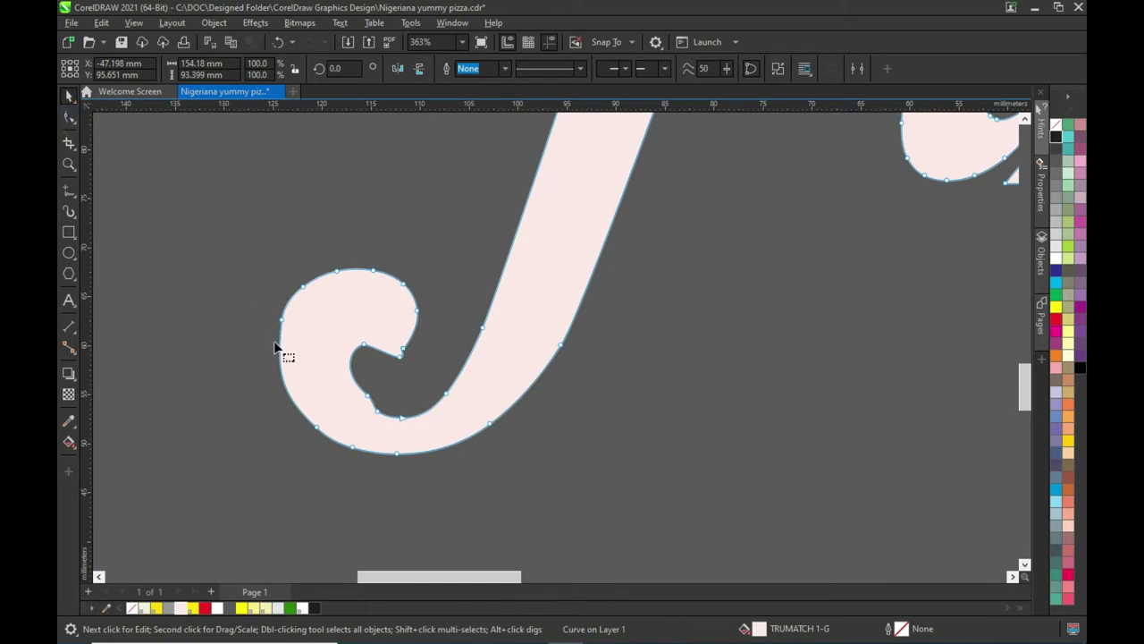
{"action": "left_click", "coordinate": [368, 397]}
{"action": "left_click_drag", "start_coordinate": [368, 402], "coordinate": [379, 416]}
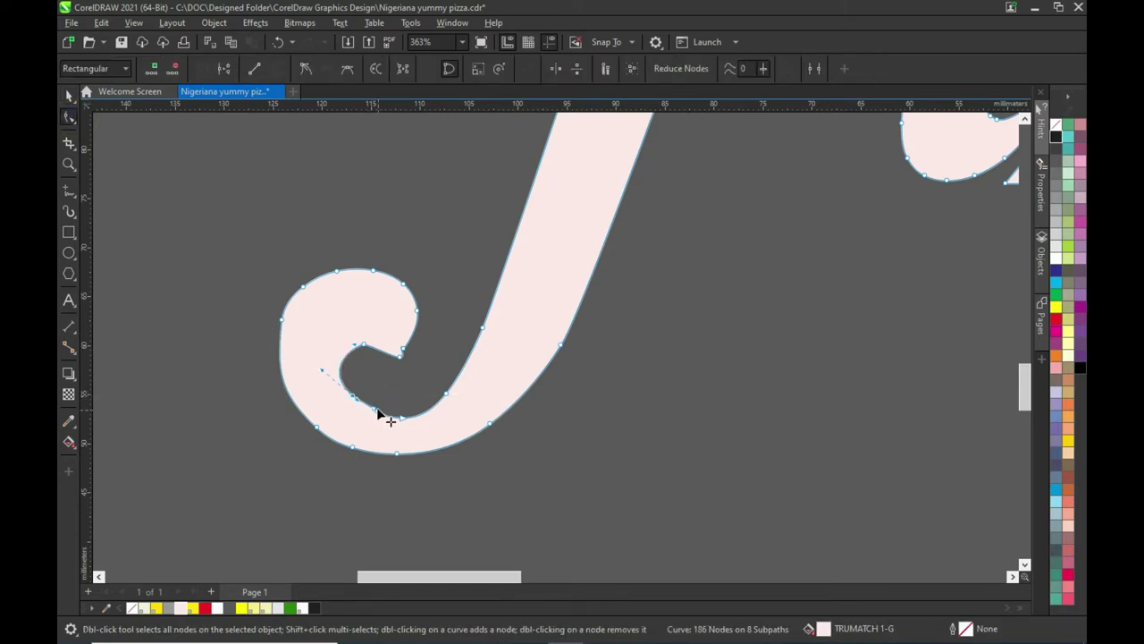
{"action": "left_click_drag", "start_coordinate": [323, 370], "coordinate": [383, 419]}
{"action": "key", "text": "Delete"}
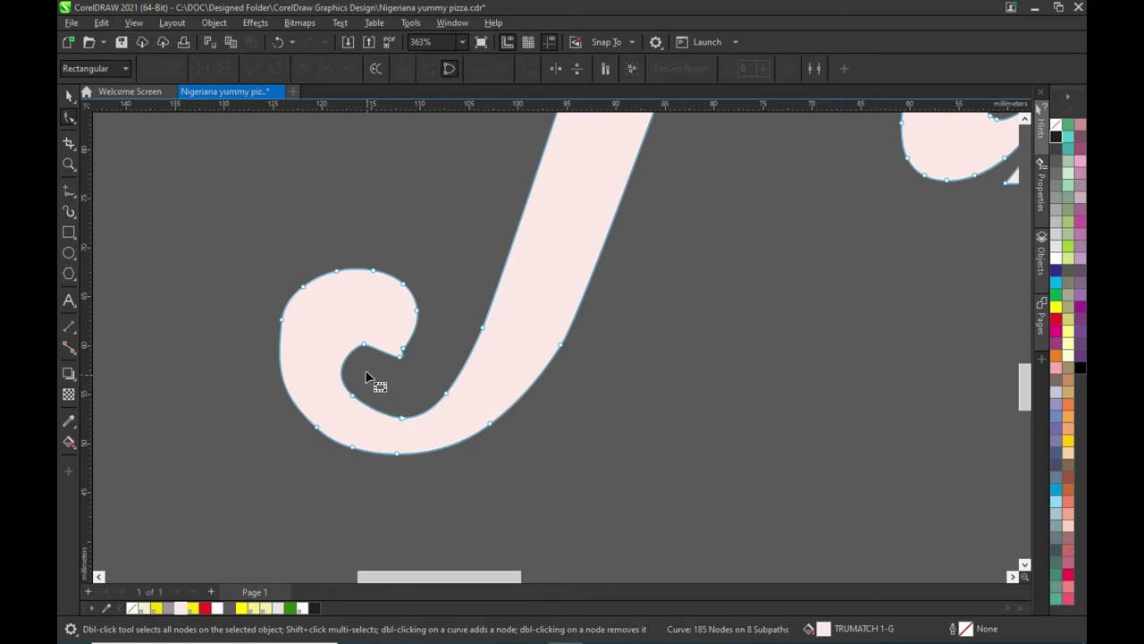
Bring Pizza in front of the image, shrink it to about 59%, and place it below Special.
{"action": "left_click", "coordinate": [68, 95]}
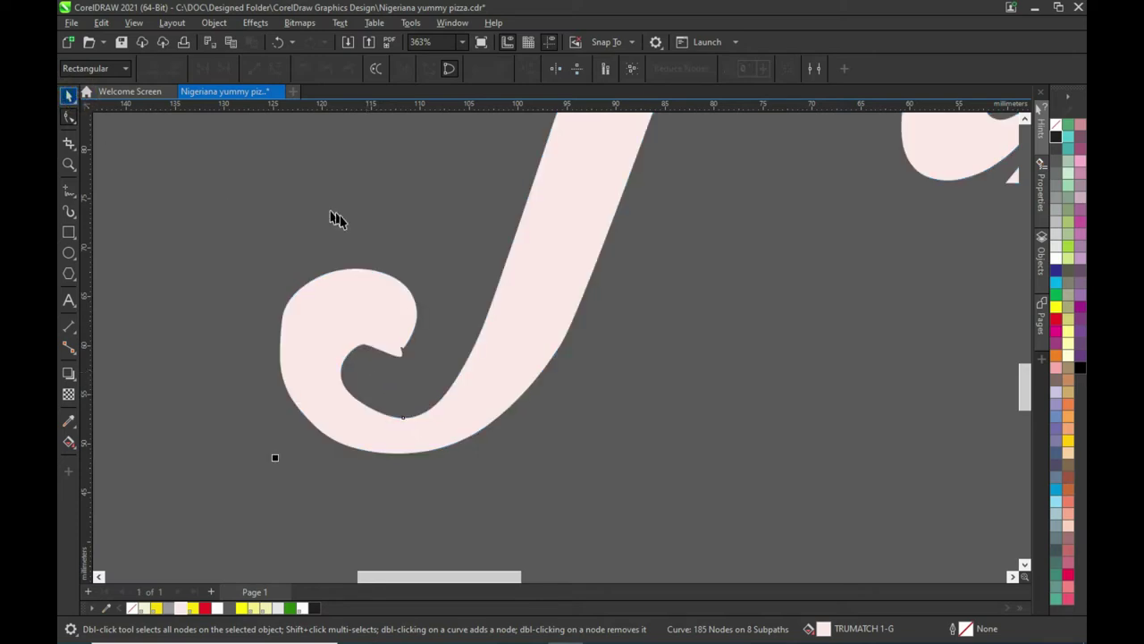
{"action": "scroll", "coordinate": [477, 238], "scroll_direction": "down", "scroll_amount": 2}
{"action": "scroll", "coordinate": [550, 239], "scroll_direction": "down", "scroll_amount": 1}
{"action": "scroll", "coordinate": [552, 239], "scroll_direction": "down", "scroll_amount": 1}
{"action": "scroll", "coordinate": [608, 229], "scroll_direction": "down", "scroll_amount": 1}
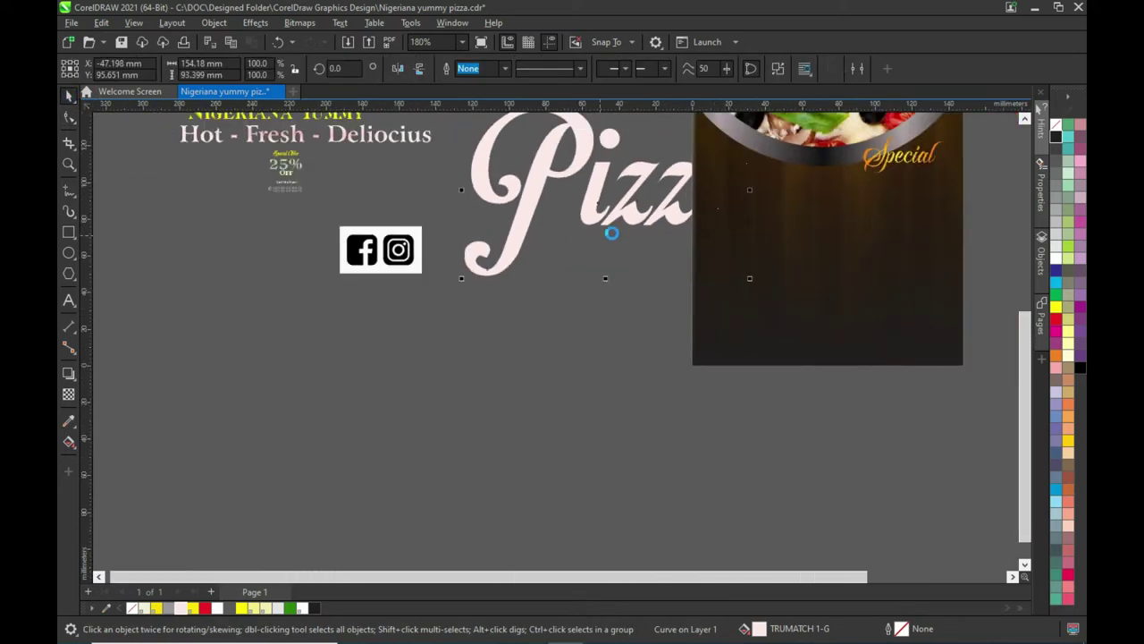
{"action": "scroll", "coordinate": [605, 224], "scroll_direction": "down", "scroll_amount": 1}
{"action": "scroll", "coordinate": [626, 219], "scroll_direction": "down", "scroll_amount": 1}
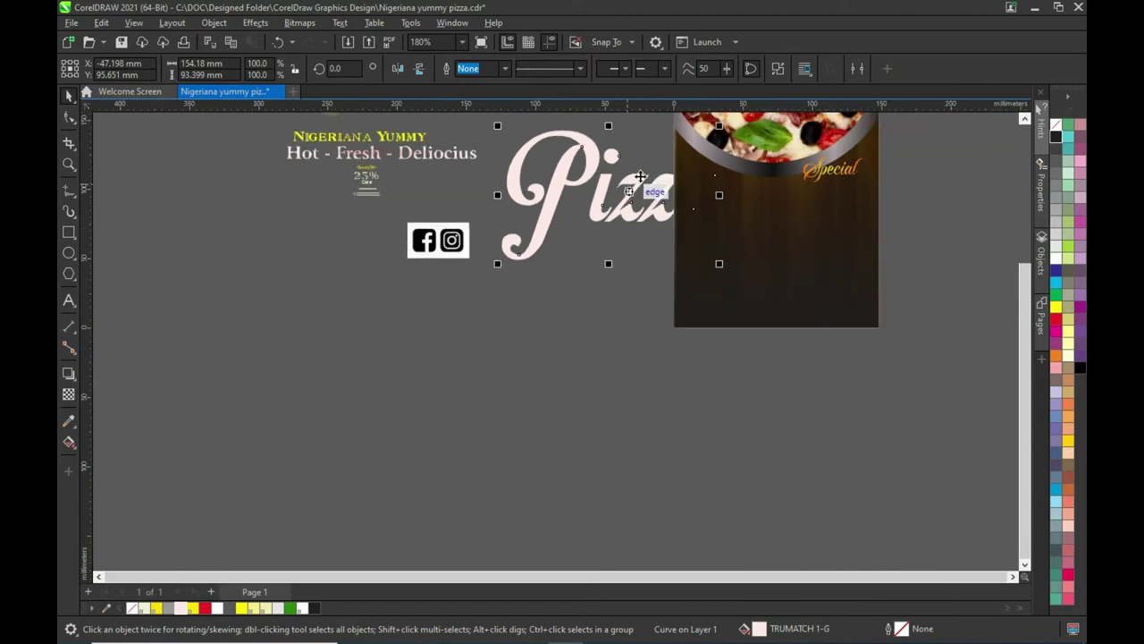
{"action": "scroll", "coordinate": [654, 179], "scroll_direction": "up", "scroll_amount": 2}
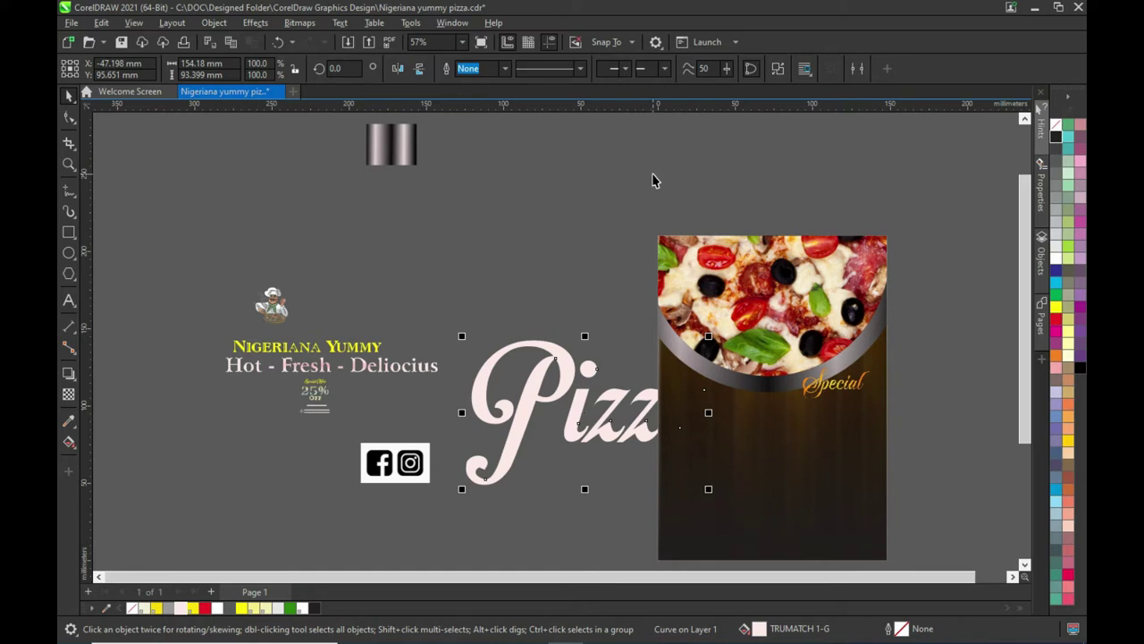
{"action": "key", "text": "shift+Page_Up"}
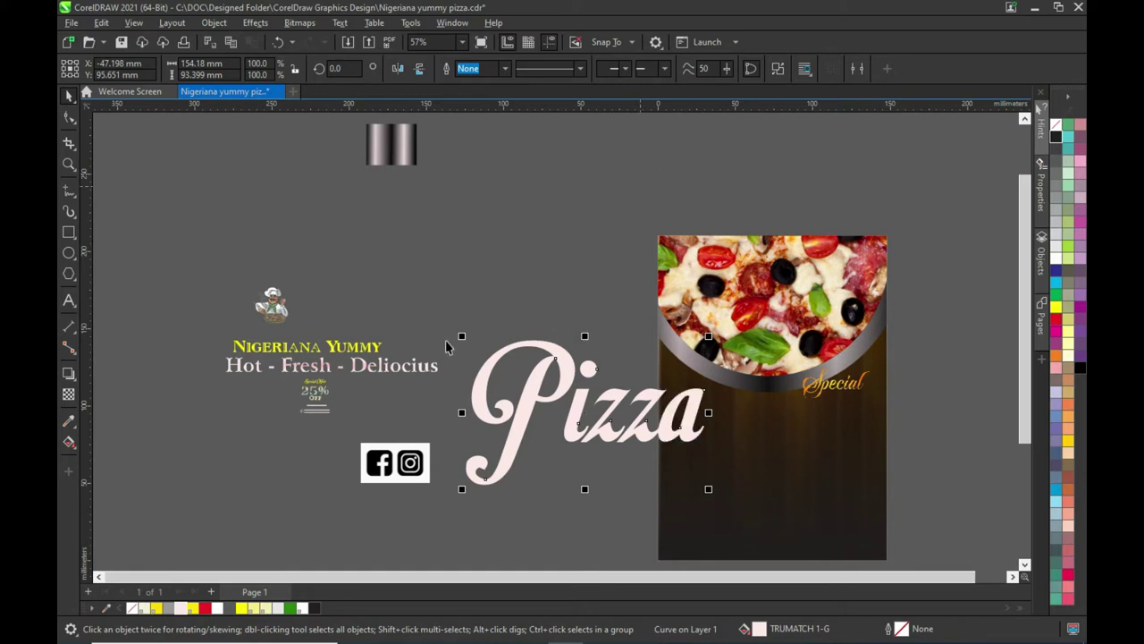
{"action": "left_click_drag", "start_coordinate": [461, 337], "coordinate": [560, 396]}
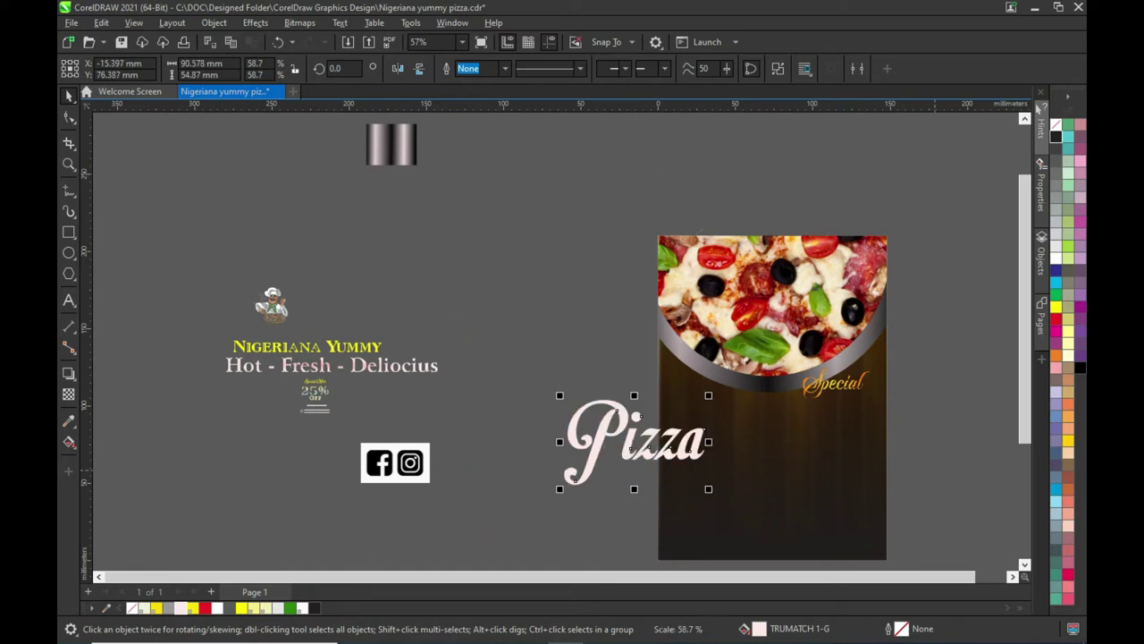
{"action": "mouse_move", "coordinate": [640, 451]}
{"action": "left_mouse_down"}
{"action": "mouse_move", "coordinate": [780, 452]}
{"action": "mouse_move", "coordinate": [770, 443]}
{"action": "left_mouse_up"}
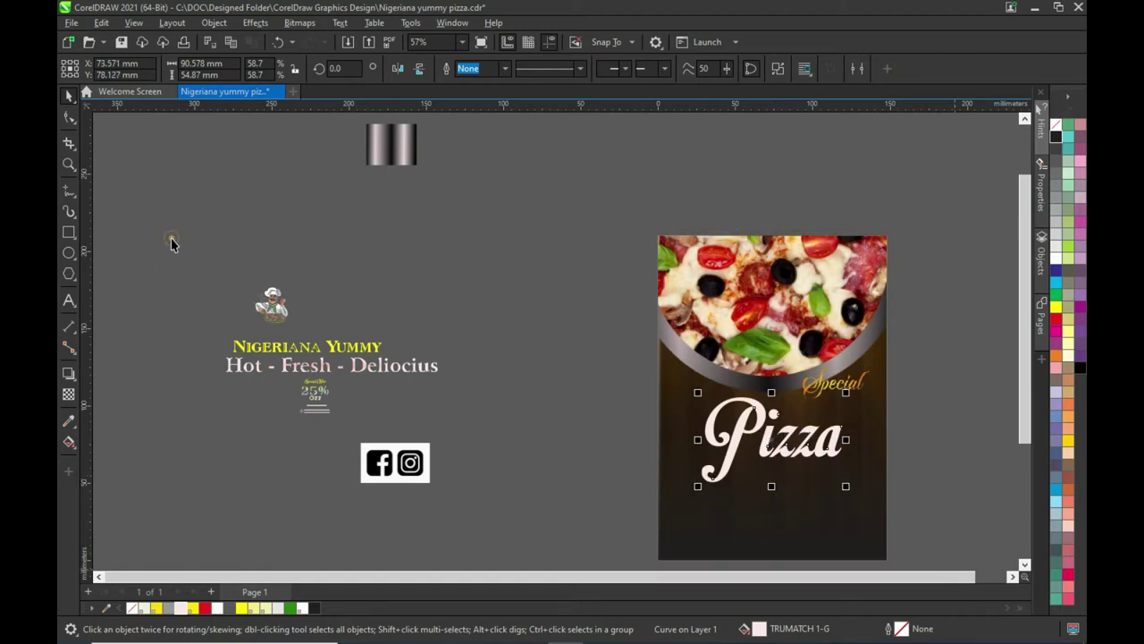
Shift the logos, headings and offer text right, with the gradient rectangle beside Nigeriana Yummy.
{"action": "left_click_drag", "start_coordinate": [173, 239], "coordinate": [506, 508]}
{"action": "mouse_move", "coordinate": [316, 357]}
{"action": "left_mouse_down"}
{"action": "mouse_move", "coordinate": [556, 381]}
{"action": "mouse_move", "coordinate": [488, 374]}
{"action": "left_mouse_up"}
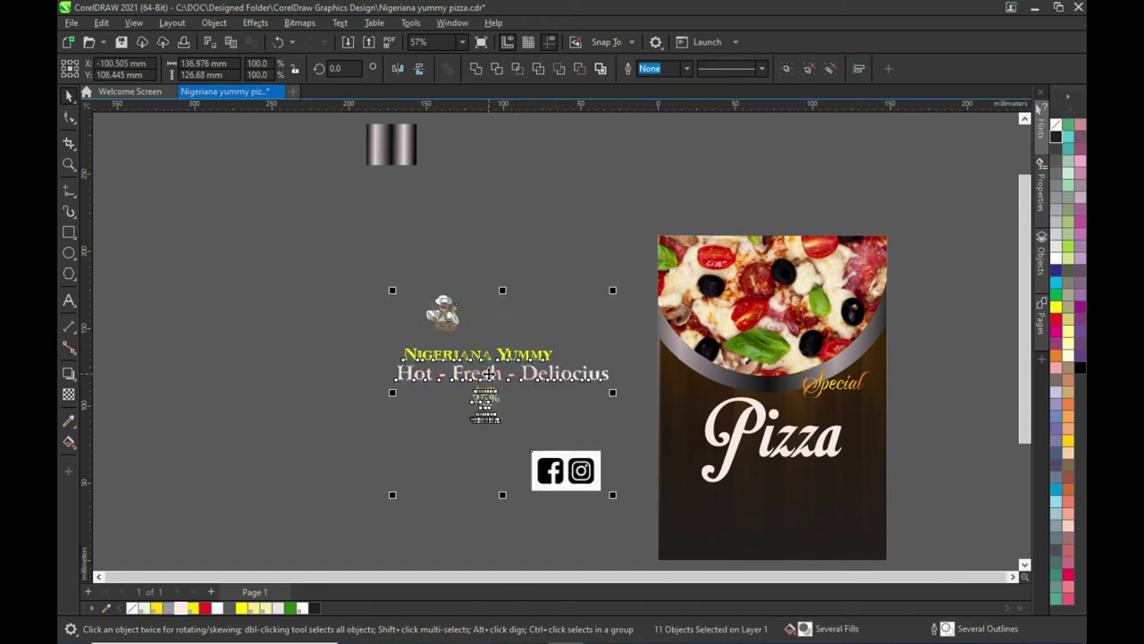
{"action": "left_click_drag", "start_coordinate": [391, 145], "coordinate": [547, 331]}
{"action": "key", "text": "Escape"}
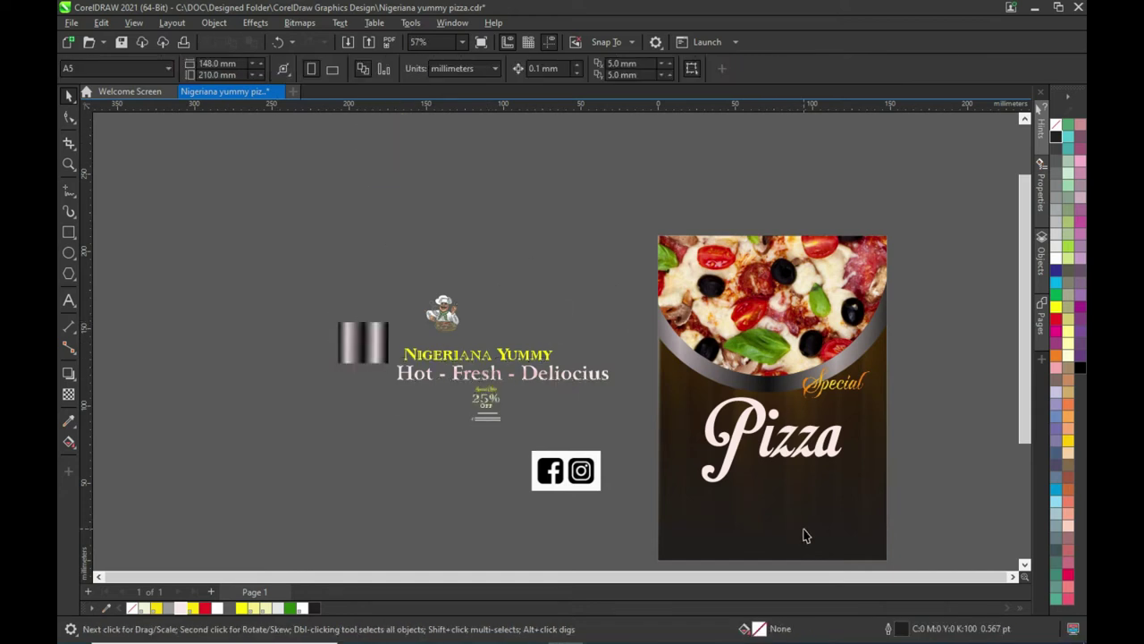
{"action": "scroll", "coordinate": [805, 528], "scroll_direction": "up", "scroll_amount": 1}
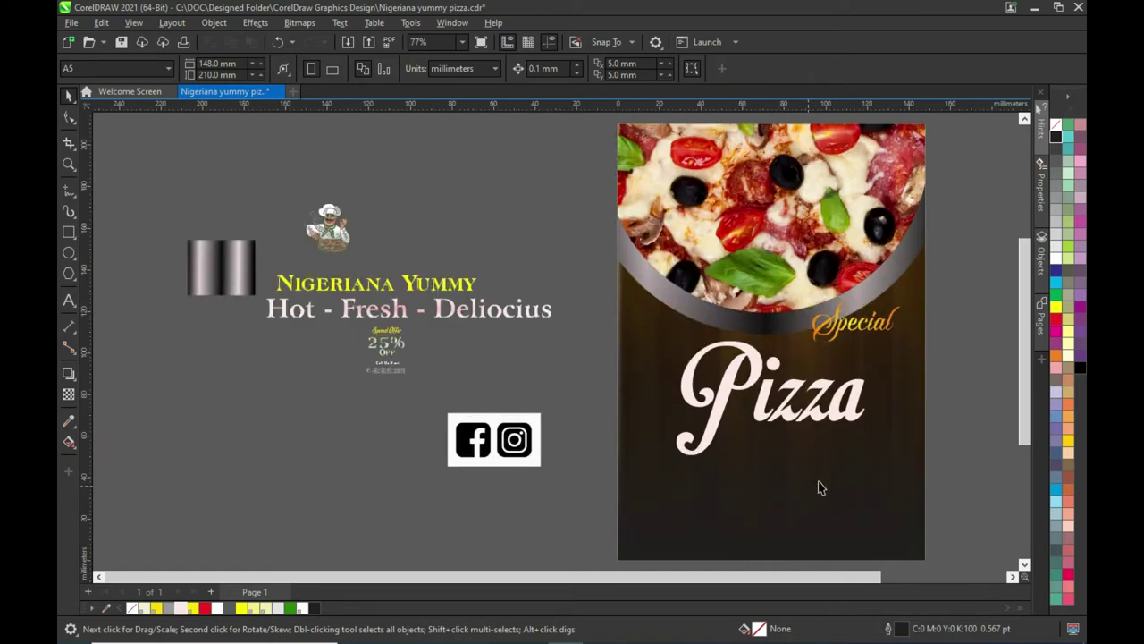
{"action": "scroll", "coordinate": [889, 470], "scroll_direction": "right", "scroll_amount": 1}
{"action": "scroll", "coordinate": [876, 465], "scroll_direction": "right", "scroll_amount": 1}
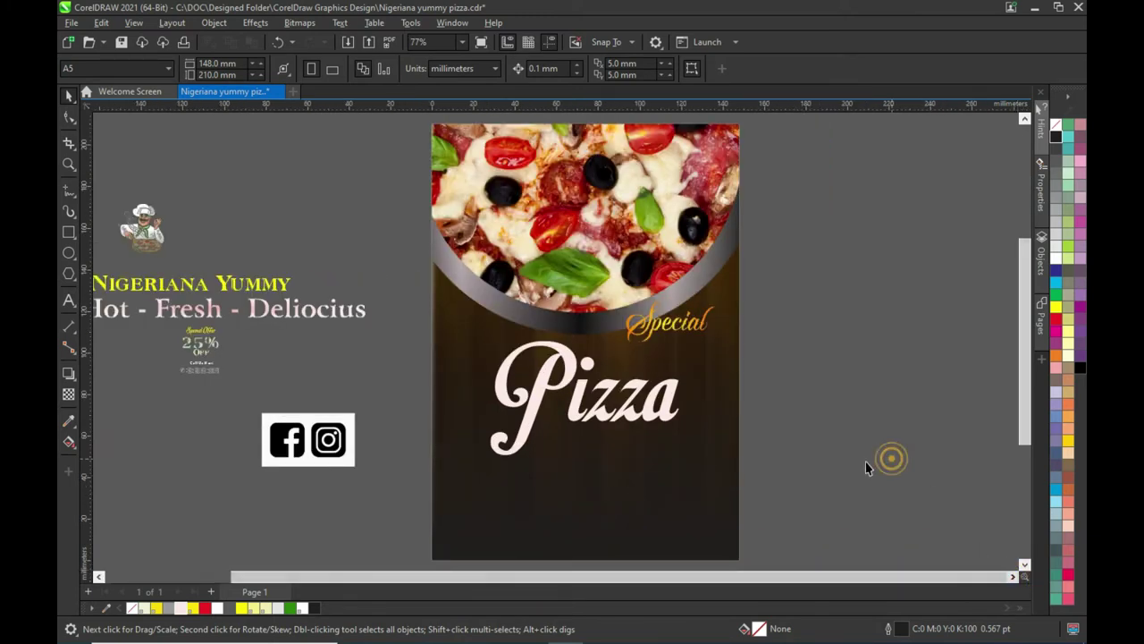
{"action": "left_click", "coordinate": [581, 413]}
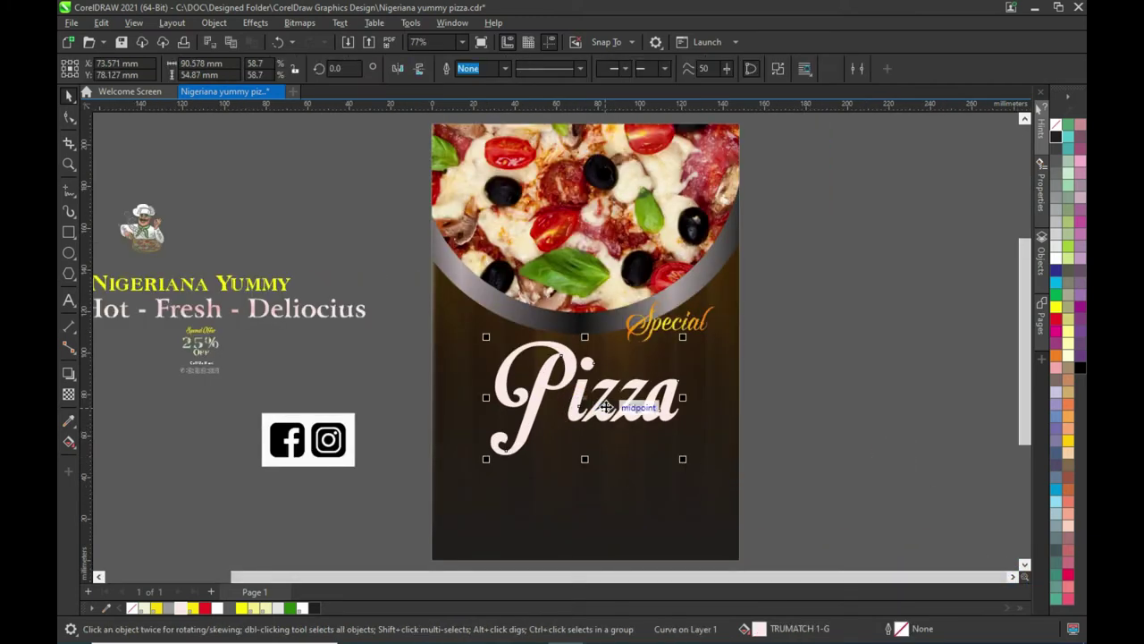
{"action": "scroll", "coordinate": [597, 402], "scroll_direction": "up", "scroll_amount": 1}
{"action": "scroll", "coordinate": [601, 402], "scroll_direction": "up", "scroll_amount": 1}
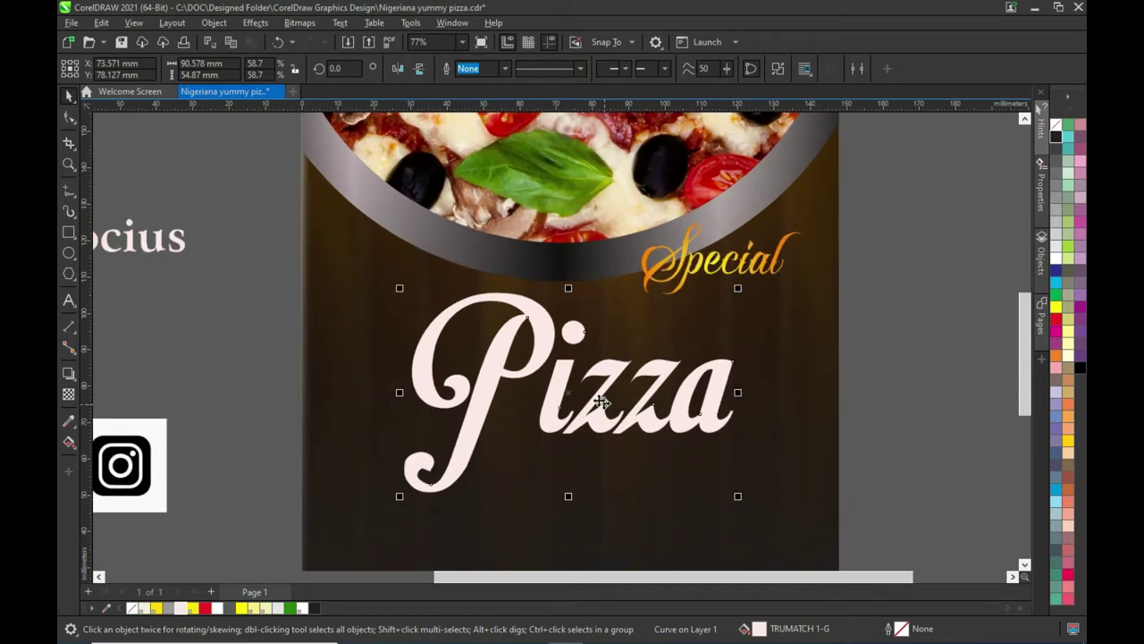
Copy the cream Pizza title and paste an identical copy over it.
{"action": "right_click", "coordinate": [556, 389]}
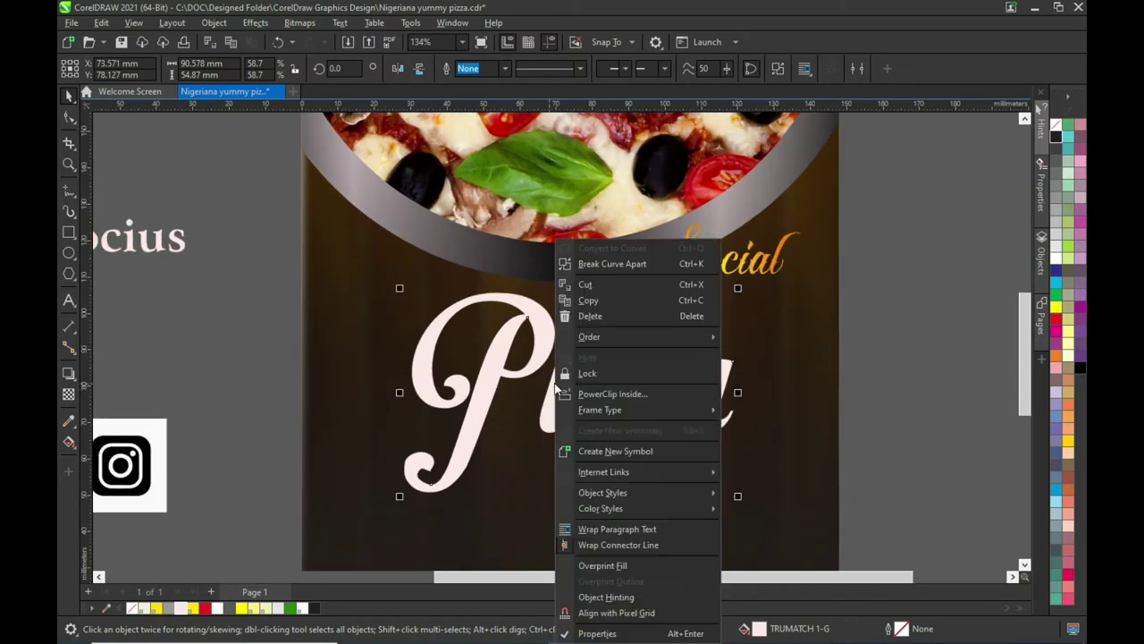
{"action": "left_click", "coordinate": [603, 302]}
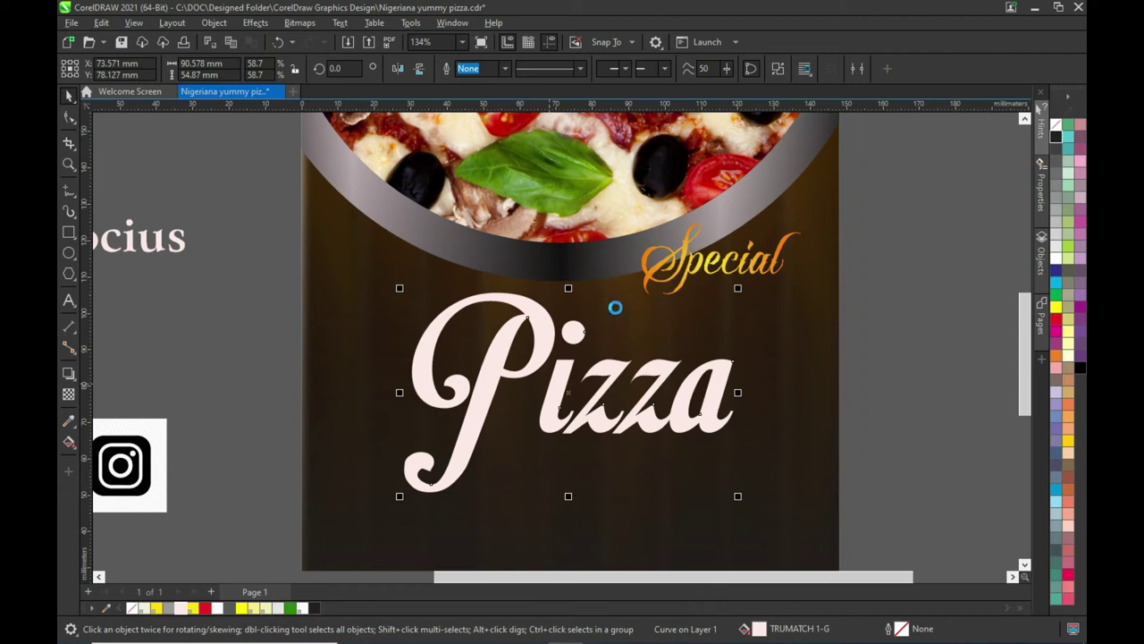
{"action": "right_click", "coordinate": [906, 308]}
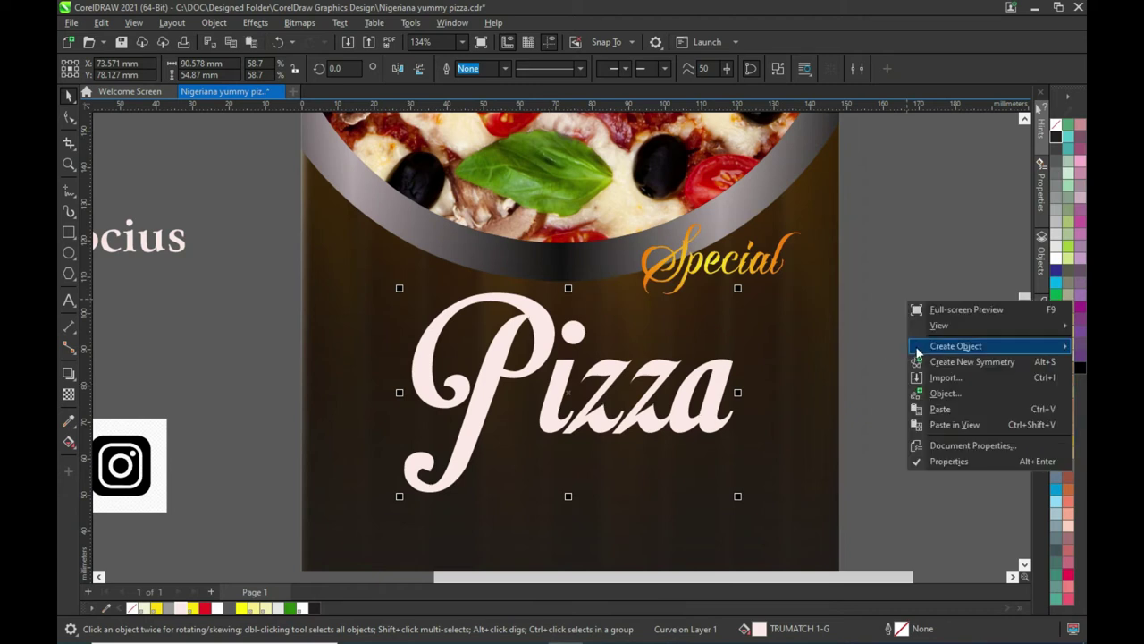
{"action": "left_click", "coordinate": [942, 403]}
{"action": "key", "text": "Escape"}
{"action": "left_click", "coordinate": [546, 398]}
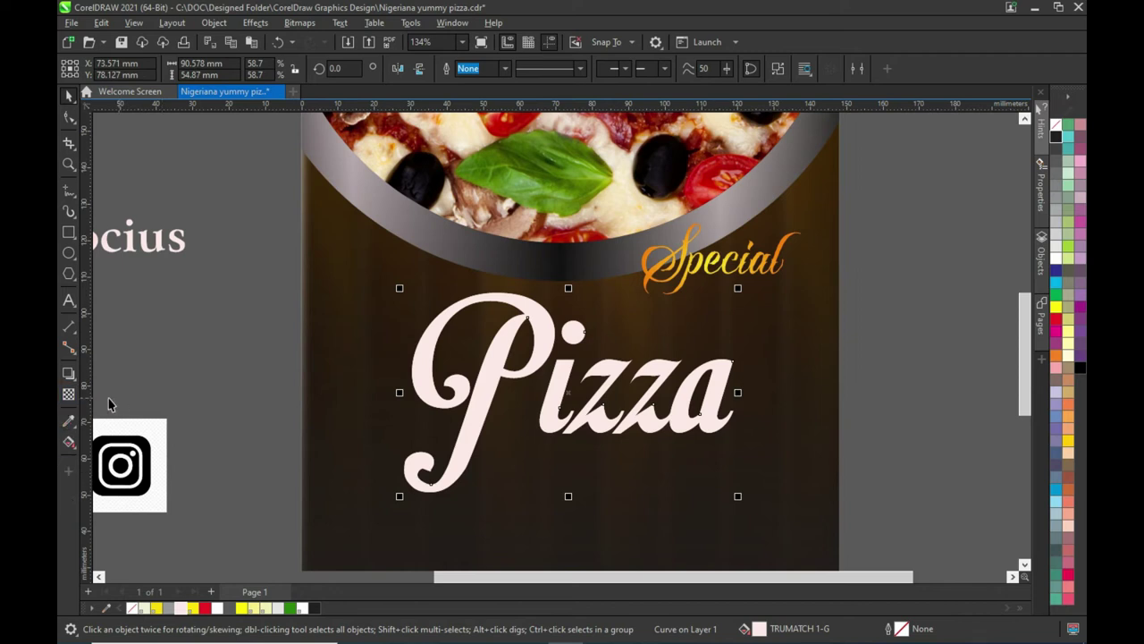
{"action": "left_click", "coordinate": [69, 444]}
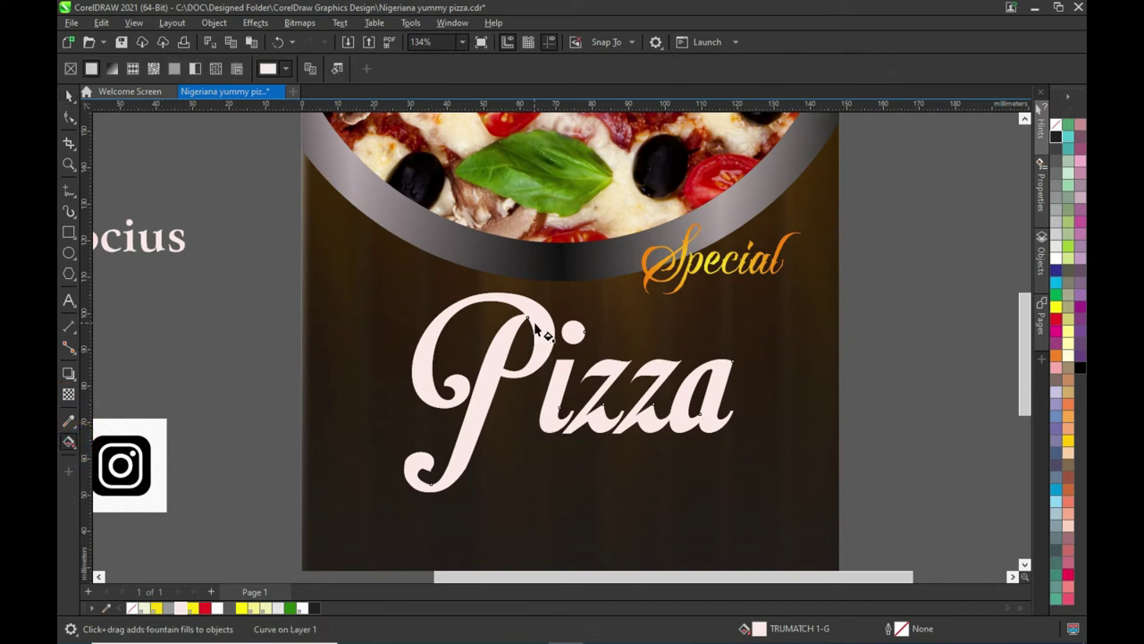
Add a fountain fill across the Pizza copy with a deep orange first node.
{"action": "left_click_drag", "start_coordinate": [542, 322], "coordinate": [561, 415]}
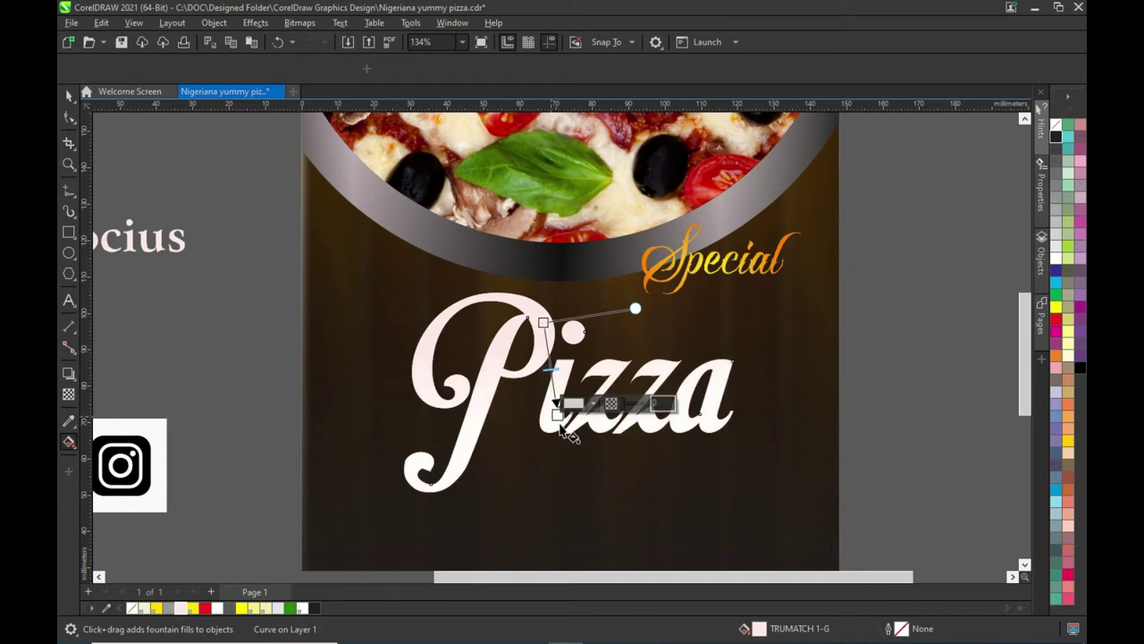
{"action": "left_click", "coordinate": [593, 404]}
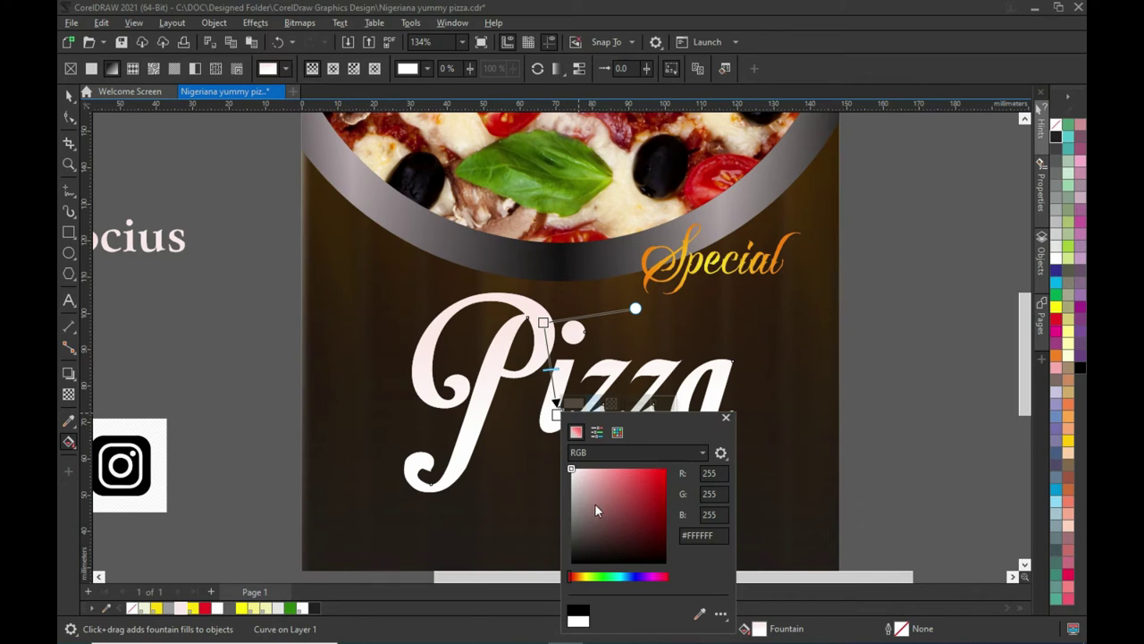
{"action": "left_click_drag", "start_coordinate": [585, 580], "coordinate": [581, 581]}
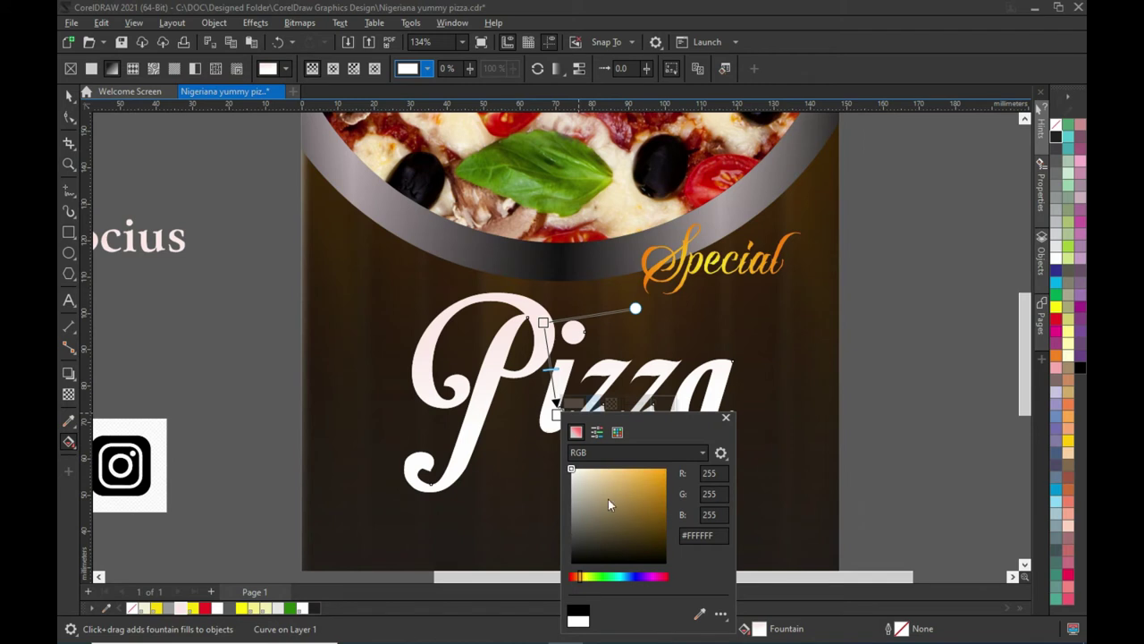
{"action": "left_click", "coordinate": [658, 480]}
{"action": "left_click", "coordinate": [653, 483]}
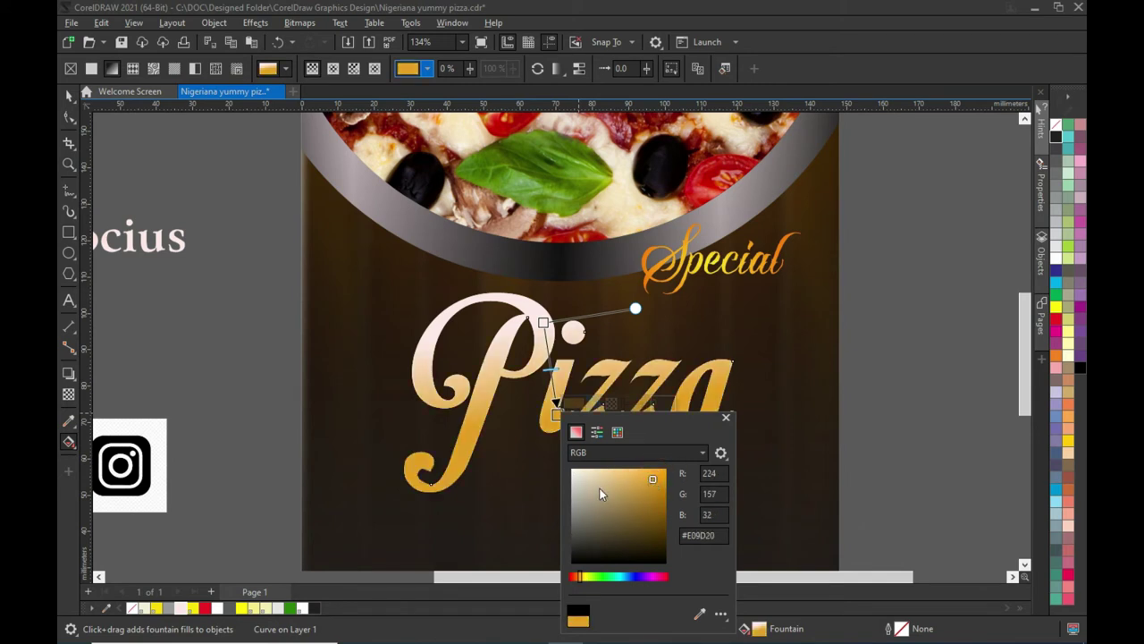
{"action": "left_click_drag", "start_coordinate": [651, 480], "coordinate": [661, 487]}
Set the gradient's other node to a custom pale peach colour.
{"action": "left_click", "coordinate": [543, 319]}
{"action": "left_click", "coordinate": [577, 311]}
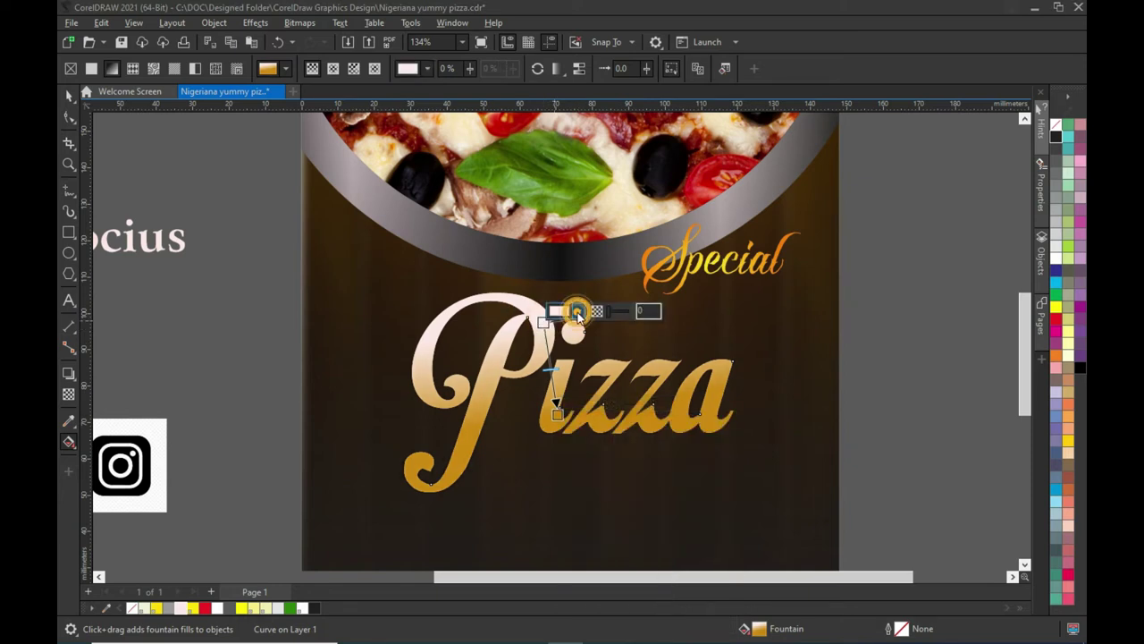
{"action": "left_click", "coordinate": [603, 339]}
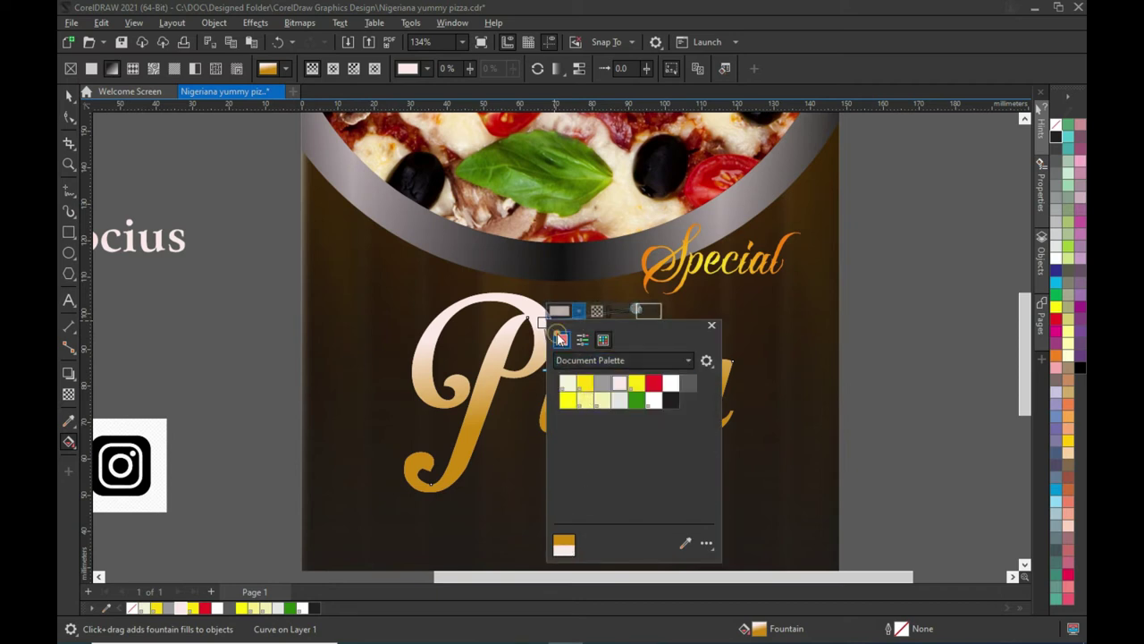
{"action": "left_click", "coordinate": [561, 339]}
{"action": "left_click", "coordinate": [561, 485]}
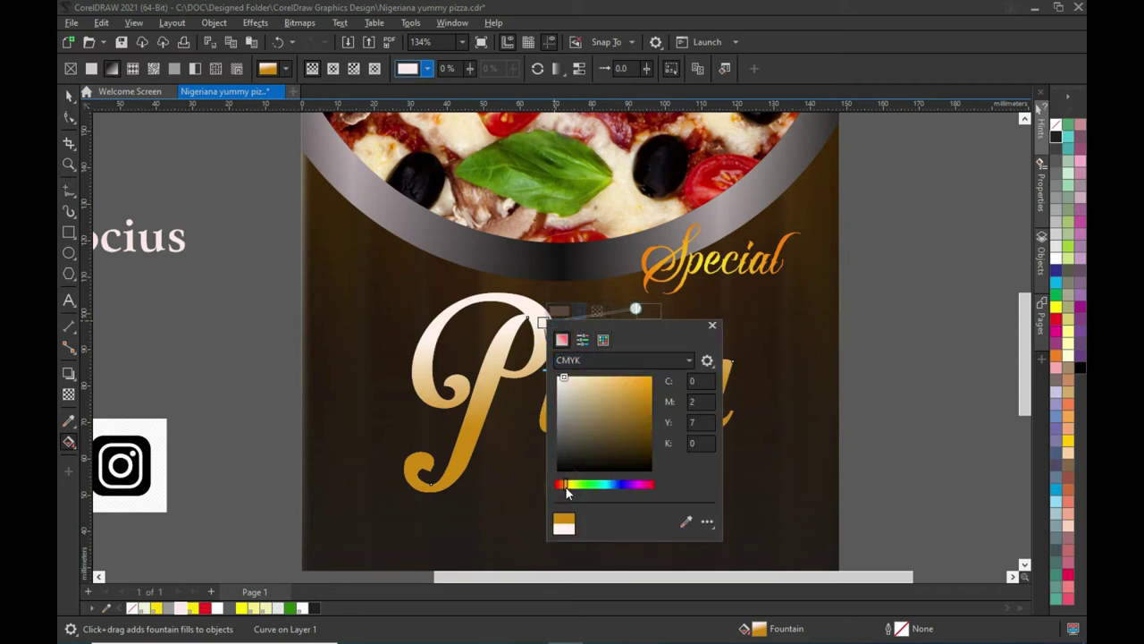
{"action": "left_click", "coordinate": [652, 383]}
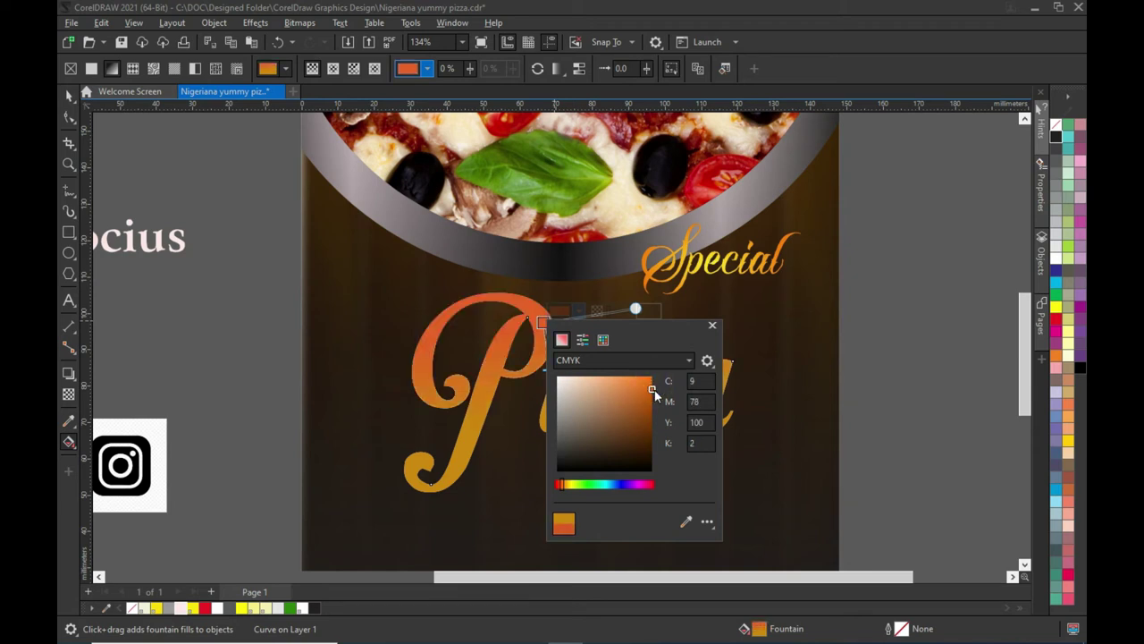
{"action": "mouse_move", "coordinate": [594, 388]}
{"action": "left_mouse_down"}
{"action": "mouse_move", "coordinate": [595, 378]}
{"action": "mouse_move", "coordinate": [574, 379]}
{"action": "left_mouse_up"}
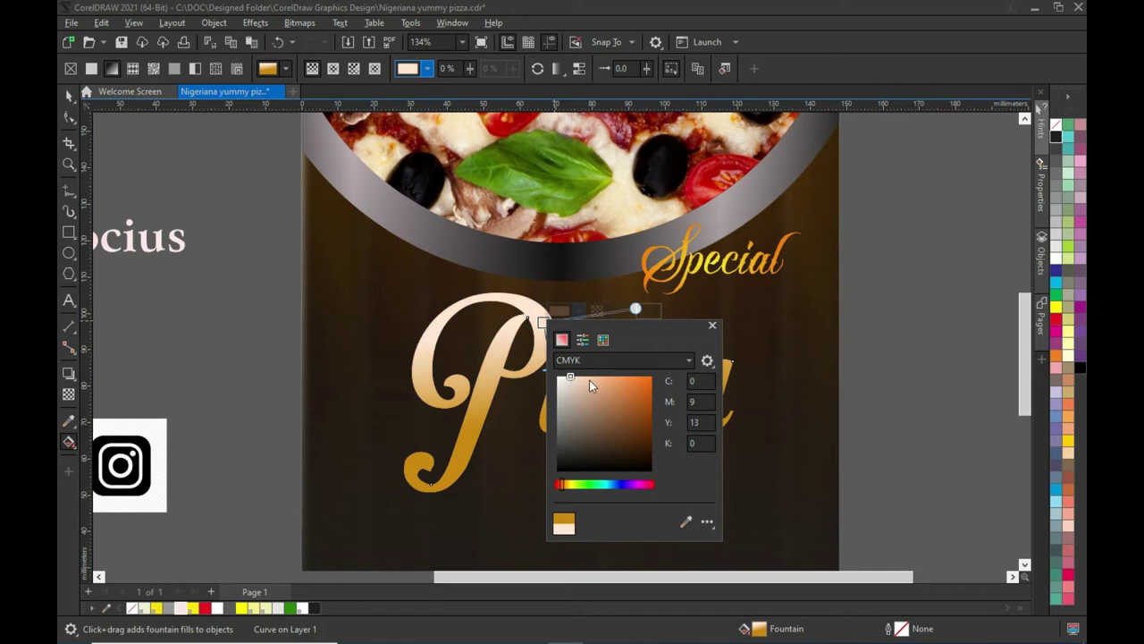
{"action": "left_click", "coordinate": [304, 374]}
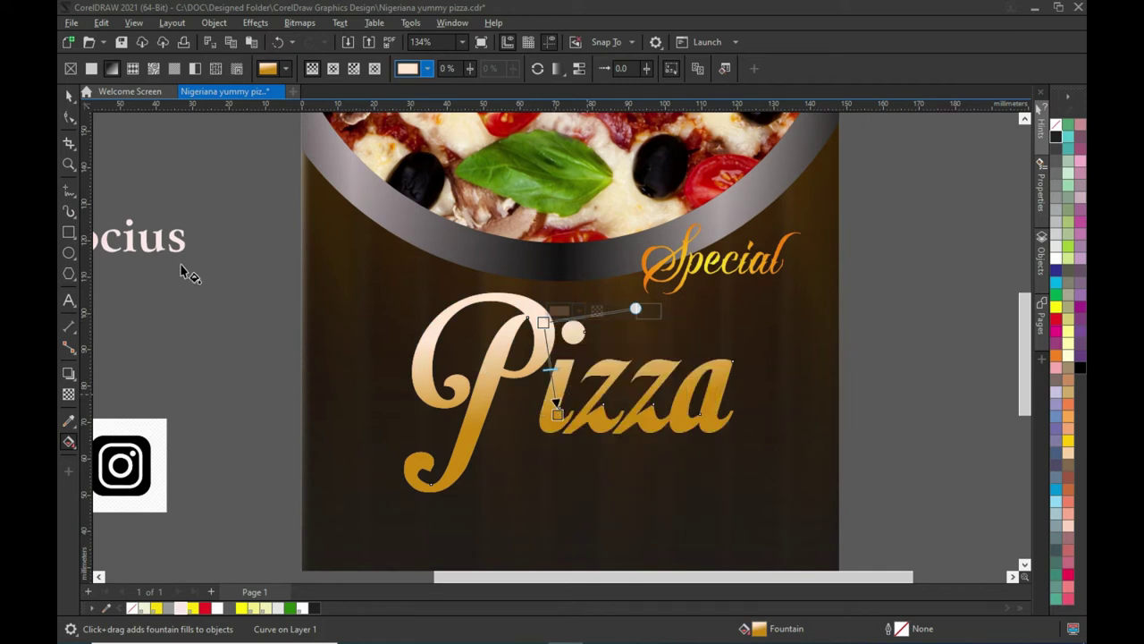
Align the gradient to run straight from the top to the bottom of the letters.
{"action": "mouse_move", "coordinate": [543, 322]}
{"action": "left_mouse_down"}
{"action": "mouse_move", "coordinate": [589, 424]}
{"action": "mouse_move", "coordinate": [533, 328]}
{"action": "left_mouse_up"}
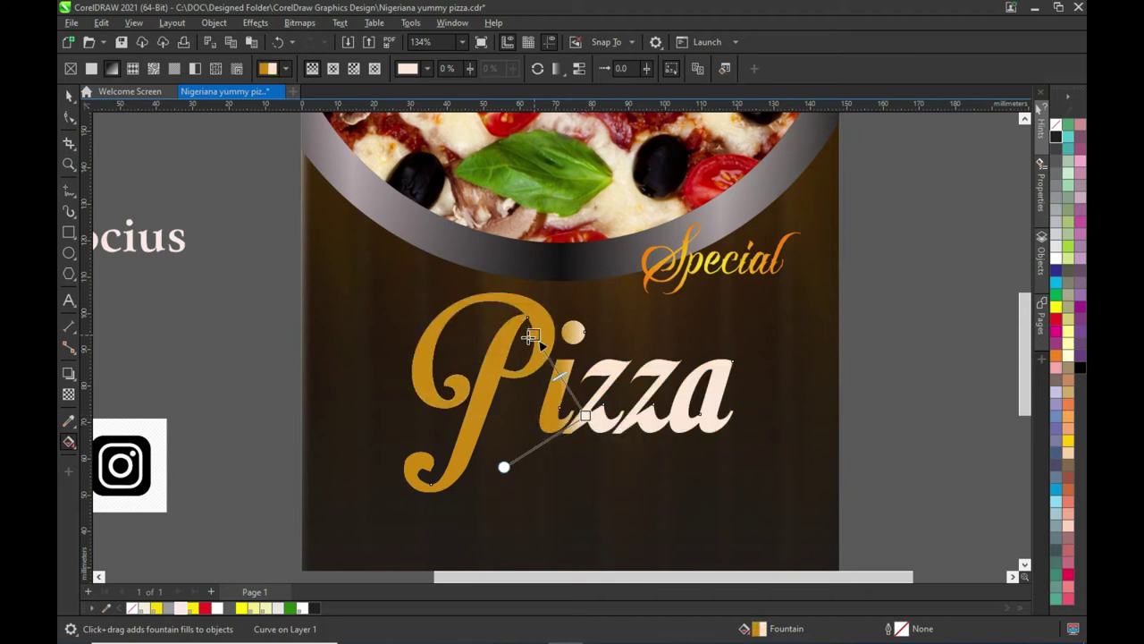
{"action": "left_click_drag", "start_coordinate": [583, 415], "coordinate": [551, 422]}
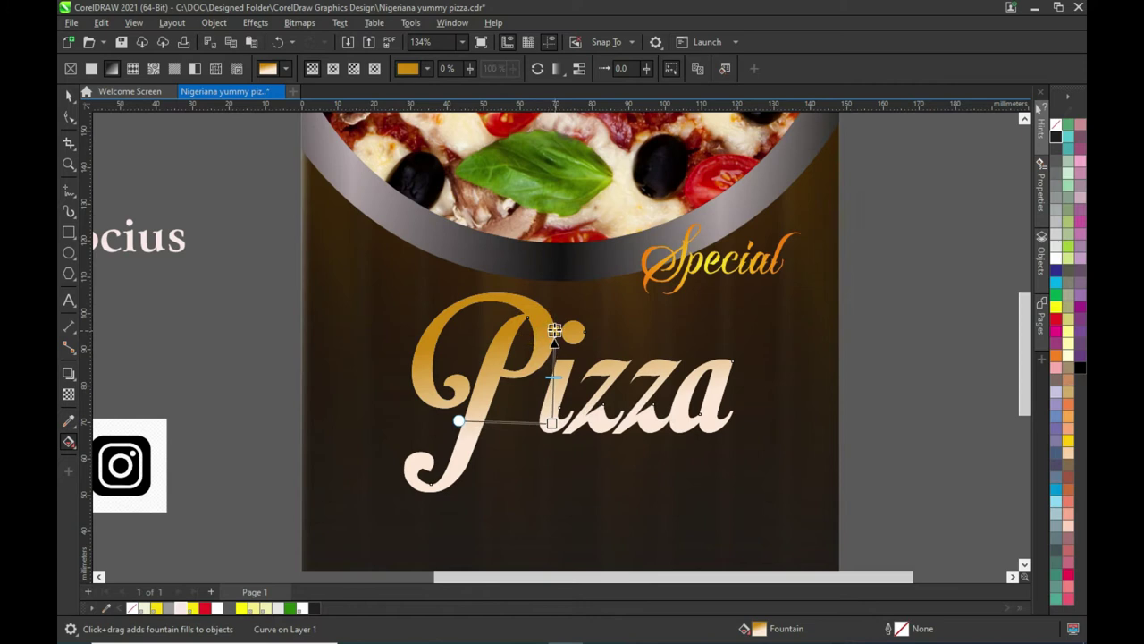
{"action": "left_click_drag", "start_coordinate": [533, 327], "coordinate": [579, 337]}
{"action": "left_click_drag", "start_coordinate": [551, 422], "coordinate": [572, 457]}
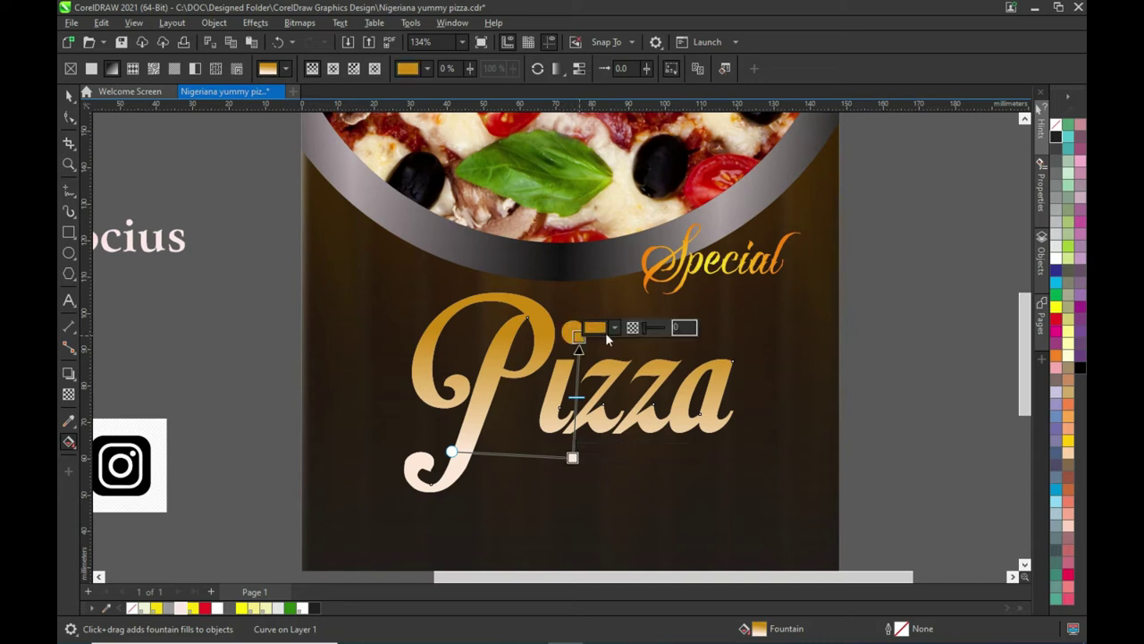
Deepen the top gradient node to gold #BF6F07.
{"action": "left_click", "coordinate": [613, 328]}
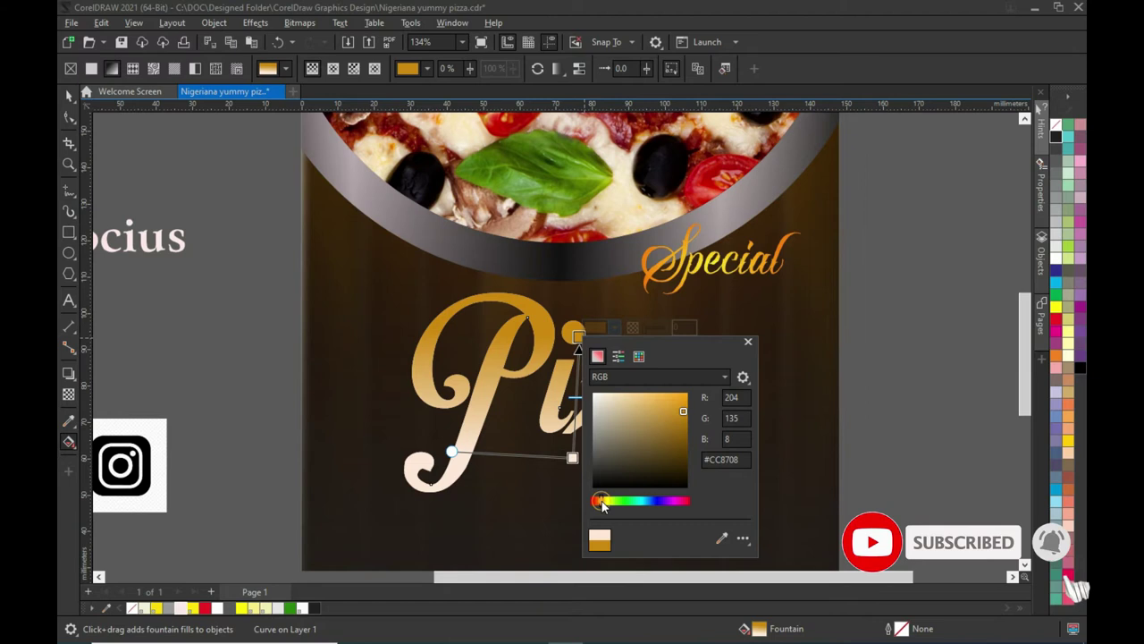
{"action": "left_click_drag", "start_coordinate": [603, 502], "coordinate": [600, 506]}
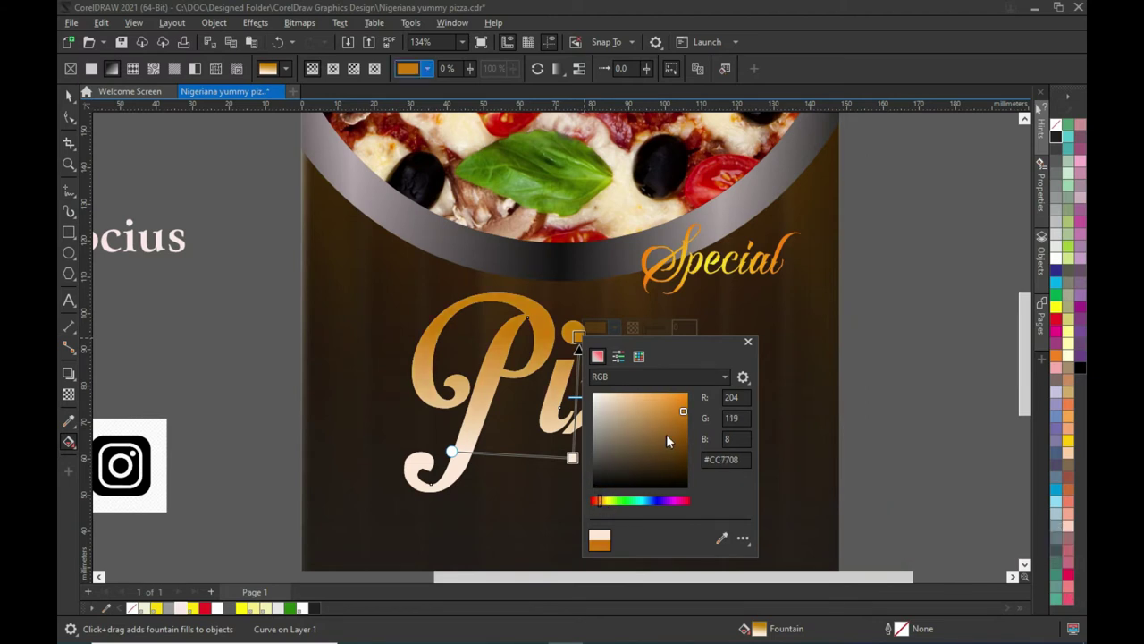
{"action": "left_click_drag", "start_coordinate": [688, 418], "coordinate": [684, 417]}
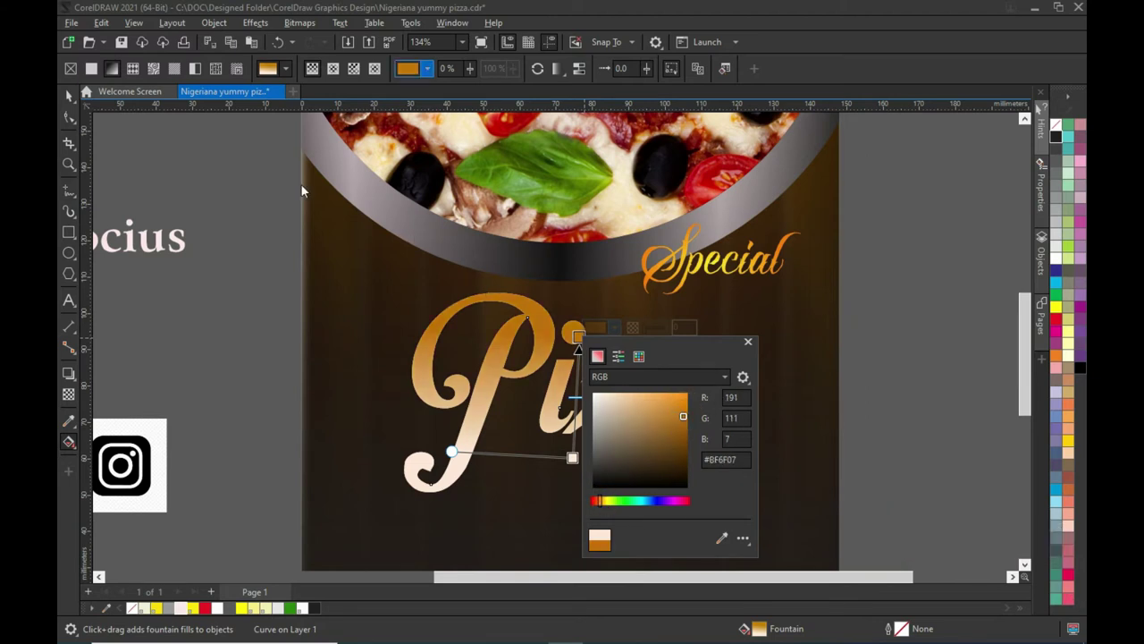
{"action": "left_click", "coordinate": [66, 103]}
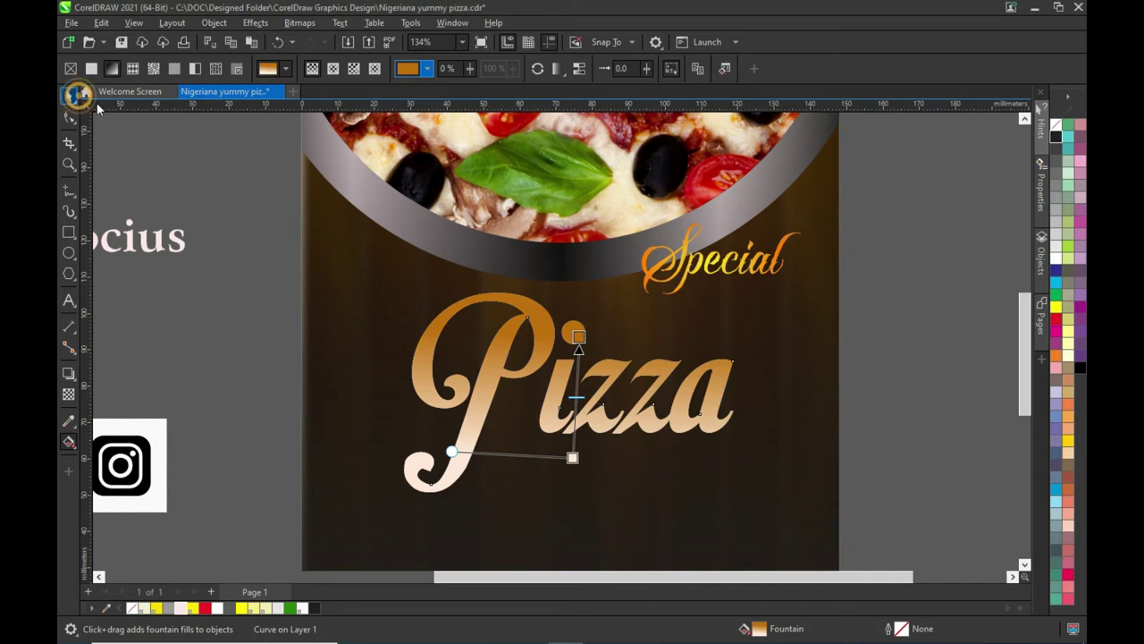
{"action": "left_click", "coordinate": [211, 163]}
Nudge the gold-gradient Pizza copy 1.5 mm up over the cream original.
{"action": "left_click", "coordinate": [561, 394]}
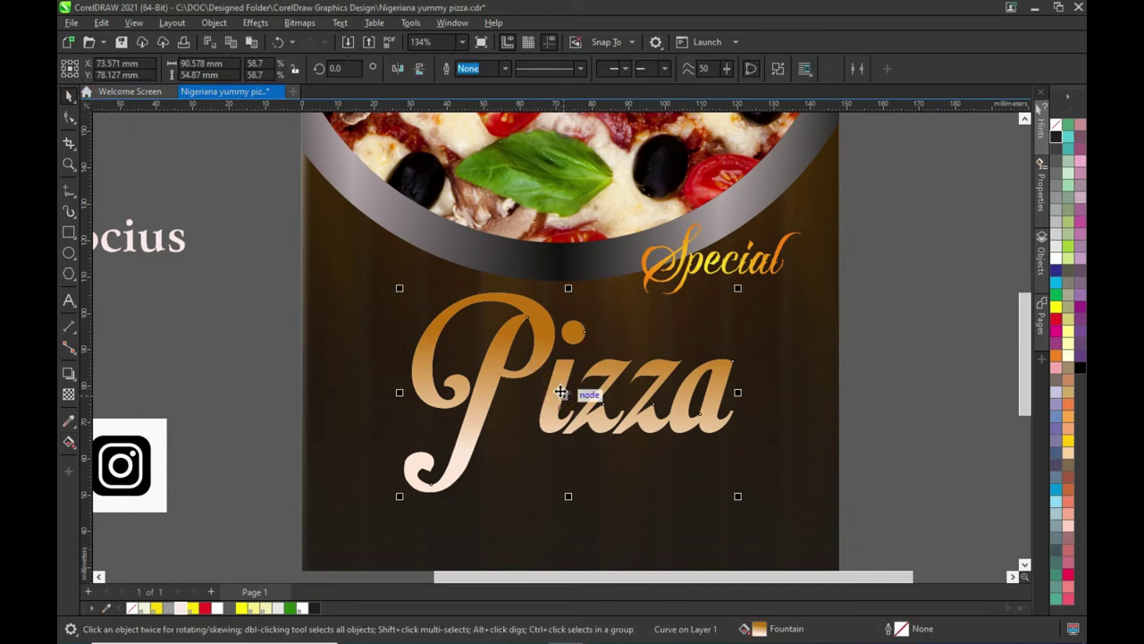
{"action": "key", "text": "Up"}
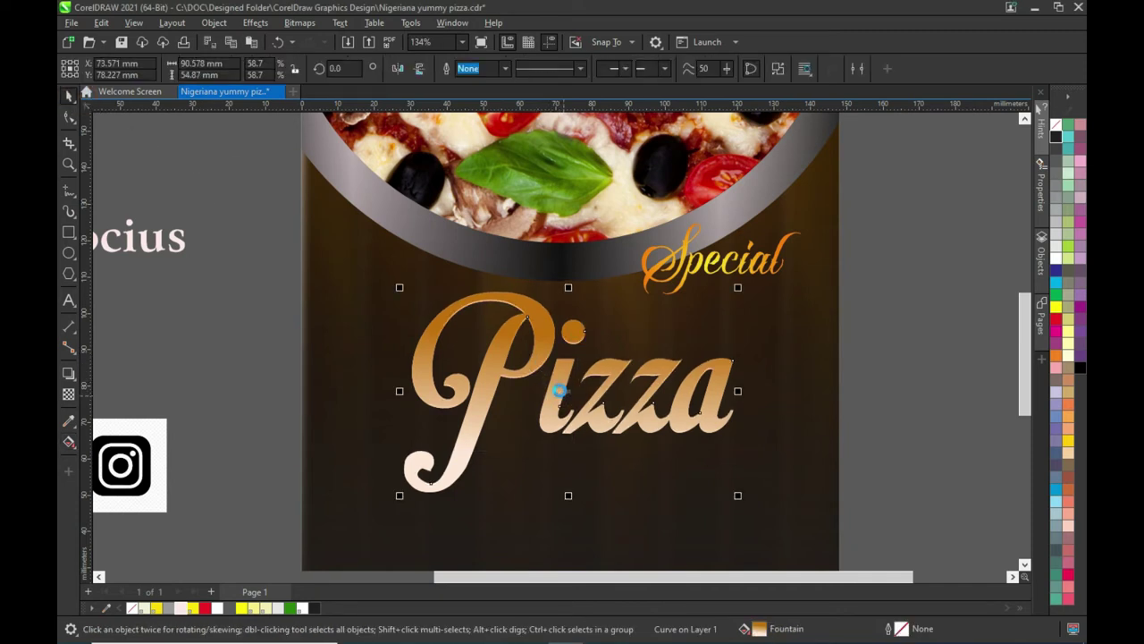
{"action": "key", "text": "Up"}
{"action": "key", "text": "Up"}
{"action": "key", "text": "Up"}
{"action": "key", "text": "Up"}
{"action": "key", "text": "Up"}
{"action": "key", "text": "Up"}
{"action": "key", "text": "Up"}
{"action": "key", "text": "Up"}
{"action": "key", "text": "Up"}
{"action": "key", "text": "Up"}
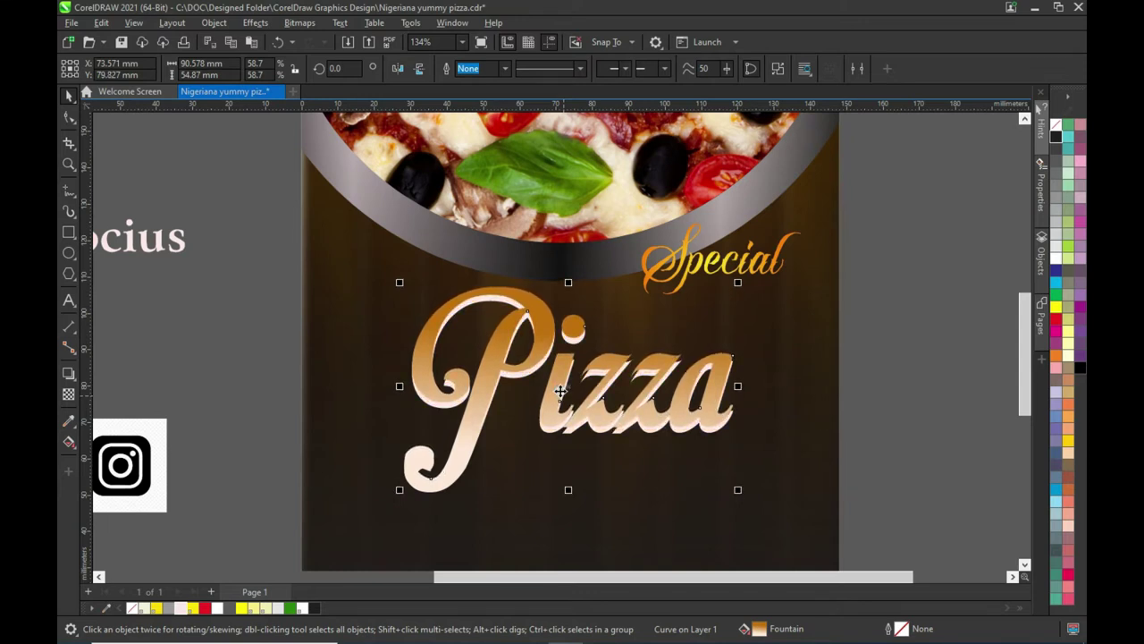
{"action": "key", "text": "Down"}
{"action": "key", "text": "Down"}
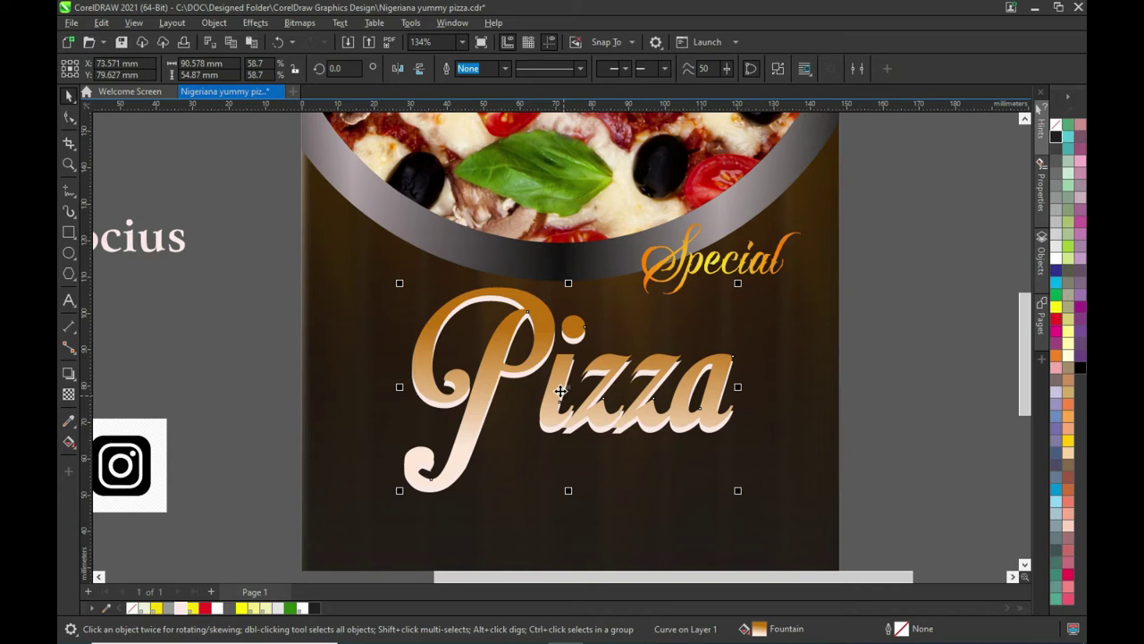
{"action": "left_click", "coordinate": [914, 388]}
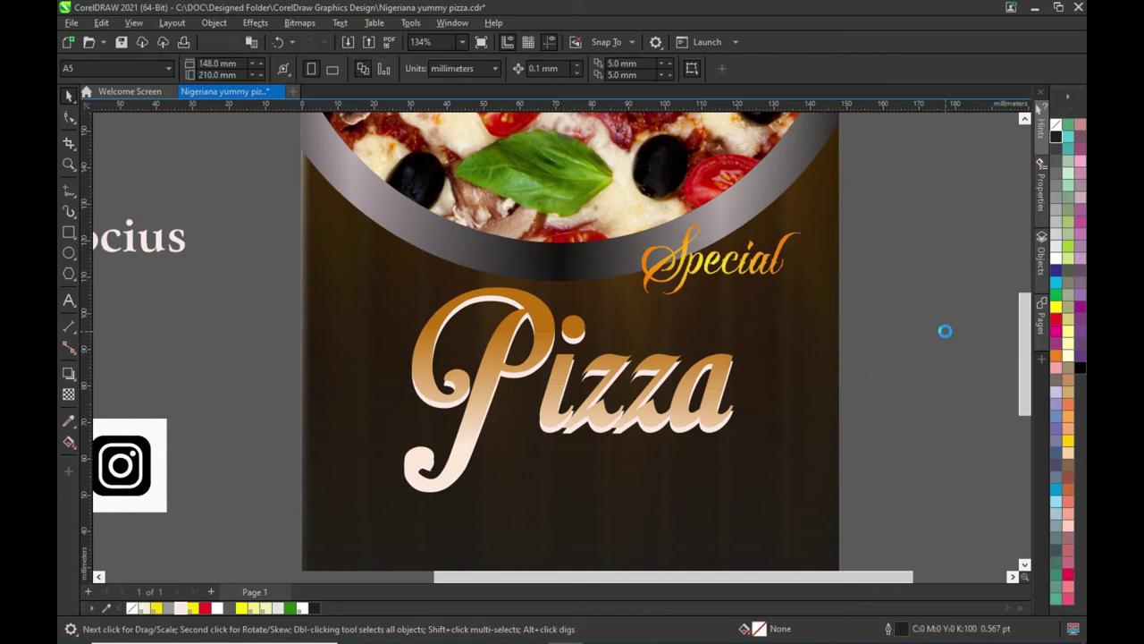
{"action": "scroll", "coordinate": [939, 348], "scroll_direction": "down", "scroll_amount": 3}
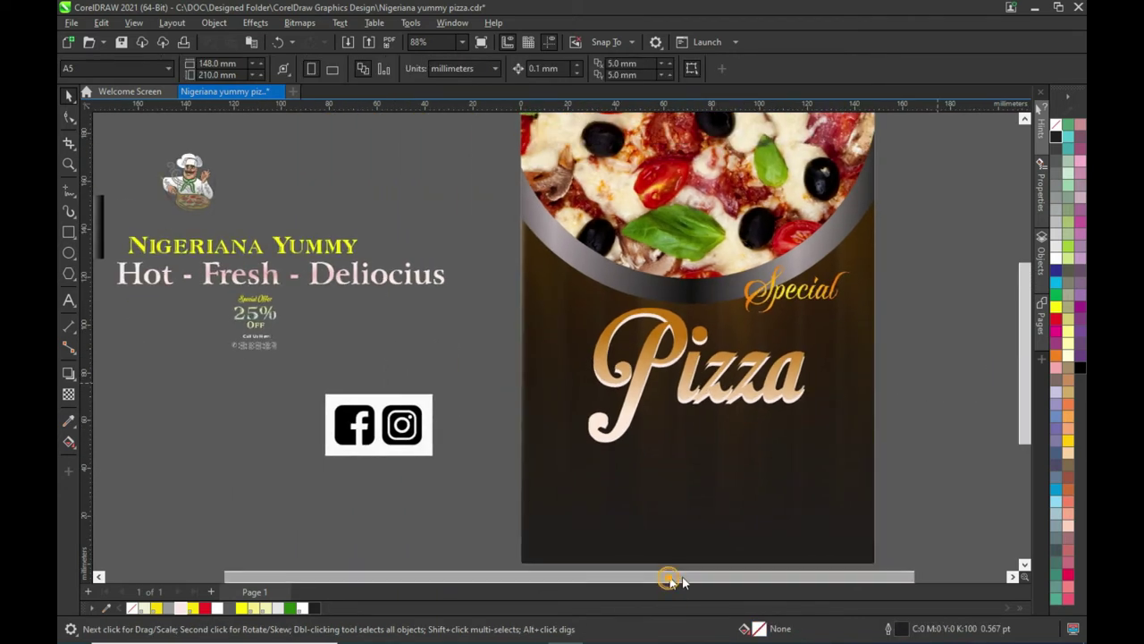
Move the chef logo from the pasteboard onto the flyer beside Special, above Pizza.
{"action": "left_click_drag", "start_coordinate": [672, 576], "coordinate": [716, 577]}
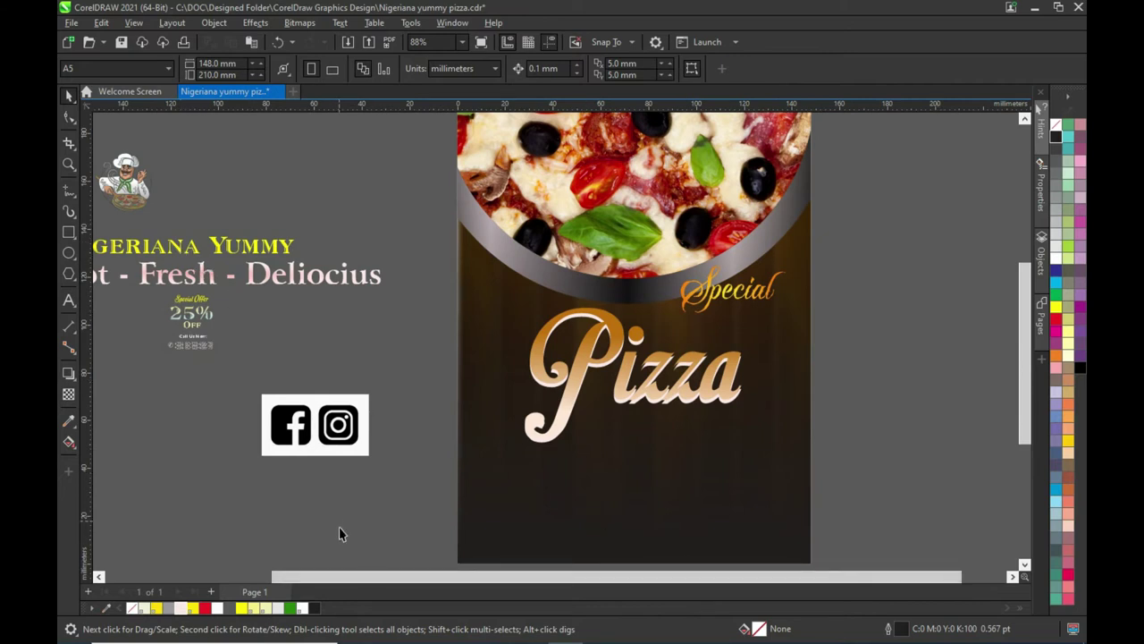
{"action": "left_click_drag", "start_coordinate": [379, 577], "coordinate": [334, 577]}
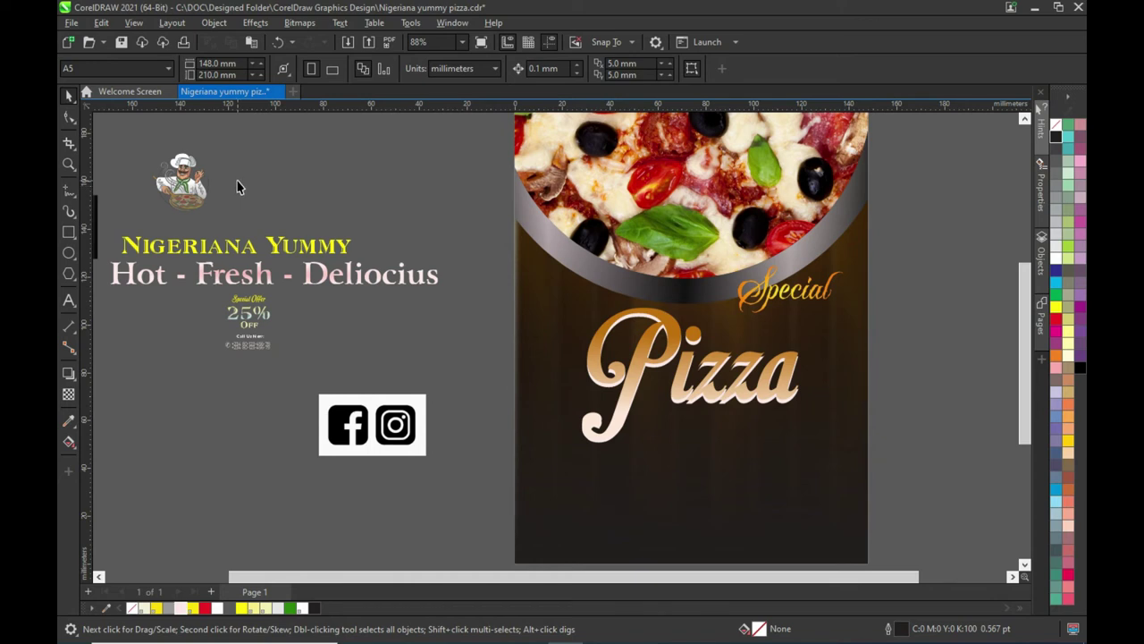
{"action": "left_click_drag", "start_coordinate": [202, 192], "coordinate": [284, 197]}
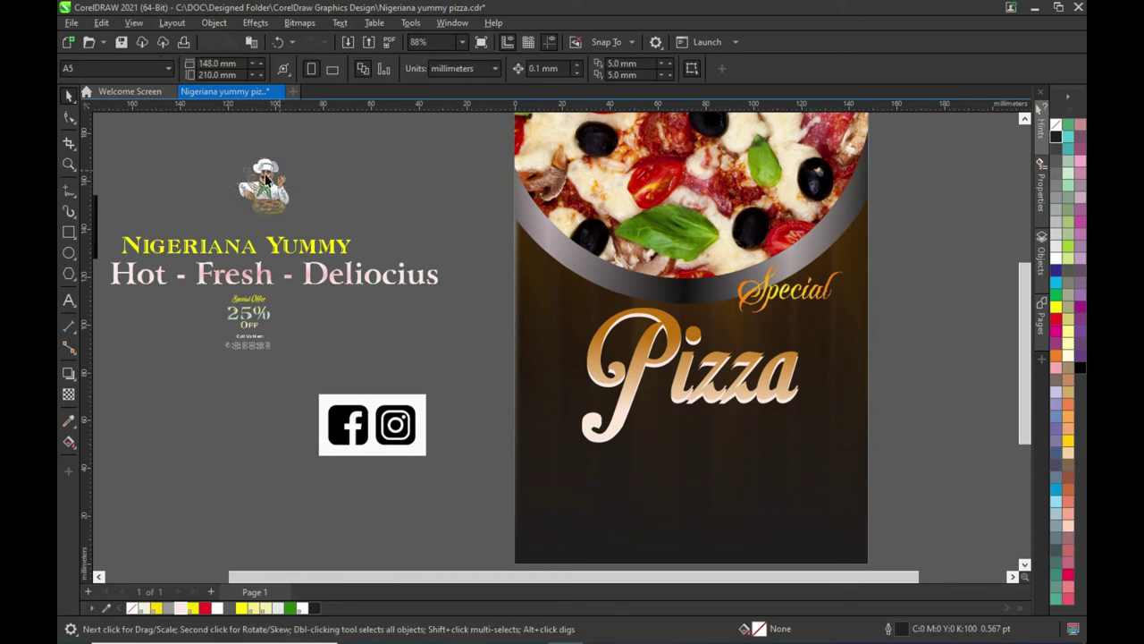
{"action": "mouse_move", "coordinate": [273, 183]}
{"action": "left_mouse_down"}
{"action": "mouse_move", "coordinate": [809, 331]}
{"action": "mouse_move", "coordinate": [851, 354]}
{"action": "mouse_move", "coordinate": [833, 358]}
{"action": "mouse_move", "coordinate": [813, 331]}
{"action": "mouse_move", "coordinate": [796, 342]}
{"action": "mouse_move", "coordinate": [798, 330]}
{"action": "left_mouse_up"}
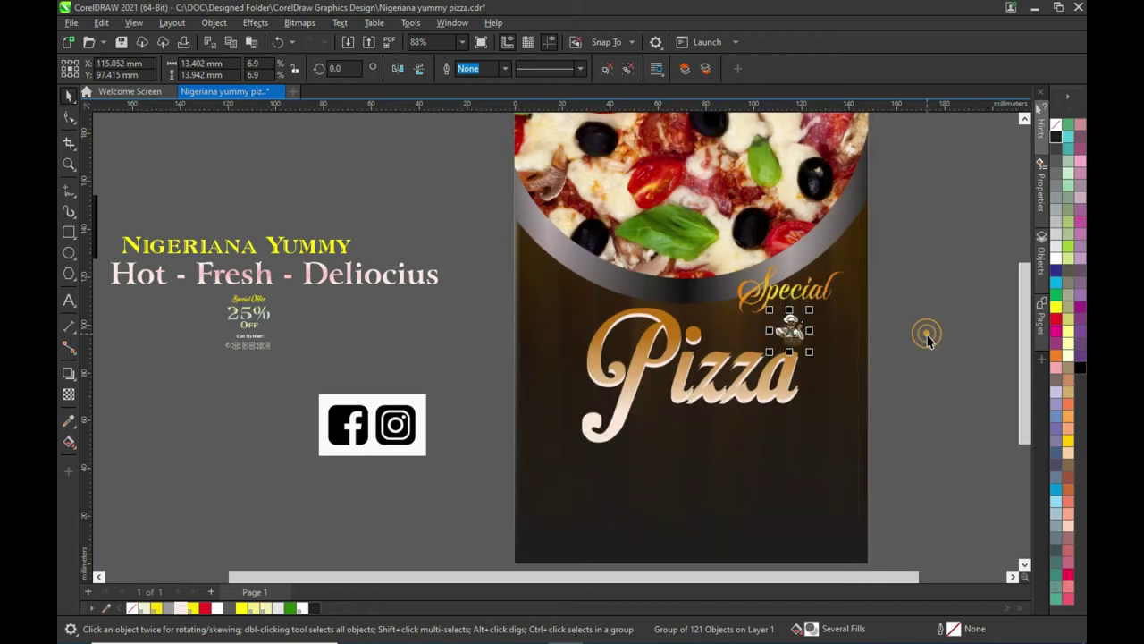
{"action": "left_click", "coordinate": [924, 335]}
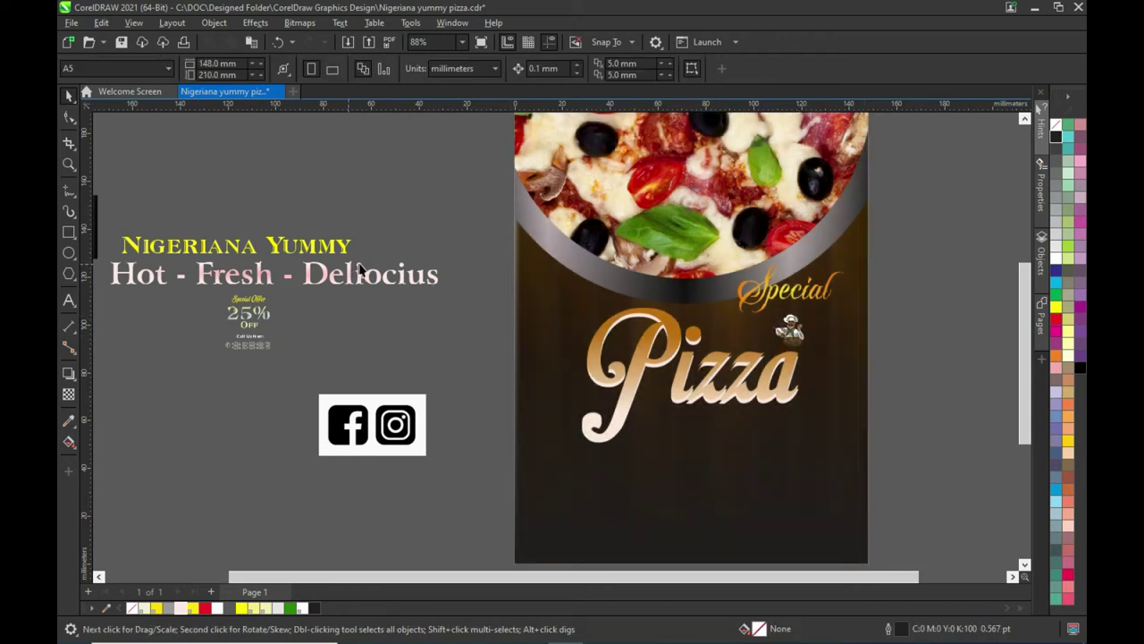
{"action": "scroll", "coordinate": [360, 267], "scroll_direction": "down", "scroll_amount": 1}
{"action": "scroll", "coordinate": [358, 263], "scroll_direction": "down", "scroll_amount": 1}
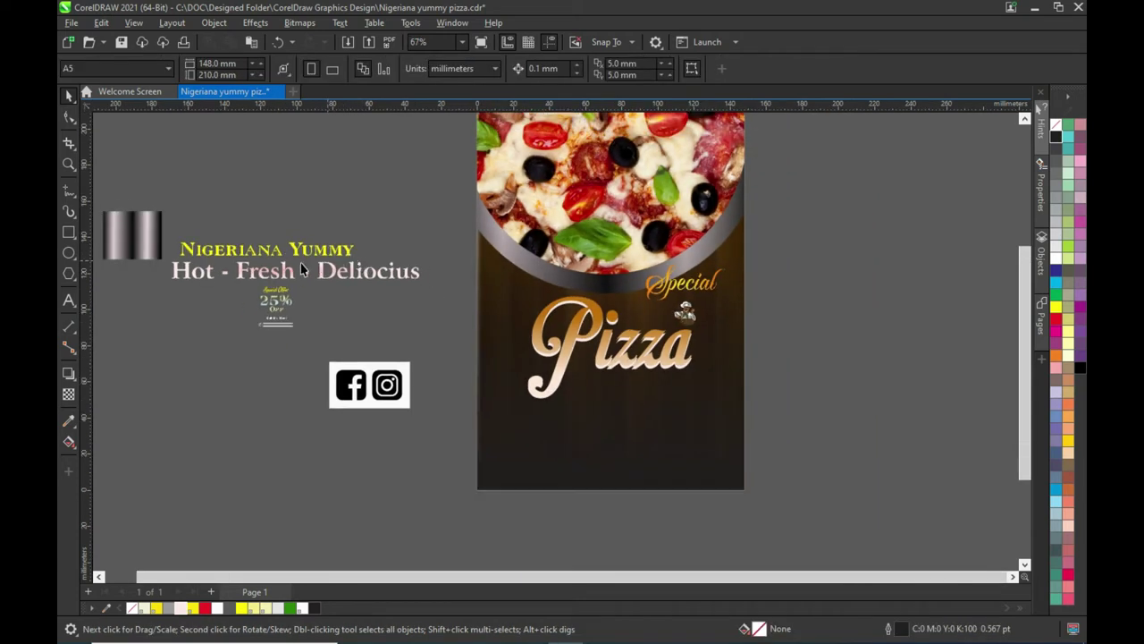
Keep Nigeriana Yummy in Atlantic Inline, place it under Pizza, and shrink it to about 16 pt.
{"action": "left_click", "coordinate": [336, 251]}
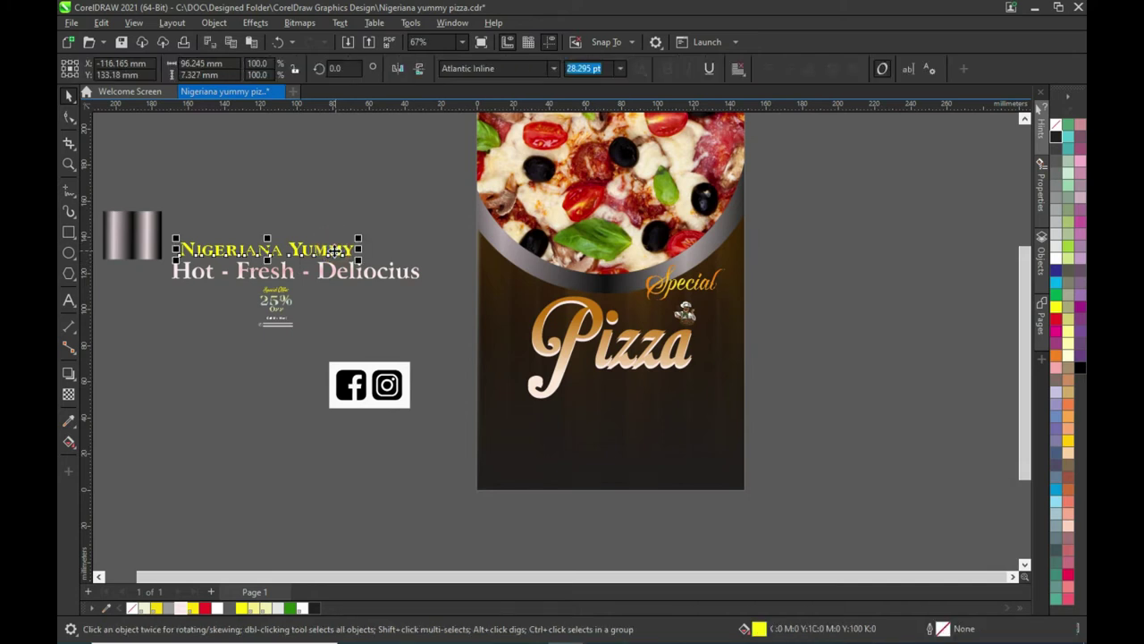
{"action": "left_click", "coordinate": [553, 68]}
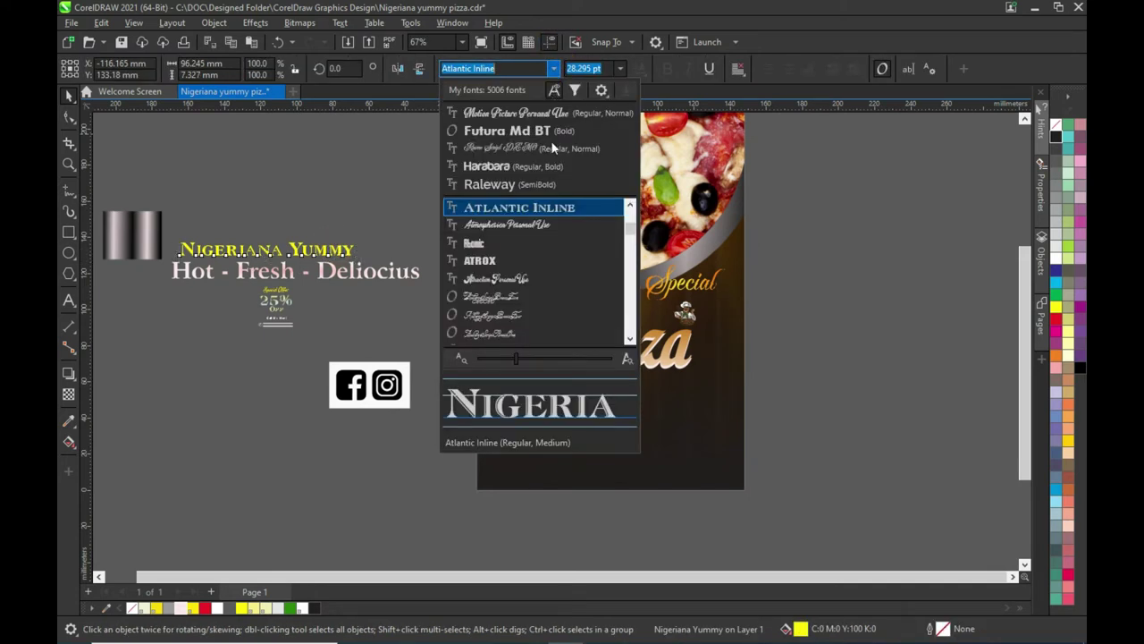
{"action": "left_click", "coordinate": [538, 208]}
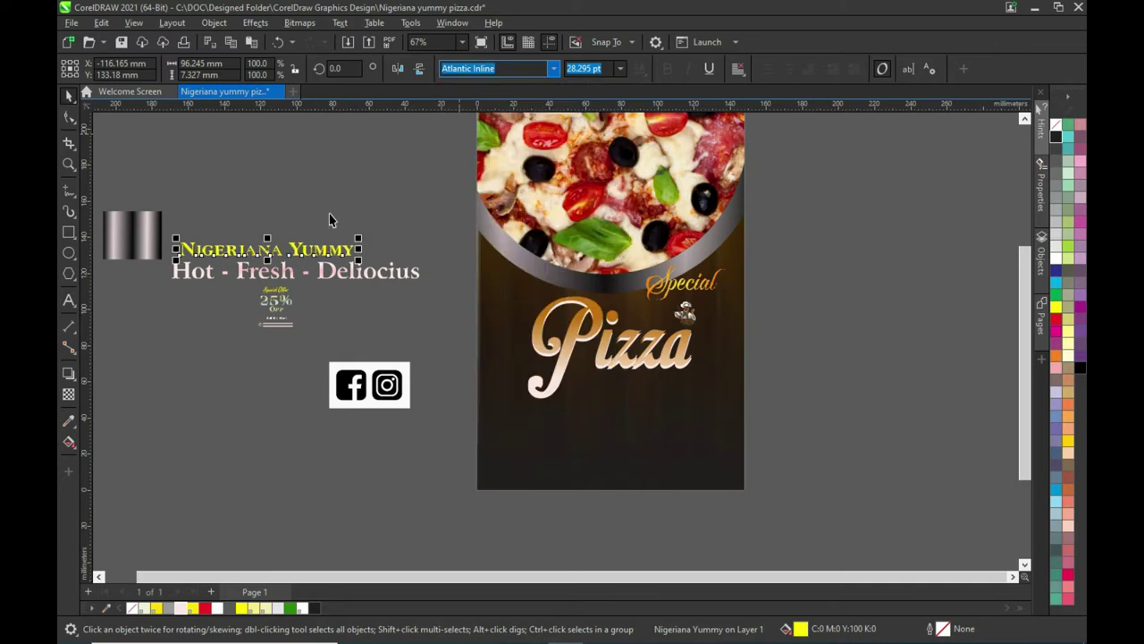
{"action": "mouse_move", "coordinate": [268, 251]}
{"action": "left_mouse_down"}
{"action": "mouse_move", "coordinate": [720, 395]}
{"action": "mouse_move", "coordinate": [660, 386]}
{"action": "mouse_move", "coordinate": [668, 399]}
{"action": "left_mouse_up"}
{"action": "scroll", "coordinate": [747, 390], "scroll_direction": "up", "scroll_amount": 1}
{"action": "scroll", "coordinate": [752, 396], "scroll_direction": "up", "scroll_amount": 1}
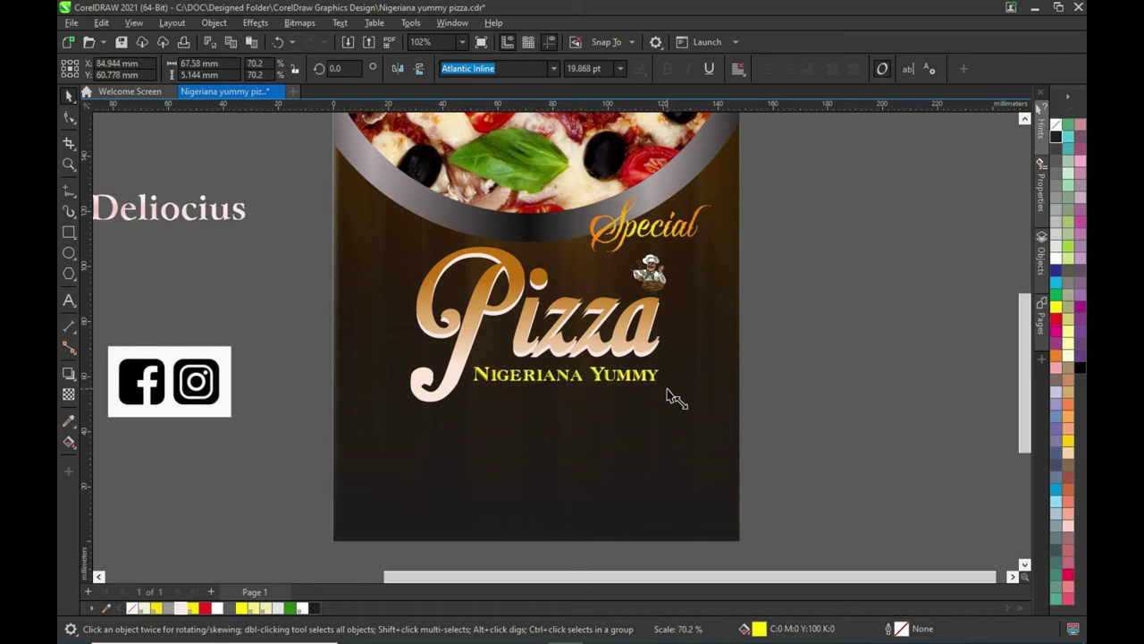
{"action": "left_click_drag", "start_coordinate": [470, 386], "coordinate": [510, 394]}
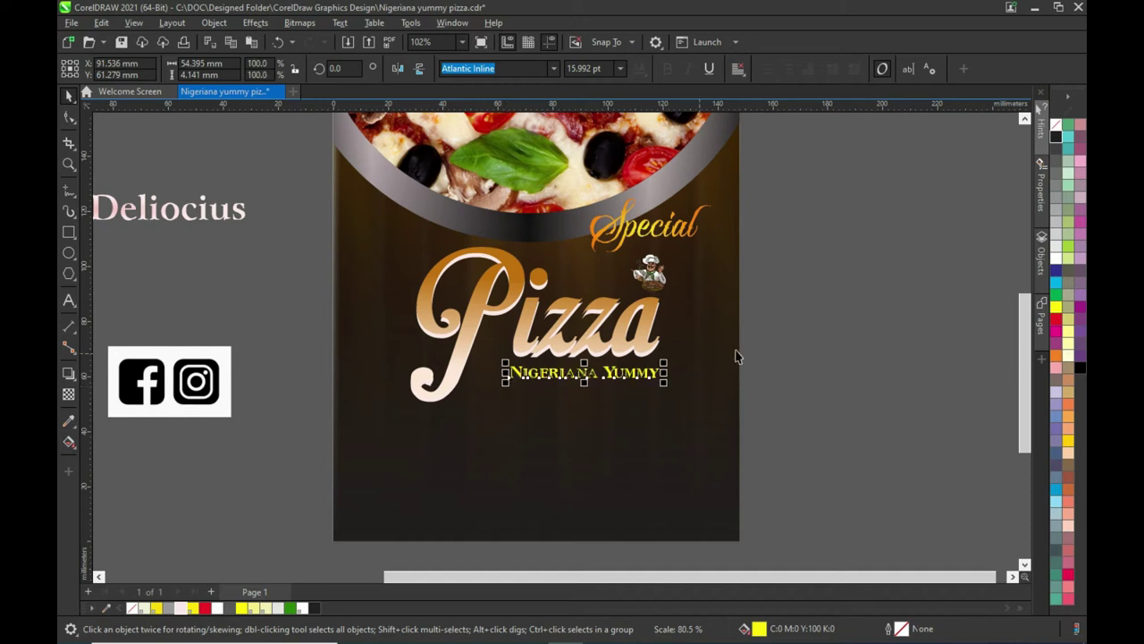
{"action": "scroll", "coordinate": [796, 355], "scroll_direction": "down", "scroll_amount": 1}
{"action": "left_click", "coordinate": [795, 350]}
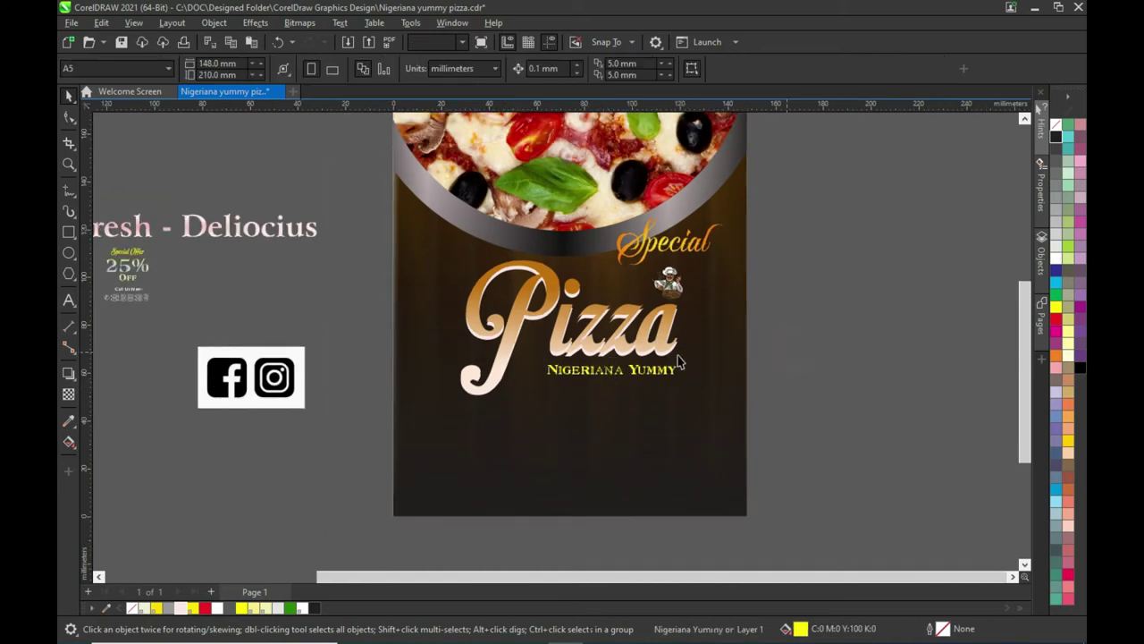
Move the Hot - Fresh - Deliocius tagline onto the lower flyer, keeping the Arrus BT font.
{"action": "left_click", "coordinate": [245, 234]}
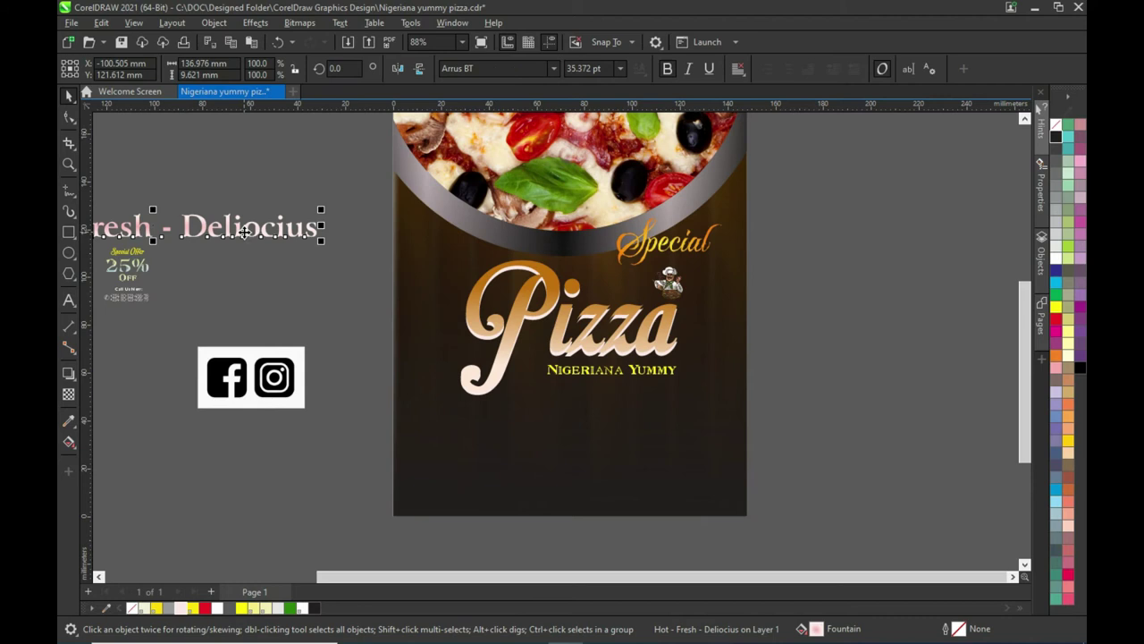
{"action": "left_click_drag", "start_coordinate": [243, 233], "coordinate": [665, 438]}
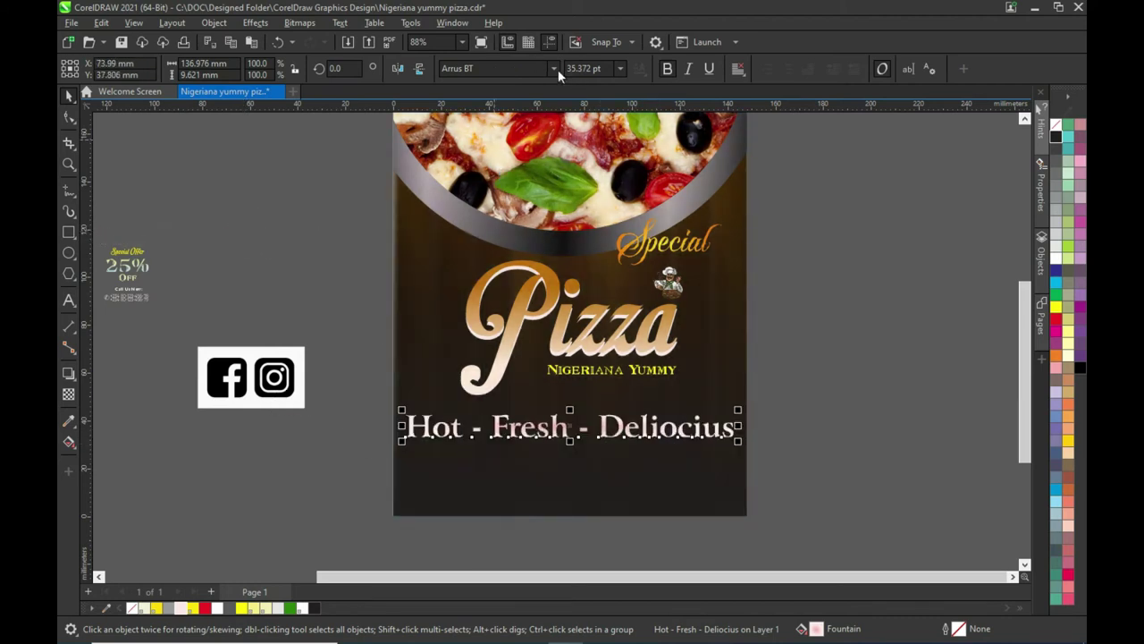
{"action": "left_click", "coordinate": [553, 69]}
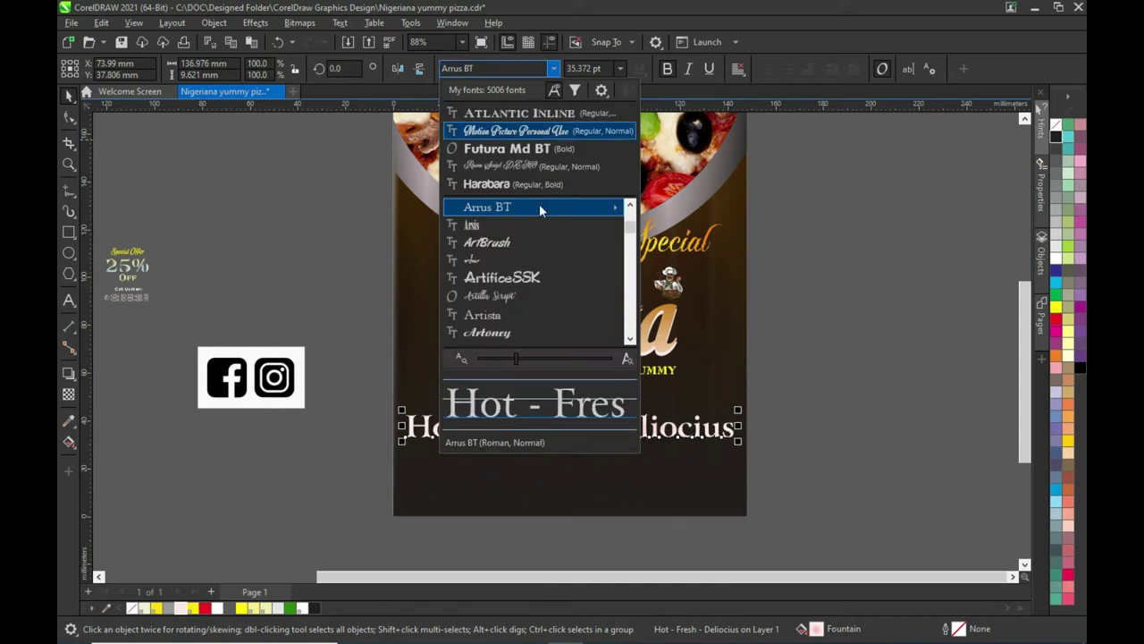
{"action": "mouse_move", "coordinate": [488, 208]}
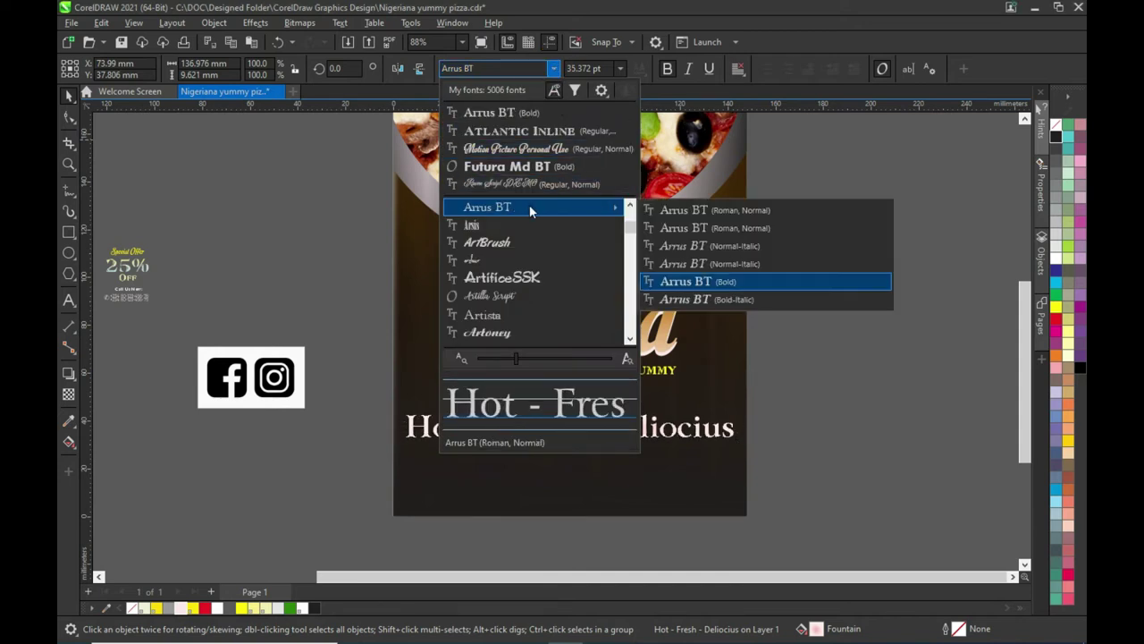
{"action": "key", "text": "Escape"}
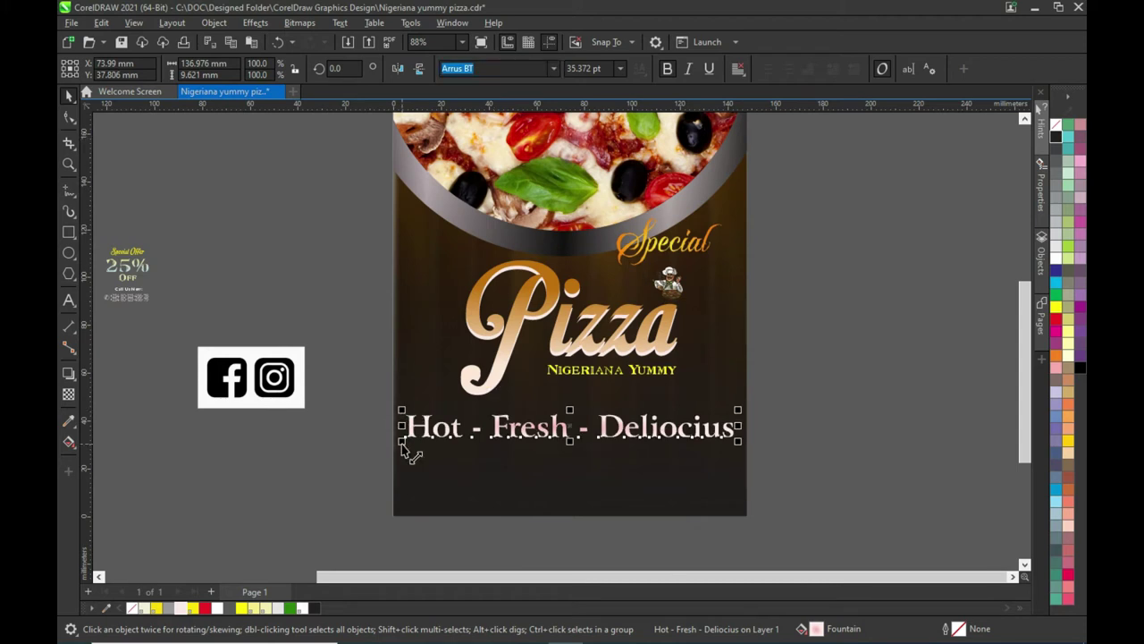
Shrink the tagline to about 16 pt and centre it beneath Nigeriana Yummy.
{"action": "left_click_drag", "start_coordinate": [401, 441], "coordinate": [489, 437]}
{"action": "mouse_move", "coordinate": [677, 433]}
{"action": "left_mouse_down"}
{"action": "mouse_move", "coordinate": [575, 427]}
{"action": "mouse_move", "coordinate": [582, 421]}
{"action": "left_mouse_up"}
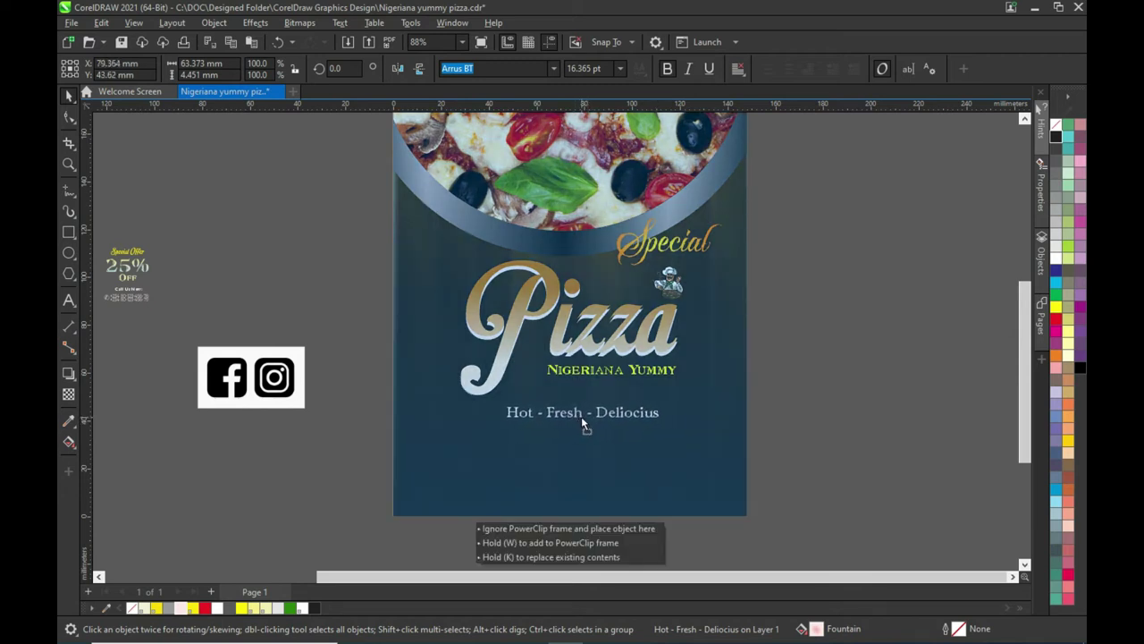
{"action": "left_click_drag", "start_coordinate": [581, 416], "coordinate": [581, 416]}
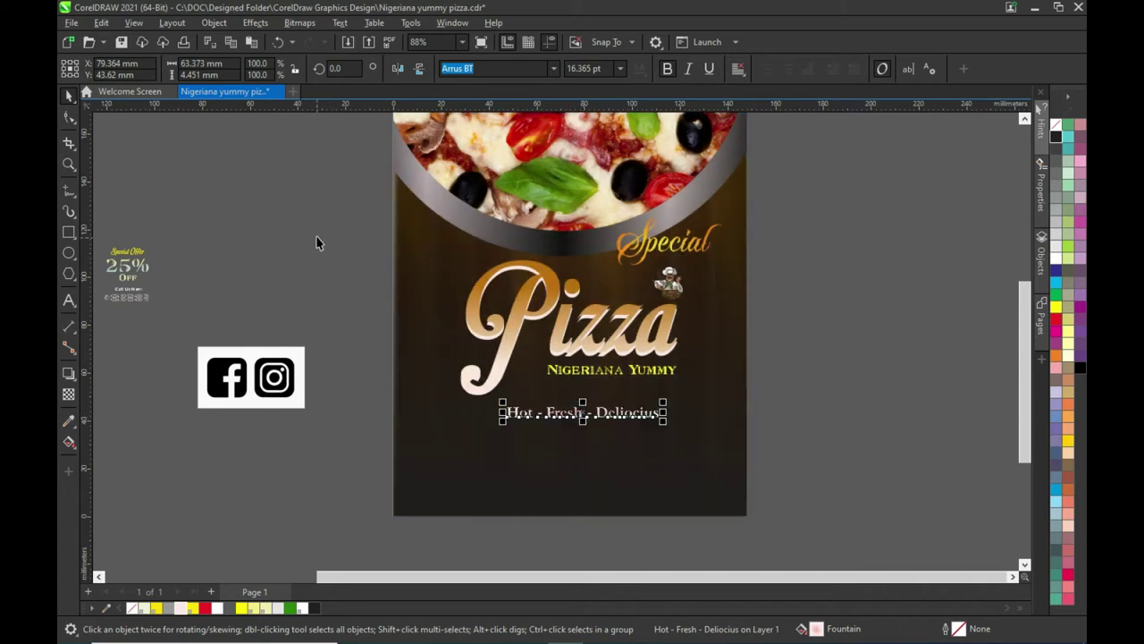
{"action": "left_click_drag", "start_coordinate": [293, 235], "coordinate": [790, 404]}
Group the Special, chef logo, Pizza and Nigeriana Yummy objects and centre the group horizontally on the page.
{"action": "left_click", "coordinate": [787, 69]}
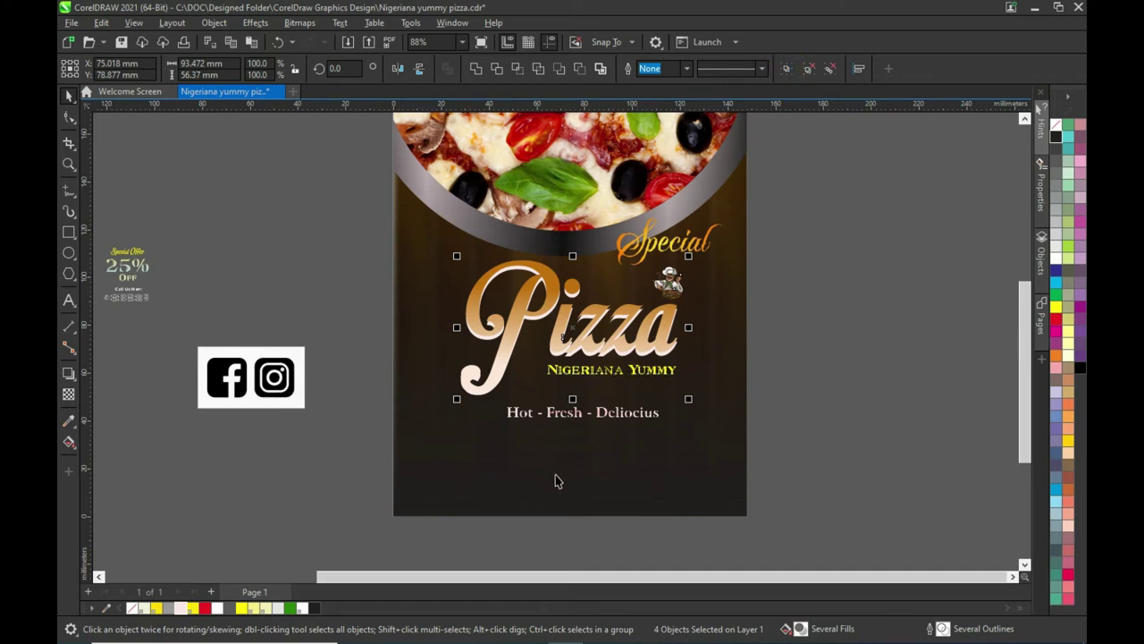
{"action": "key", "text": "ctrl+g"}
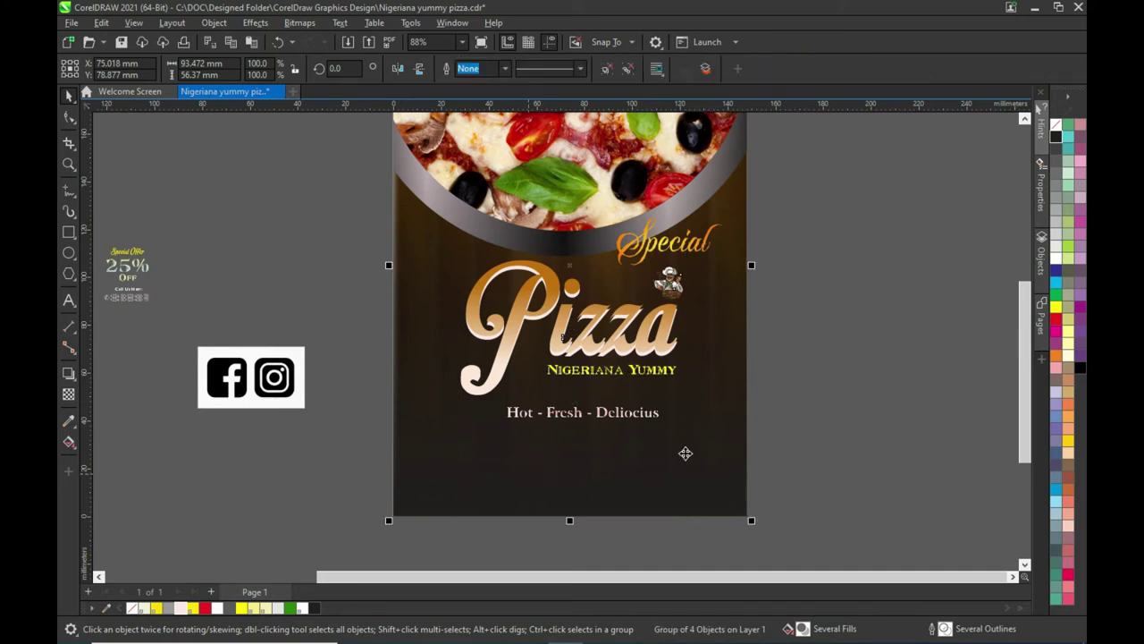
{"action": "left_click", "coordinate": [804, 427], "text": "shift"}
{"action": "key", "text": "c"}
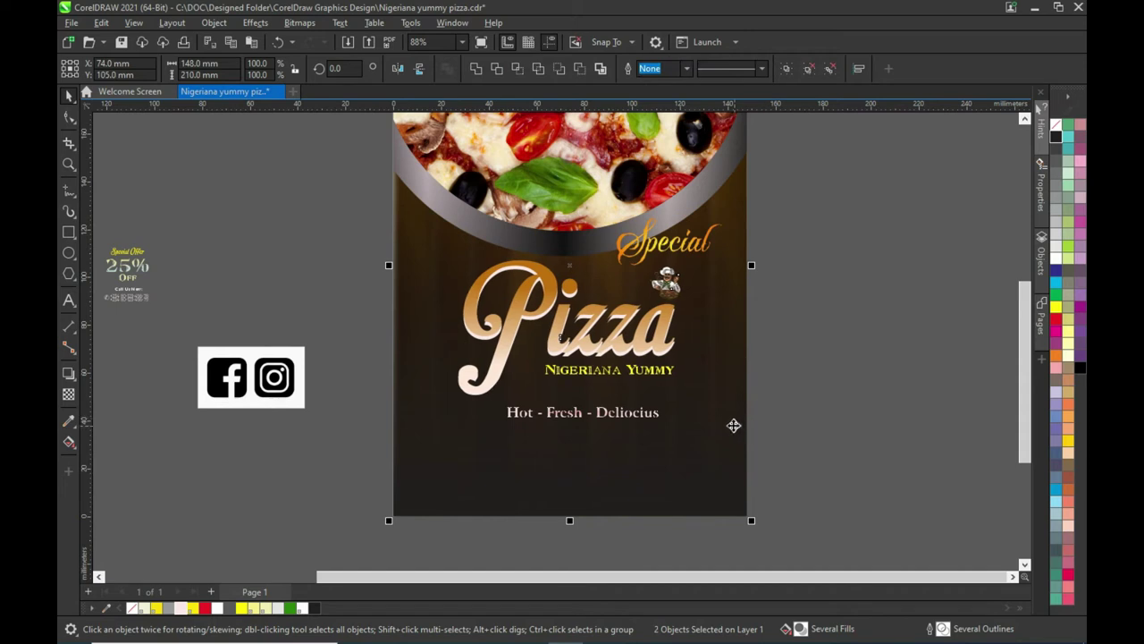
{"action": "left_click", "coordinate": [871, 391]}
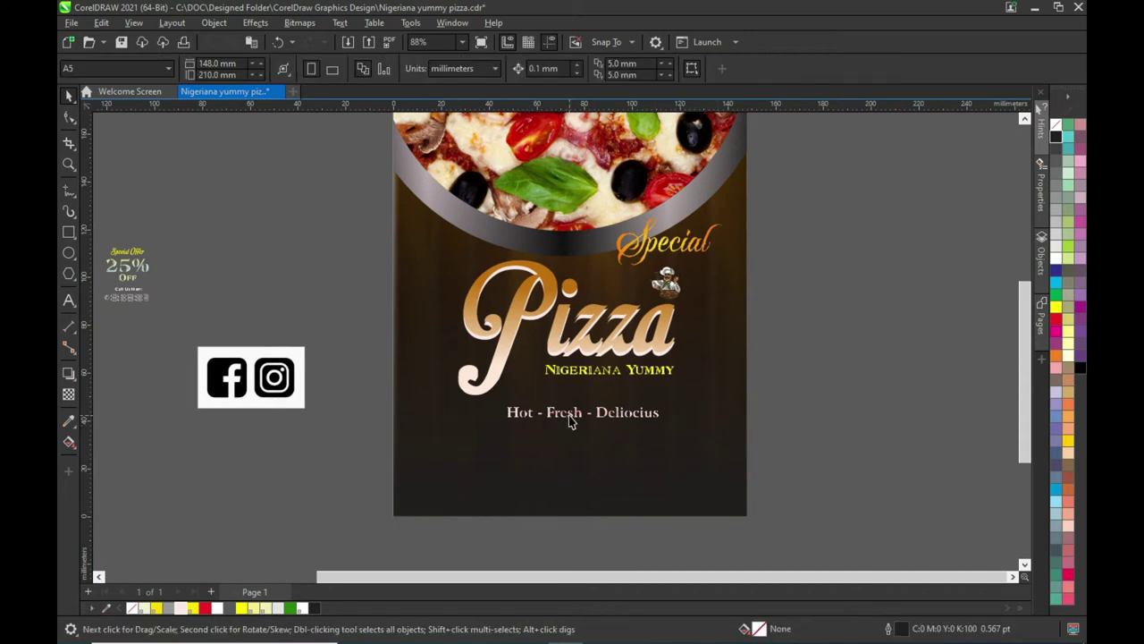
{"action": "scroll", "coordinate": [609, 347], "scroll_direction": "up", "scroll_amount": 1}
{"action": "scroll", "coordinate": [603, 426], "scroll_direction": "up", "scroll_amount": 2}
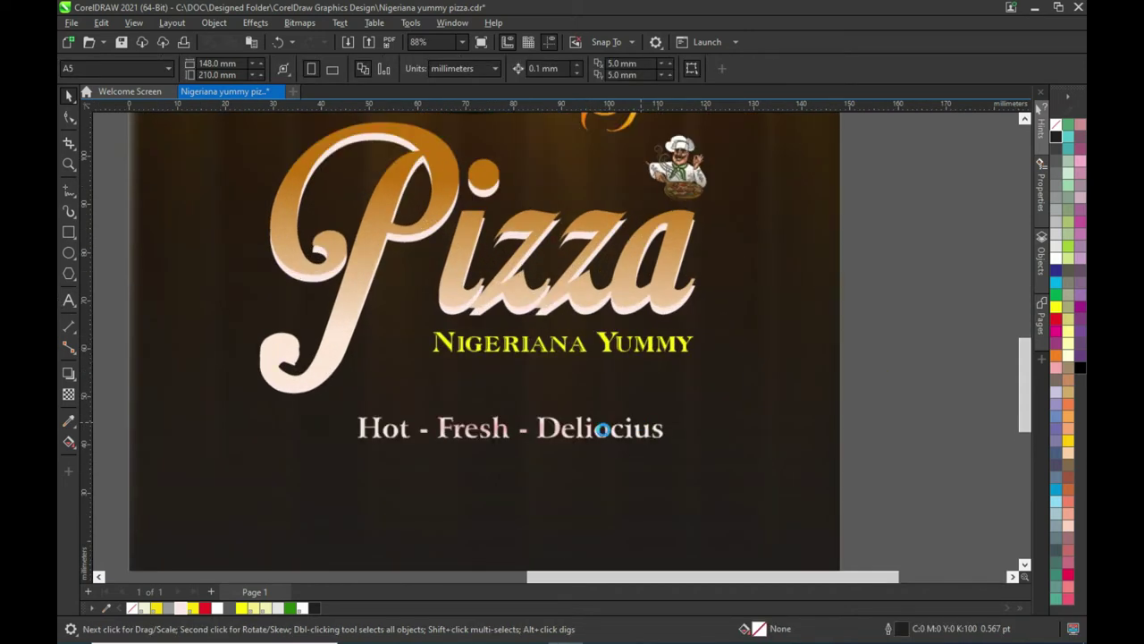
Draw a roughly 62.8 × 8.8 mm banner rectangle below the tagline, filled red with no outline.
{"action": "left_click", "coordinate": [73, 230]}
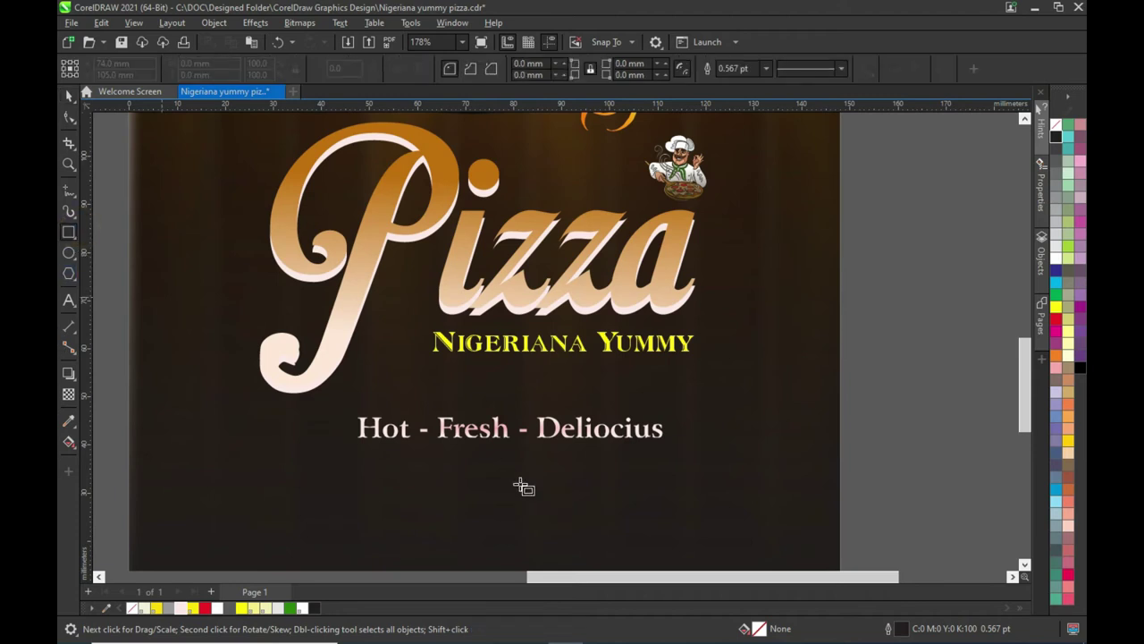
{"action": "left_click_drag", "start_coordinate": [362, 455], "coordinate": [667, 501]}
{"action": "left_click", "coordinate": [70, 95]}
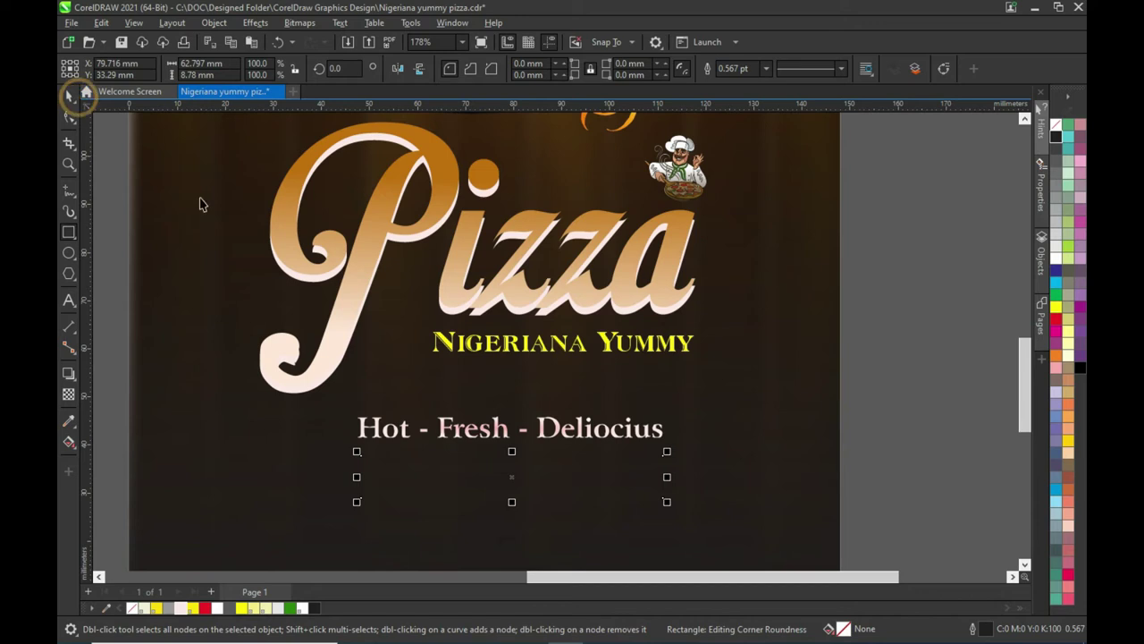
{"action": "left_click", "coordinate": [204, 608]}
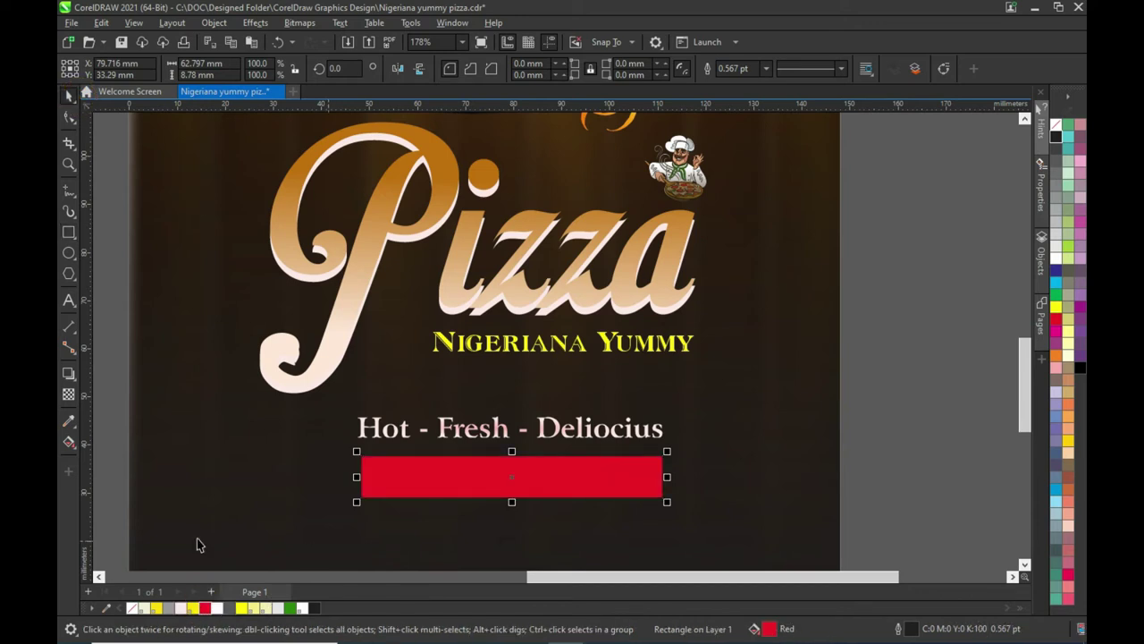
{"action": "right_click", "coordinate": [131, 608]}
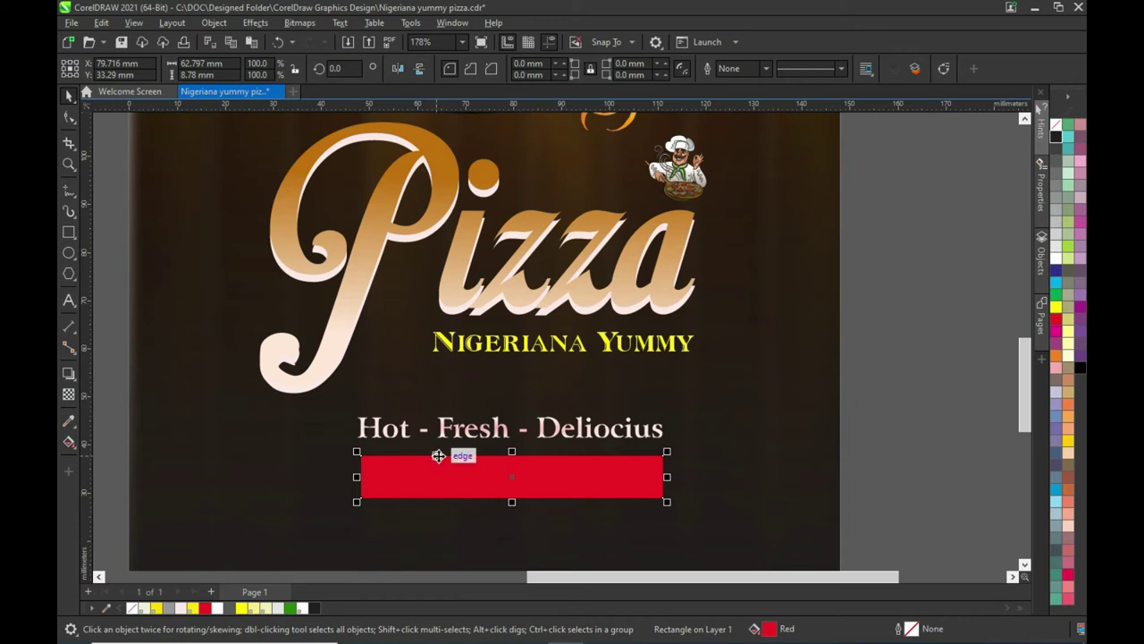
Give the red rectangle a top-to-bottom fountain fill with a red end node.
{"action": "left_click", "coordinate": [69, 442]}
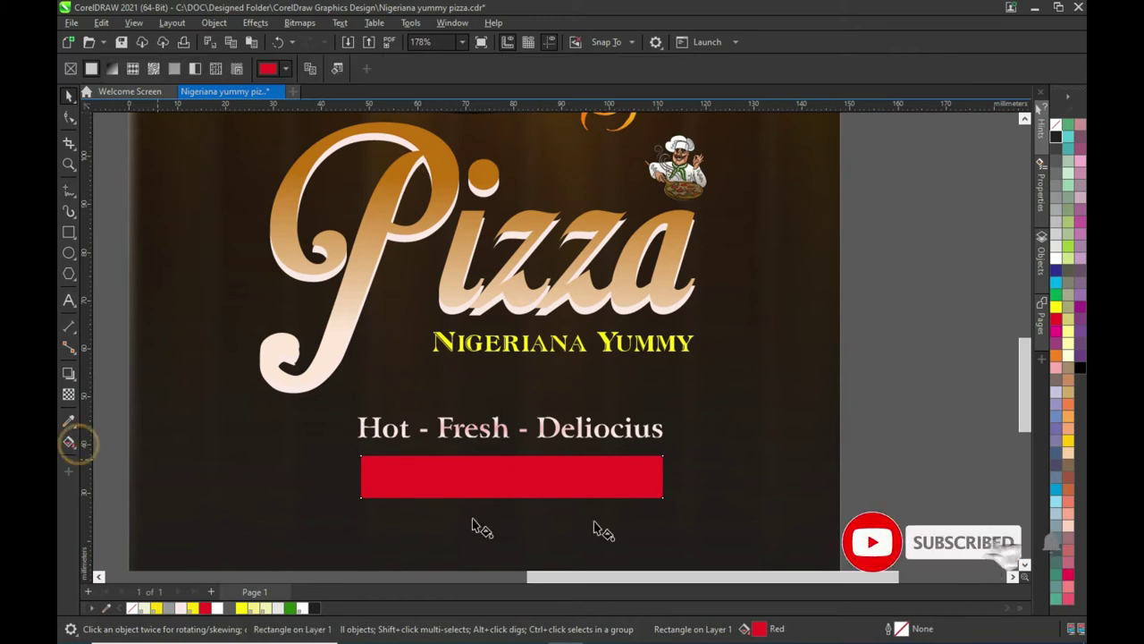
{"action": "scroll", "coordinate": [518, 493], "scroll_direction": "up", "scroll_amount": 1}
{"action": "scroll", "coordinate": [518, 462], "scroll_direction": "up", "scroll_amount": 1}
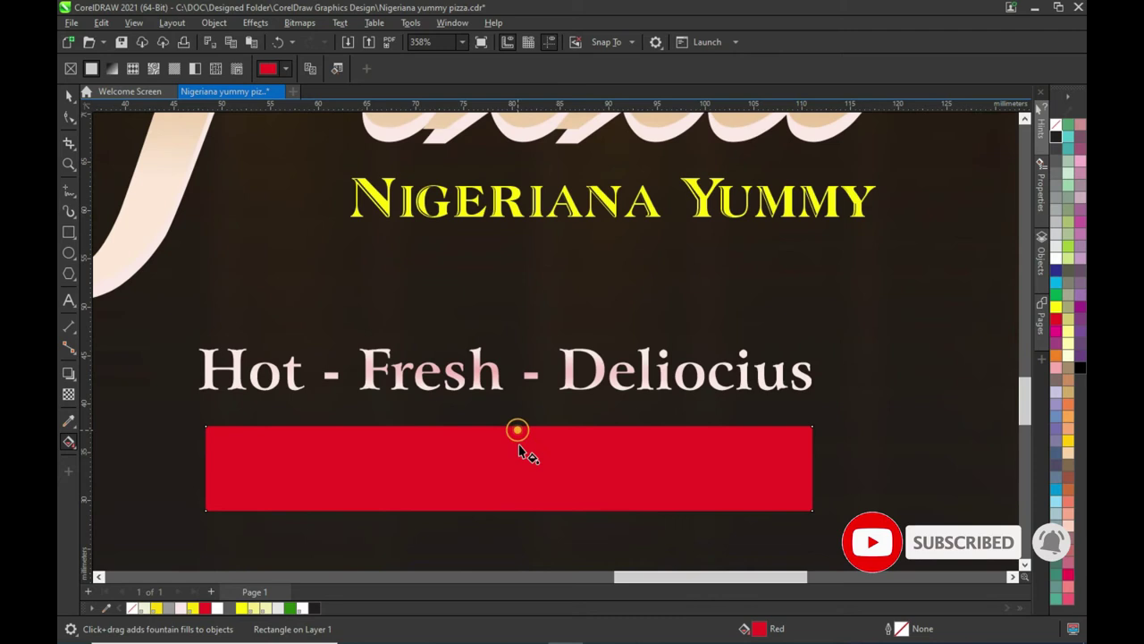
{"action": "left_click_drag", "start_coordinate": [517, 430], "coordinate": [518, 503]}
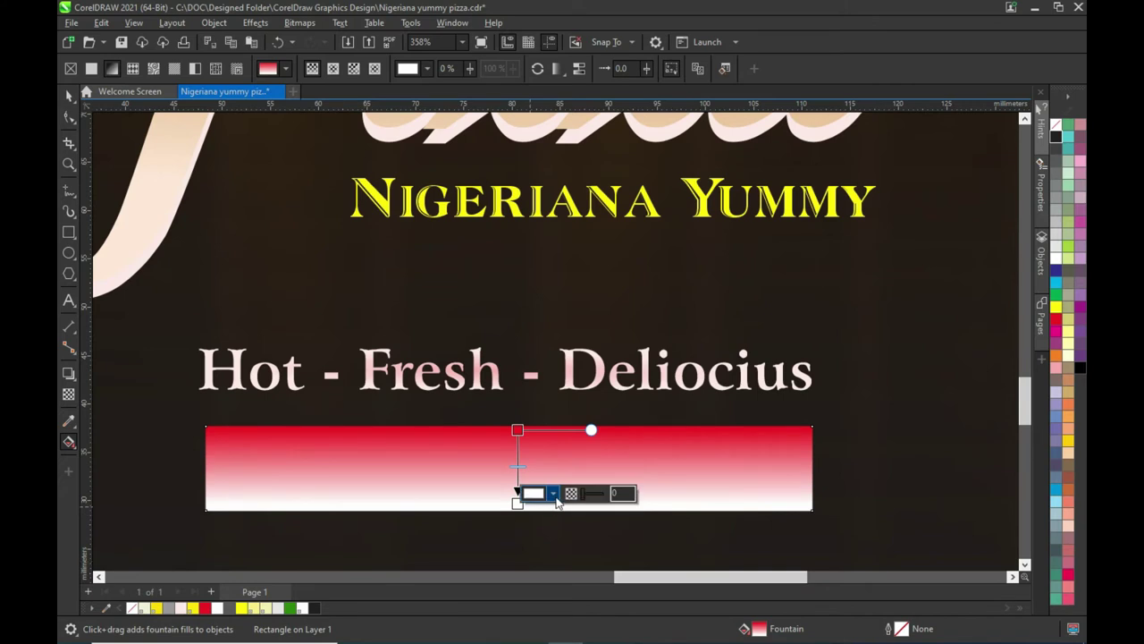
{"action": "left_click", "coordinate": [553, 494]}
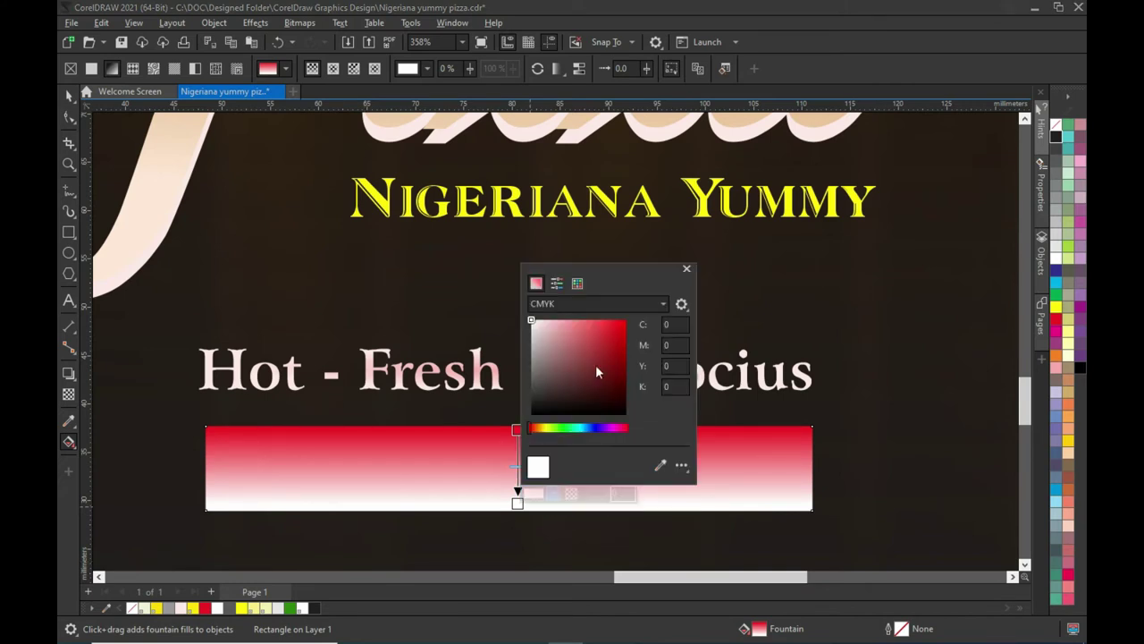
{"action": "left_click_drag", "start_coordinate": [618, 344], "coordinate": [626, 344]}
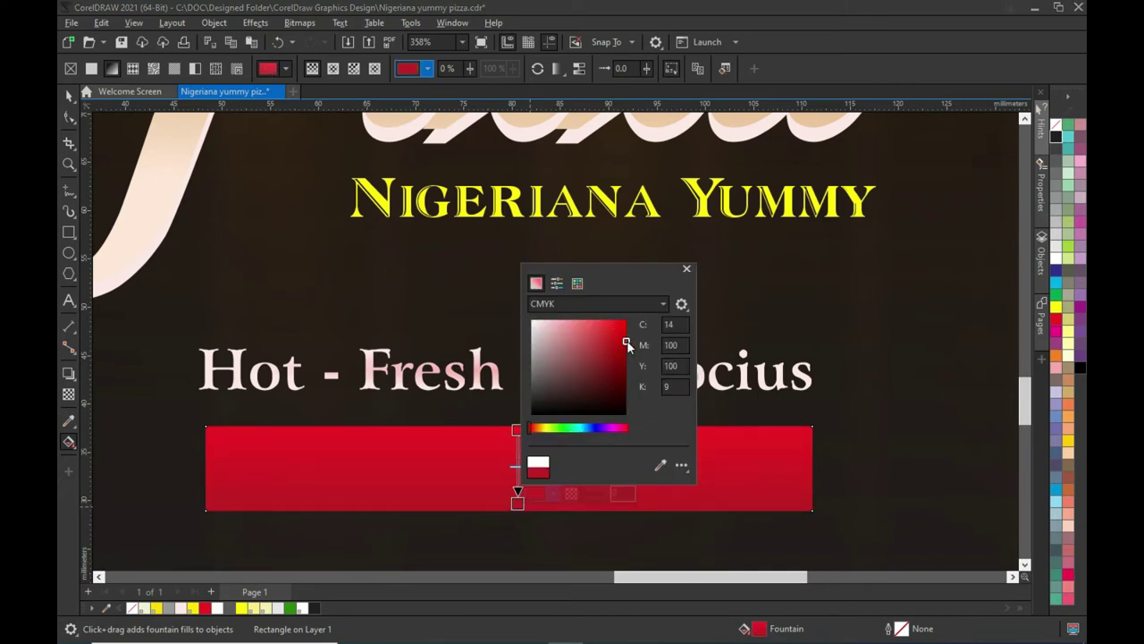
{"action": "left_click", "coordinate": [515, 459]}
Add a middle gradient node just below centre and colour it a darker red.
{"action": "double_click", "coordinate": [517, 460]}
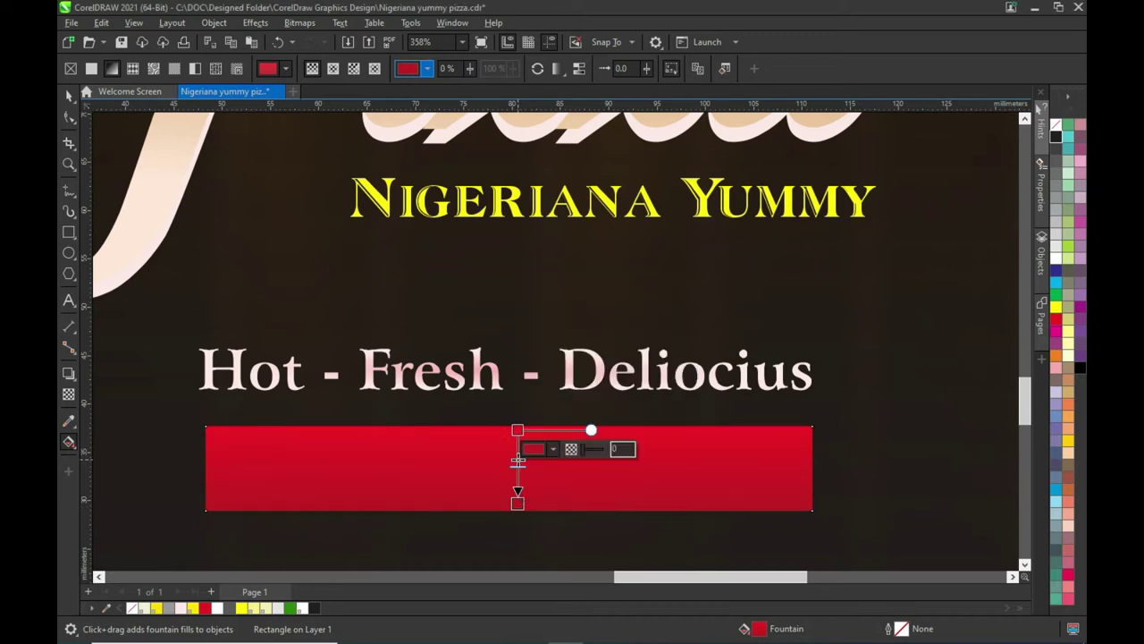
{"action": "left_click_drag", "start_coordinate": [518, 460], "coordinate": [518, 463]}
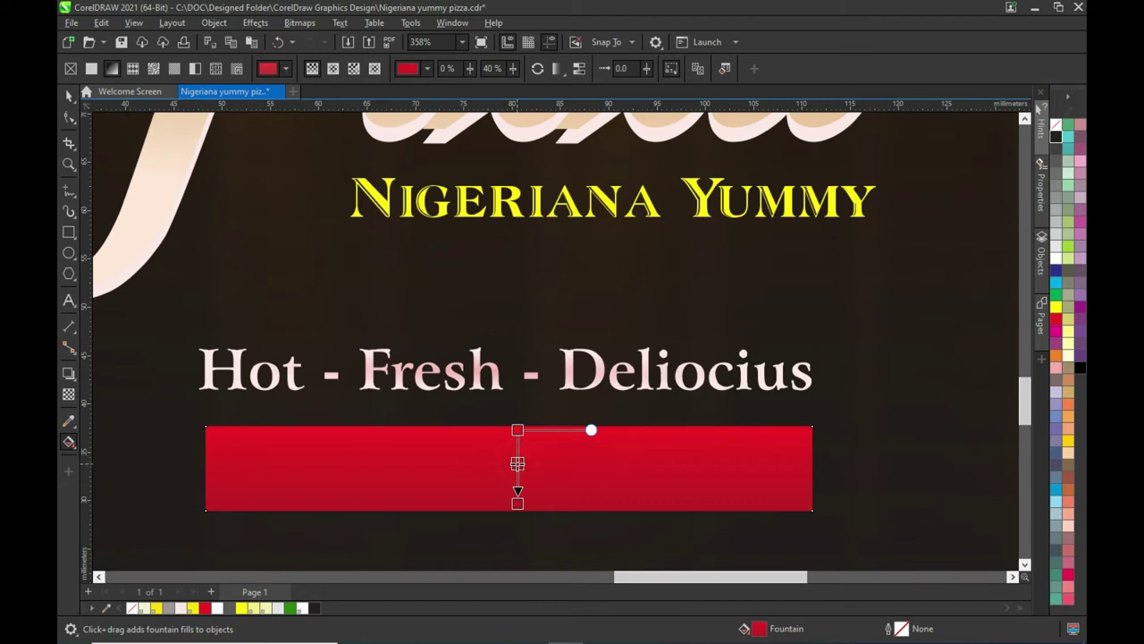
{"action": "left_click", "coordinate": [554, 453]}
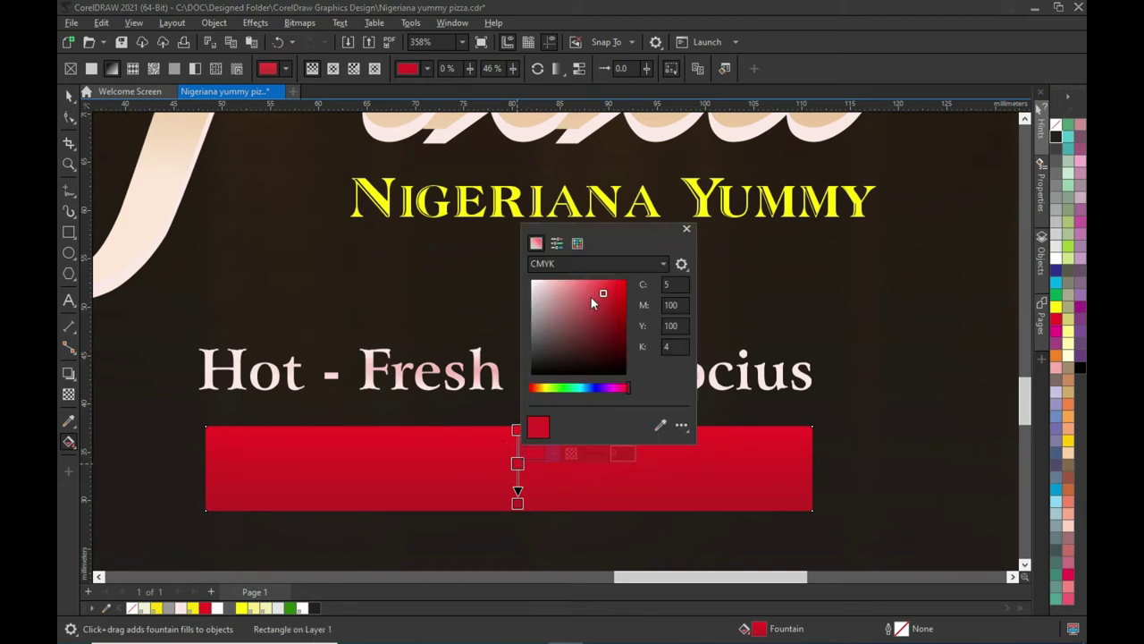
{"action": "left_click", "coordinate": [622, 314]}
{"action": "left_click_drag", "start_coordinate": [621, 318], "coordinate": [629, 318]}
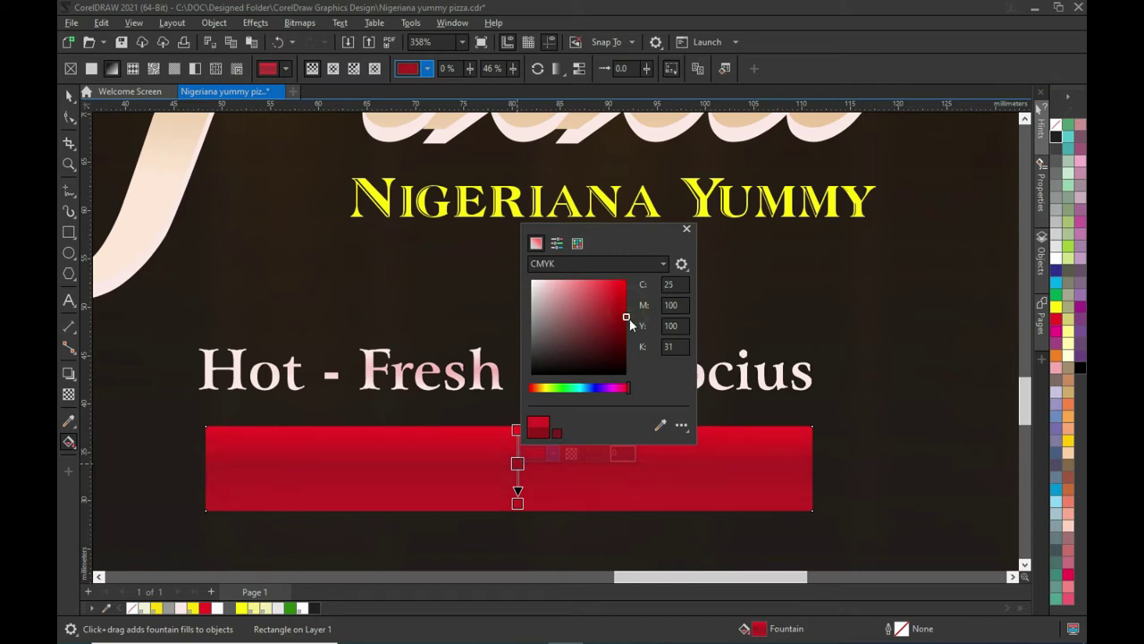
{"action": "left_click", "coordinate": [629, 318]}
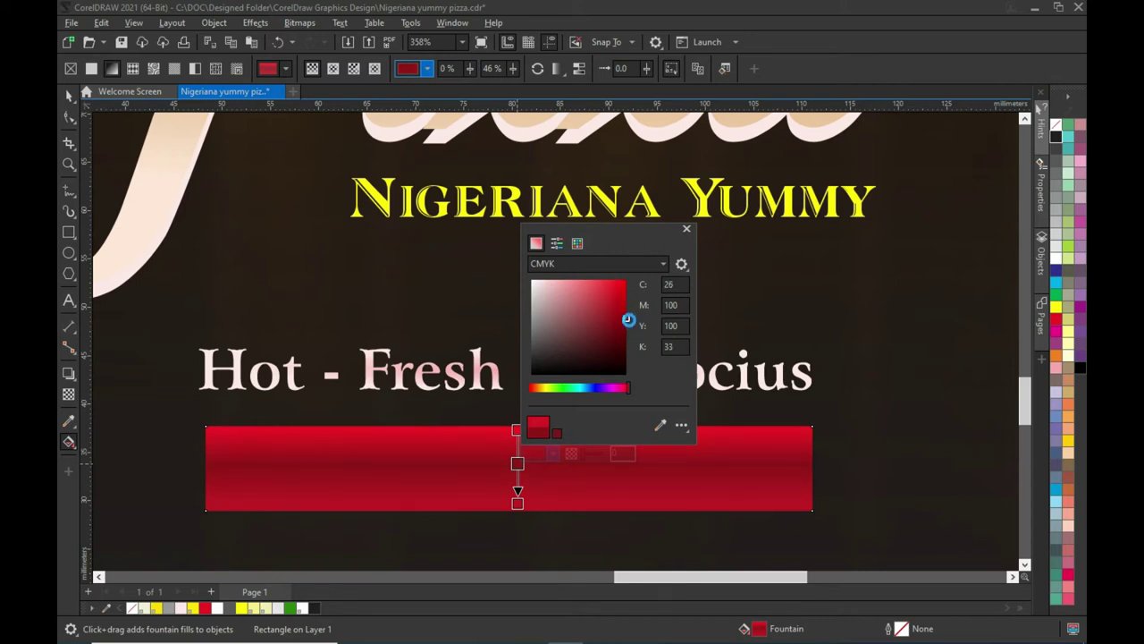
{"action": "left_click", "coordinate": [518, 493]}
Set the gradient's top node to a deeper CMYK red and lower the bottom end slightly.
{"action": "left_click", "coordinate": [517, 430]}
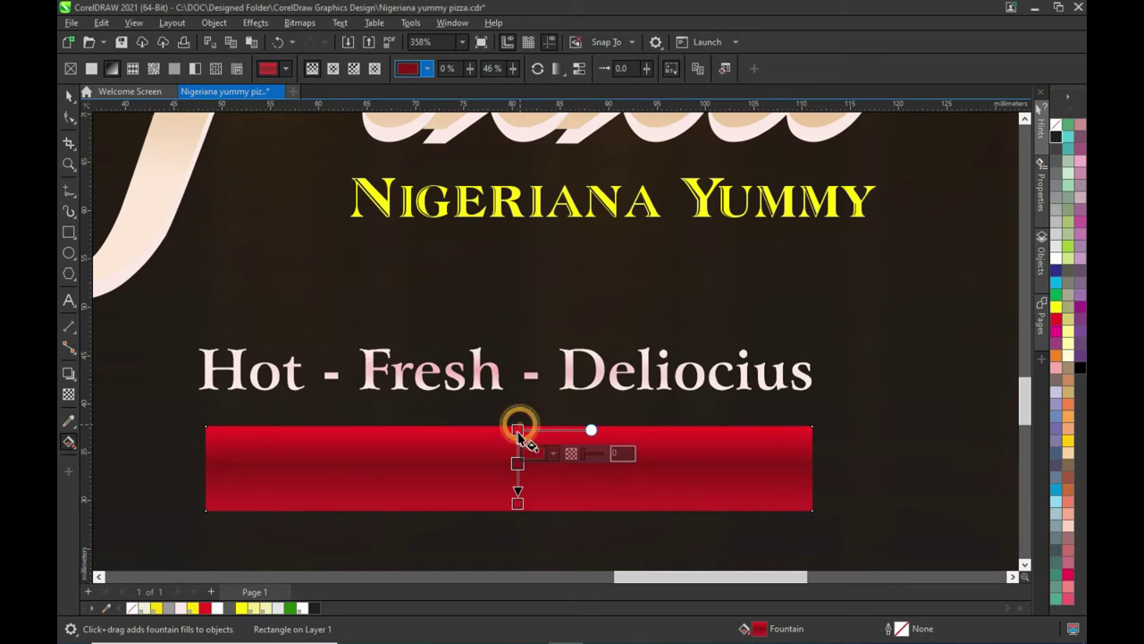
{"action": "left_click", "coordinate": [521, 431]}
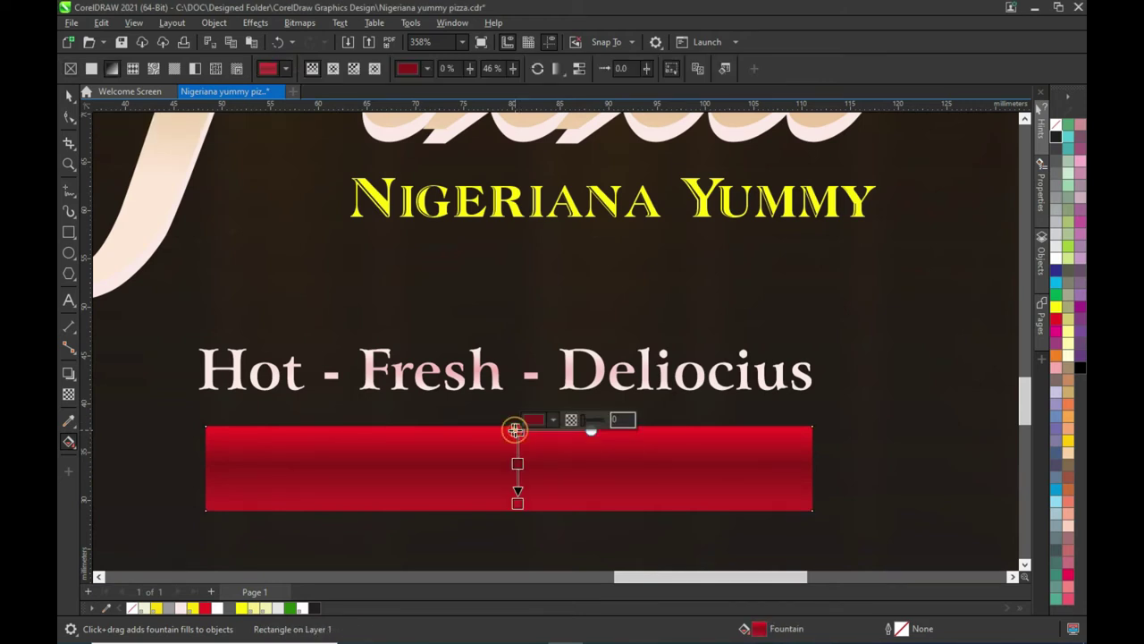
{"action": "left_click", "coordinate": [553, 420]}
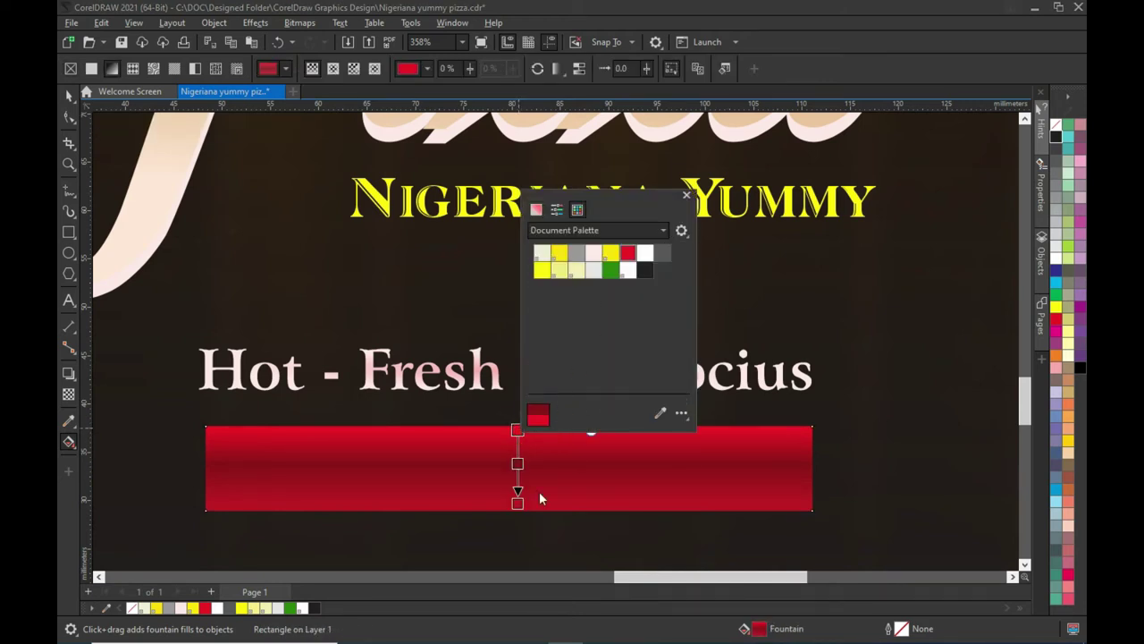
{"action": "left_click", "coordinate": [533, 208]}
{"action": "left_click", "coordinate": [615, 273]}
{"action": "left_click_drag", "start_coordinate": [617, 267], "coordinate": [623, 263]}
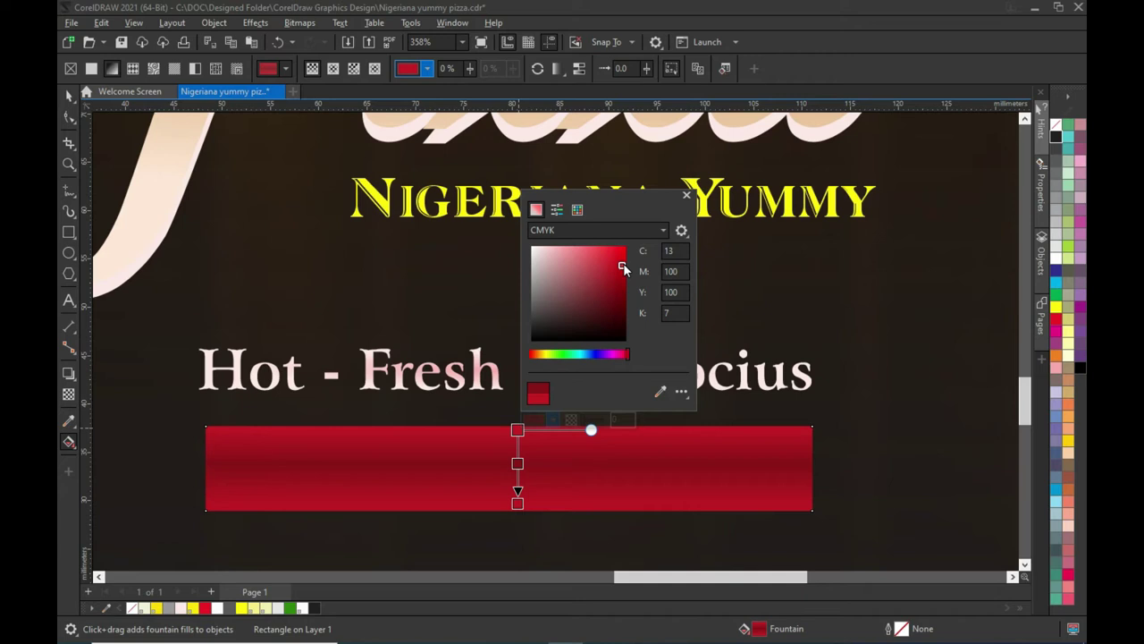
{"action": "left_click_drag", "start_coordinate": [518, 504], "coordinate": [519, 521]}
{"action": "left_click", "coordinate": [519, 519]}
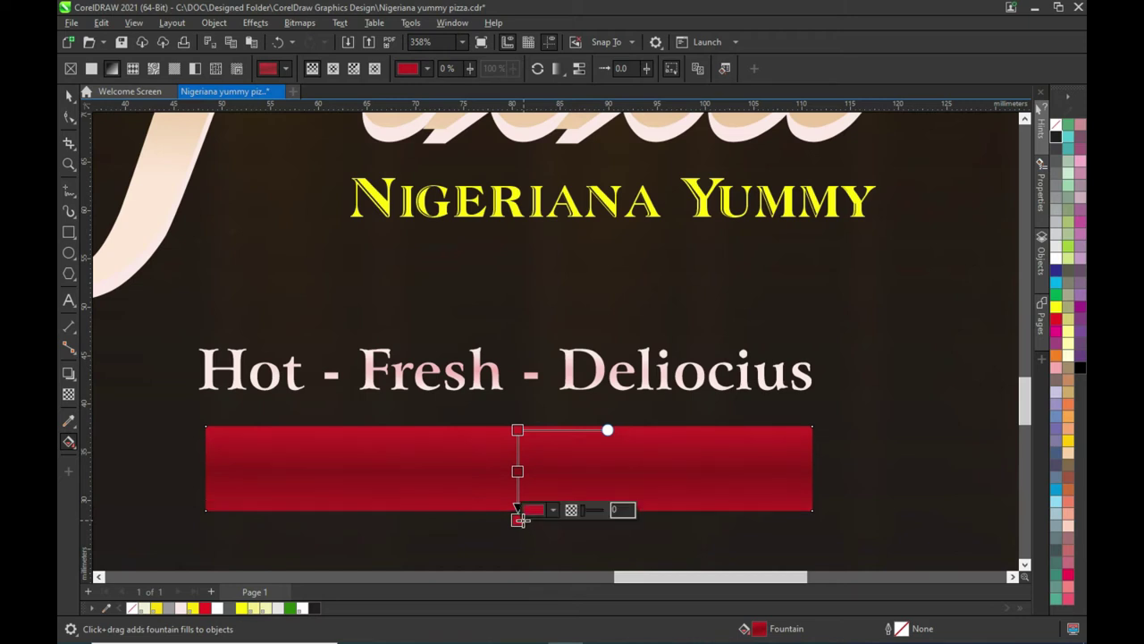
{"action": "scroll", "coordinate": [599, 401], "scroll_direction": "down", "scroll_amount": 1}
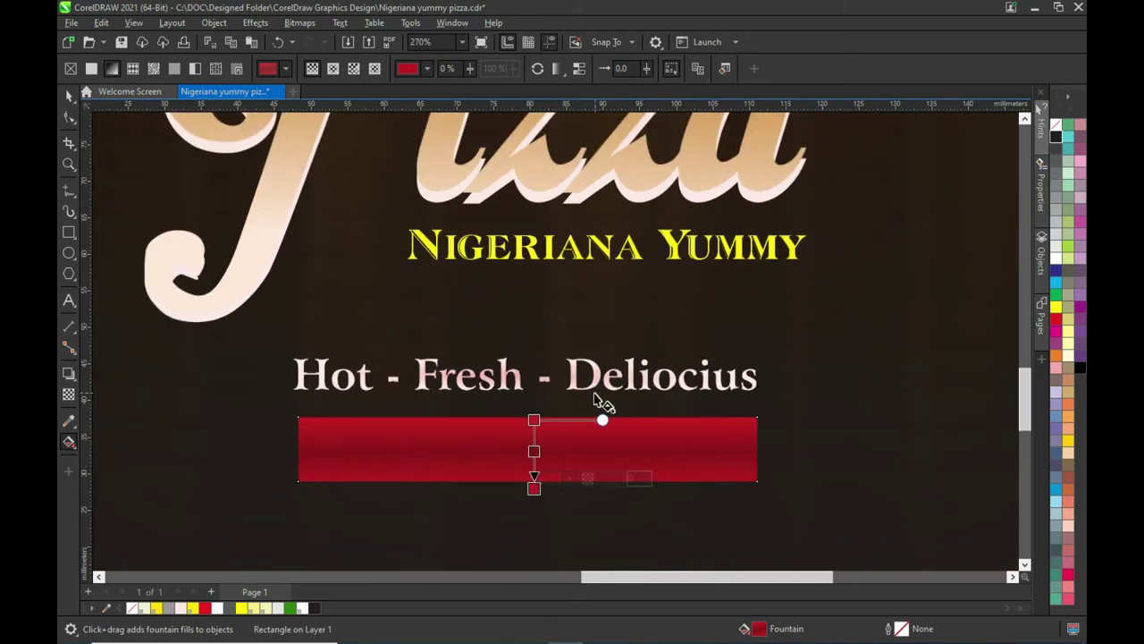
{"action": "left_click", "coordinate": [70, 96]}
Leave a narrow mirrored copy of the red bar at its left end.
{"action": "scroll", "coordinate": [310, 477], "scroll_direction": "up", "scroll_amount": 1}
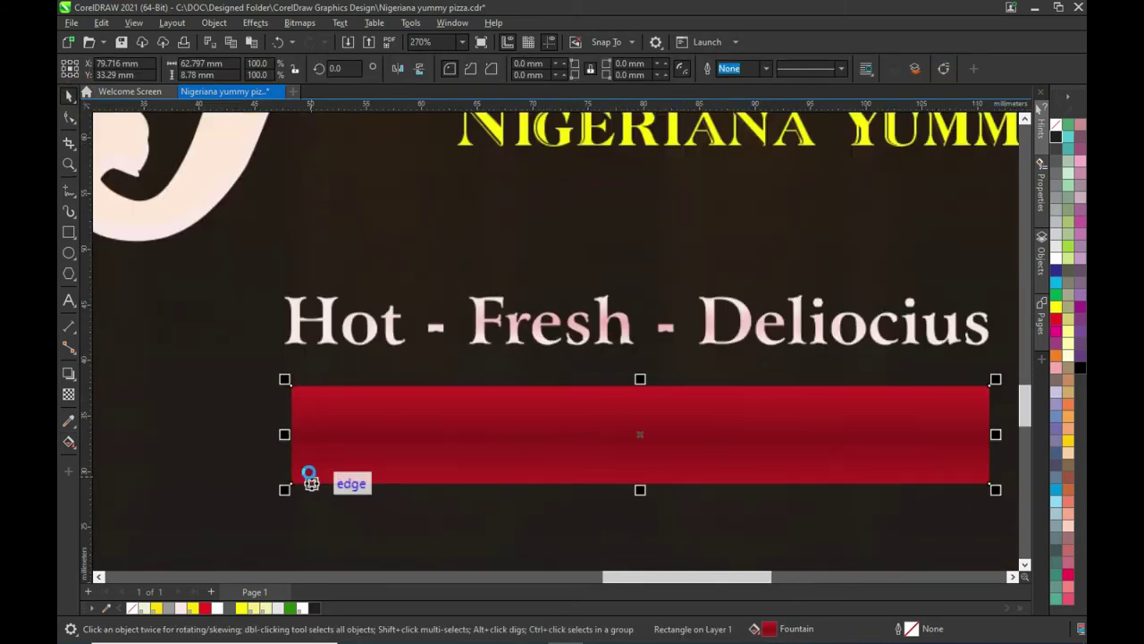
{"action": "scroll", "coordinate": [309, 477], "scroll_direction": "up", "scroll_amount": 1}
{"action": "scroll", "coordinate": [751, 417], "scroll_direction": "down", "scroll_amount": 2}
{"action": "left_click_drag", "start_coordinate": [715, 579], "coordinate": [739, 581]}
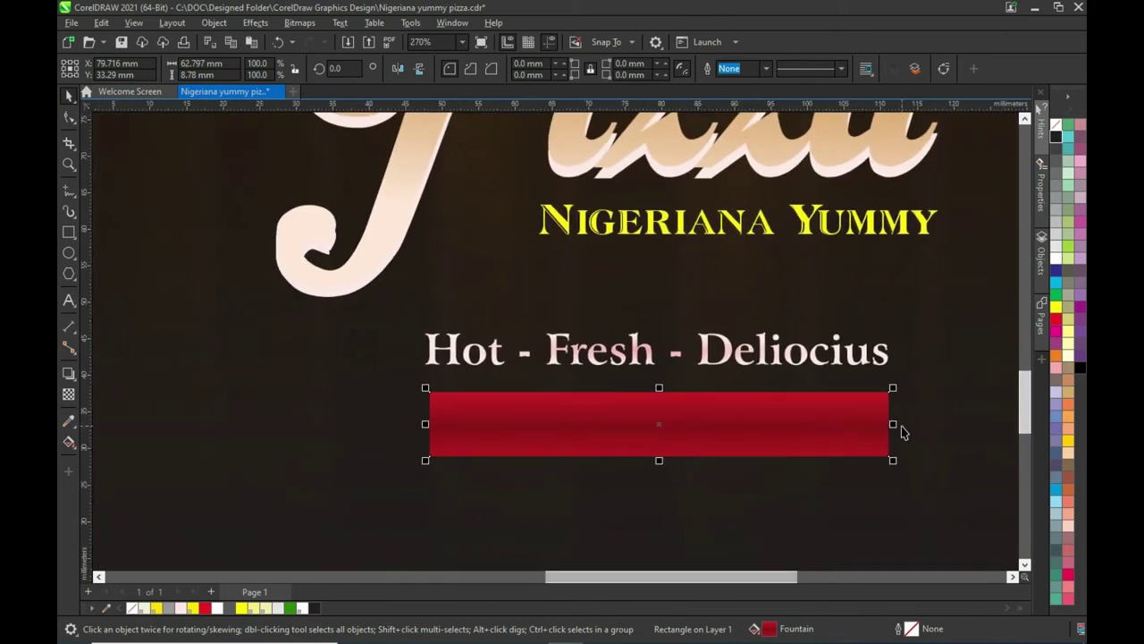
{"action": "left_click_drag", "start_coordinate": [892, 423], "coordinate": [388, 445]}
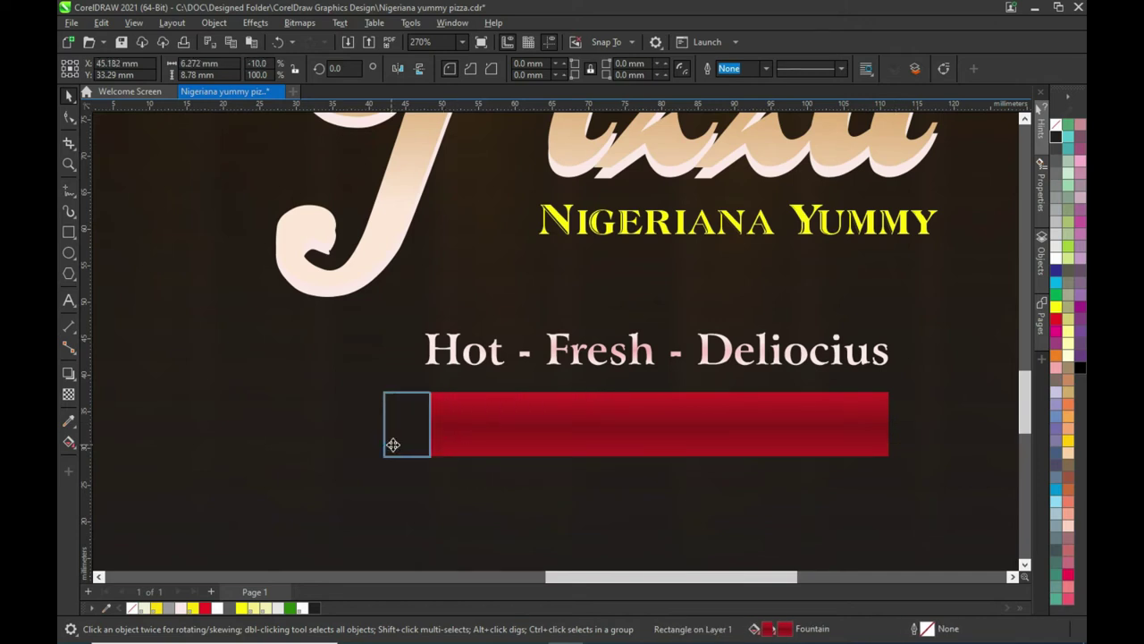
Shorten the small piece from the top to about 6.27 × 7.63 mm.
{"action": "scroll", "coordinate": [421, 429], "scroll_direction": "up", "scroll_amount": 2}
{"action": "scroll", "coordinate": [428, 422], "scroll_direction": "up", "scroll_amount": 1}
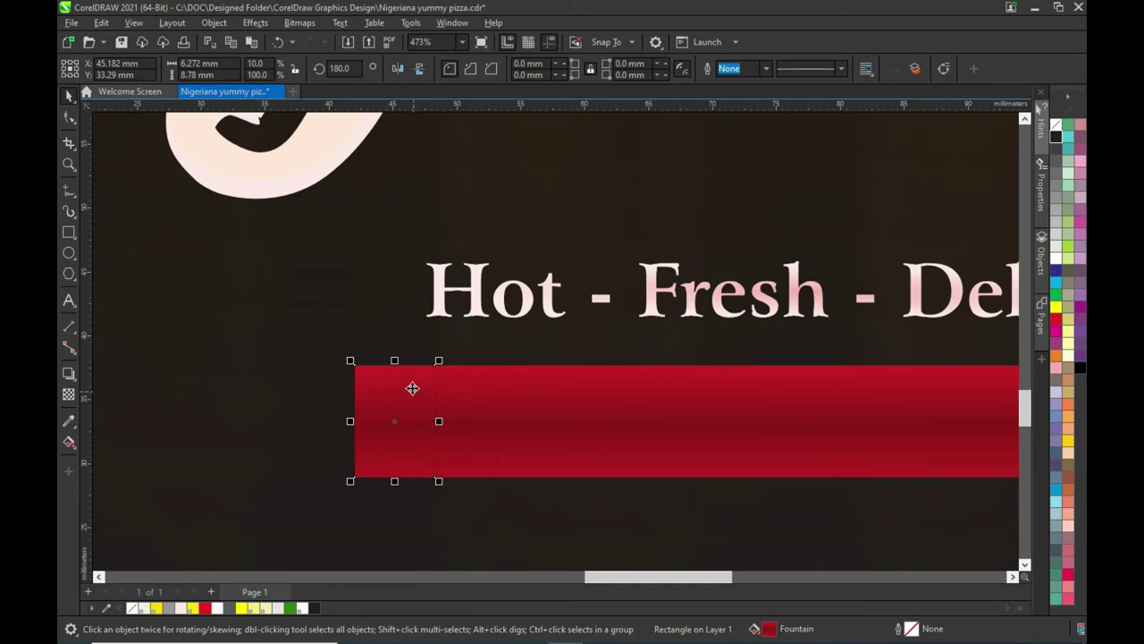
{"action": "left_click_drag", "start_coordinate": [394, 361], "coordinate": [401, 379]}
{"action": "left_click", "coordinate": [496, 399]}
{"action": "left_click", "coordinate": [404, 430]}
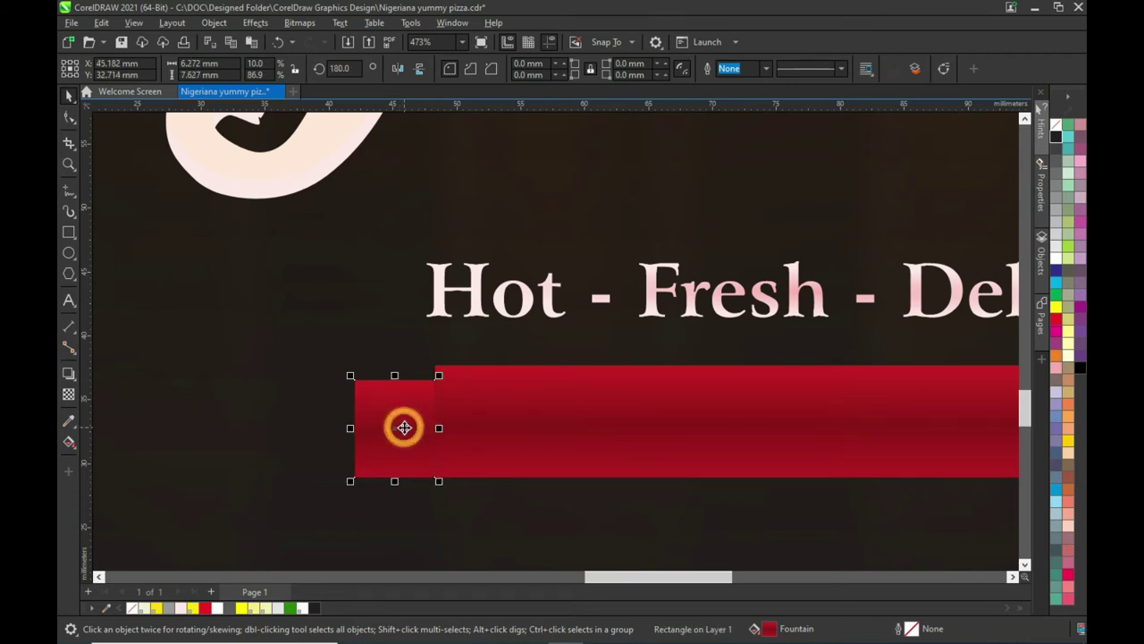
{"action": "left_click", "coordinate": [68, 117]}
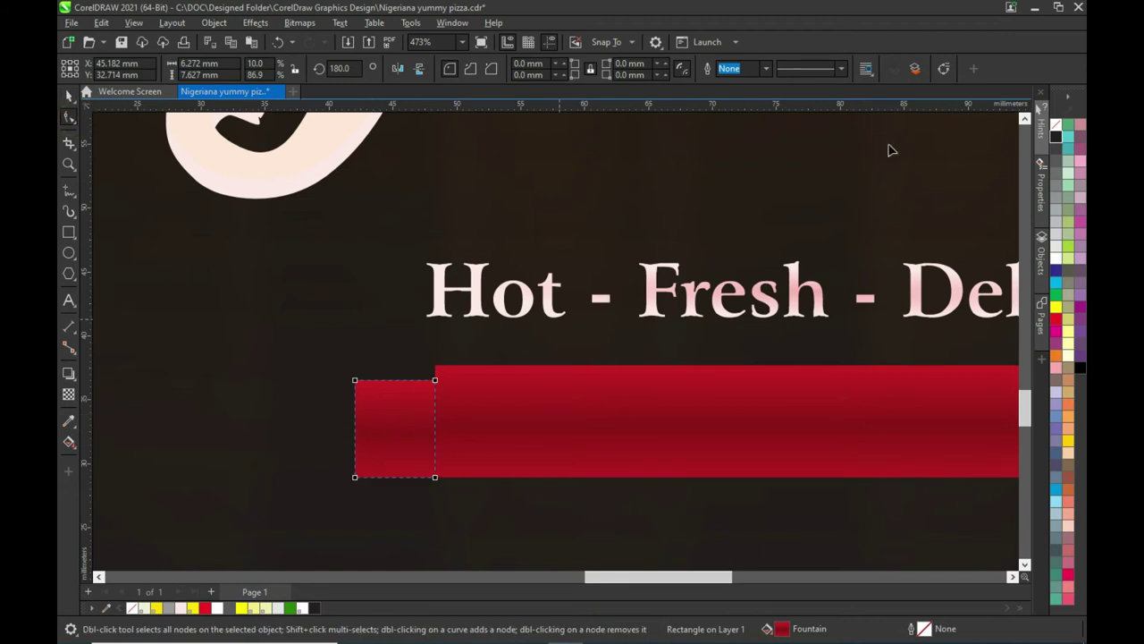
Select the small piece's left nodes and stretch its left edge further left.
{"action": "left_click", "coordinate": [943, 69]}
{"action": "mouse_move", "coordinate": [345, 355]}
{"action": "left_mouse_down"}
{"action": "mouse_move", "coordinate": [400, 547]}
{"action": "mouse_move", "coordinate": [391, 522]}
{"action": "left_mouse_up"}
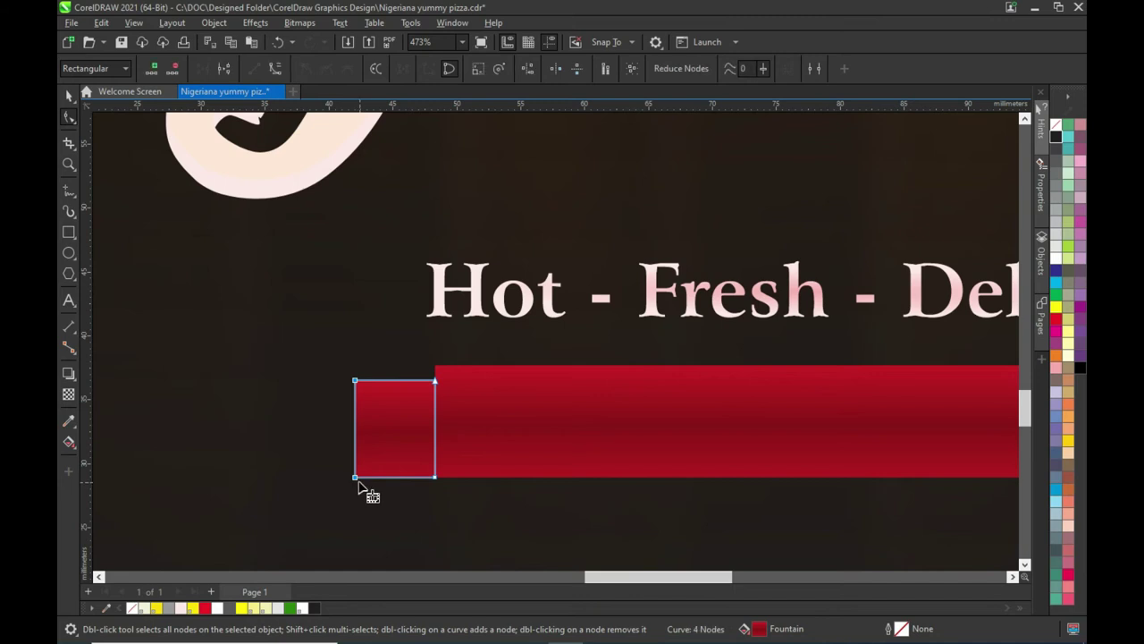
{"action": "left_click_drag", "start_coordinate": [356, 480], "coordinate": [320, 479]}
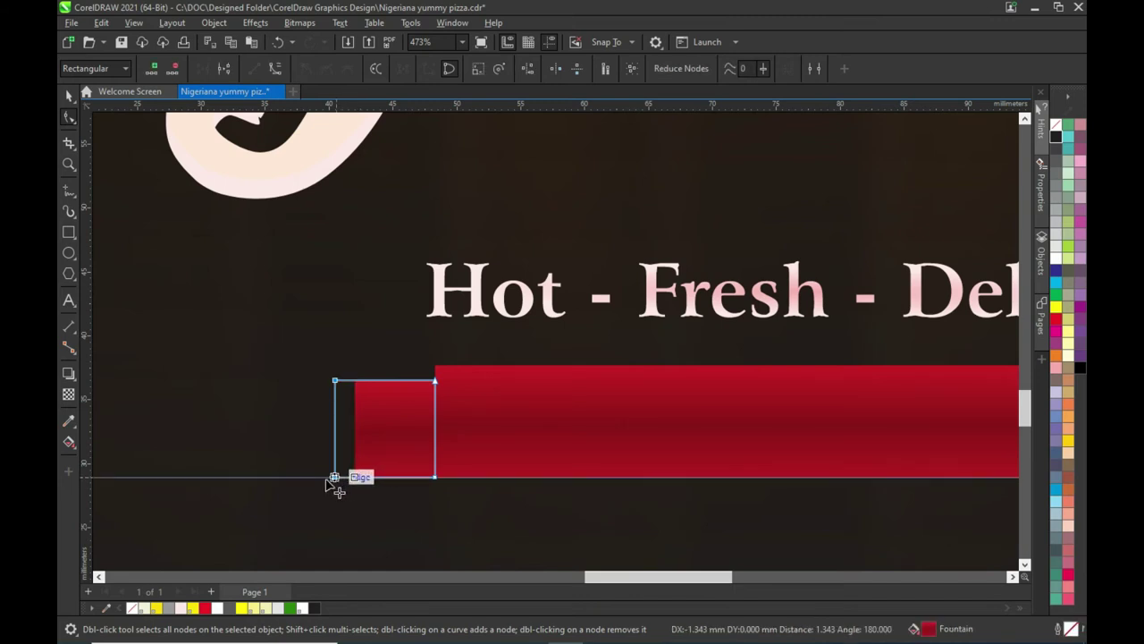
{"action": "left_click_drag", "start_coordinate": [320, 479], "coordinate": [322, 479]}
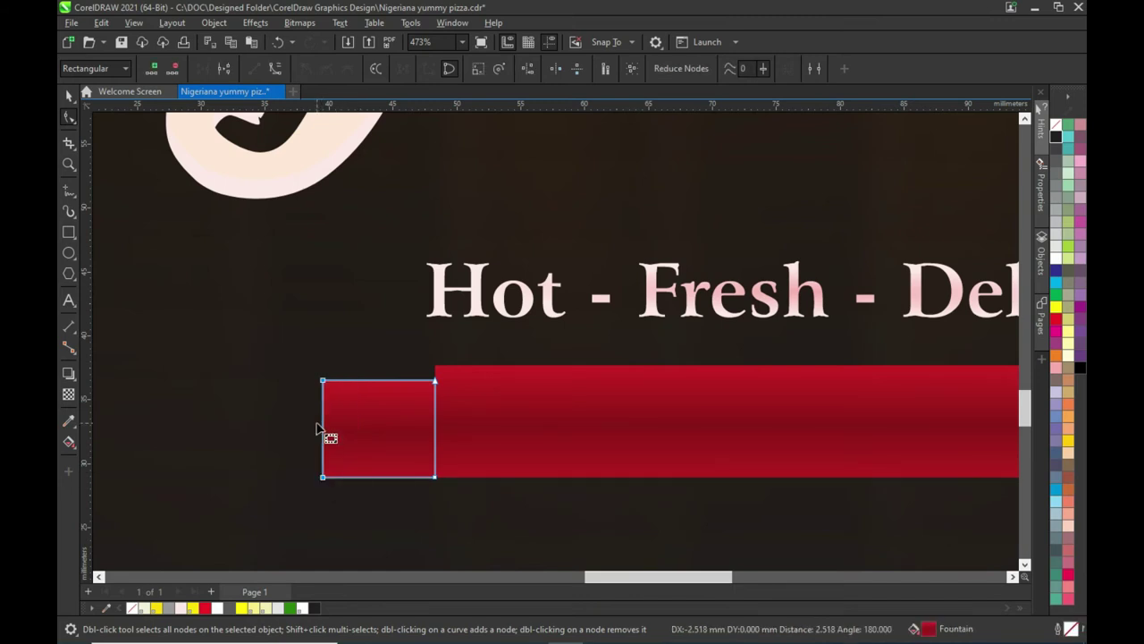
Convert the piece to curves and pull a new mid node inward to cut a V-notch.
{"action": "left_click", "coordinate": [340, 433]}
{"action": "left_click", "coordinate": [289, 417]}
{"action": "left_click", "coordinate": [378, 420]}
{"action": "key", "text": "ctrl+q"}
{"action": "double_click", "coordinate": [324, 428]}
{"action": "left_click_drag", "start_coordinate": [324, 429], "coordinate": [370, 429]}
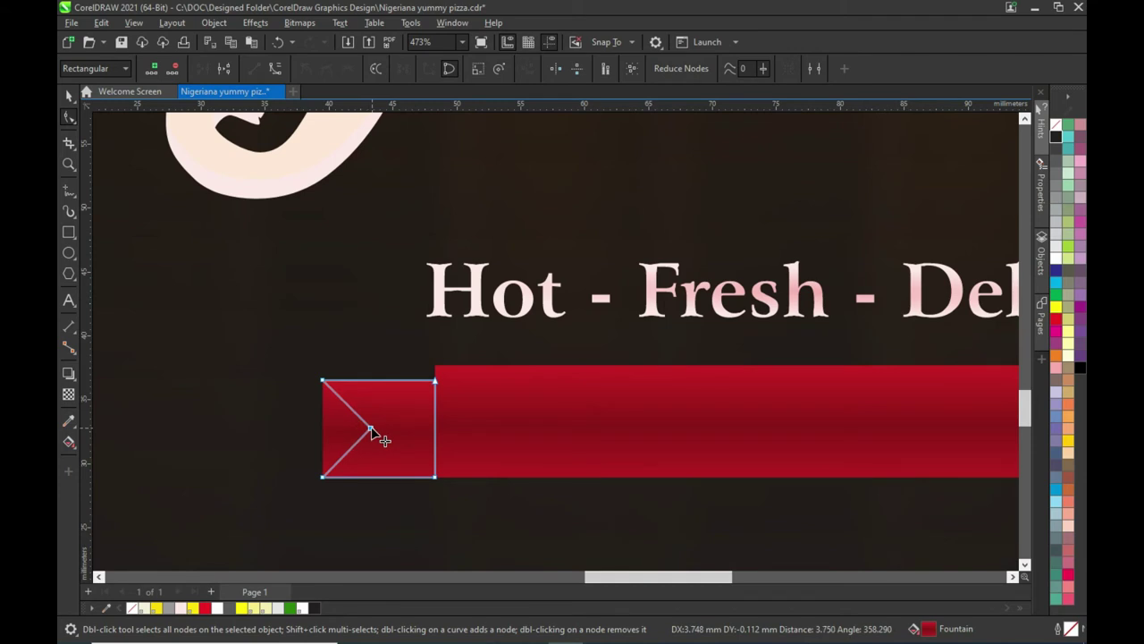
{"action": "left_click_drag", "start_coordinate": [370, 430], "coordinate": [358, 428]}
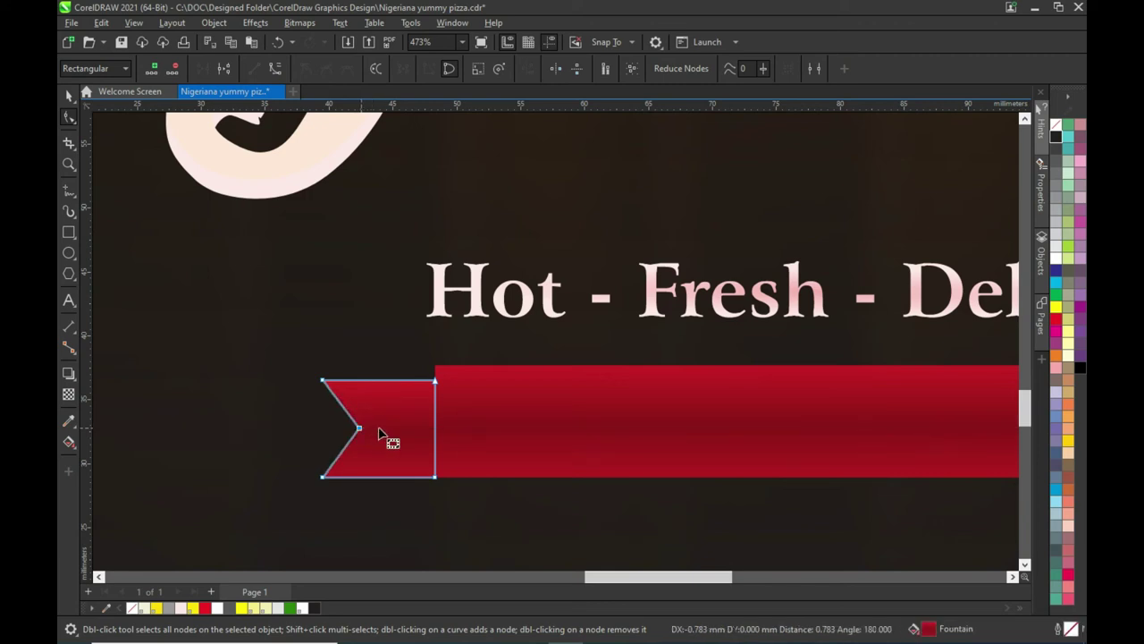
{"action": "left_click", "coordinate": [68, 96]}
{"action": "scroll", "coordinate": [501, 447], "scroll_direction": "down", "scroll_amount": 2}
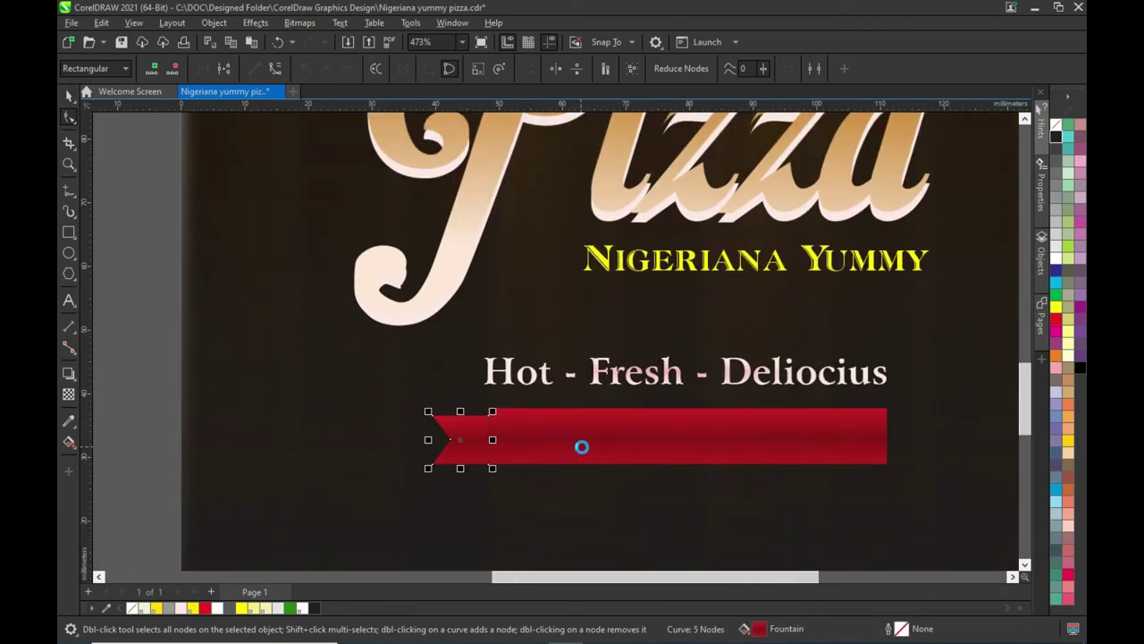
Reposition the tail's gradient to match the bar and brighten its middle red node.
{"action": "scroll", "coordinate": [580, 461], "scroll_direction": "up", "scroll_amount": 2}
{"action": "scroll", "coordinate": [477, 439], "scroll_direction": "up", "scroll_amount": 1}
{"action": "left_click", "coordinate": [69, 441]}
{"action": "left_click_drag", "start_coordinate": [328, 488], "coordinate": [328, 470]}
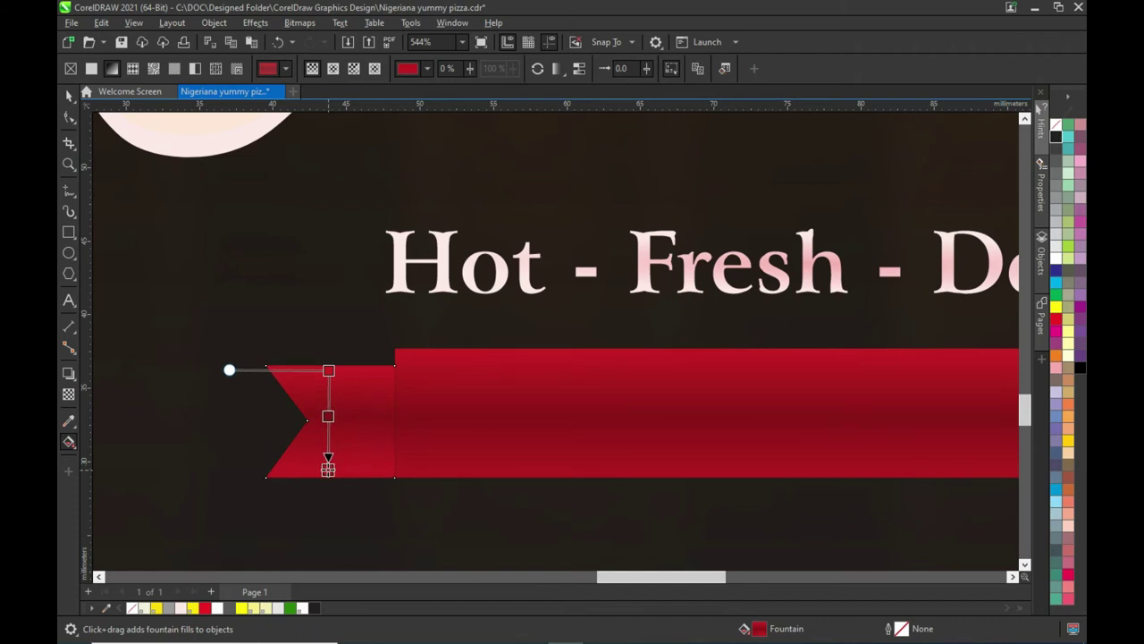
{"action": "left_click", "coordinate": [328, 416]}
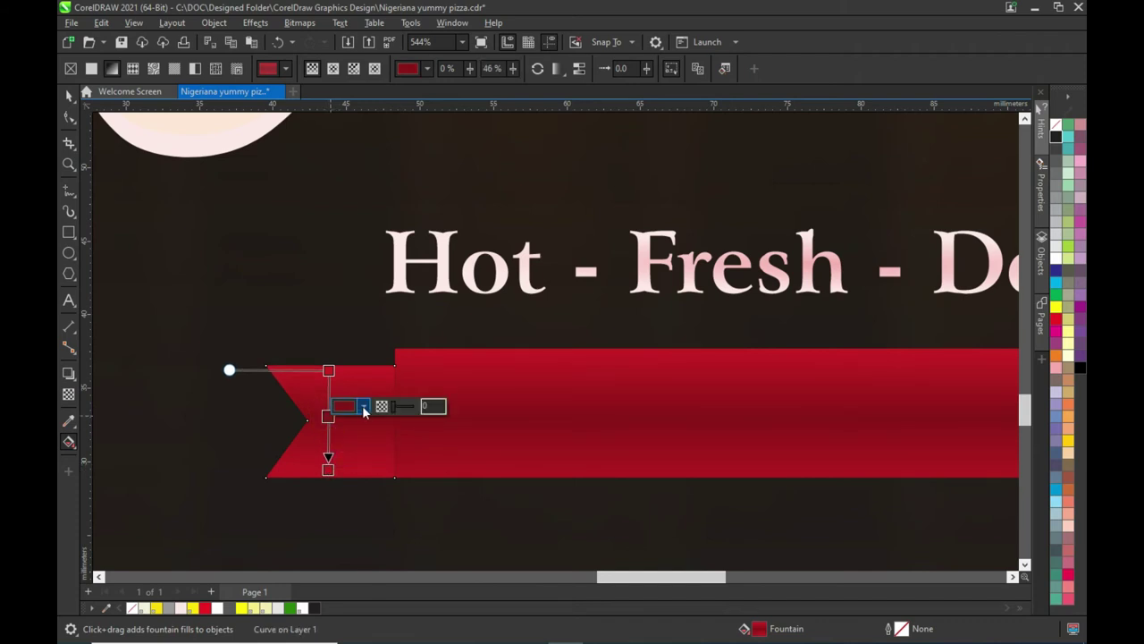
{"action": "left_click", "coordinate": [364, 410]}
{"action": "left_click_drag", "start_coordinate": [412, 507], "coordinate": [420, 498]}
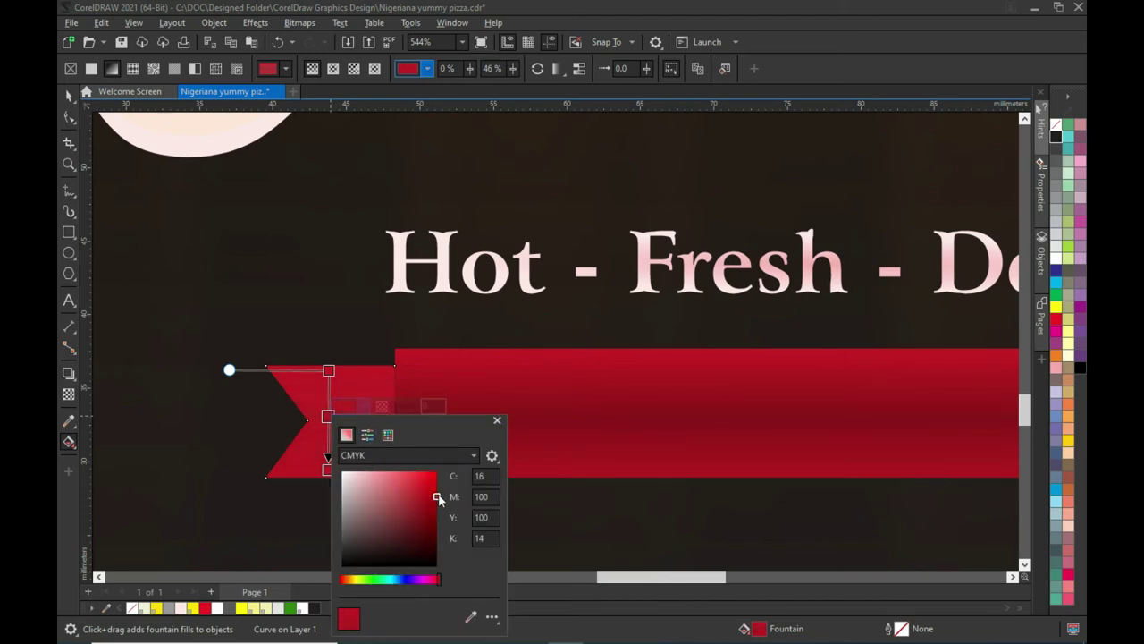
{"action": "left_click", "coordinate": [306, 457]}
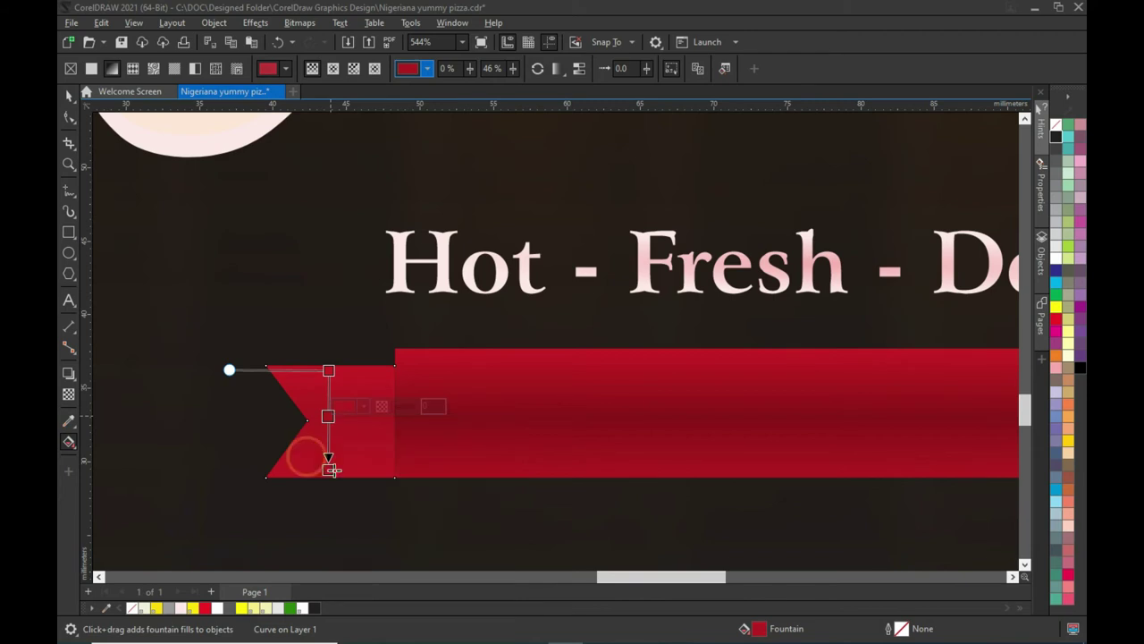
Set the tail gradient's bottom stop to a deep red.
{"action": "left_click", "coordinate": [328, 467]}
{"action": "left_click", "coordinate": [366, 461]}
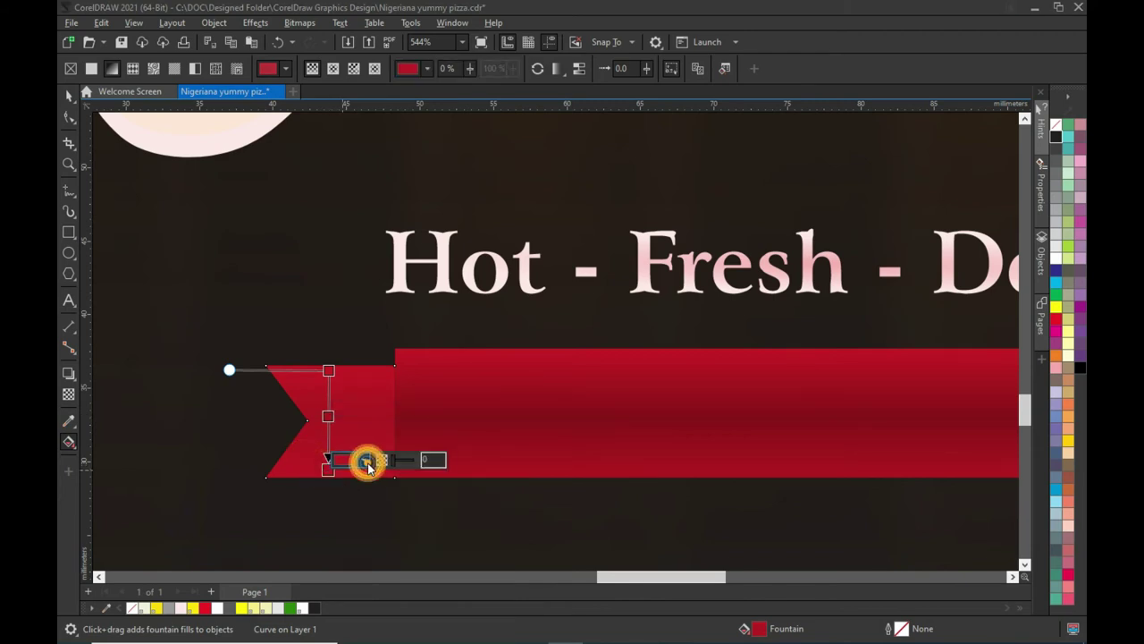
{"action": "left_click", "coordinate": [435, 338]}
{"action": "left_click_drag", "start_coordinate": [432, 339], "coordinate": [435, 325]}
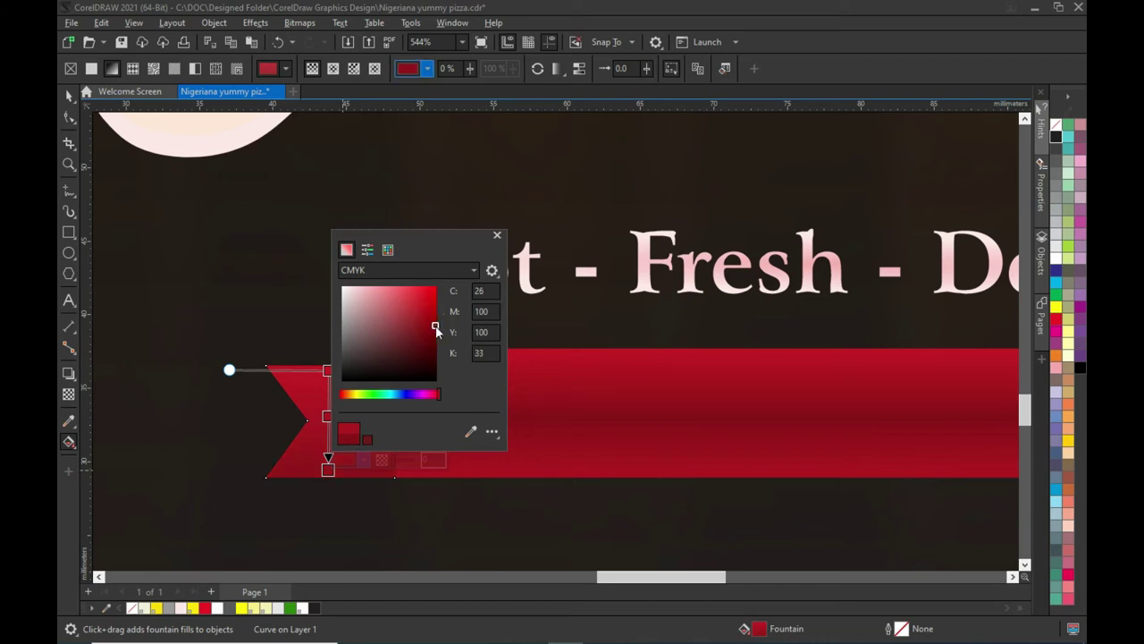
{"action": "left_click", "coordinate": [327, 371]}
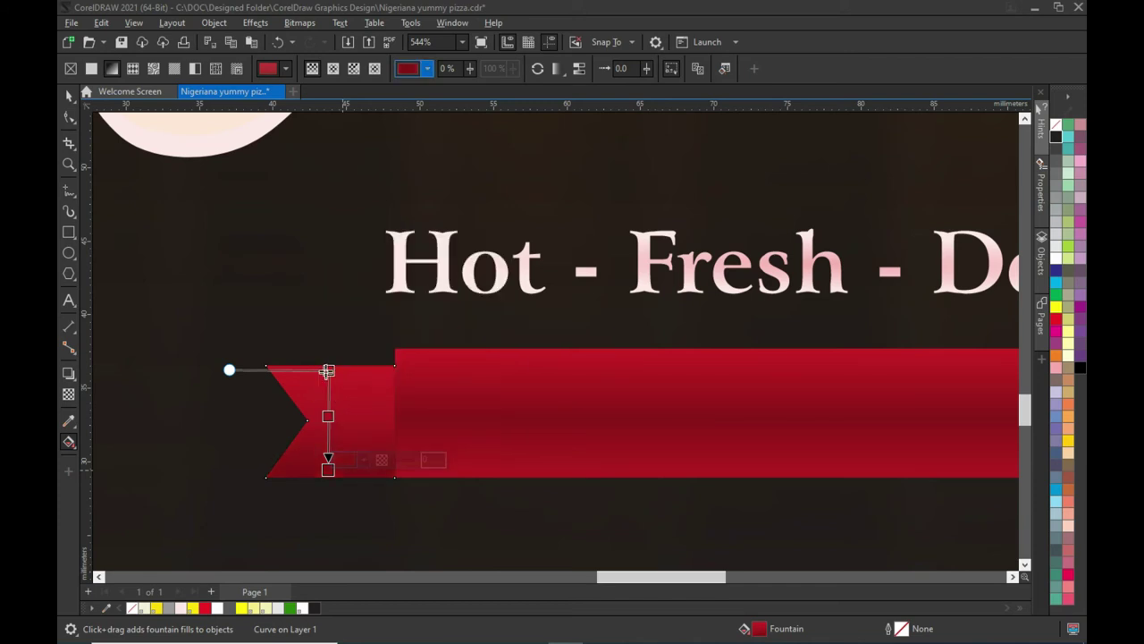
Colour the top stop by sampling the ribbon's red with the eyedropper.
{"action": "left_click", "coordinate": [328, 369]}
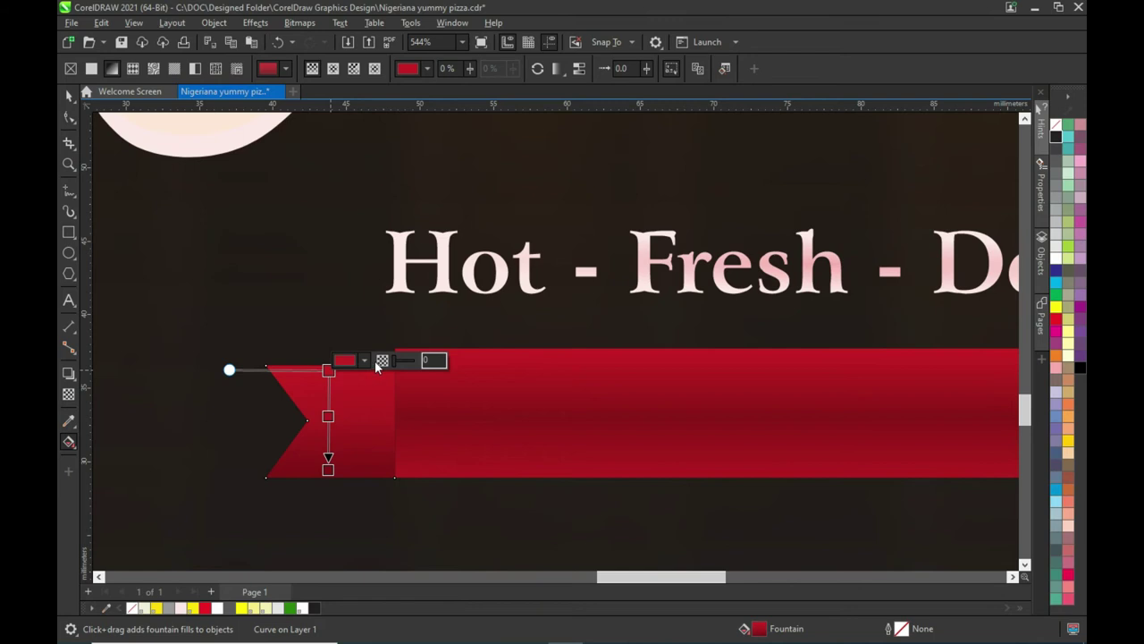
{"action": "left_click", "coordinate": [365, 360]}
{"action": "left_click", "coordinate": [470, 570]}
{"action": "left_click", "coordinate": [304, 452]}
{"action": "left_click", "coordinate": [320, 395]}
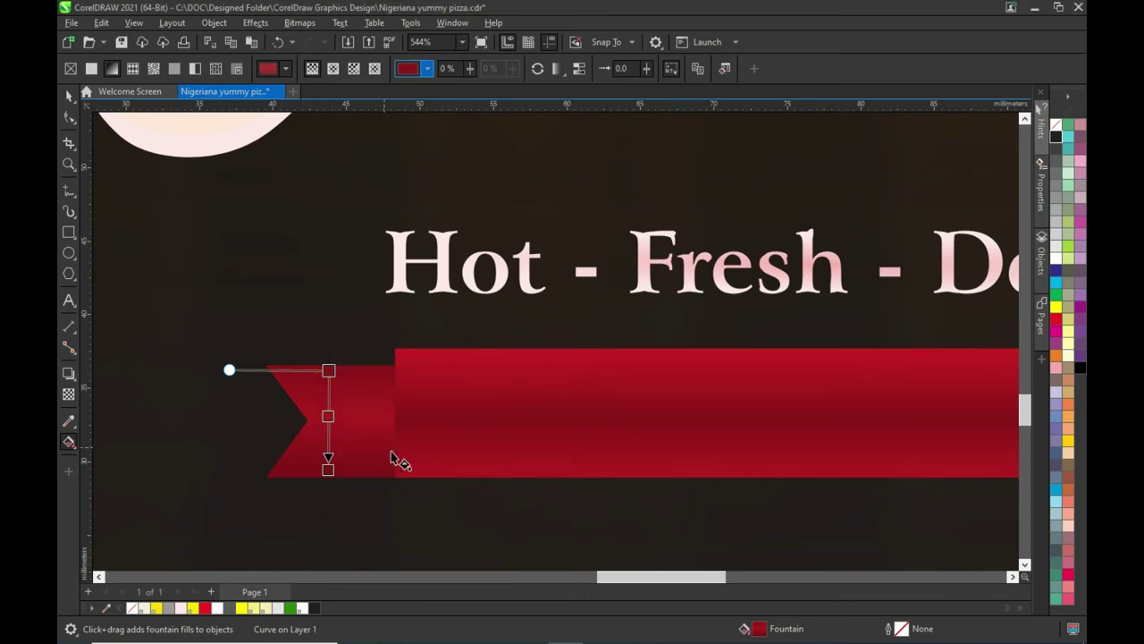
Redraw the folded end's gradient horizontally, from the tip's left edge toward the banner join.
{"action": "scroll", "coordinate": [487, 375], "scroll_direction": "down", "scroll_amount": 1}
{"action": "scroll", "coordinate": [475, 376], "scroll_direction": "down", "scroll_amount": 1}
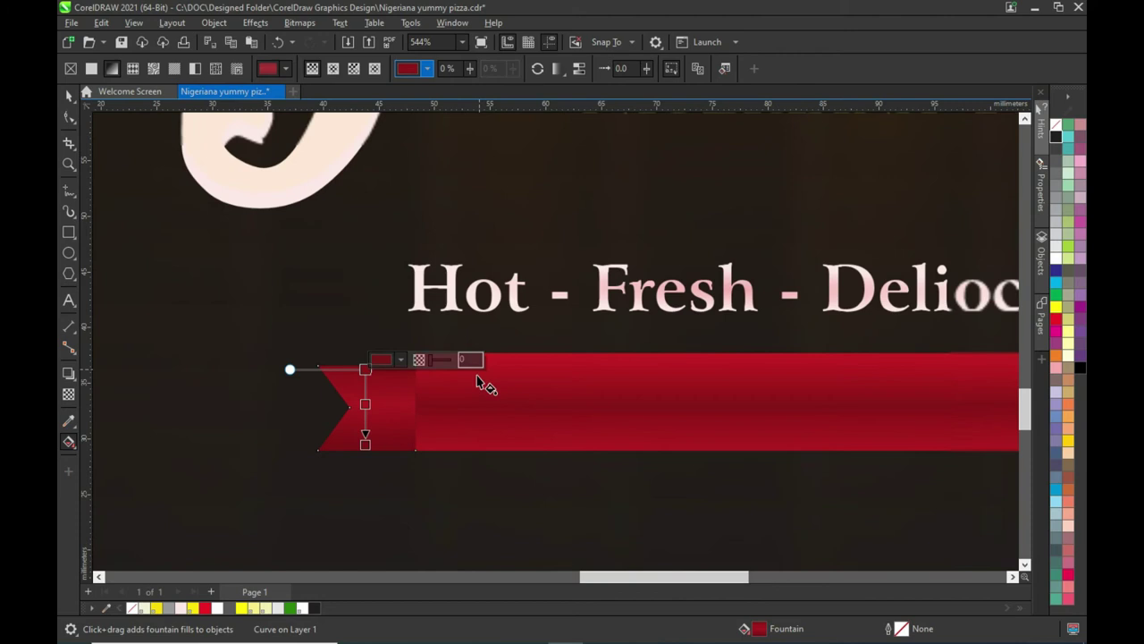
{"action": "left_click", "coordinate": [69, 95]}
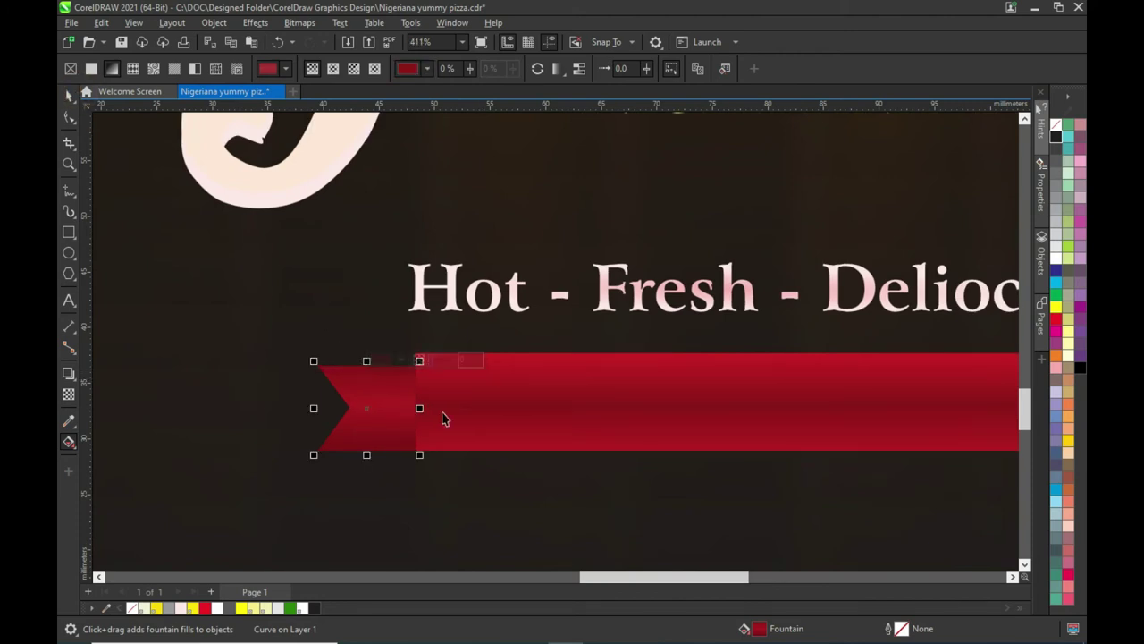
{"action": "key", "text": "space"}
{"action": "left_click", "coordinate": [394, 411]}
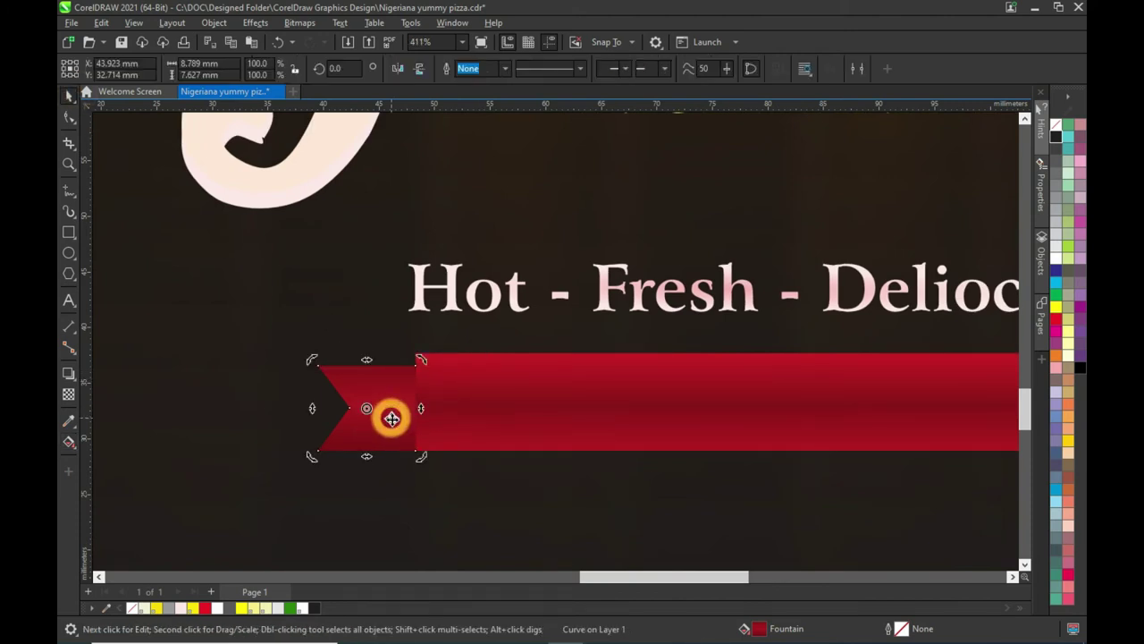
{"action": "left_click", "coordinate": [68, 442]}
{"action": "left_click_drag", "start_coordinate": [289, 365], "coordinate": [368, 374]}
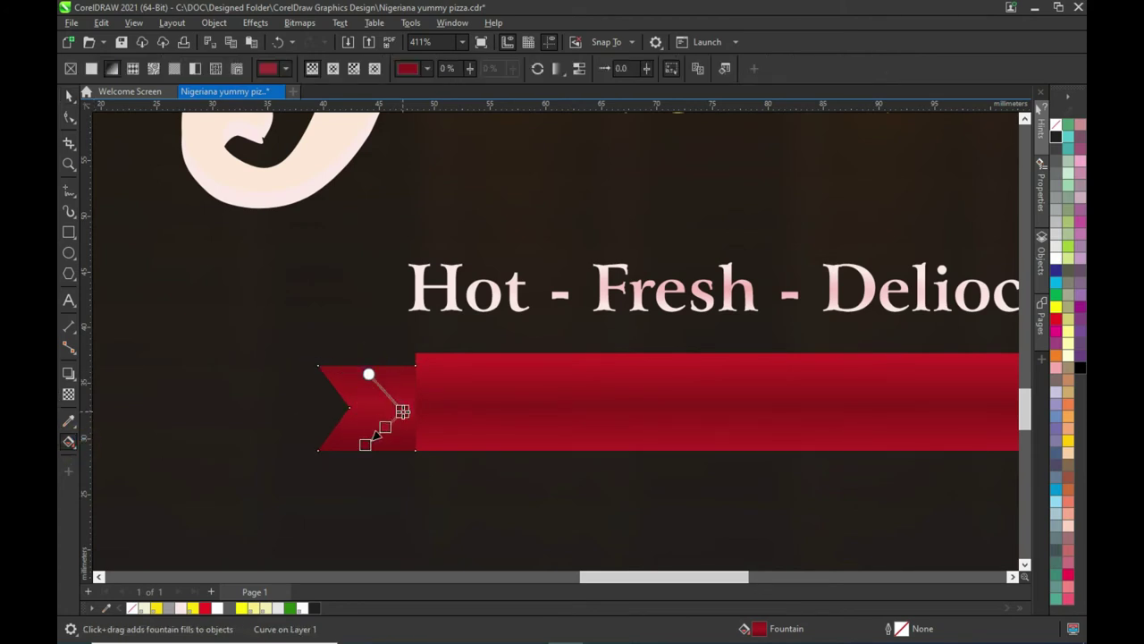
{"action": "left_click_drag", "start_coordinate": [366, 444], "coordinate": [352, 410]}
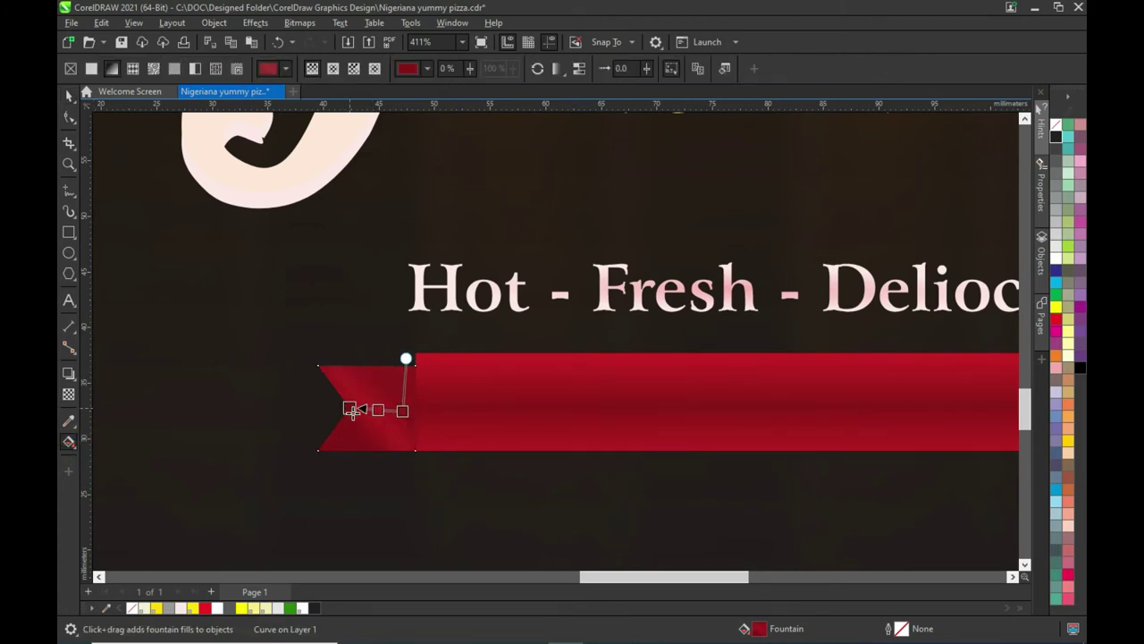
{"action": "left_click_drag", "start_coordinate": [350, 411], "coordinate": [314, 409]}
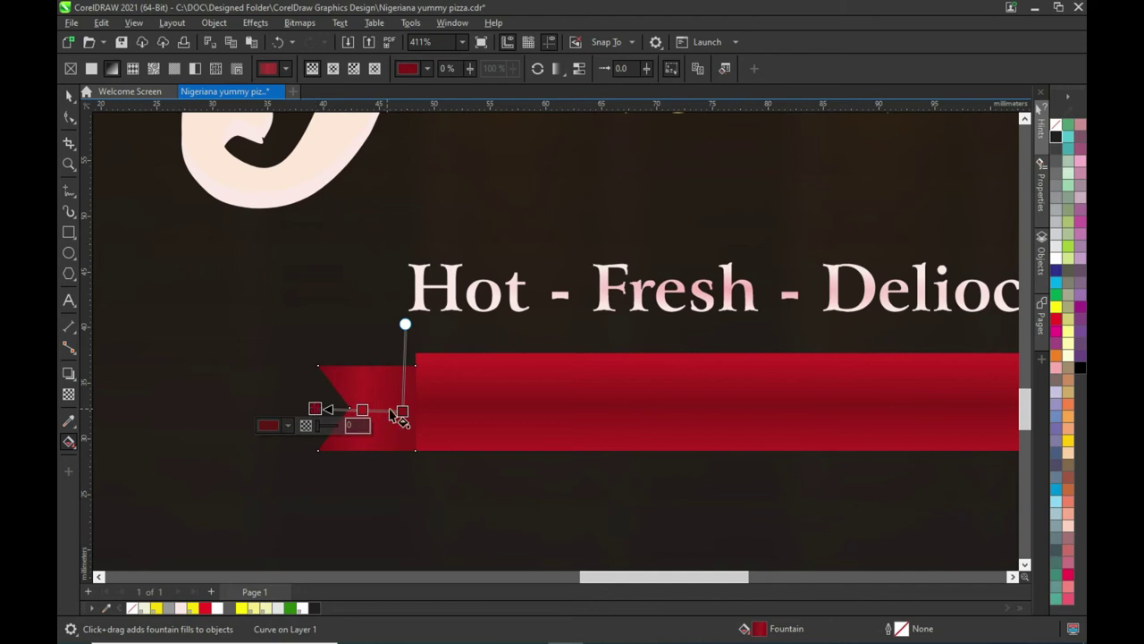
{"action": "mouse_move", "coordinate": [402, 411]}
{"action": "left_mouse_down"}
{"action": "mouse_move", "coordinate": [414, 409]}
{"action": "mouse_move", "coordinate": [401, 409]}
{"action": "left_mouse_up"}
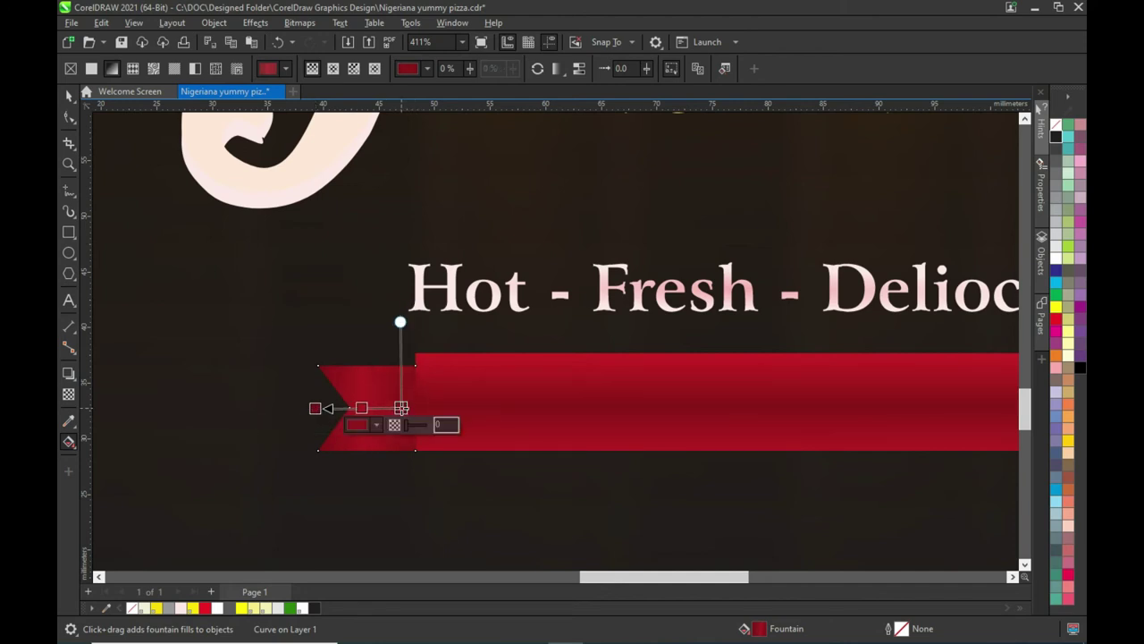
{"action": "left_click", "coordinate": [65, 99]}
Check the shading, then nudge the left tip's gradient end slightly right.
{"action": "scroll", "coordinate": [544, 370], "scroll_direction": "down", "scroll_amount": 2}
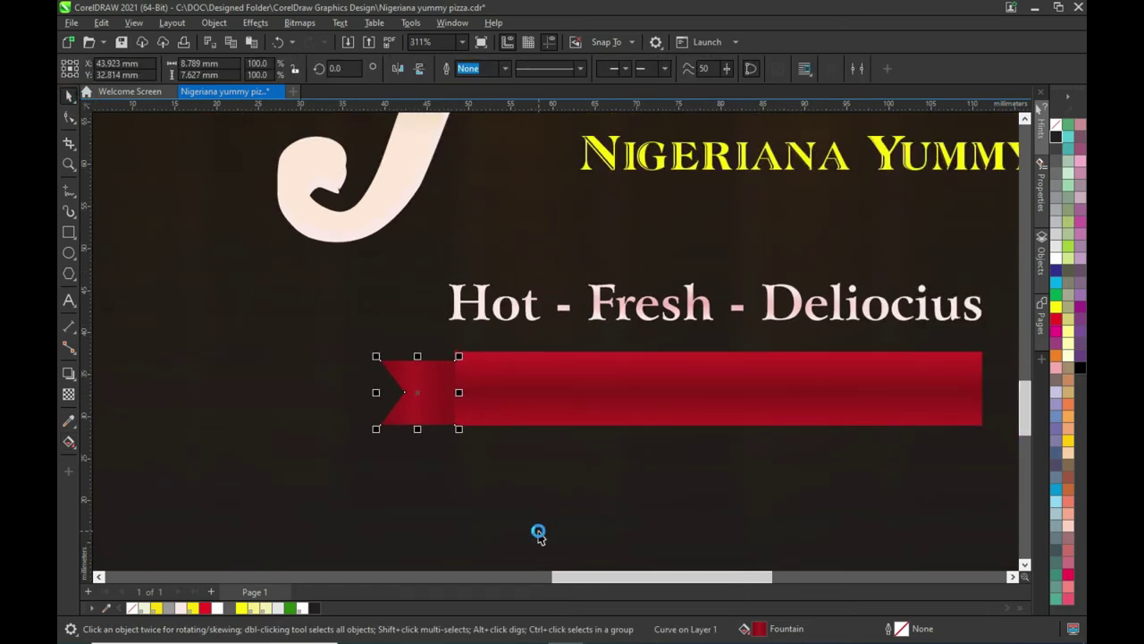
{"action": "left_click", "coordinate": [658, 458]}
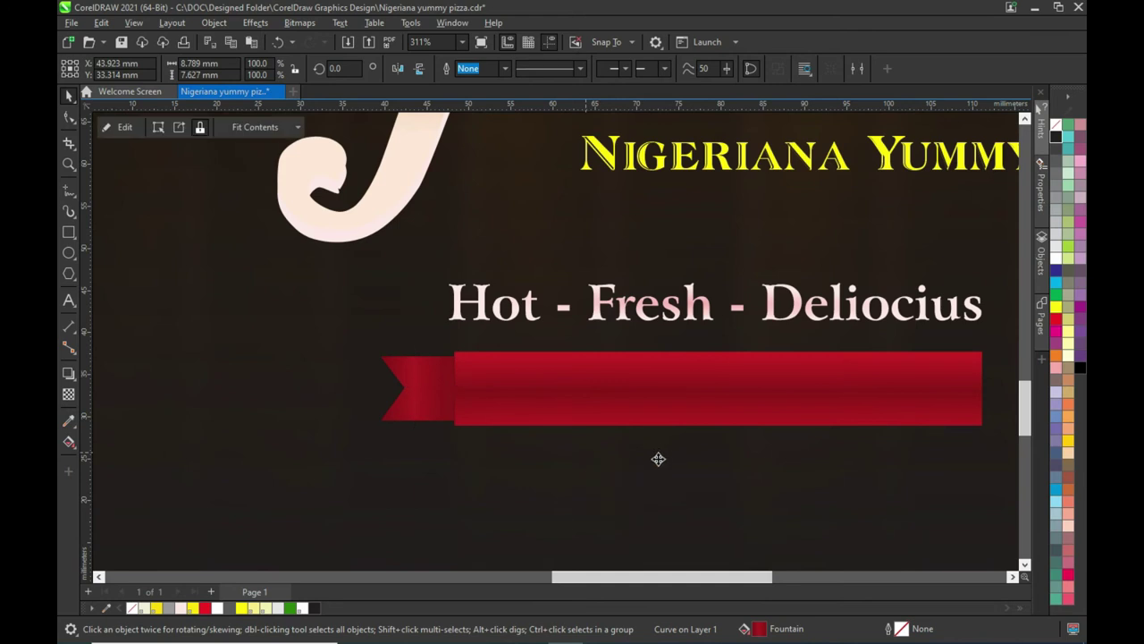
{"action": "left_click", "coordinate": [594, 427]}
{"action": "scroll", "coordinate": [653, 412], "scroll_direction": "down", "scroll_amount": 1}
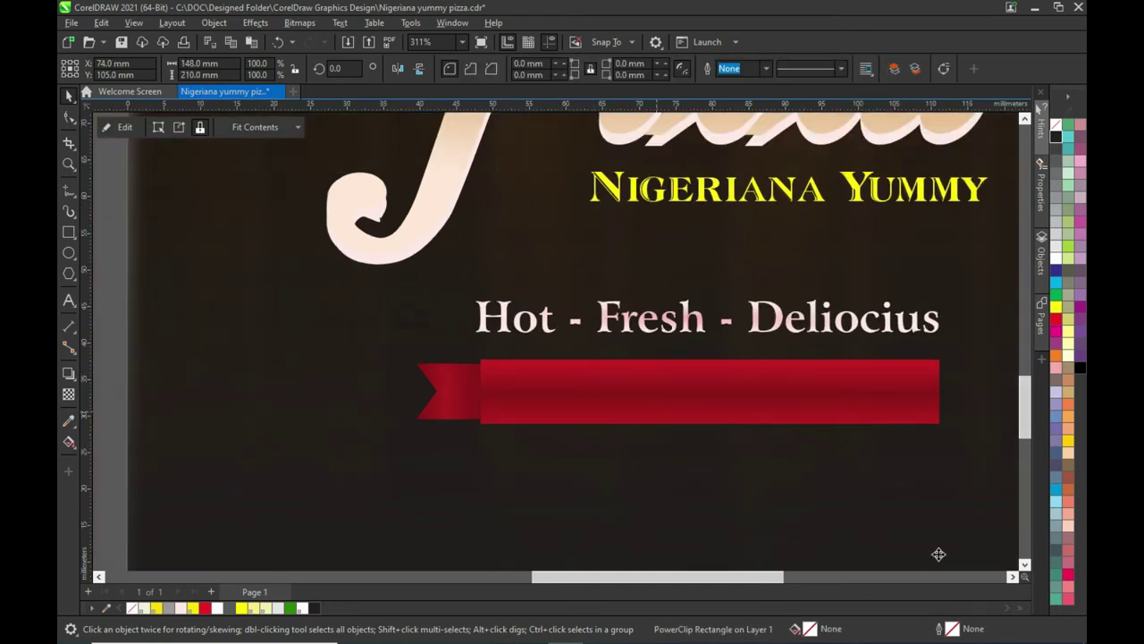
{"action": "left_click_drag", "start_coordinate": [715, 579], "coordinate": [763, 578]}
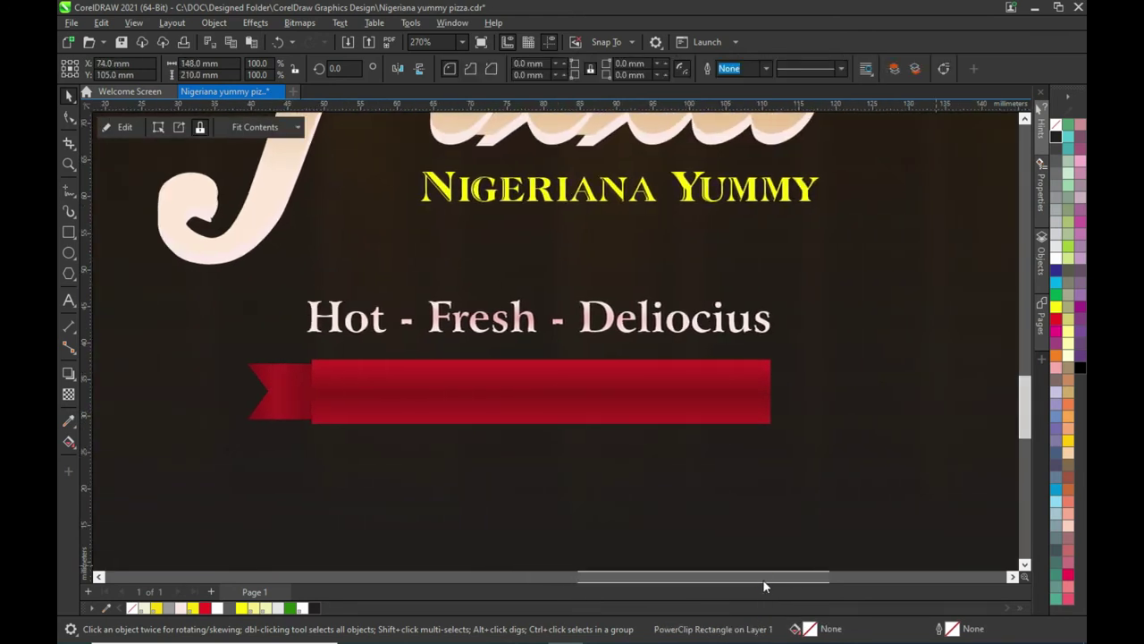
{"action": "scroll", "coordinate": [289, 408], "scroll_direction": "up", "scroll_amount": 1}
{"action": "scroll", "coordinate": [288, 407], "scroll_direction": "up", "scroll_amount": 1}
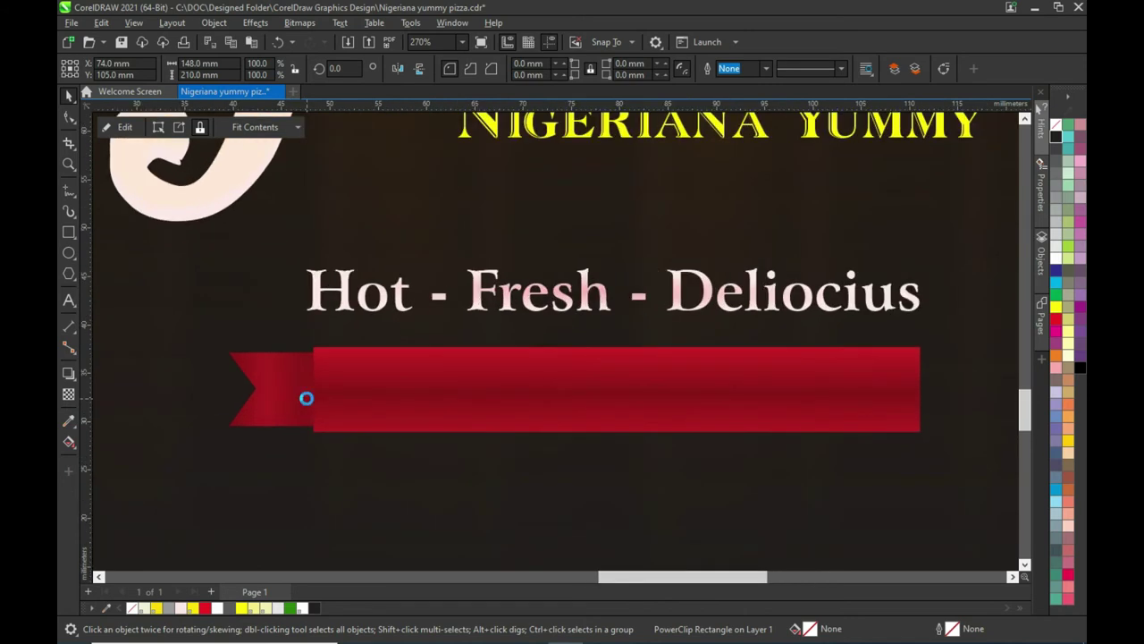
{"action": "scroll", "coordinate": [288, 404], "scroll_direction": "up", "scroll_amount": 1}
{"action": "left_click", "coordinate": [285, 397]}
{"action": "left_click", "coordinate": [69, 442]}
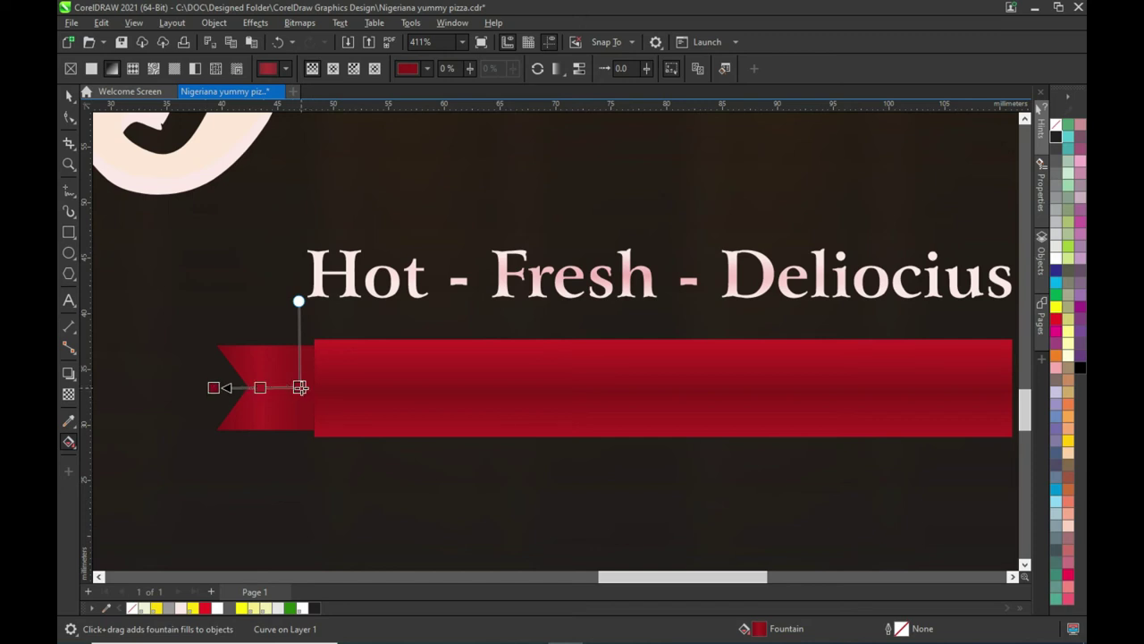
{"action": "mouse_move", "coordinate": [300, 388]}
{"action": "left_mouse_down"}
{"action": "mouse_move", "coordinate": [375, 386]}
{"action": "mouse_move", "coordinate": [313, 387]}
{"action": "left_mouse_up"}
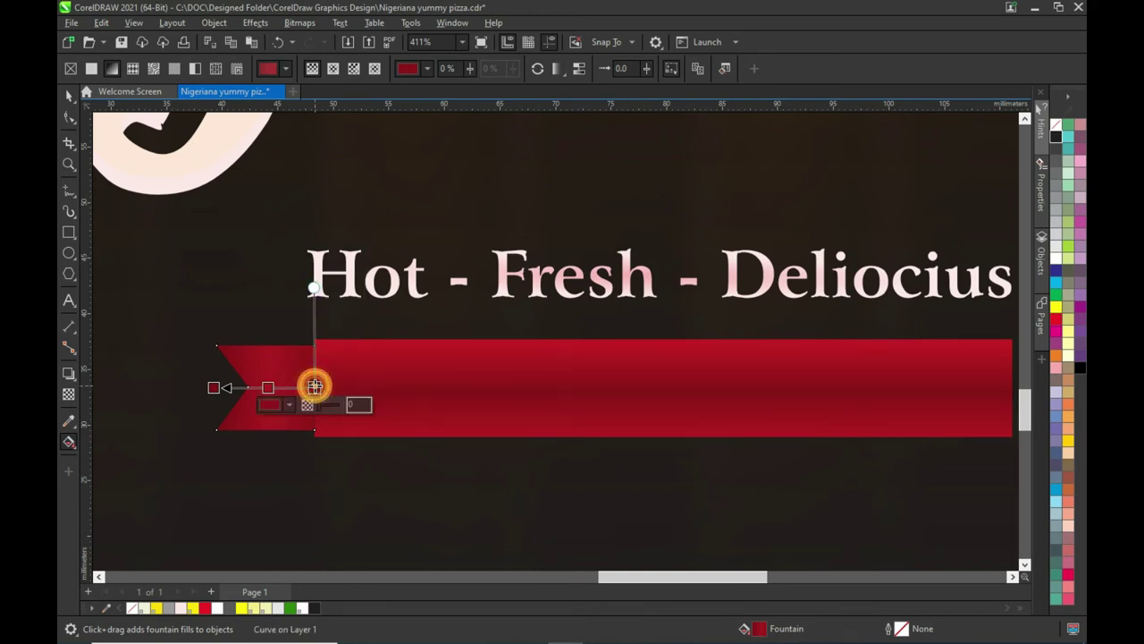
{"action": "left_click", "coordinate": [71, 94]}
{"action": "scroll", "coordinate": [384, 350], "scroll_direction": "down", "scroll_amount": 2}
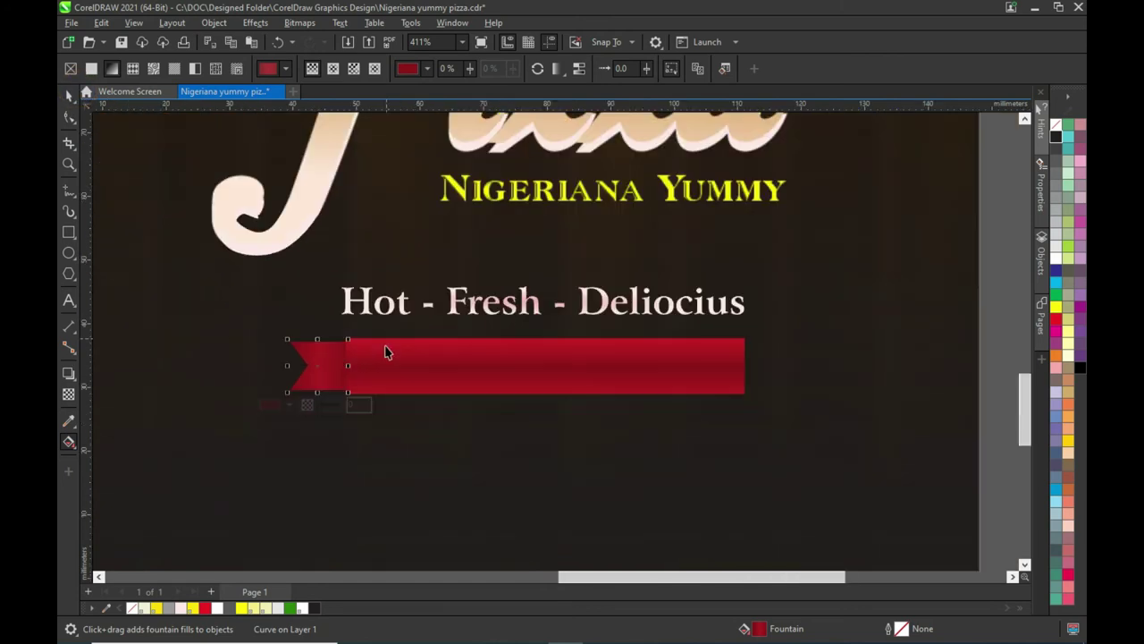
Copy the folded end to the ribbon's right side and rotate the copy 180.0°.
{"action": "left_click_drag", "start_coordinate": [329, 365], "coordinate": [329, 377]}
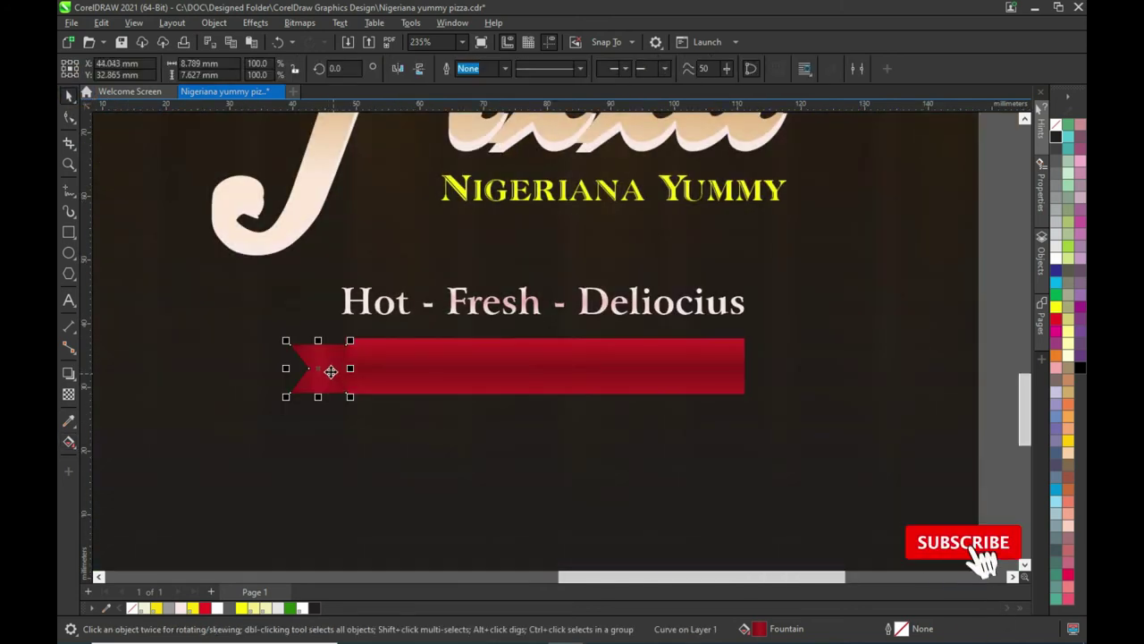
{"action": "mouse_move", "coordinate": [328, 372]}
{"action": "left_mouse_down"}
{"action": "mouse_move", "coordinate": [728, 376]}
{"action": "mouse_move", "coordinate": [724, 368]}
{"action": "left_mouse_up"}
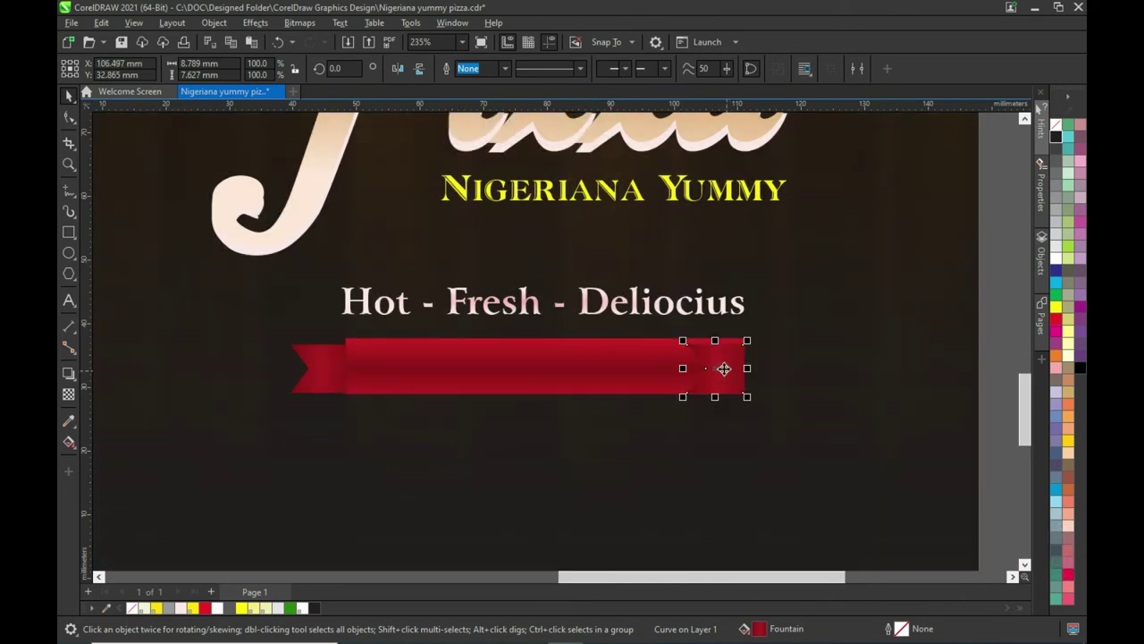
{"action": "left_click", "coordinate": [401, 69]}
Snap the flipped tail to the ribbon's right edge, aligned with the banner's bottom.
{"action": "scroll", "coordinate": [737, 366], "scroll_direction": "up", "scroll_amount": 2}
{"action": "left_click", "coordinate": [702, 362]}
{"action": "left_click_drag", "start_coordinate": [702, 363], "coordinate": [792, 366]}
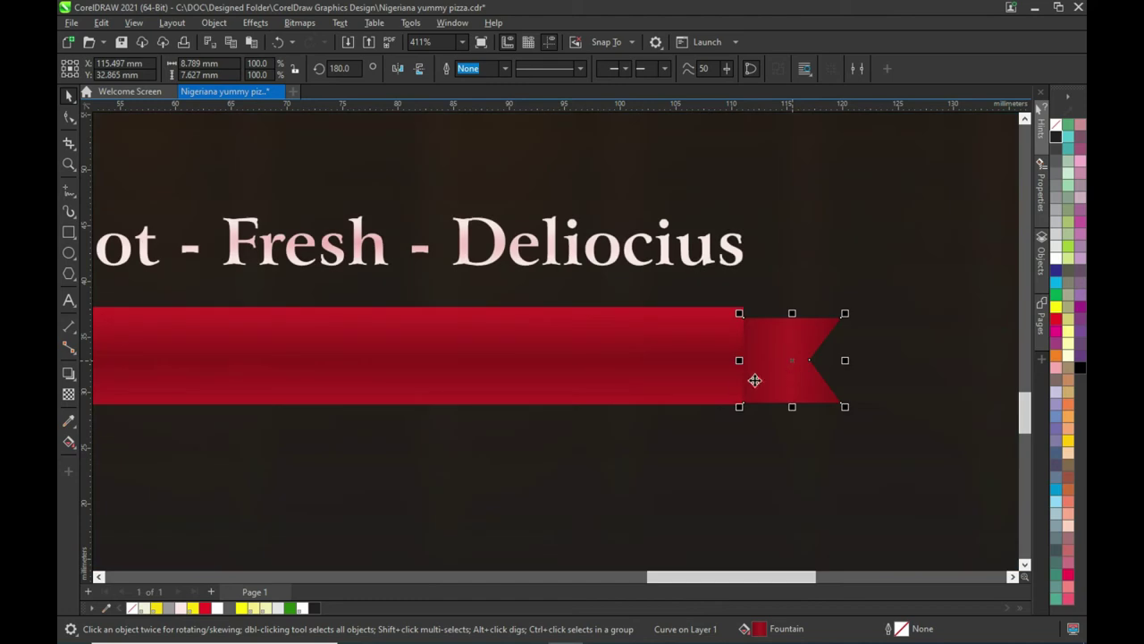
{"action": "left_click", "coordinate": [725, 438]}
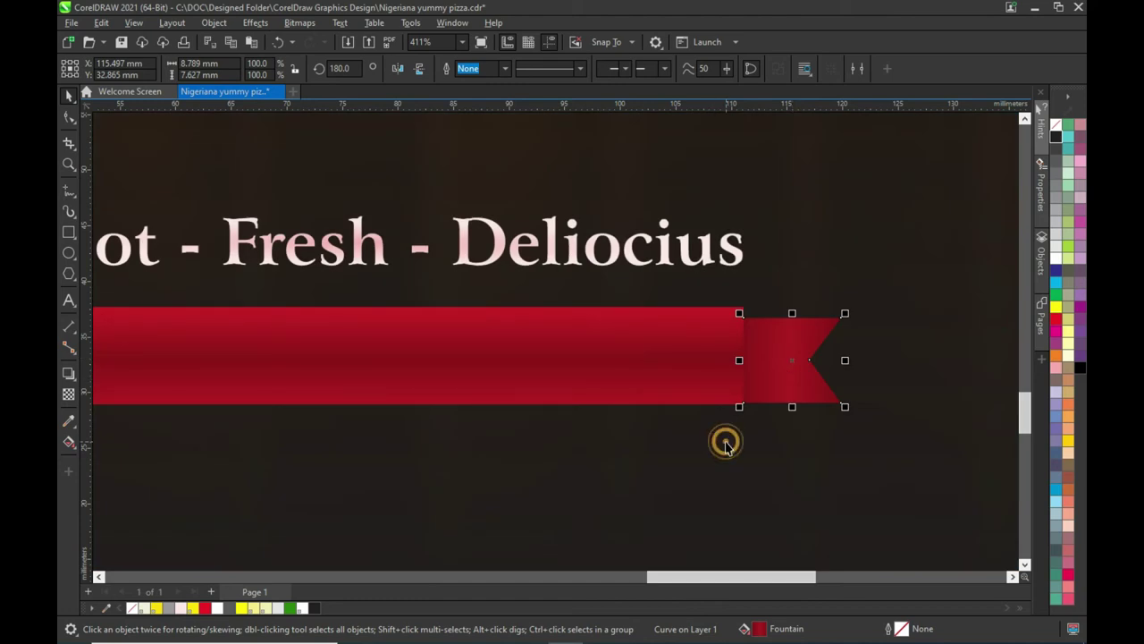
{"action": "left_click", "coordinate": [768, 401]}
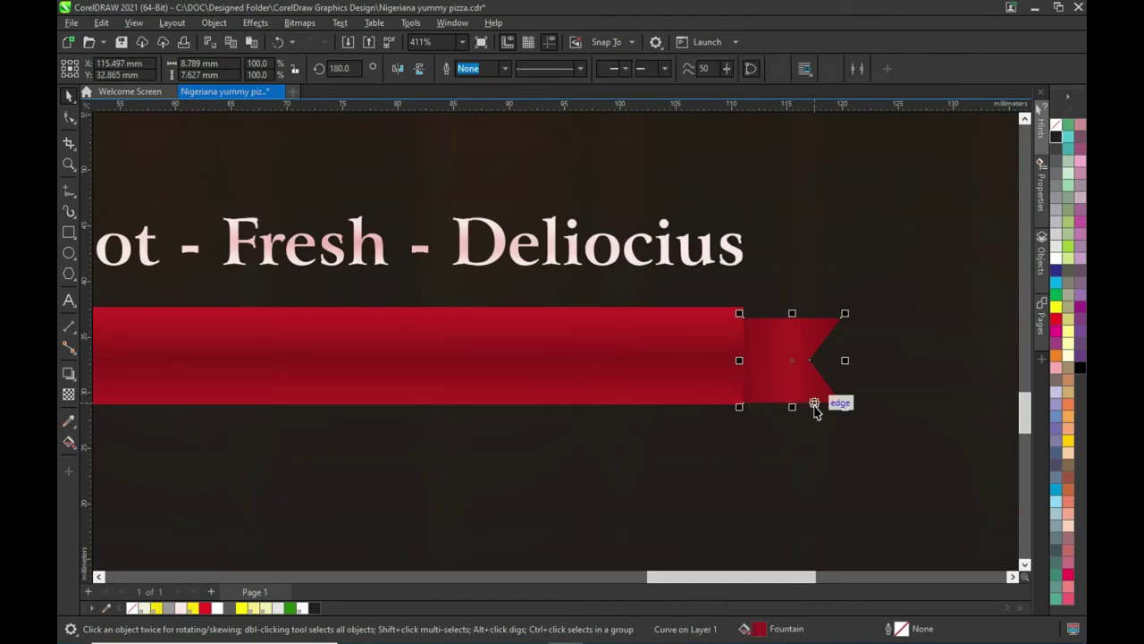
{"action": "left_click_drag", "start_coordinate": [815, 412], "coordinate": [814, 413]}
{"action": "left_click", "coordinate": [809, 447]}
{"action": "scroll", "coordinate": [773, 402], "scroll_direction": "down", "scroll_amount": 2}
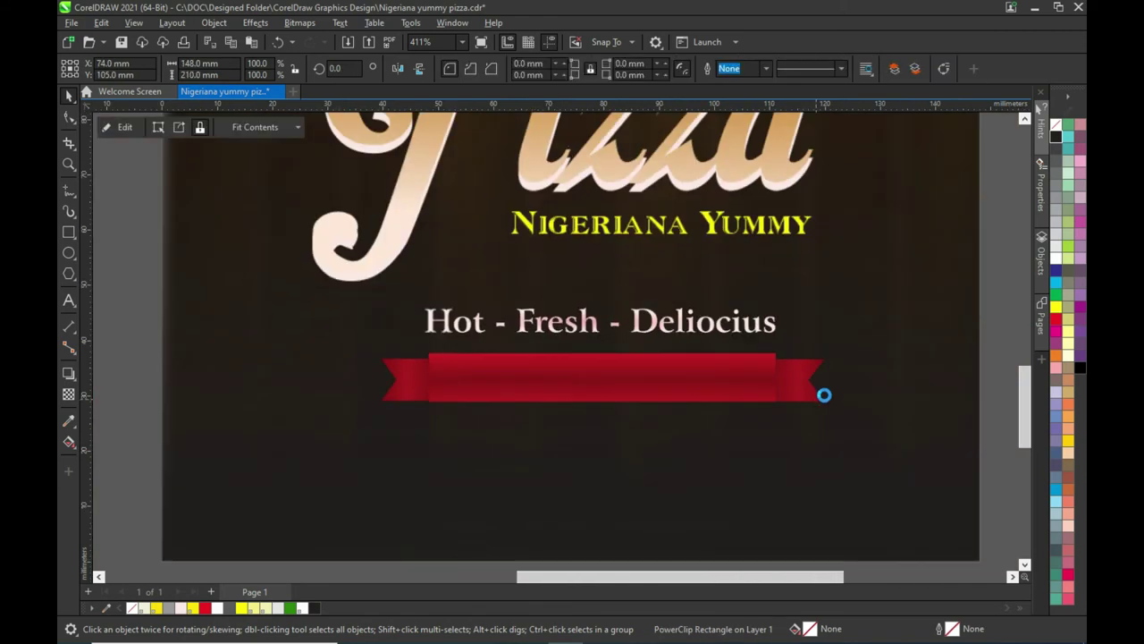
{"action": "scroll", "coordinate": [817, 396], "scroll_direction": "down", "scroll_amount": 1}
Place the Hot - Fresh - Deliocius tagline on the red ribbon, with the ribbon behind it.
{"action": "key", "text": "Escape"}
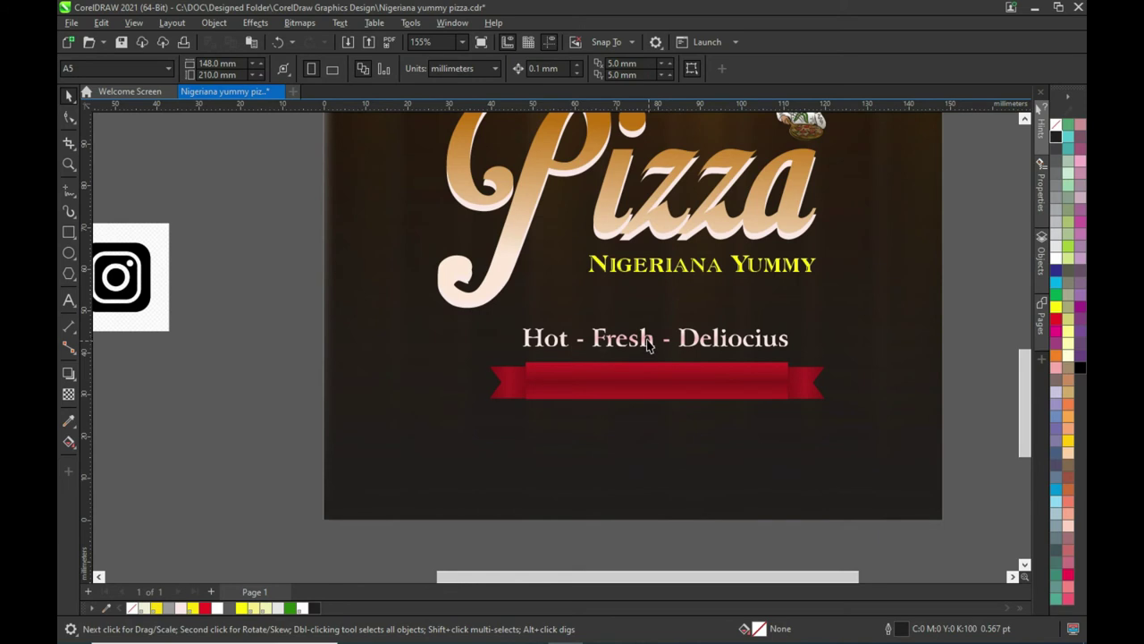
{"action": "left_click_drag", "start_coordinate": [650, 343], "coordinate": [657, 396]}
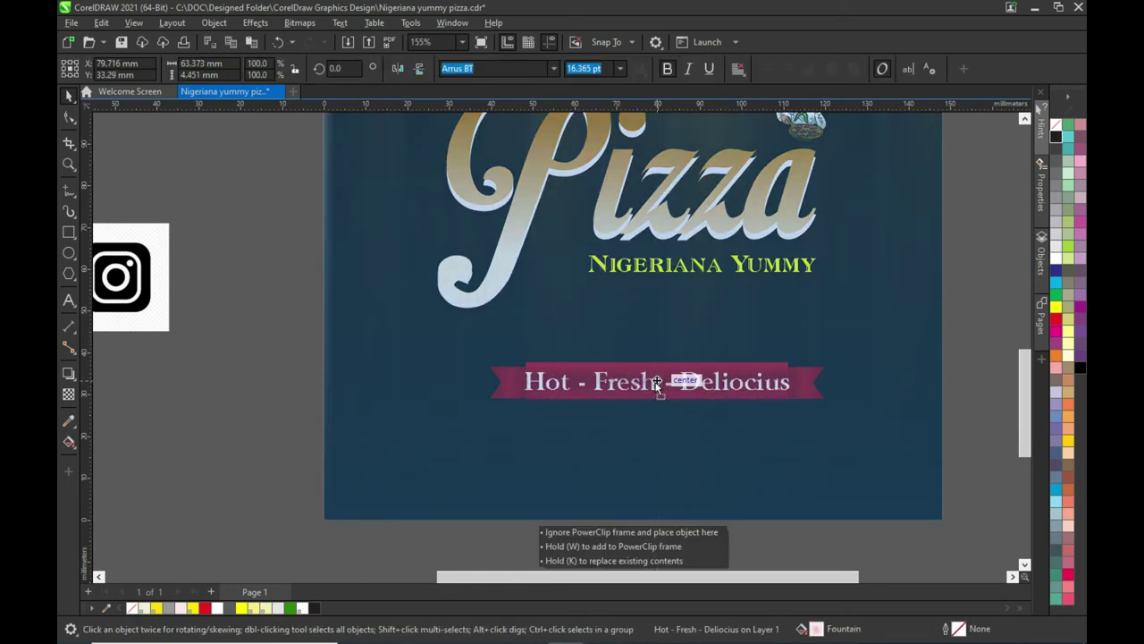
{"action": "left_click_drag", "start_coordinate": [657, 389], "coordinate": [655, 381]}
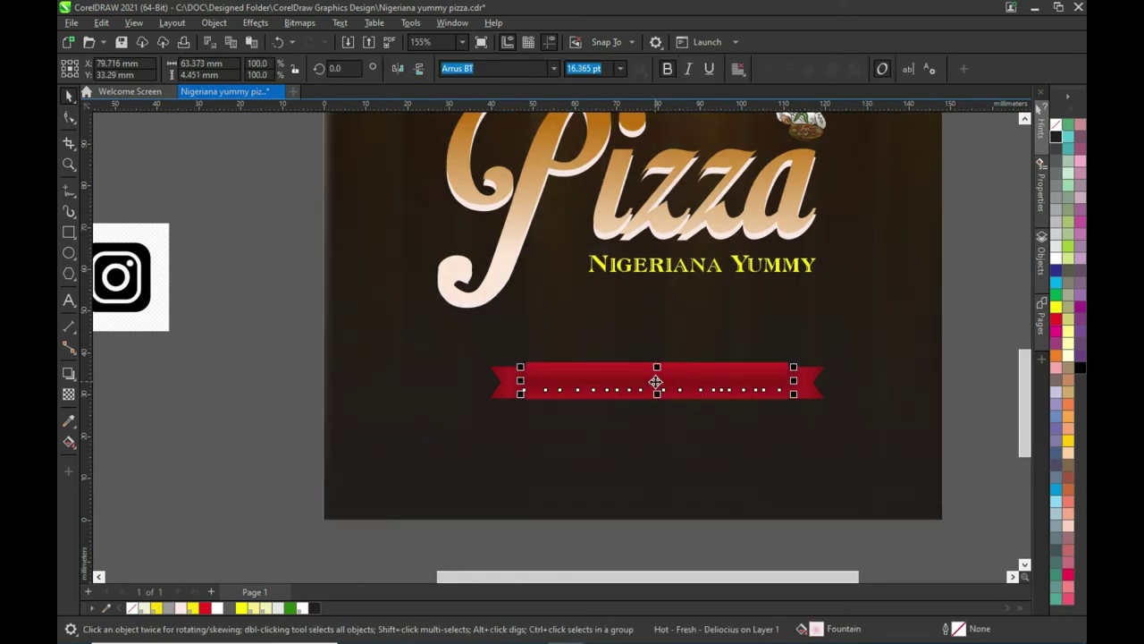
{"action": "right_click", "coordinate": [655, 382]}
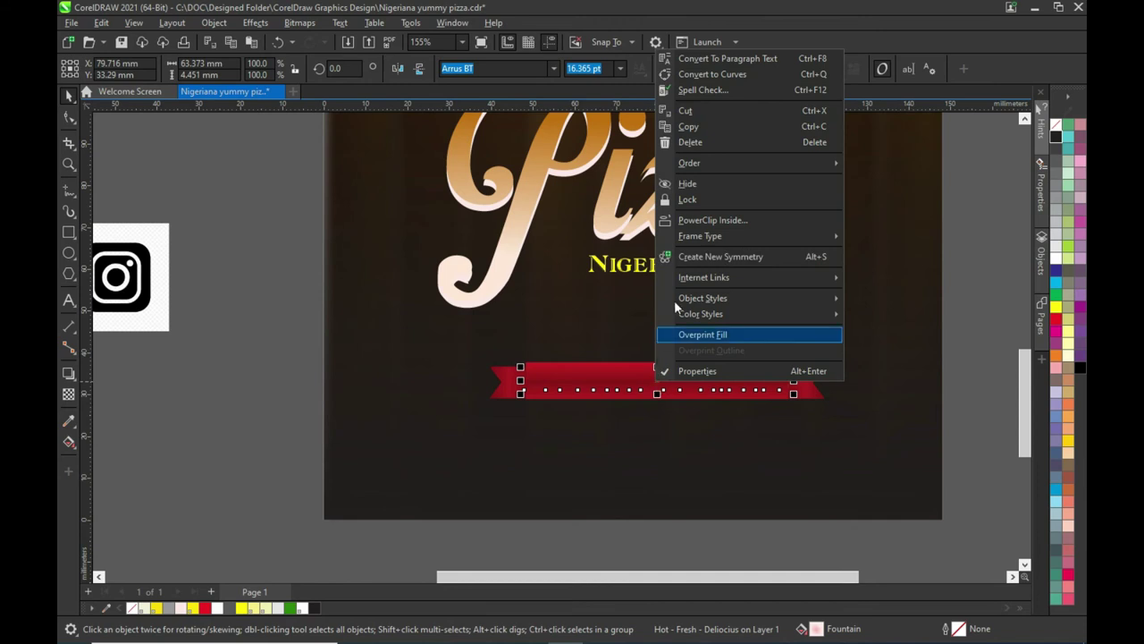
{"action": "mouse_move", "coordinate": [689, 162]}
{"action": "left_click", "coordinate": [881, 233]}
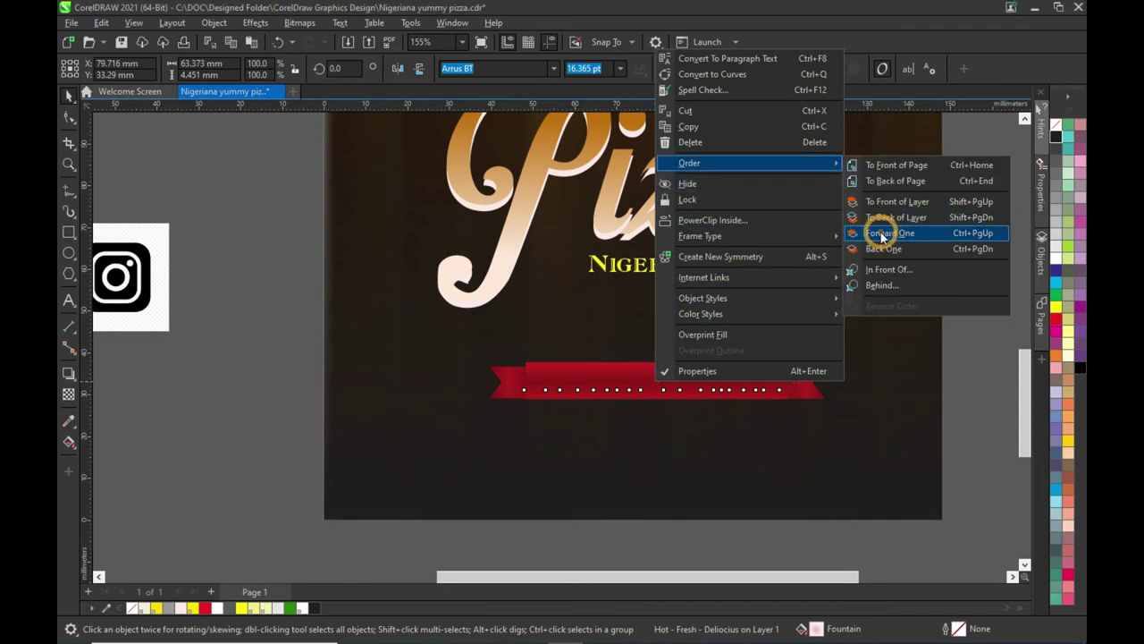
{"action": "right_click", "coordinate": [658, 382]}
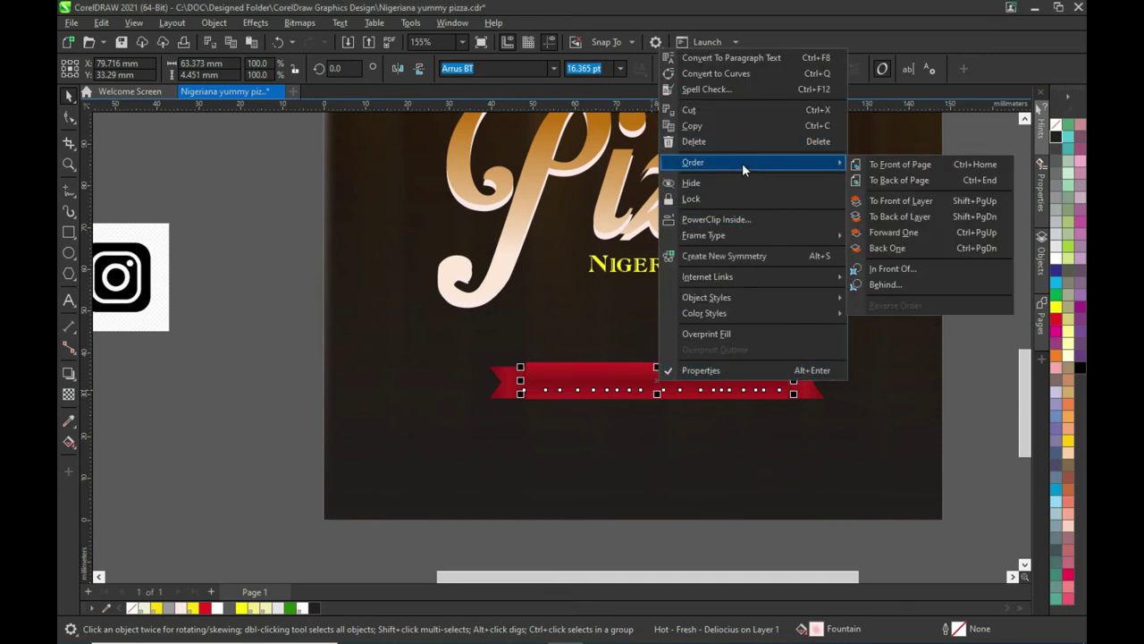
{"action": "left_click", "coordinate": [901, 200]}
Shrink the tagline to about 87% of its size.
{"action": "scroll", "coordinate": [801, 404], "scroll_direction": "up", "scroll_amount": 1}
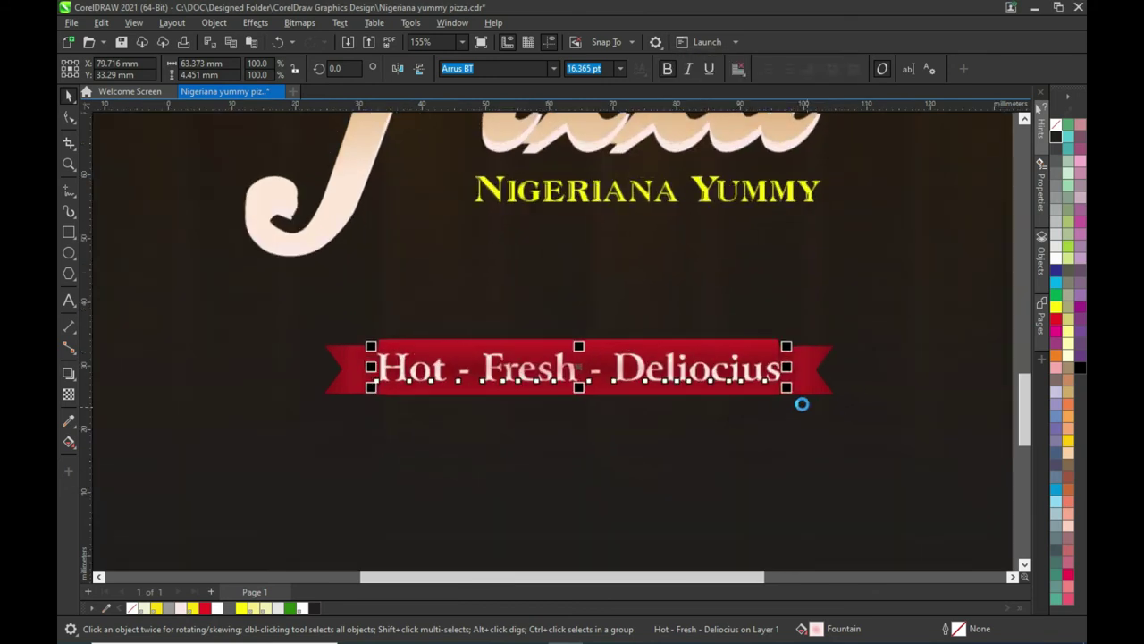
{"action": "scroll", "coordinate": [802, 404], "scroll_direction": "up", "scroll_amount": 2}
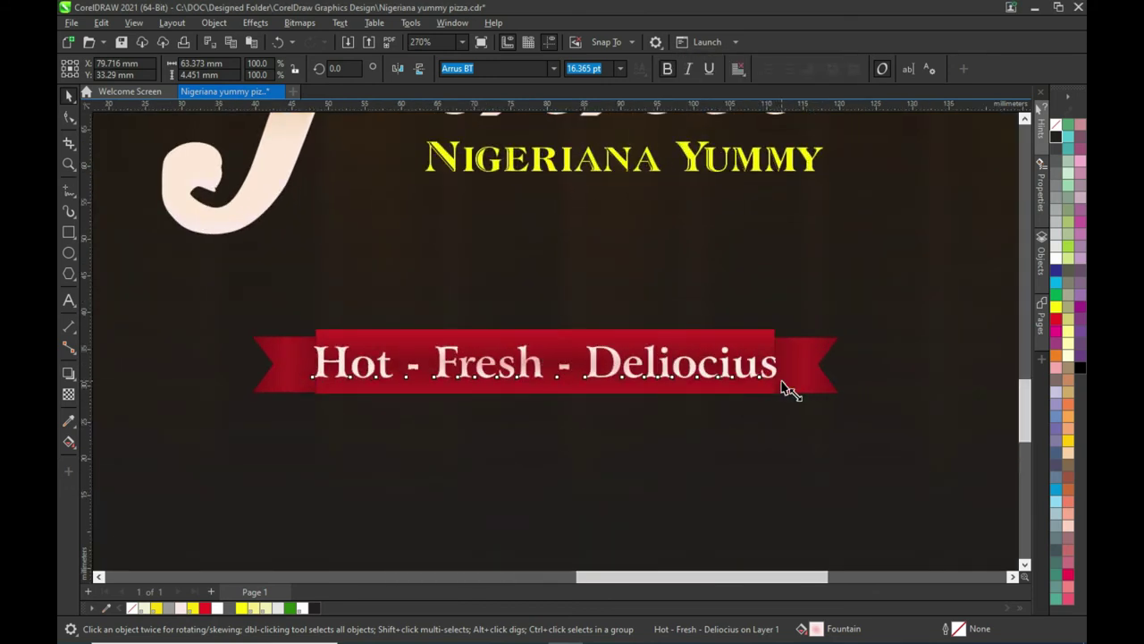
{"action": "mouse_move", "coordinate": [783, 386]}
{"action": "left_mouse_down"}
{"action": "mouse_move", "coordinate": [755, 393]}
{"action": "mouse_move", "coordinate": [760, 362]}
{"action": "left_mouse_up"}
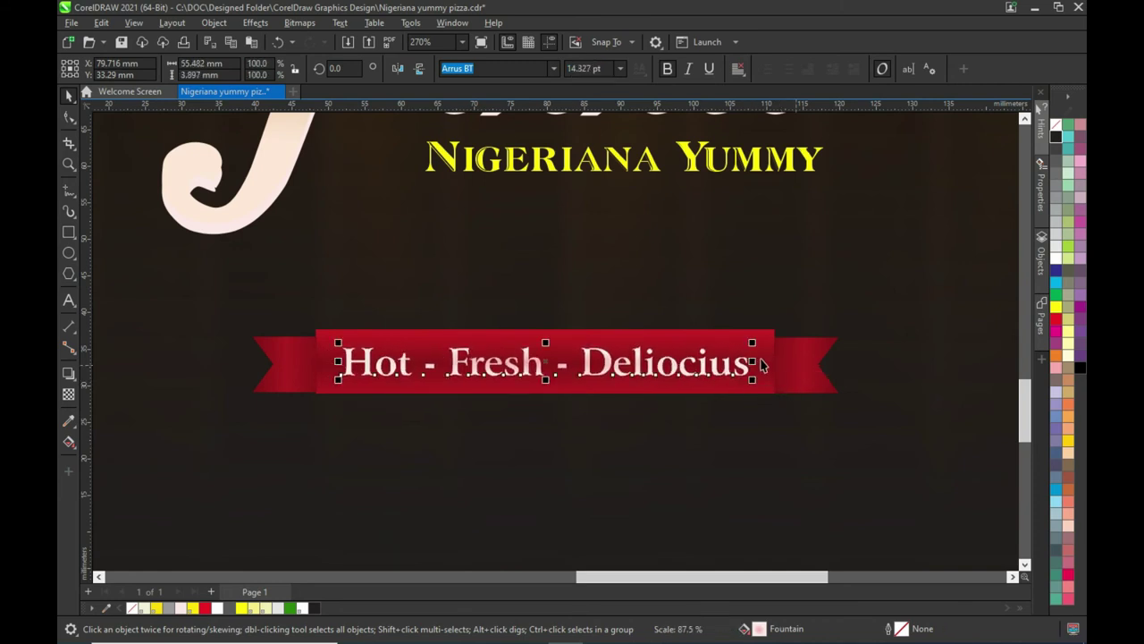
{"action": "left_click", "coordinate": [466, 333], "text": "shift"}
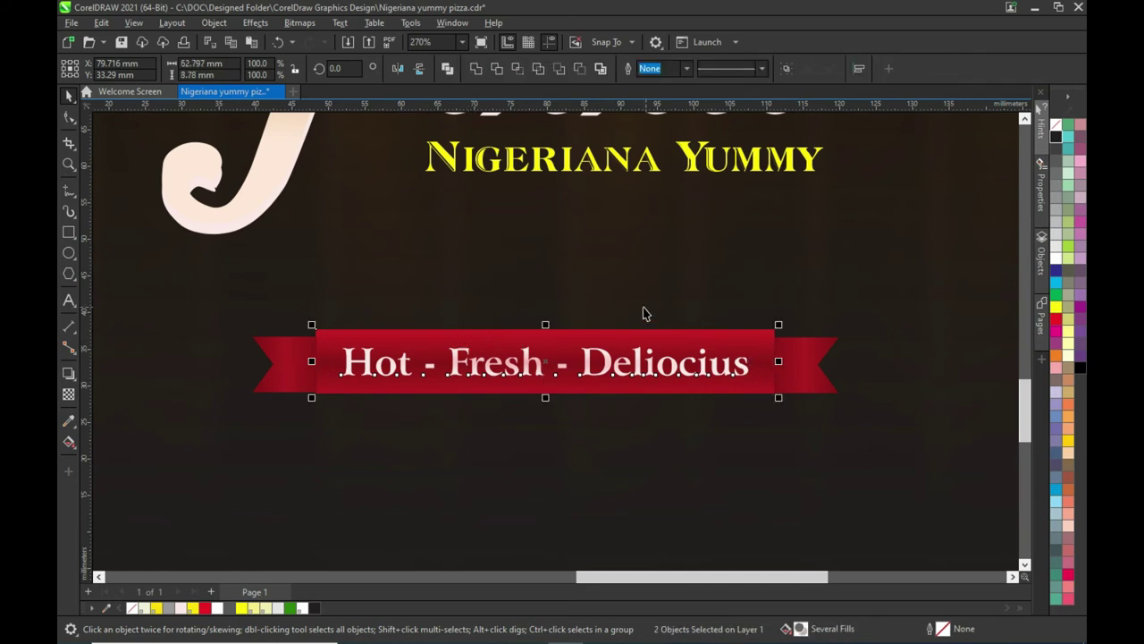
Move the ribbon and tagline up toward the title and centre them horizontally on the background.
{"action": "scroll", "coordinate": [644, 289], "scroll_direction": "down", "scroll_amount": 1}
{"action": "scroll", "coordinate": [779, 349], "scroll_direction": "down", "scroll_amount": 2}
{"action": "scroll", "coordinate": [901, 378], "scroll_direction": "down", "scroll_amount": 2}
{"action": "left_click", "coordinate": [943, 378]}
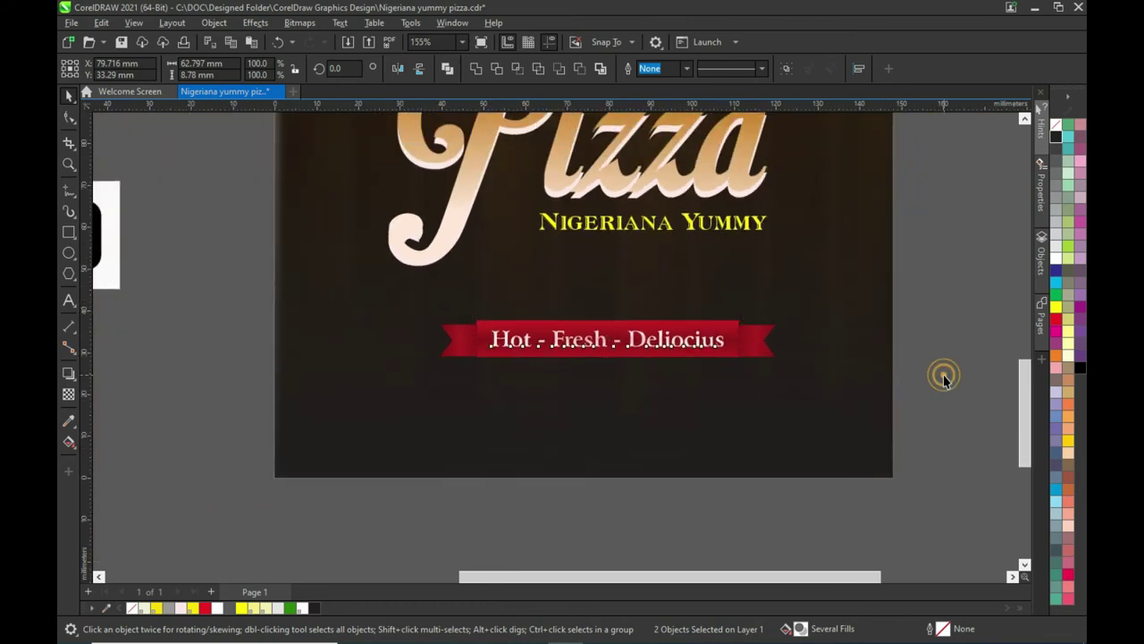
{"action": "left_click_drag", "start_coordinate": [939, 283], "coordinate": [347, 383]}
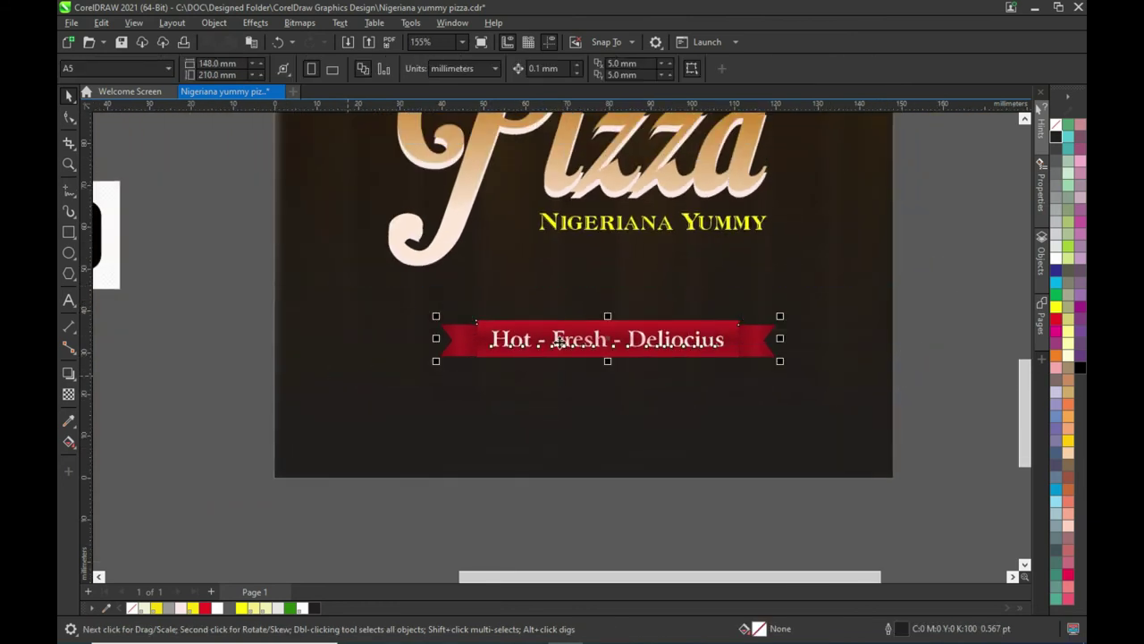
{"action": "left_click_drag", "start_coordinate": [610, 340], "coordinate": [596, 301]}
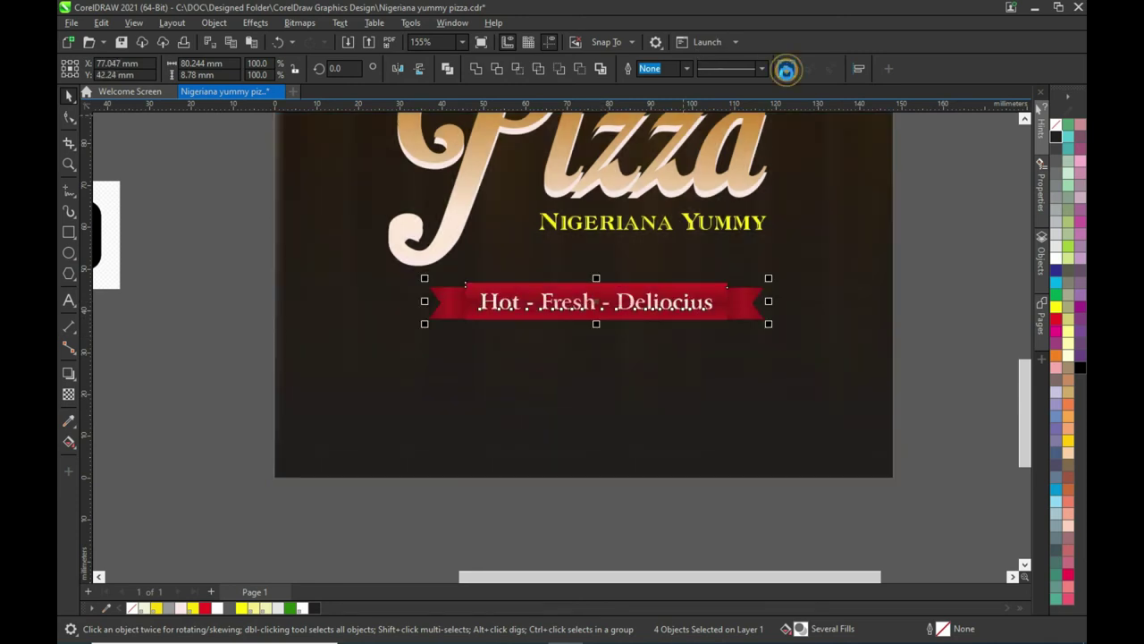
{"action": "left_click", "coordinate": [461, 397]}
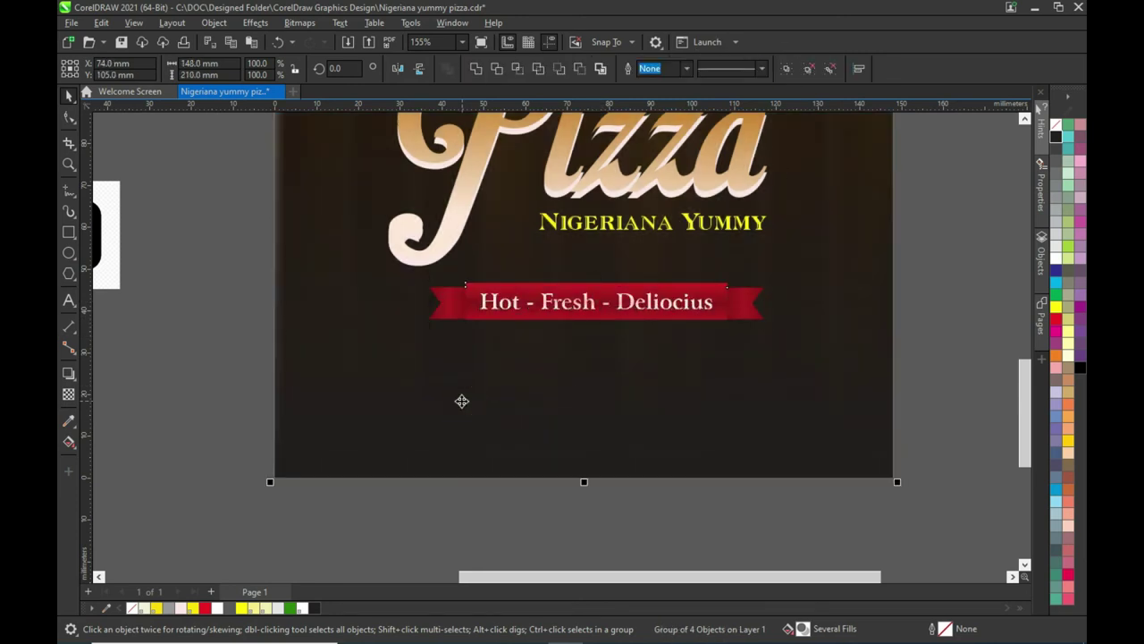
{"action": "key", "text": "Left"}
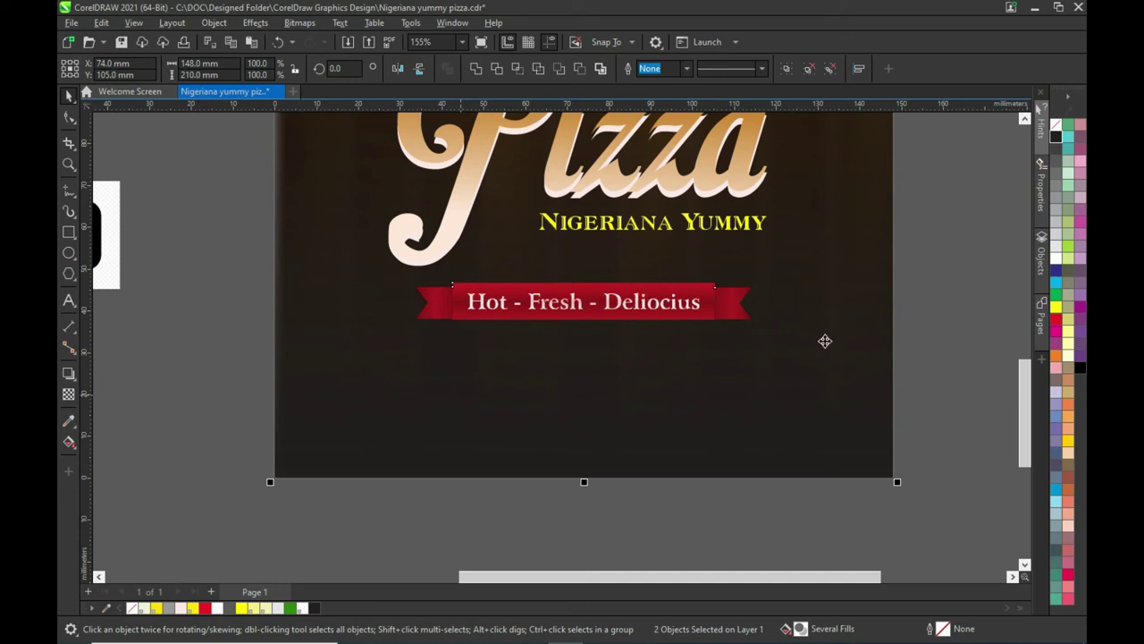
Move the off-page Special Offer text onto the flyer just below the red banner.
{"action": "key", "text": "Escape"}
{"action": "scroll", "coordinate": [695, 301], "scroll_direction": "down", "scroll_amount": 3}
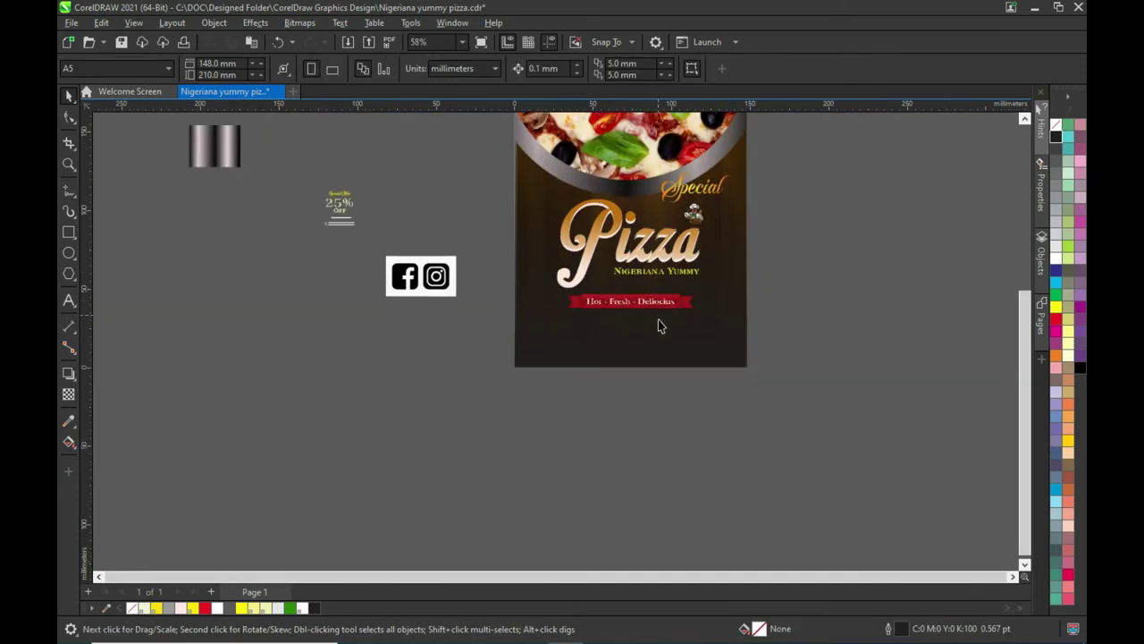
{"action": "scroll", "coordinate": [659, 328], "scroll_direction": "up", "scroll_amount": 1}
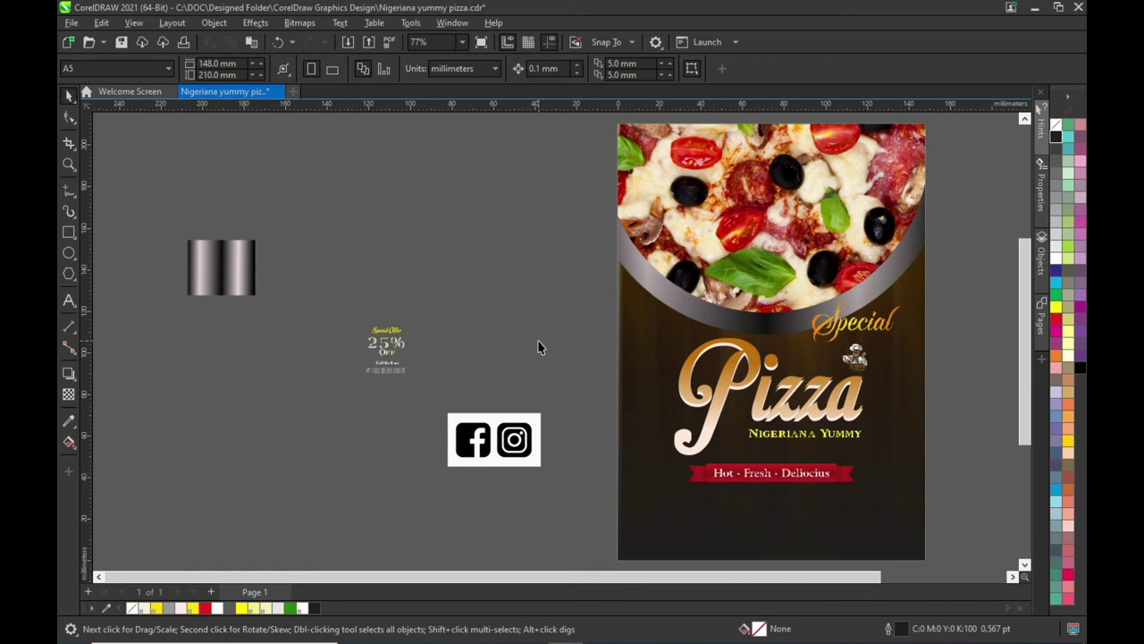
{"action": "left_click_drag", "start_coordinate": [705, 576], "coordinate": [776, 576]}
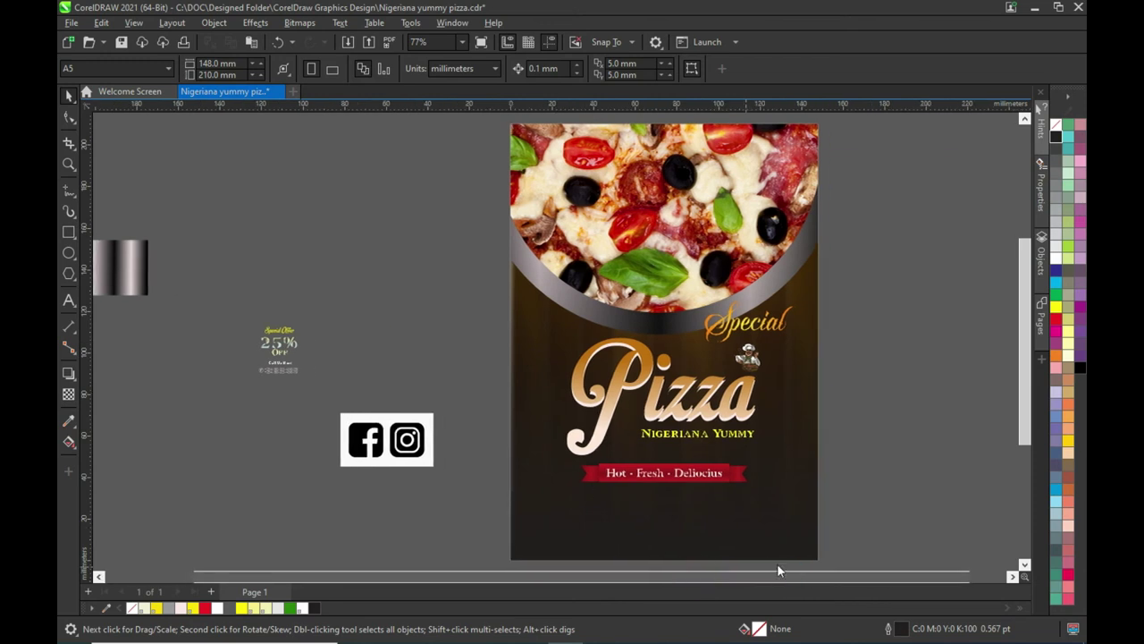
{"action": "left_click", "coordinate": [281, 331]}
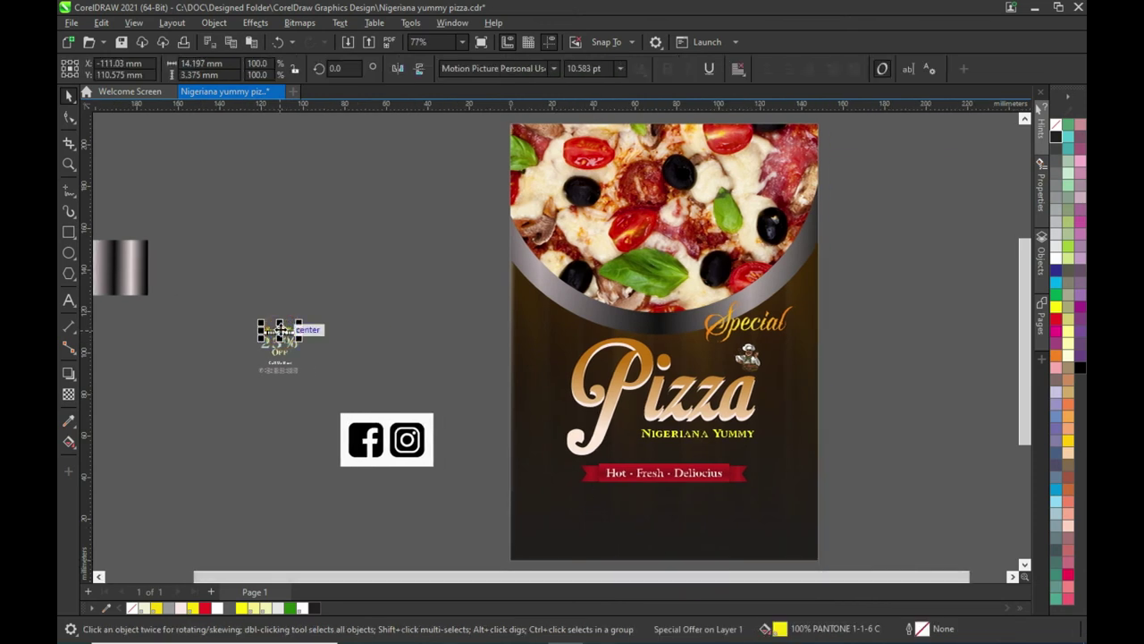
{"action": "left_click_drag", "start_coordinate": [279, 331], "coordinate": [678, 496]}
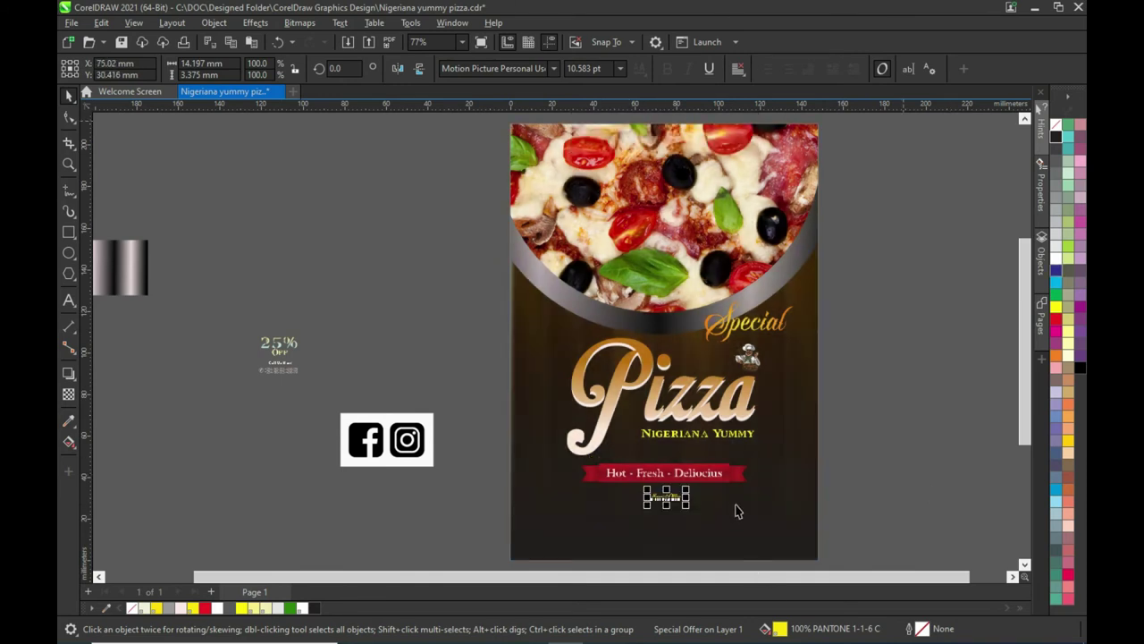
Enlarge Special Offer to about twice its size (about 26 pt), then view the whole flyer.
{"action": "scroll", "coordinate": [738, 511], "scroll_direction": "up", "scroll_amount": 3}
{"action": "scroll", "coordinate": [636, 483], "scroll_direction": "up", "scroll_amount": 1}
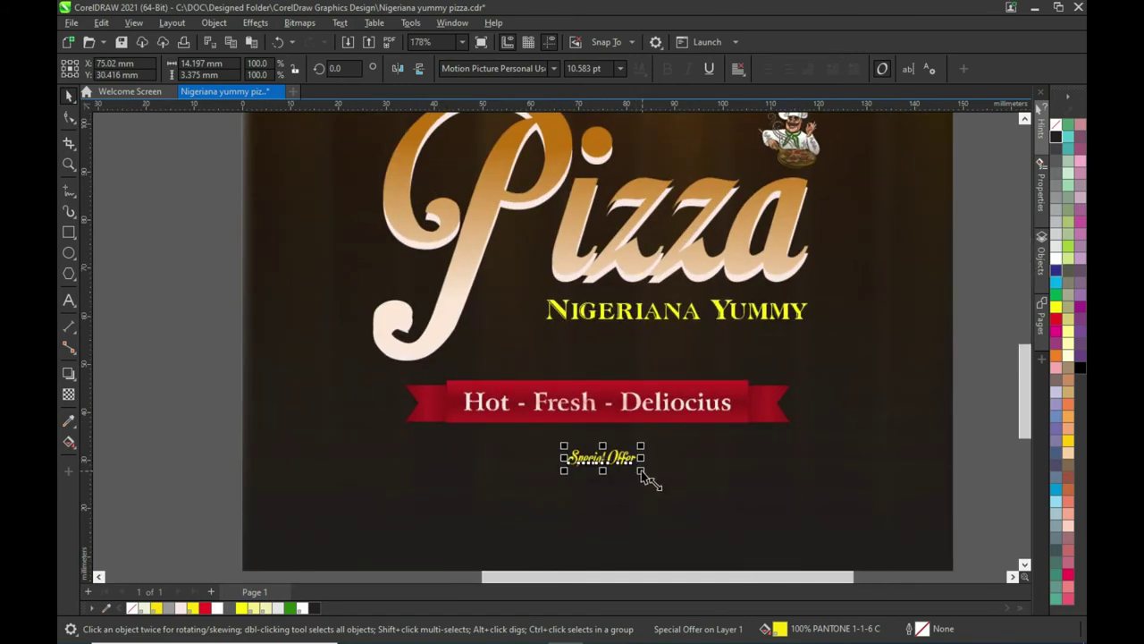
{"action": "left_click_drag", "start_coordinate": [641, 470], "coordinate": [691, 510]}
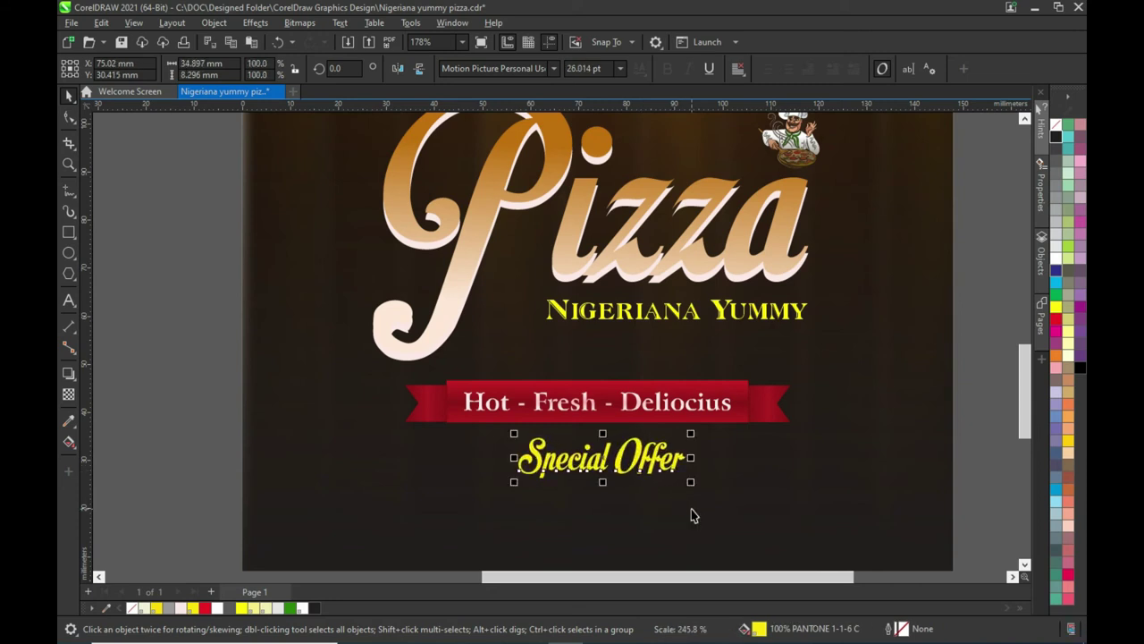
{"action": "scroll", "coordinate": [679, 496], "scroll_direction": "down", "scroll_amount": 1}
{"action": "scroll", "coordinate": [671, 474], "scroll_direction": "down", "scroll_amount": 1}
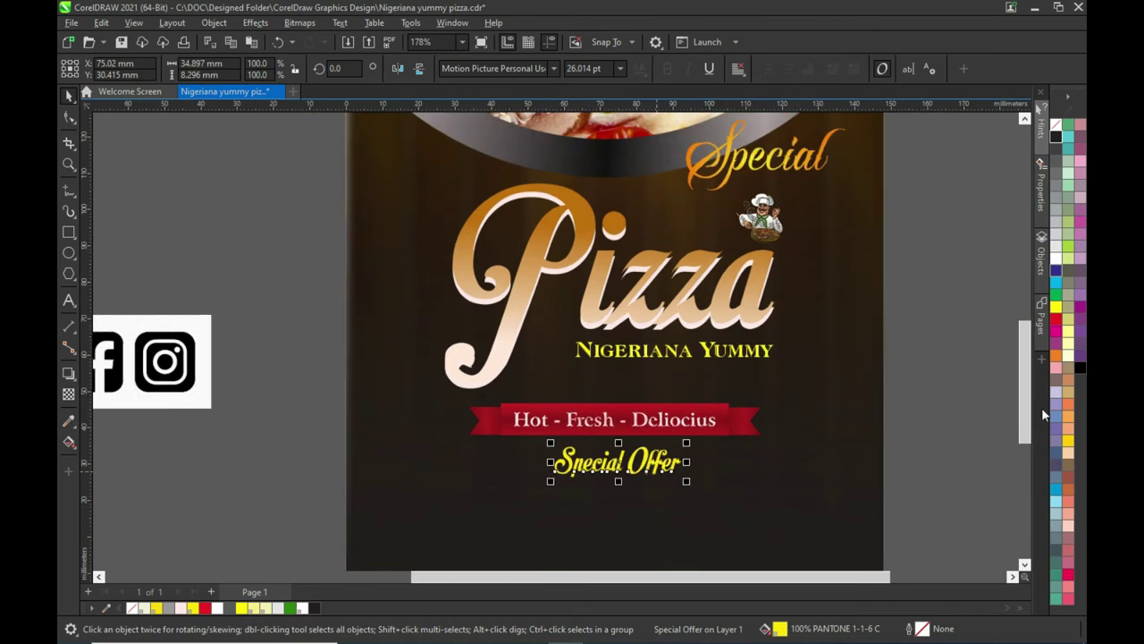
{"action": "left_click_drag", "start_coordinate": [1026, 424], "coordinate": [1026, 465]}
{"action": "left_click", "coordinate": [643, 506]}
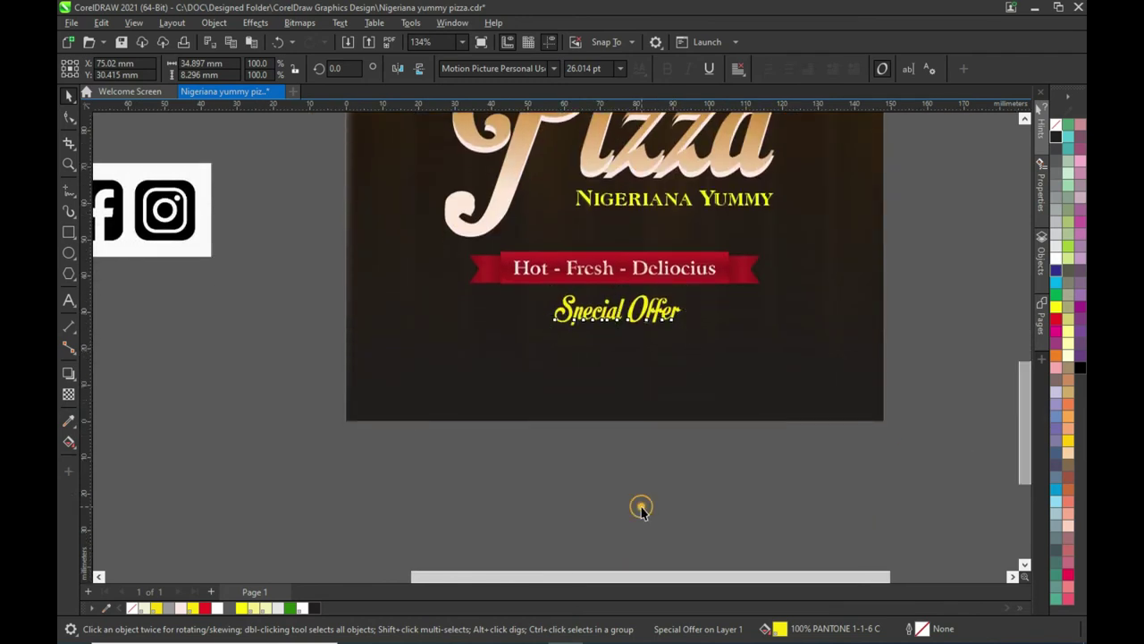
{"action": "scroll", "coordinate": [714, 412], "scroll_direction": "up", "scroll_amount": 1}
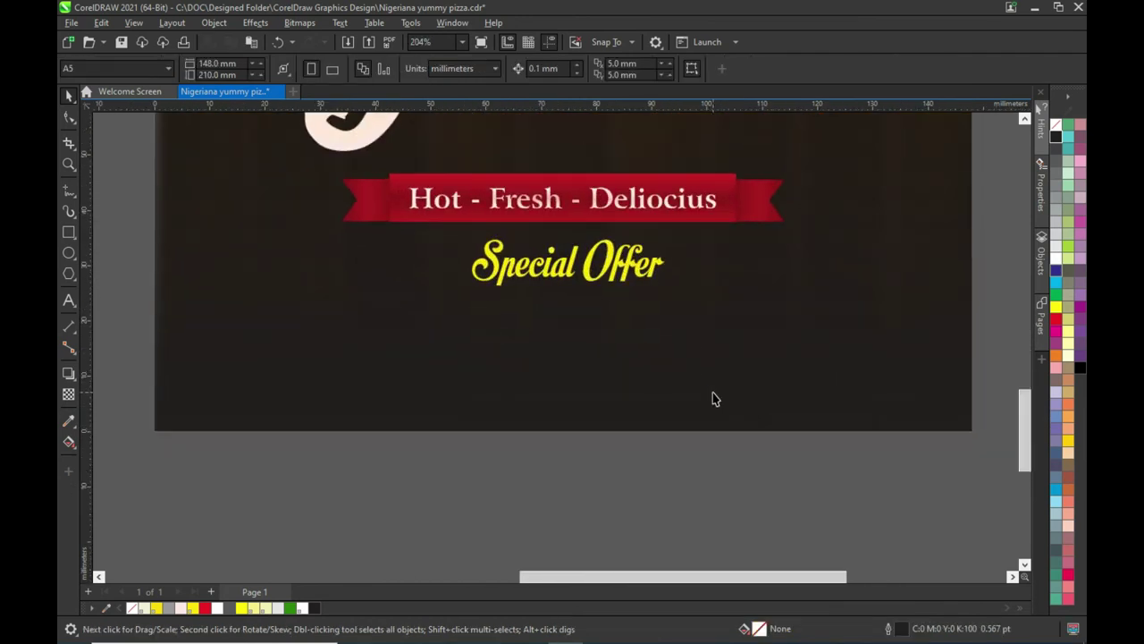
{"action": "key", "text": "F4"}
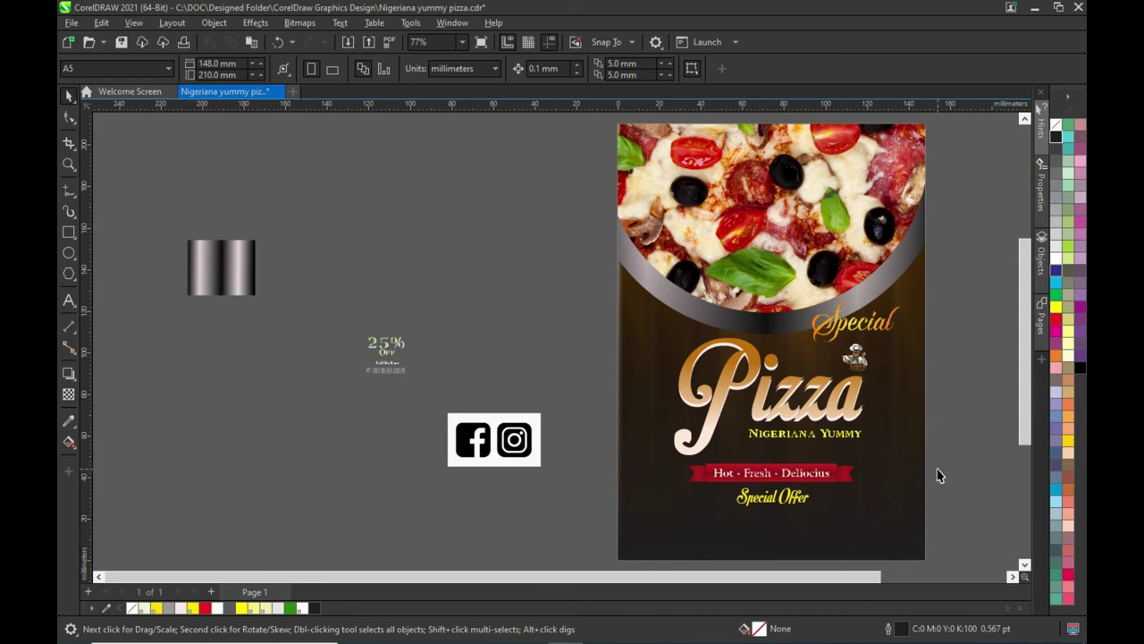
Move the 25% OFF block onto the flyer below Special Offer and zoom into that area.
{"action": "left_click_drag", "start_coordinate": [337, 312], "coordinate": [428, 407]}
{"action": "left_click_drag", "start_coordinate": [383, 344], "coordinate": [786, 562]}
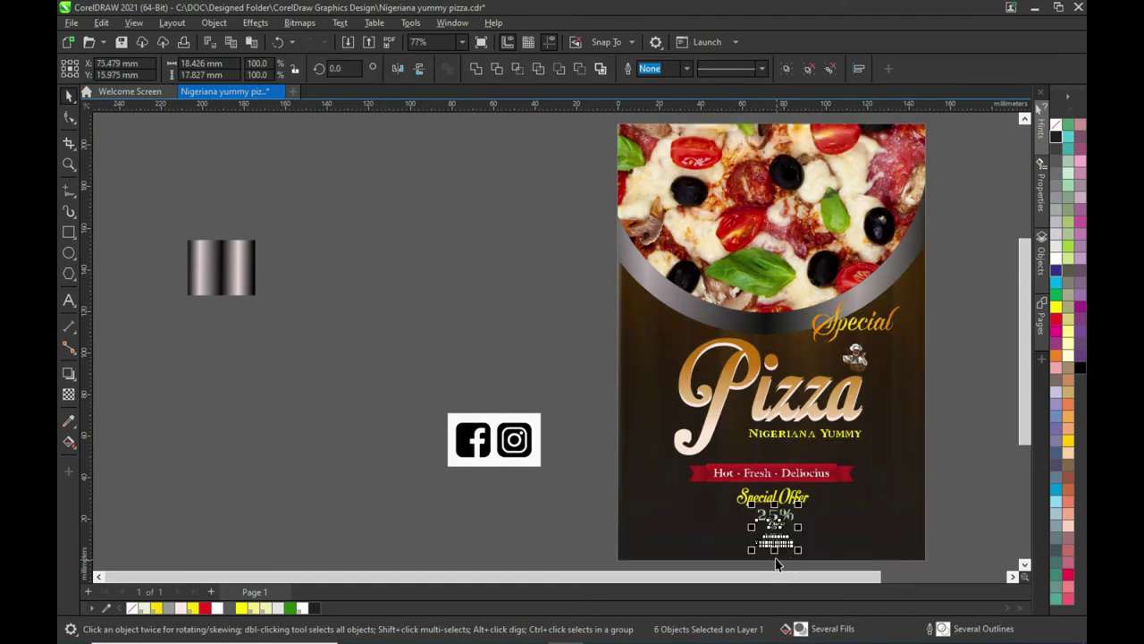
{"action": "key", "text": "z"}
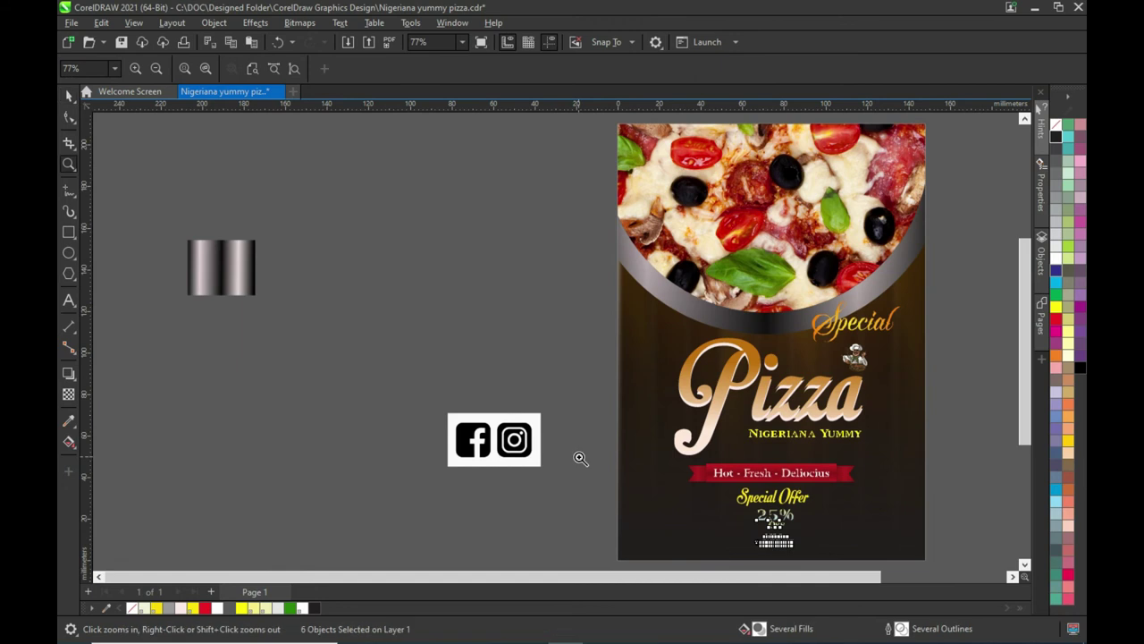
{"action": "mouse_move", "coordinate": [564, 431]}
{"action": "left_mouse_down"}
{"action": "mouse_move", "coordinate": [971, 605]}
{"action": "mouse_move", "coordinate": [983, 536]}
{"action": "left_mouse_up"}
{"action": "left_click", "coordinate": [158, 219]}
{"action": "scroll", "coordinate": [582, 332], "scroll_direction": "up", "scroll_amount": 3}
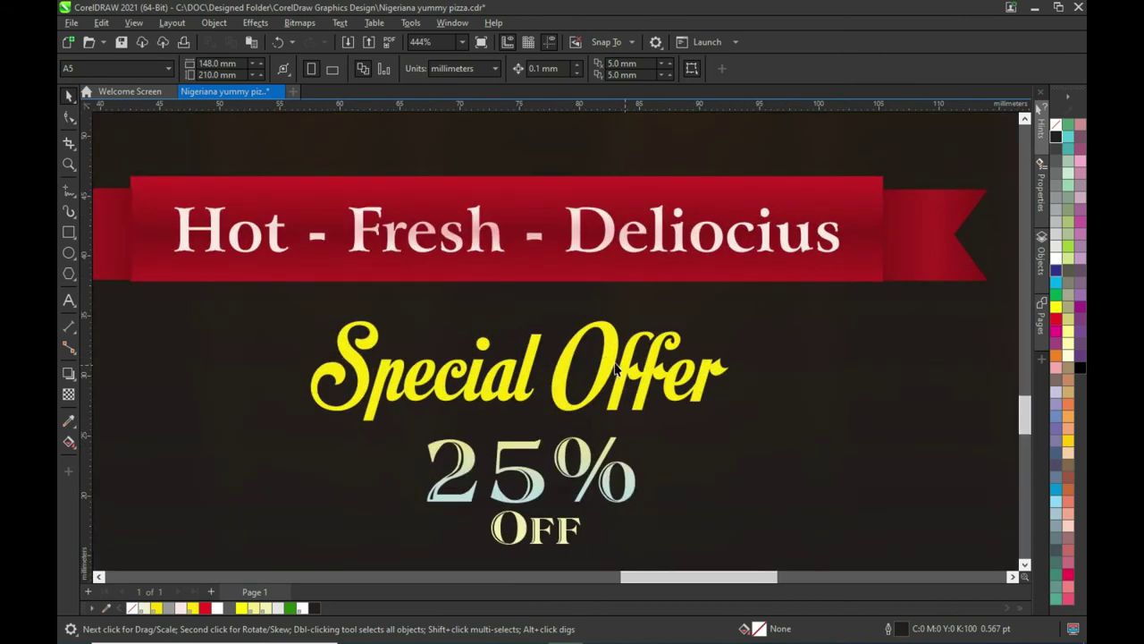
Shrink Special Offer to about two-thirds, raise it toward the ribbon, and centre it on the page.
{"action": "left_click", "coordinate": [613, 361]}
{"action": "left_click_drag", "start_coordinate": [733, 426], "coordinate": [693, 408]}
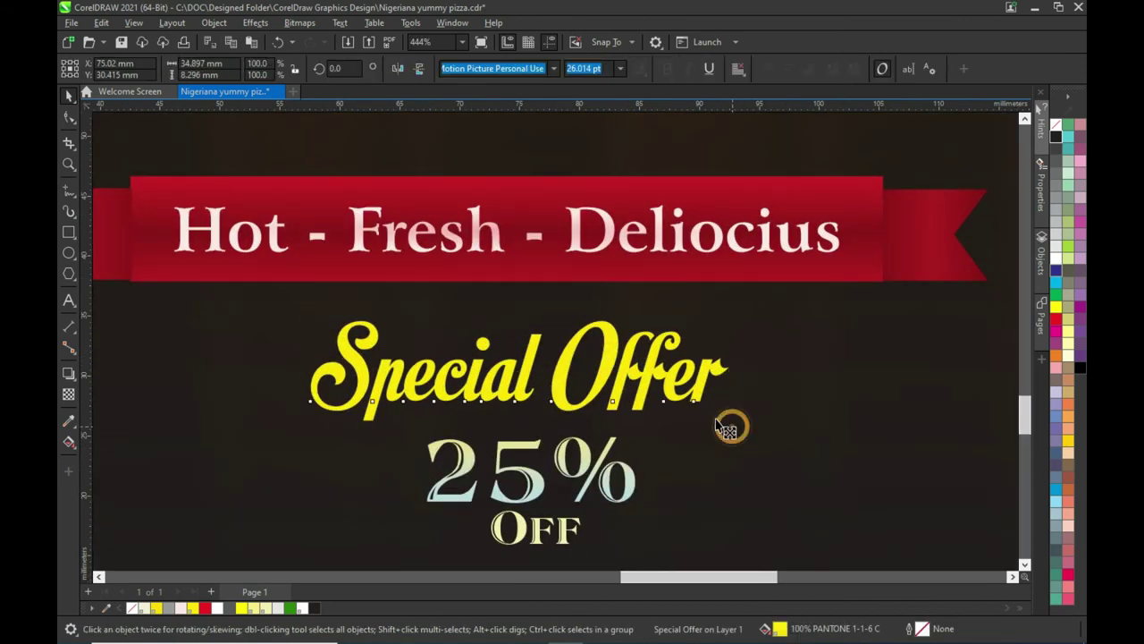
{"action": "left_click", "coordinate": [575, 375]}
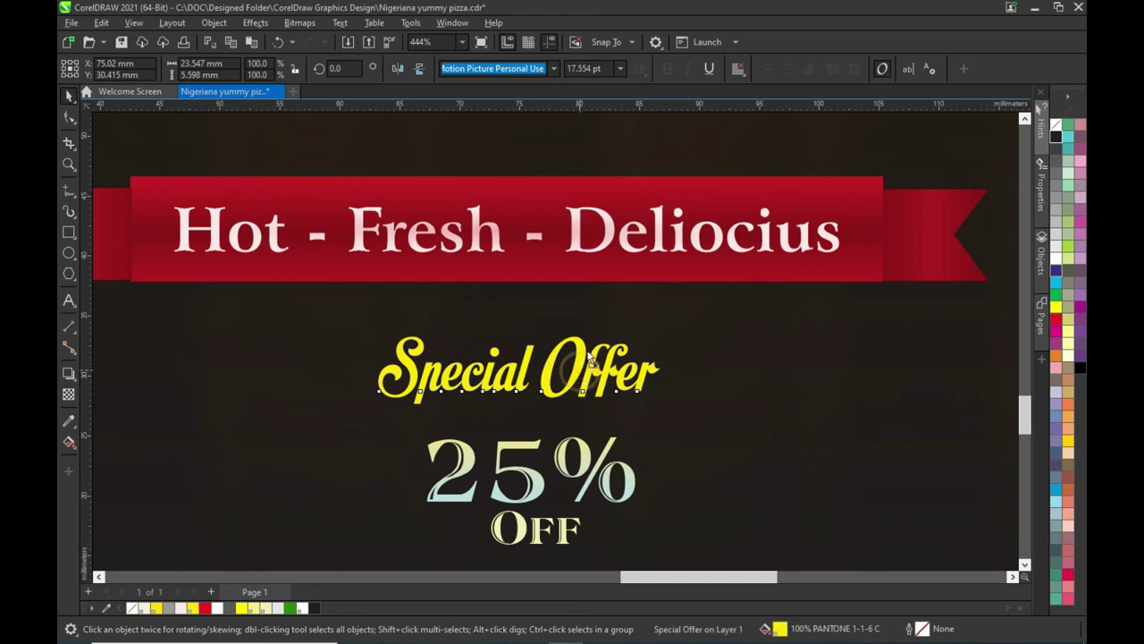
{"action": "left_click_drag", "start_coordinate": [581, 372], "coordinate": [588, 346]}
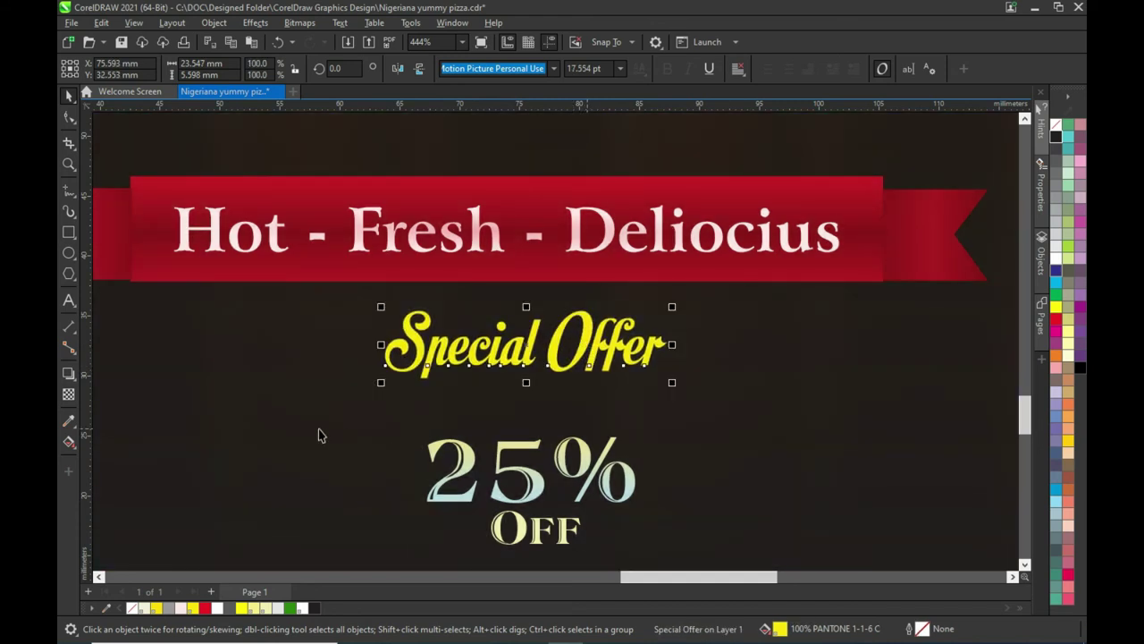
{"action": "left_click", "coordinate": [307, 436]}
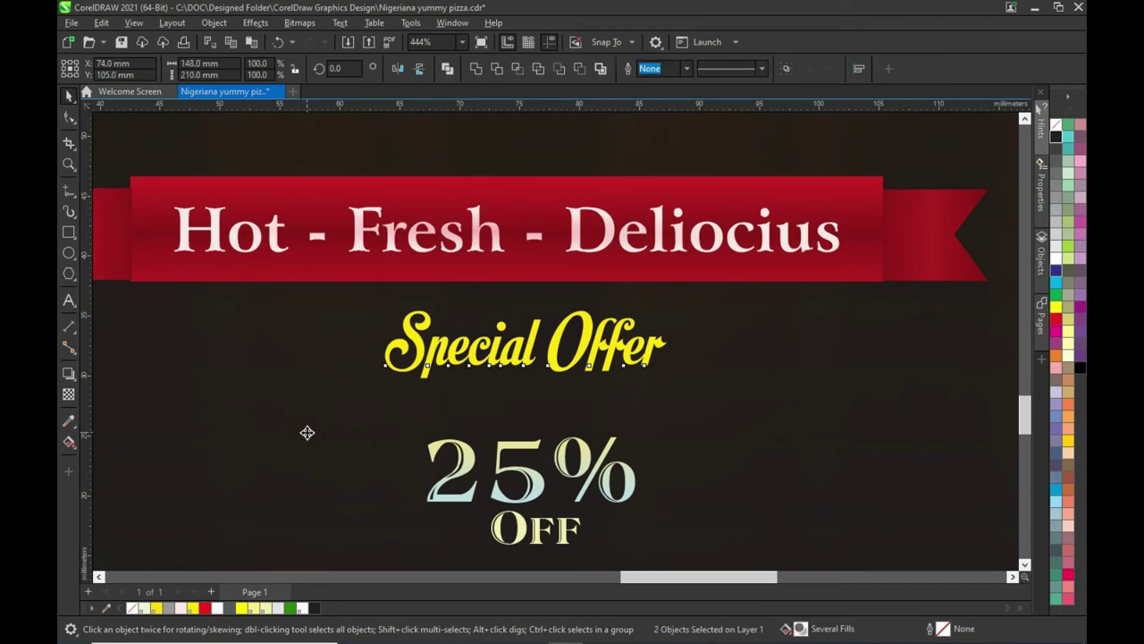
{"action": "key", "text": "c"}
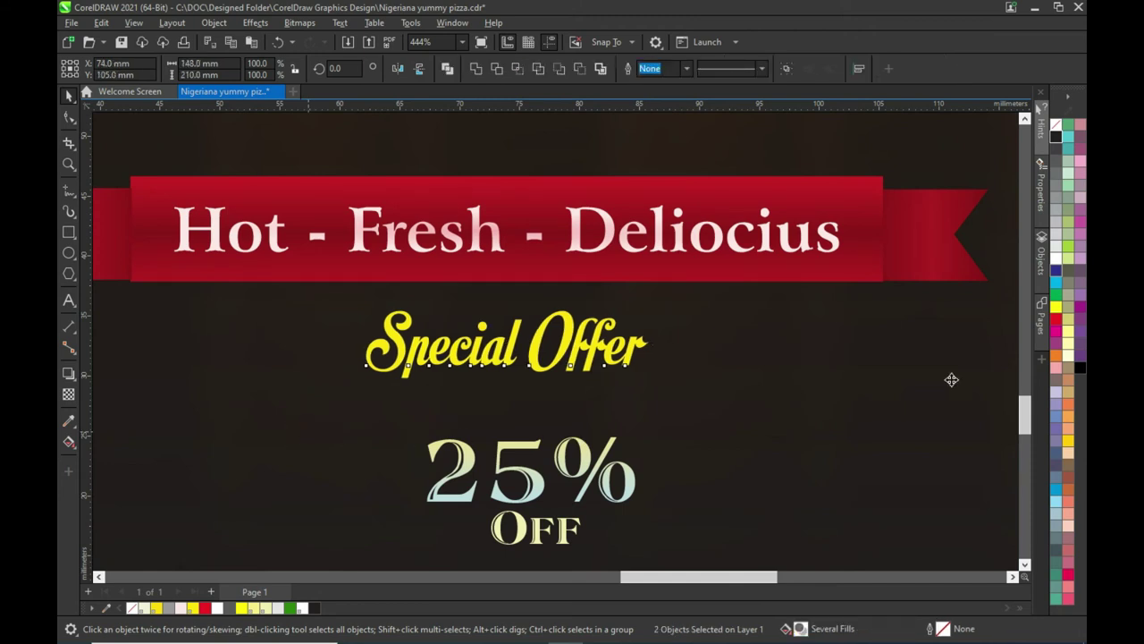
Nudge the 25% OFF and phone-number block up and slightly left.
{"action": "left_click_drag", "start_coordinate": [1025, 425], "coordinate": [1012, 441]}
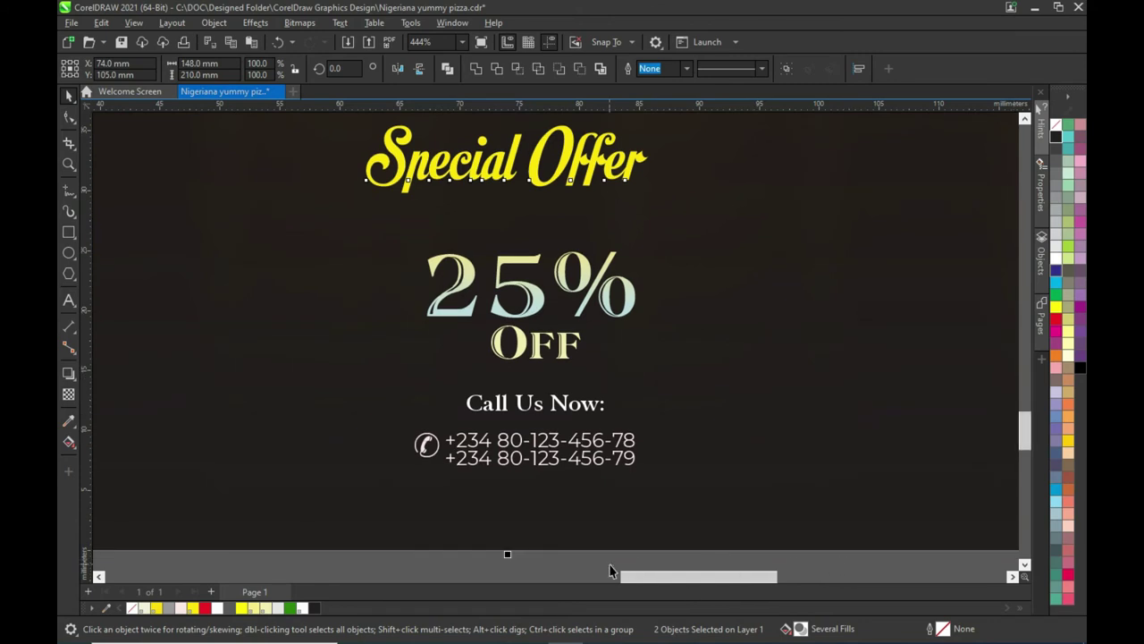
{"action": "left_click_drag", "start_coordinate": [678, 563], "coordinate": [429, 261]}
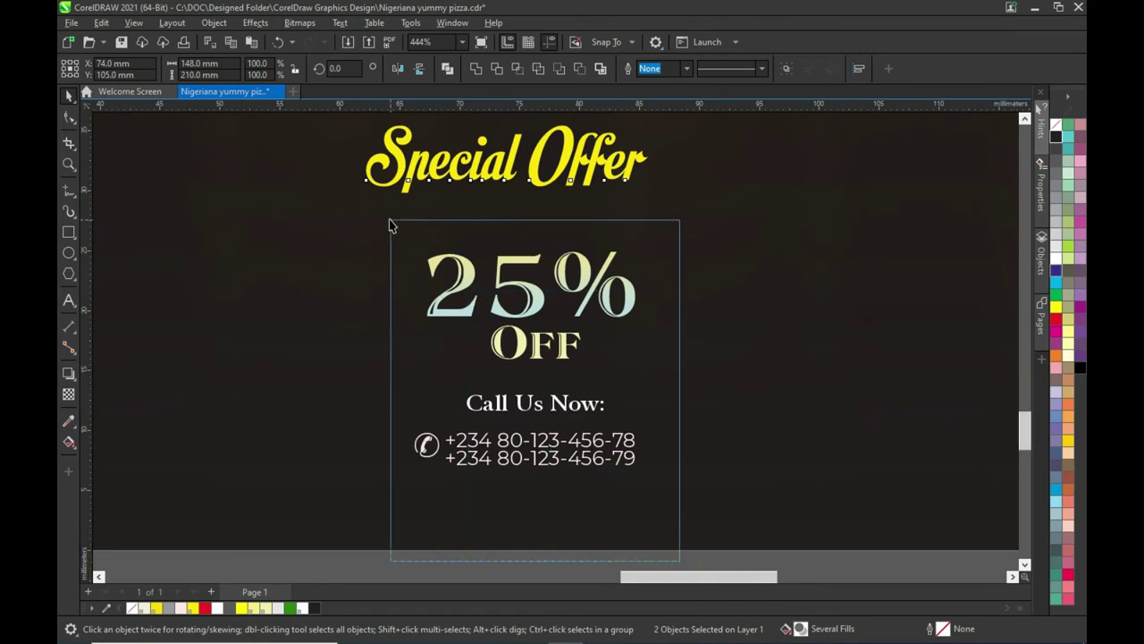
{"action": "left_click_drag", "start_coordinate": [534, 347], "coordinate": [505, 338]}
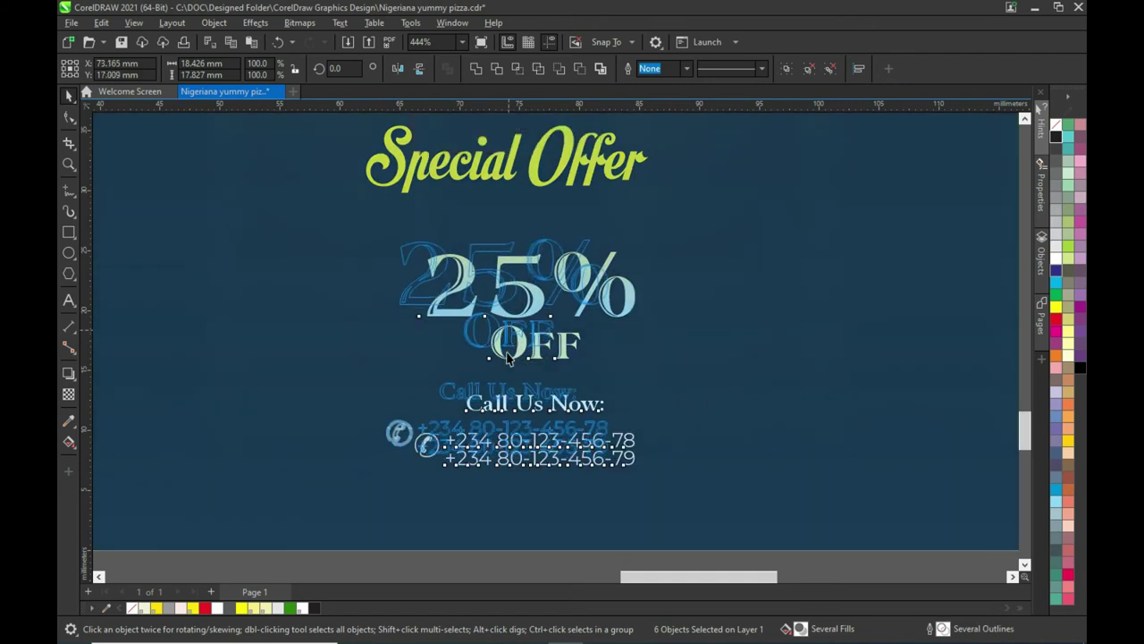
{"action": "left_click", "coordinate": [468, 549]}
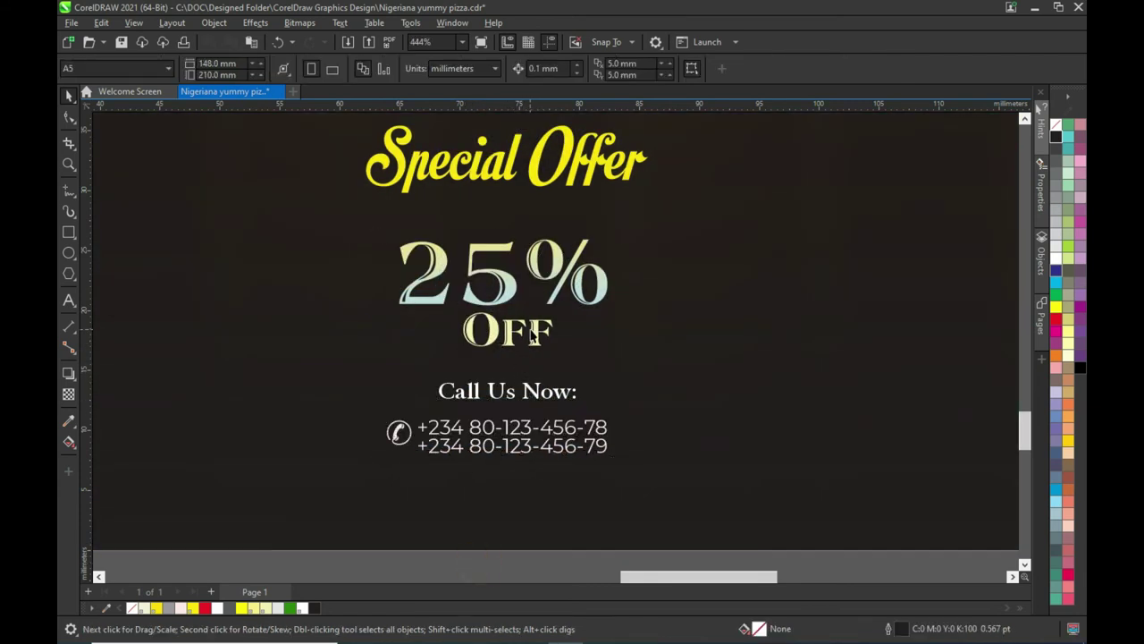
Draw a thin rectangle bar beneath the Call Us Now: heading.
{"action": "left_click", "coordinate": [504, 397]}
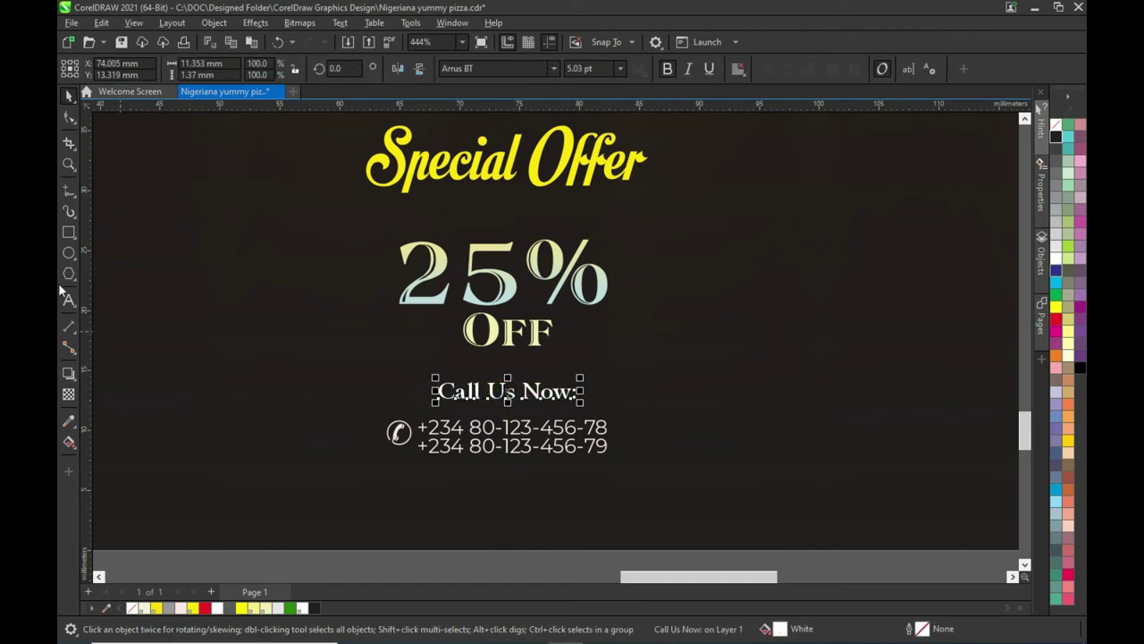
{"action": "left_click", "coordinate": [70, 235]}
{"action": "scroll", "coordinate": [462, 403], "scroll_direction": "up", "scroll_amount": 1}
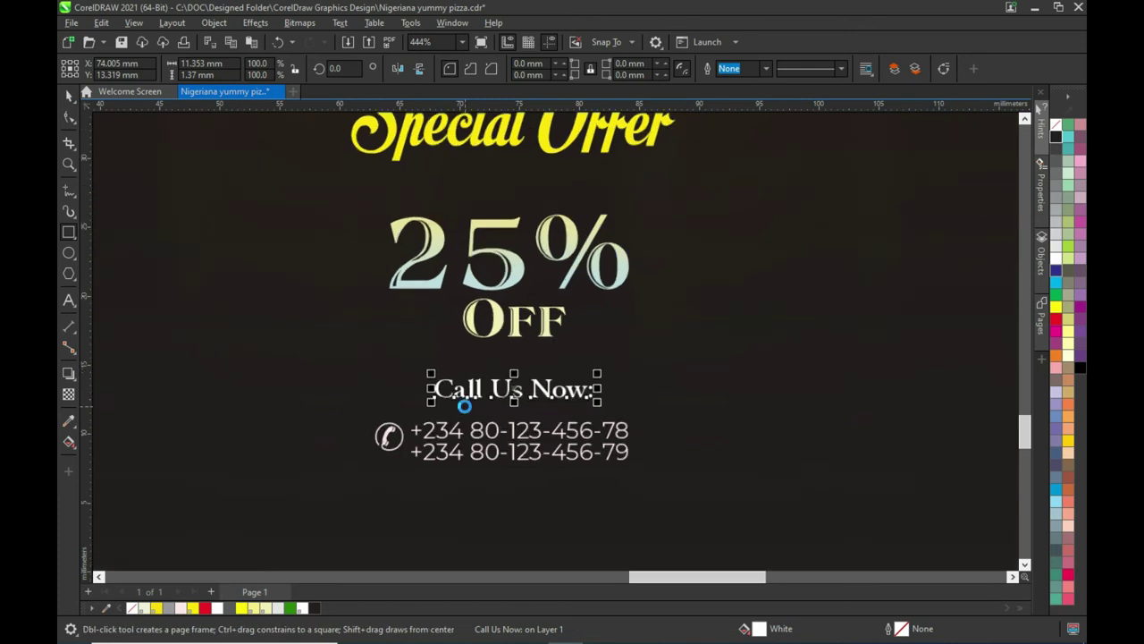
{"action": "scroll", "coordinate": [464, 407], "scroll_direction": "up", "scroll_amount": 1}
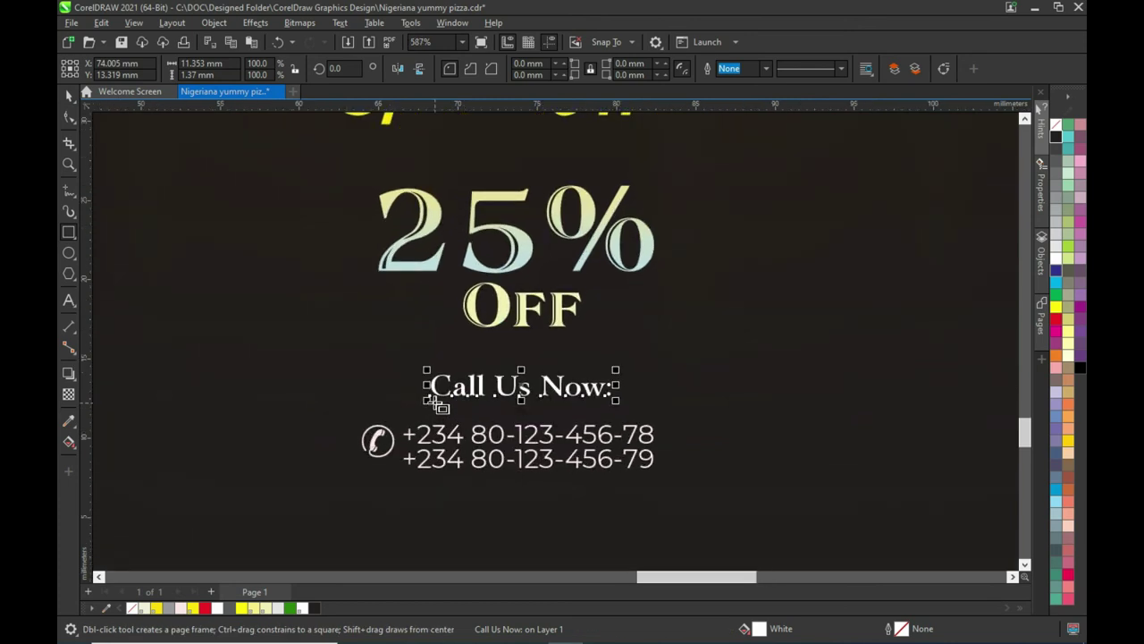
{"action": "left_click_drag", "start_coordinate": [432, 403], "coordinate": [609, 403]}
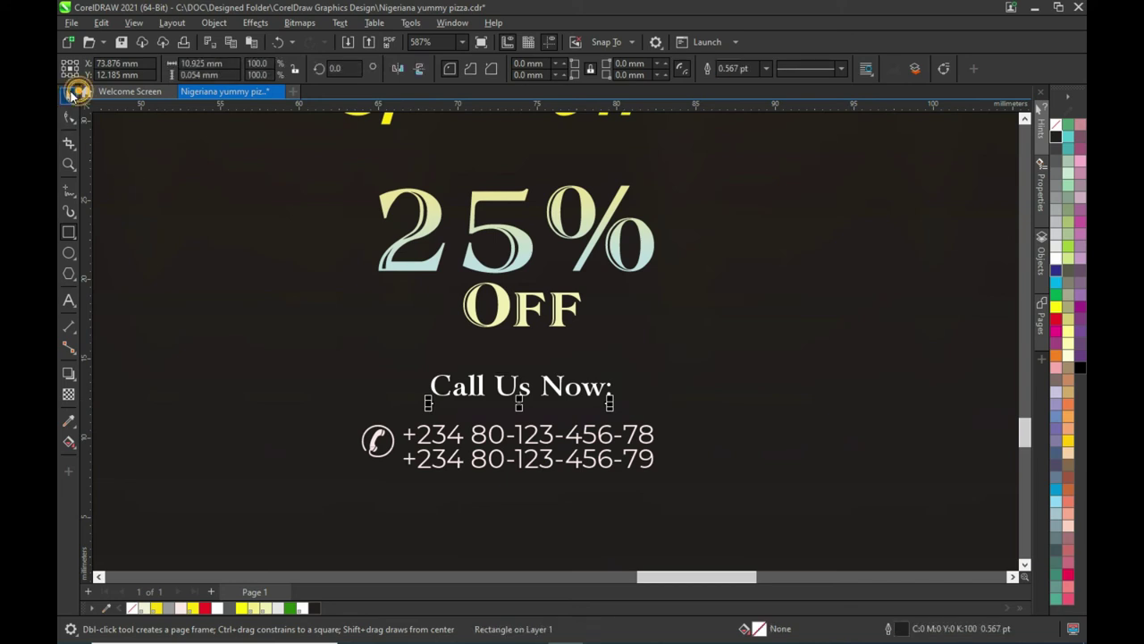
{"action": "left_click", "coordinate": [68, 116]}
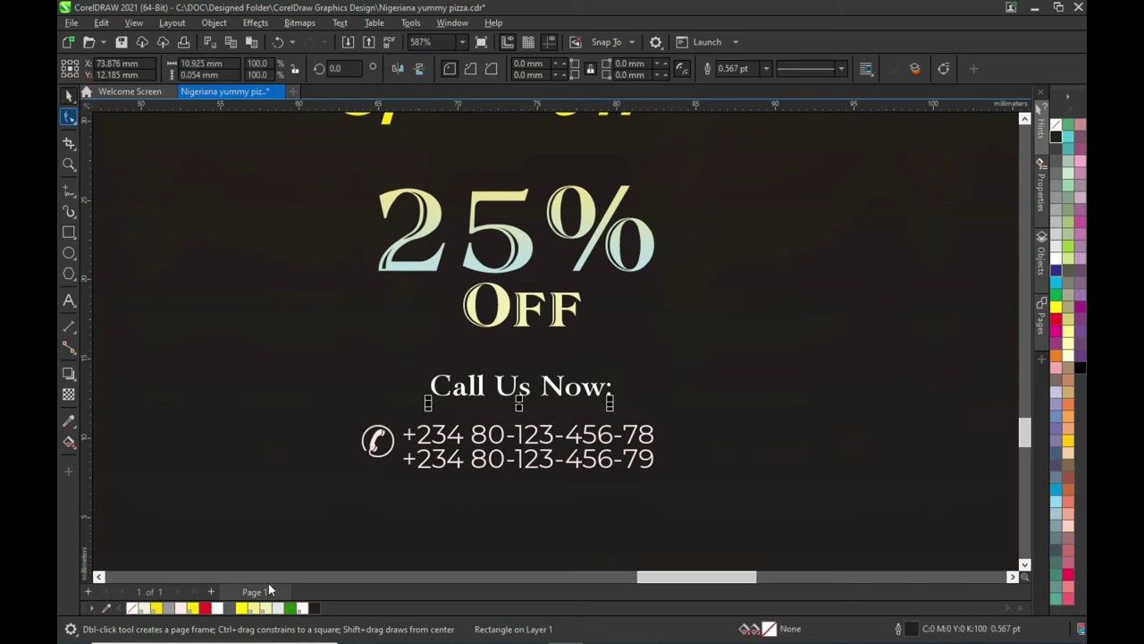
Fill the bar red with no outline and thicken it into an underline.
{"action": "left_click", "coordinate": [206, 609]}
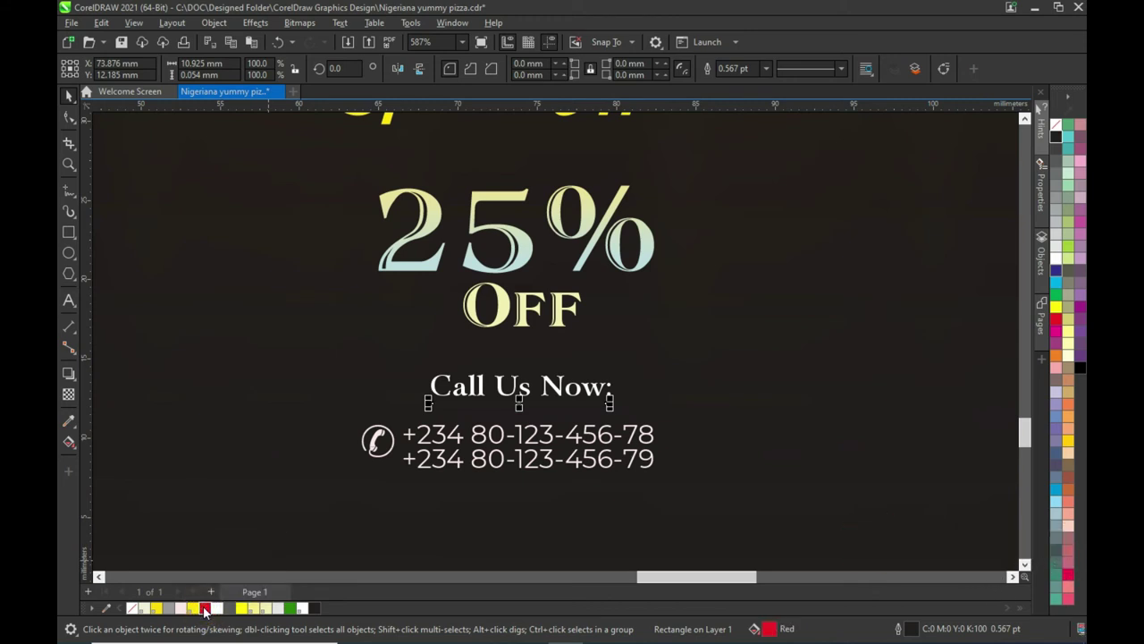
{"action": "right_click", "coordinate": [130, 608]}
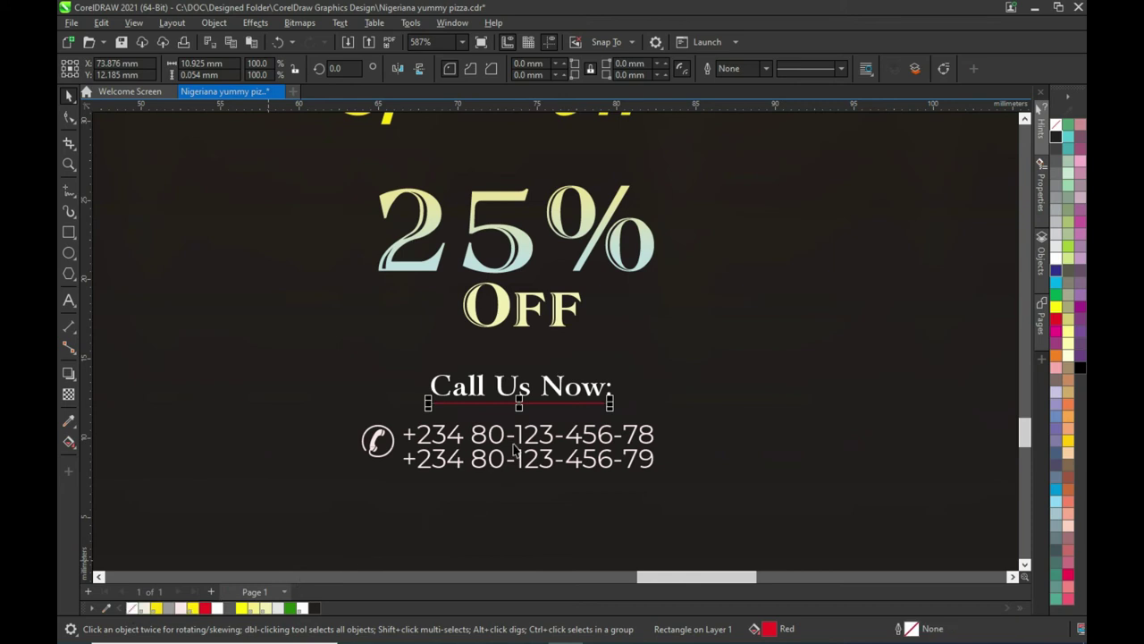
{"action": "scroll", "coordinate": [537, 397], "scroll_direction": "up", "scroll_amount": 2}
{"action": "scroll", "coordinate": [492, 393], "scroll_direction": "up", "scroll_amount": 2}
{"action": "scroll", "coordinate": [493, 404], "scroll_direction": "up", "scroll_amount": 1}
{"action": "left_click_drag", "start_coordinate": [491, 398], "coordinate": [493, 413]}
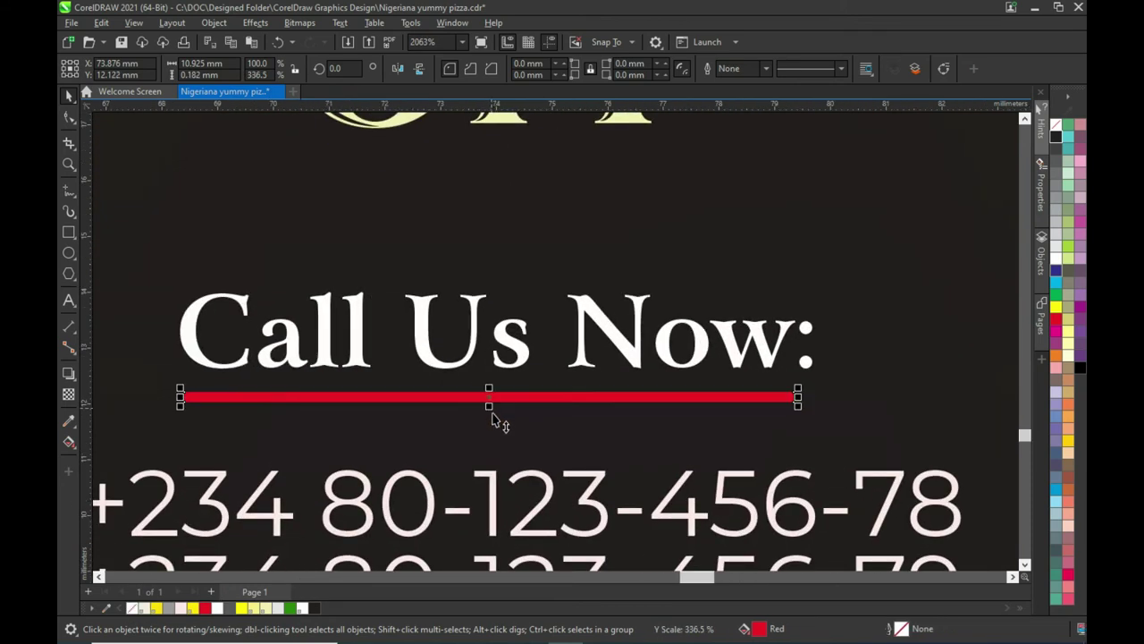
{"action": "left_click", "coordinate": [519, 350], "text": "shift"}
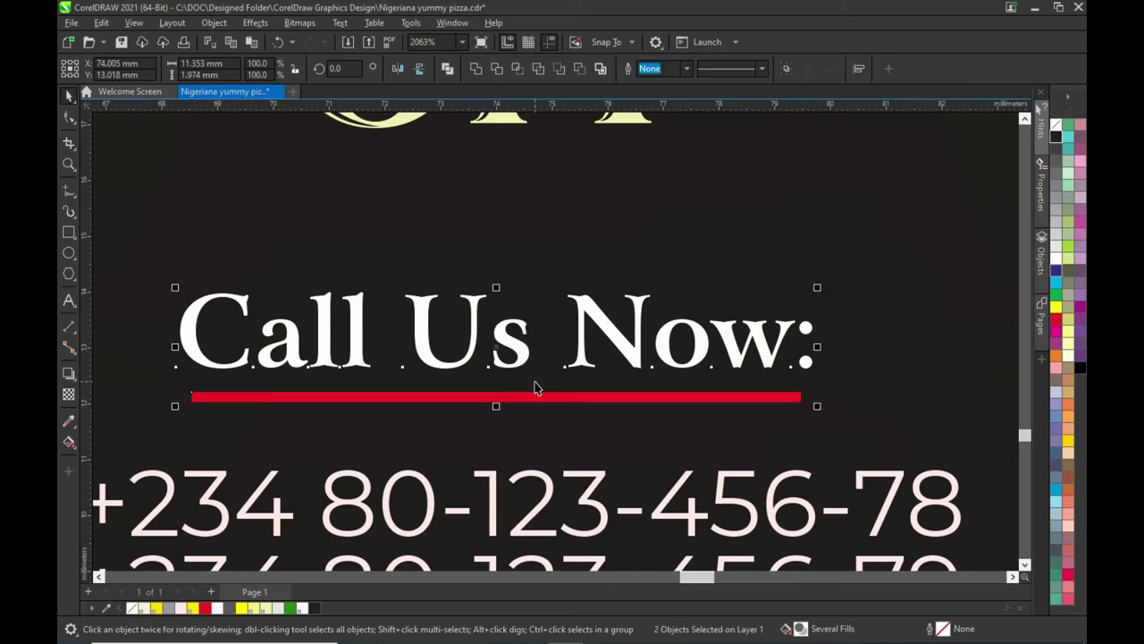
{"action": "scroll", "coordinate": [537, 387], "scroll_direction": "down", "scroll_amount": 1}
{"action": "scroll", "coordinate": [590, 394], "scroll_direction": "down", "scroll_amount": 1}
{"action": "scroll", "coordinate": [635, 447], "scroll_direction": "down", "scroll_amount": 2}
{"action": "scroll", "coordinate": [647, 500], "scroll_direction": "down", "scroll_amount": 2}
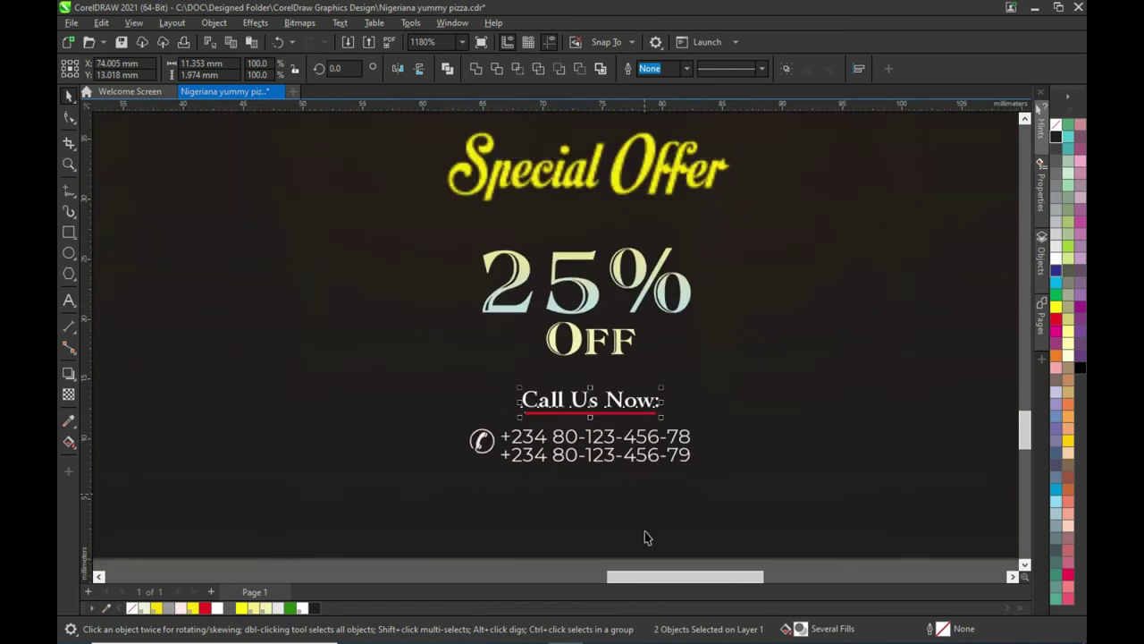
{"action": "left_click", "coordinate": [593, 503]}
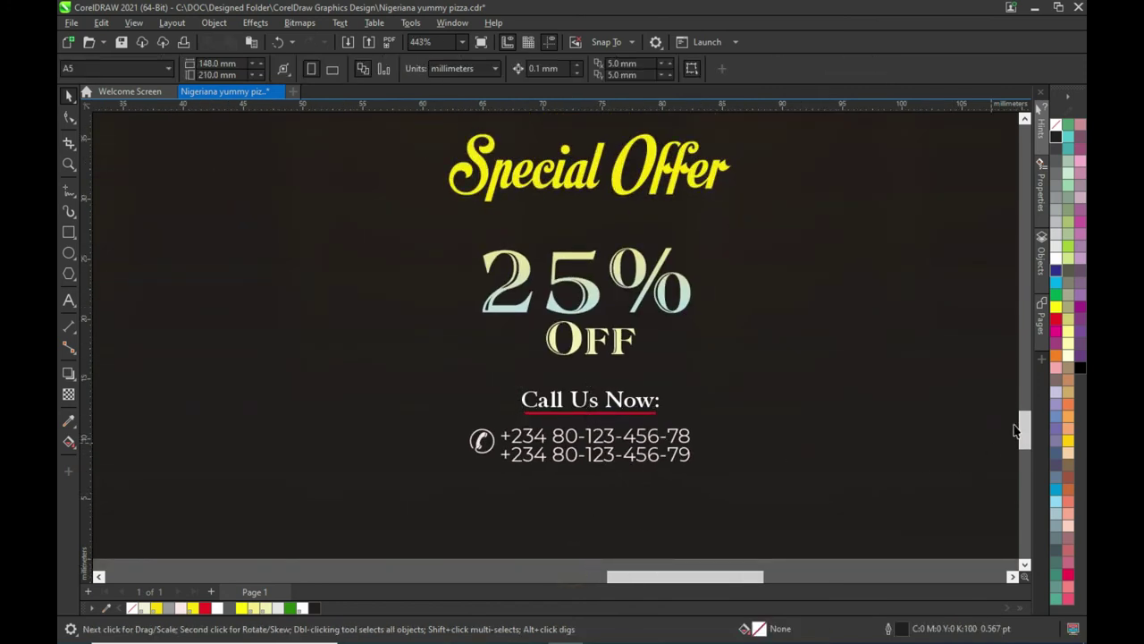
Select the phone icon group and nudge it down one step.
{"action": "left_click_drag", "start_coordinate": [1025, 432], "coordinate": [1025, 441]}
{"action": "left_click", "coordinate": [790, 474]}
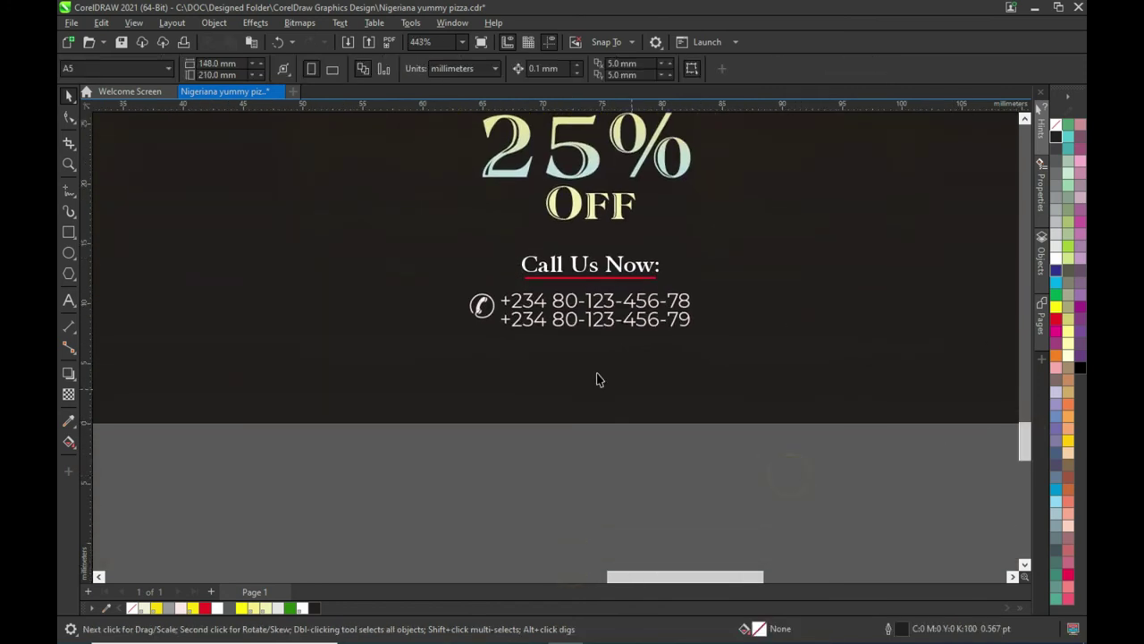
{"action": "left_click", "coordinate": [481, 308]}
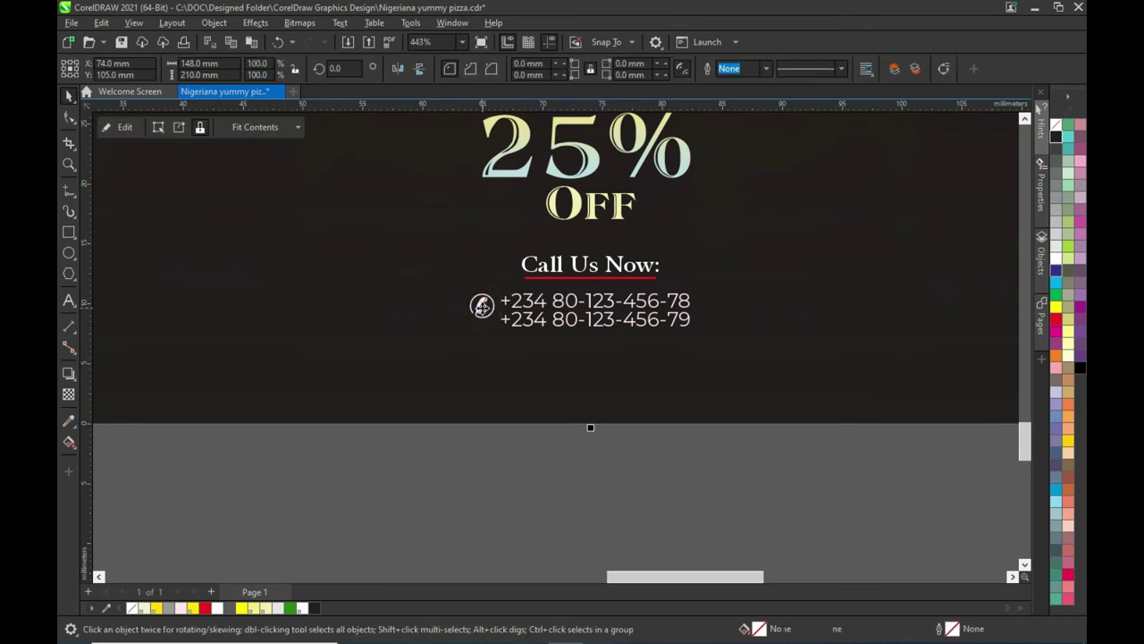
{"action": "left_click", "coordinate": [481, 308], "text": "ctrl"}
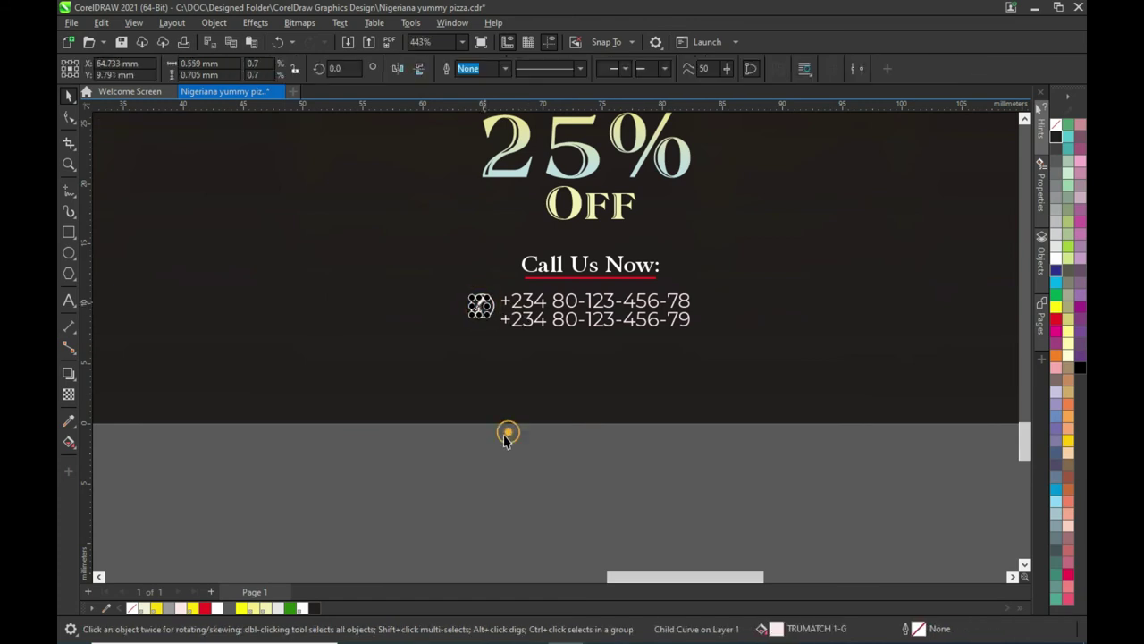
{"action": "left_click", "coordinate": [481, 306]}
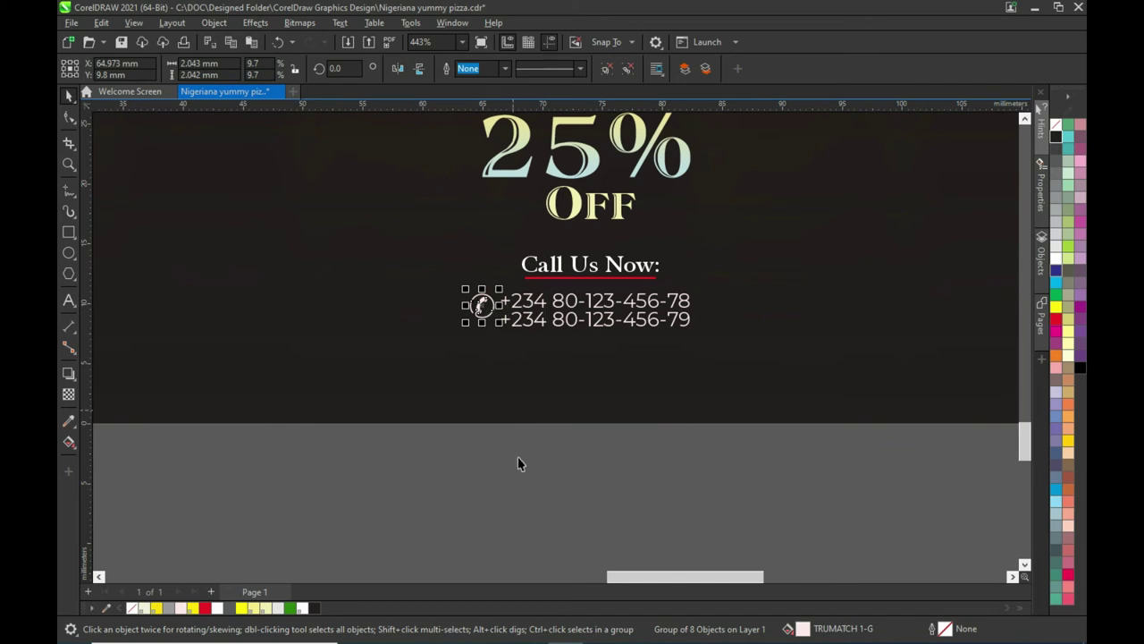
{"action": "key", "text": "Down"}
{"action": "key", "text": "Down"}
{"action": "key", "text": "Down"}
{"action": "key", "text": "Down"}
{"action": "key", "text": "Down"}
{"action": "key", "text": "Down"}
Try centre-aligning the icon with both number lines, then undo it.
{"action": "left_click_drag", "start_coordinate": [815, 493], "coordinate": [414, 288]}
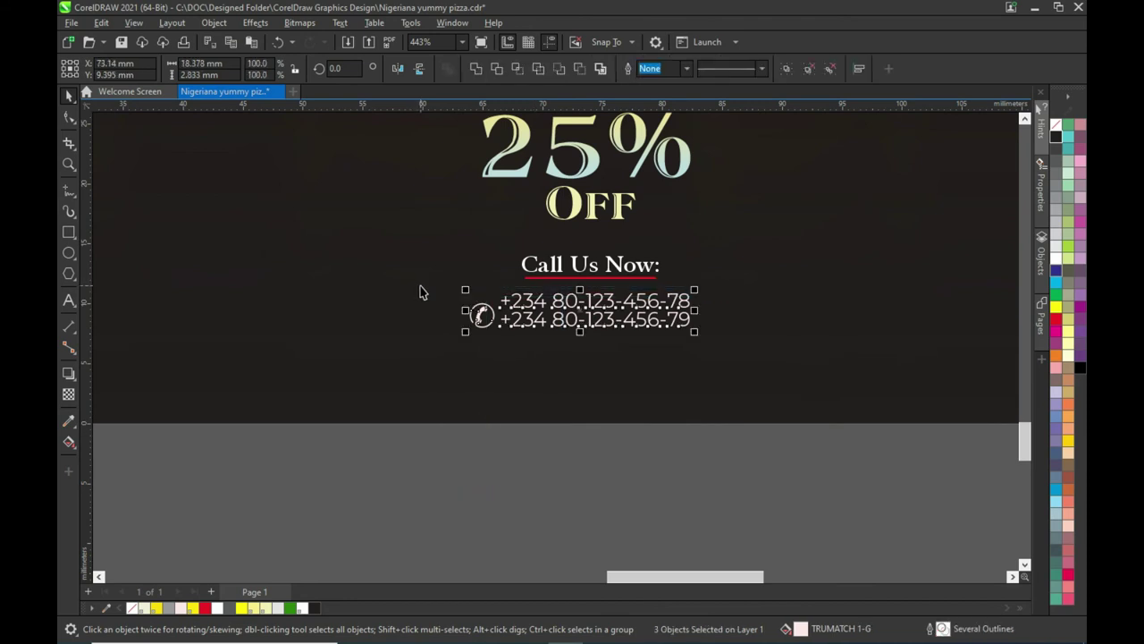
{"action": "key", "text": "c"}
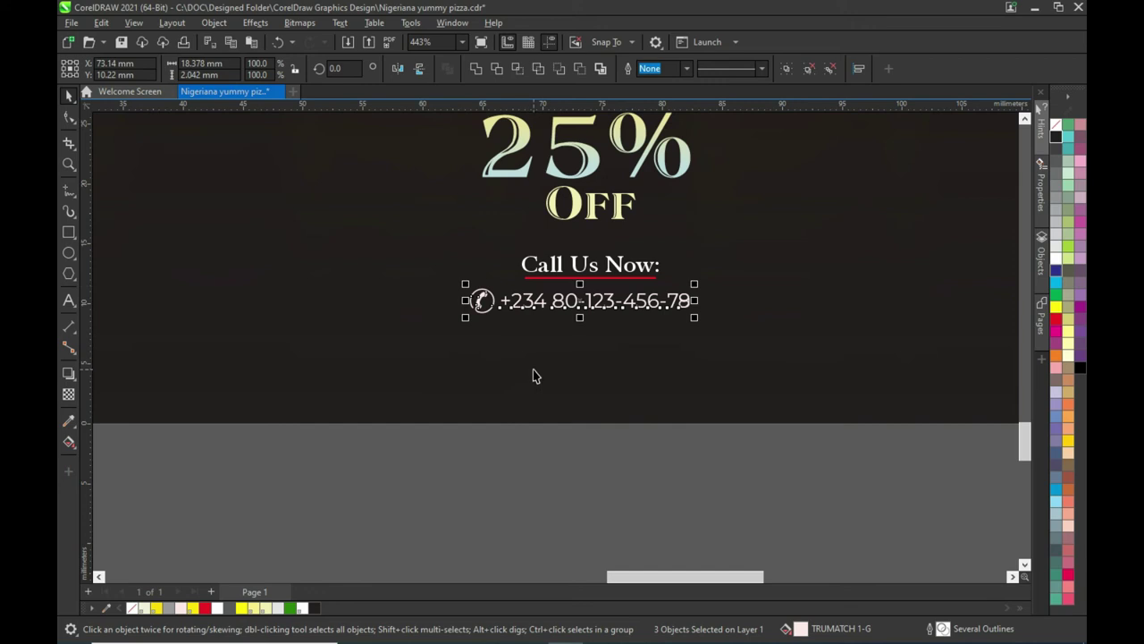
{"action": "key", "text": "ctrl+z"}
{"action": "left_click", "coordinate": [575, 497]}
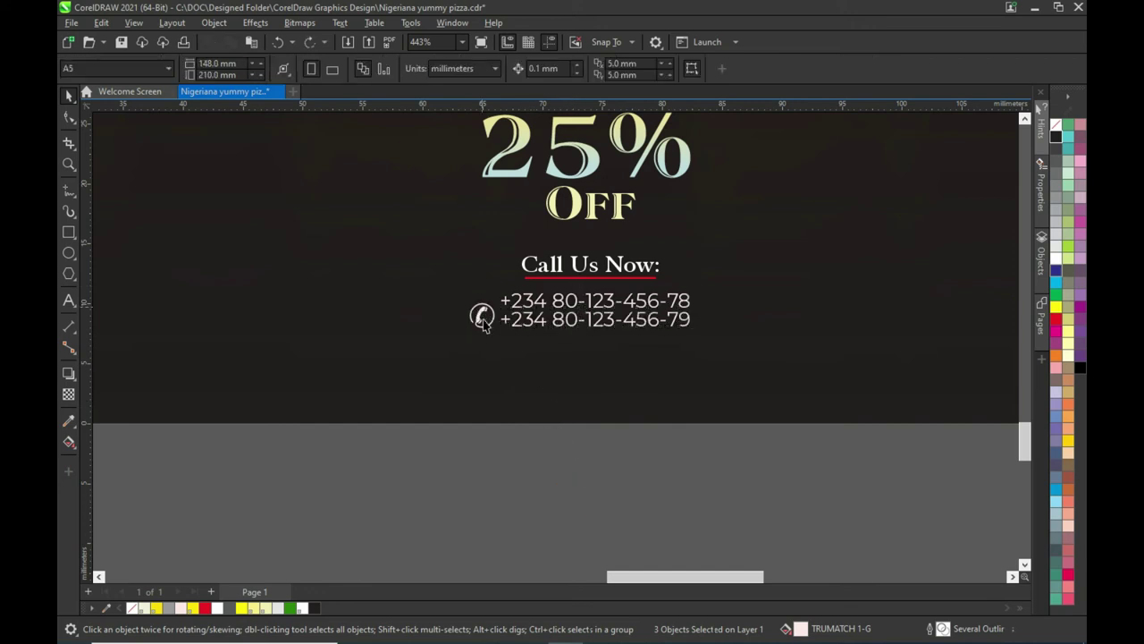
{"action": "left_click", "coordinate": [527, 488]}
Reselect the phone icon to check its placement, then zoom to the whole page.
{"action": "left_click_drag", "start_coordinate": [433, 302], "coordinate": [424, 282]}
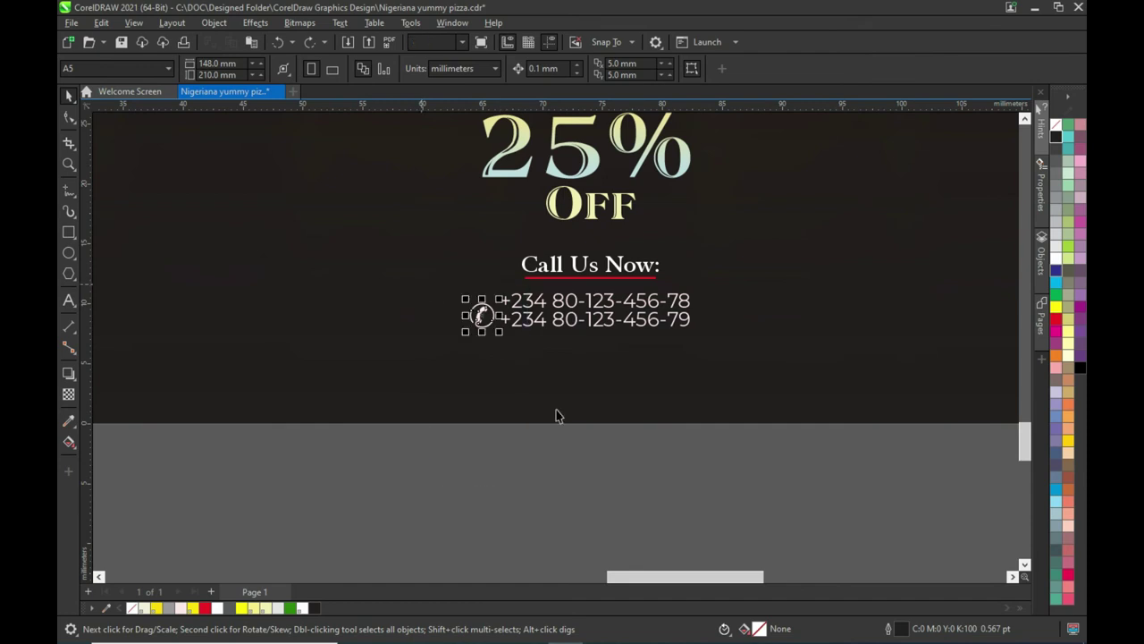
{"action": "left_click", "coordinate": [667, 533]}
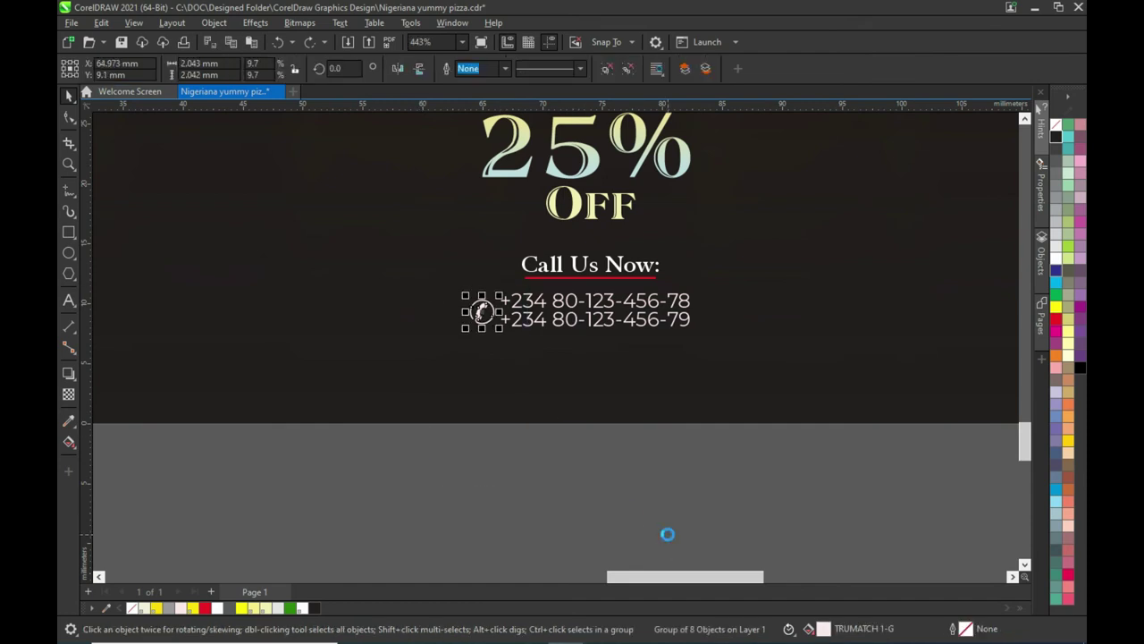
{"action": "left_click", "coordinate": [630, 519]}
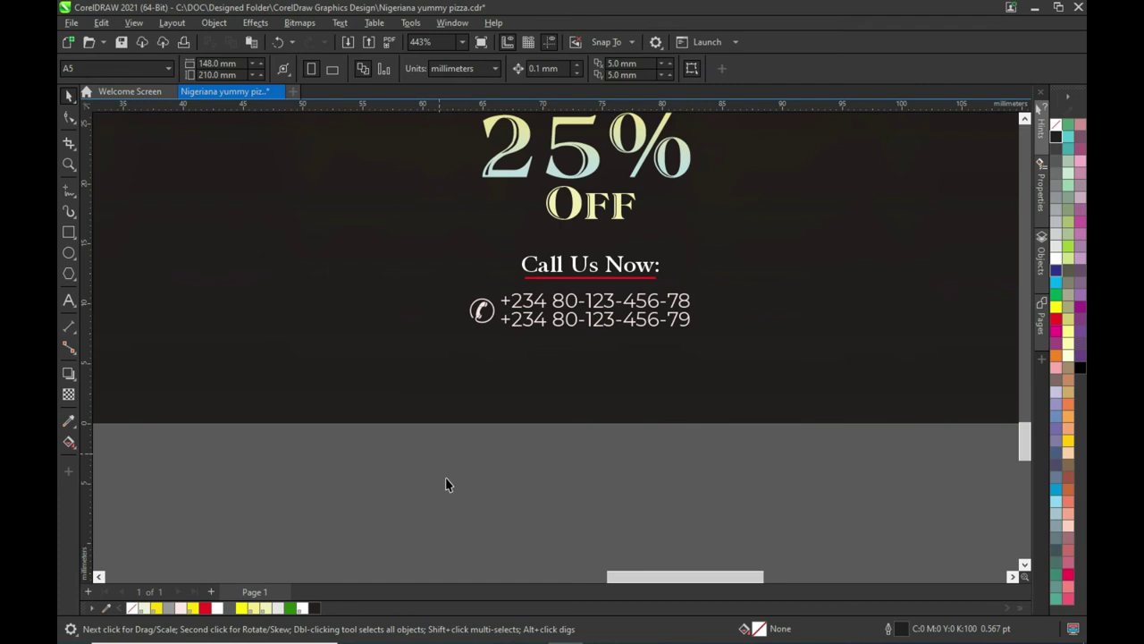
{"action": "left_click_drag", "start_coordinate": [508, 474], "coordinate": [417, 281]}
{"action": "left_click", "coordinate": [713, 460]}
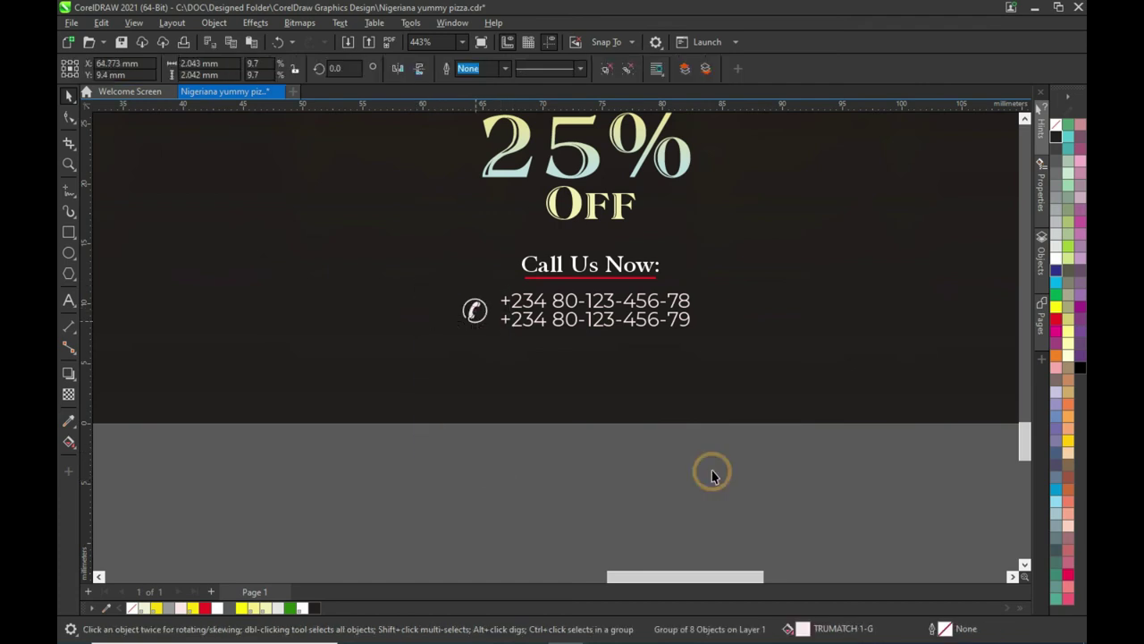
{"action": "key", "text": "F4"}
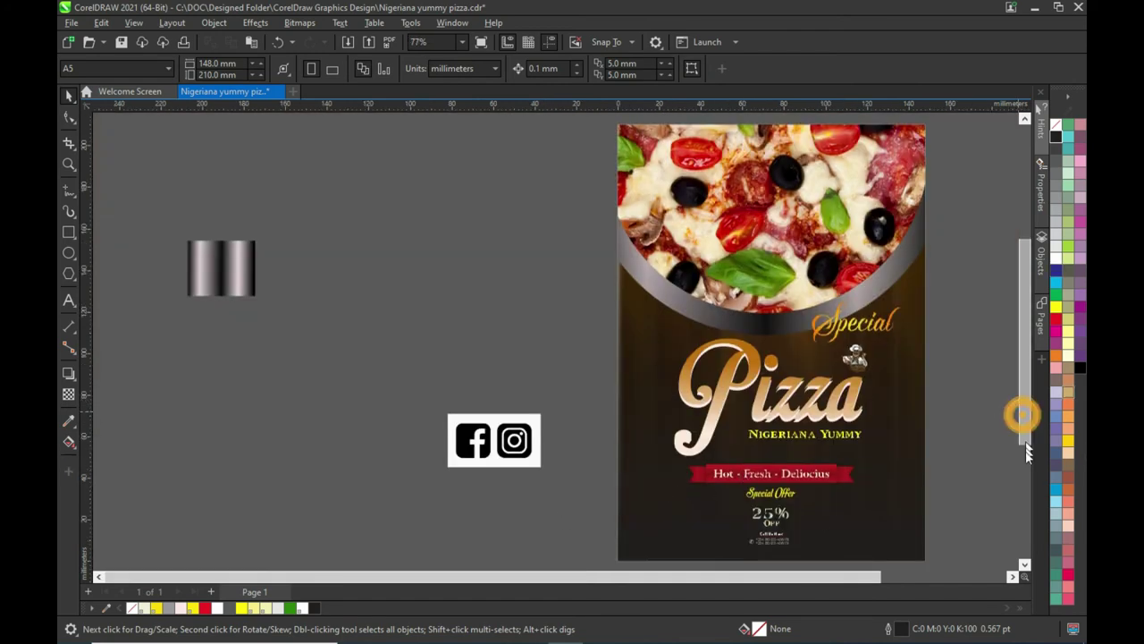
Scale up the offer text group by a corner handle and nudge it up.
{"action": "left_click_drag", "start_coordinate": [1022, 414], "coordinate": [1022, 469]}
{"action": "mouse_move", "coordinate": [888, 500]}
{"action": "left_mouse_down"}
{"action": "mouse_move", "coordinate": [629, 365]}
{"action": "mouse_move", "coordinate": [631, 378]}
{"action": "left_mouse_up"}
{"action": "scroll", "coordinate": [860, 418], "scroll_direction": "up", "scroll_amount": 2}
{"action": "scroll", "coordinate": [833, 421], "scroll_direction": "up", "scroll_amount": 1}
{"action": "scroll", "coordinate": [731, 370], "scroll_direction": "up", "scroll_amount": 1}
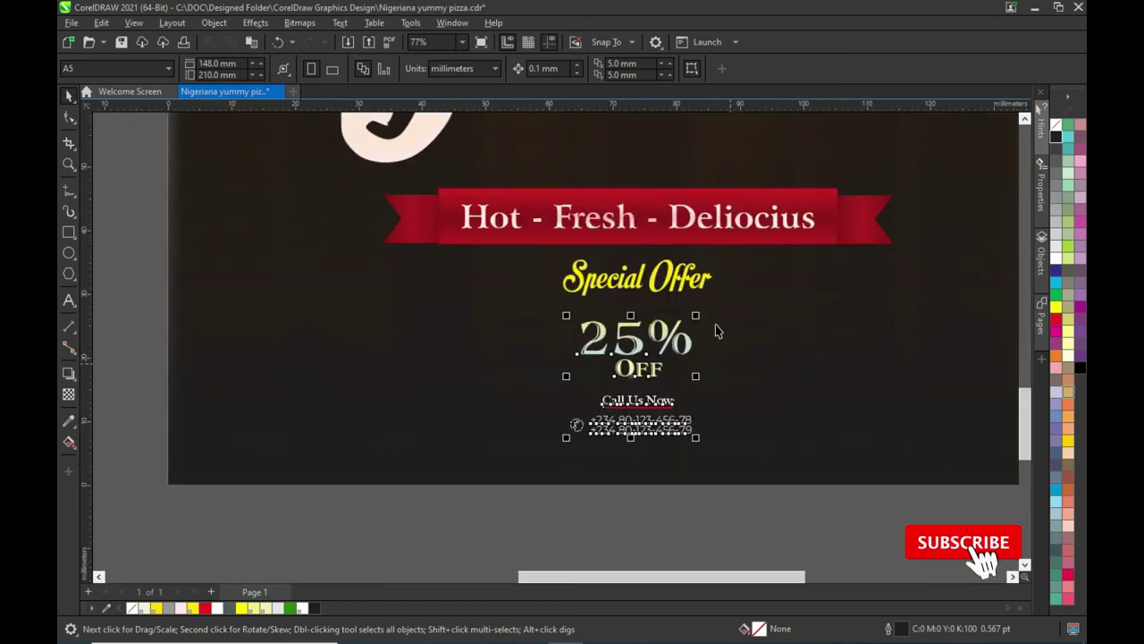
{"action": "mouse_move", "coordinate": [695, 318]}
{"action": "left_mouse_down"}
{"action": "mouse_move", "coordinate": [705, 307]}
{"action": "mouse_move", "coordinate": [758, 346]}
{"action": "left_mouse_up"}
{"action": "key", "text": "Up"}
{"action": "key", "text": "Up"}
{"action": "key", "text": "Up"}
{"action": "key", "text": "Up"}
{"action": "key", "text": "Up"}
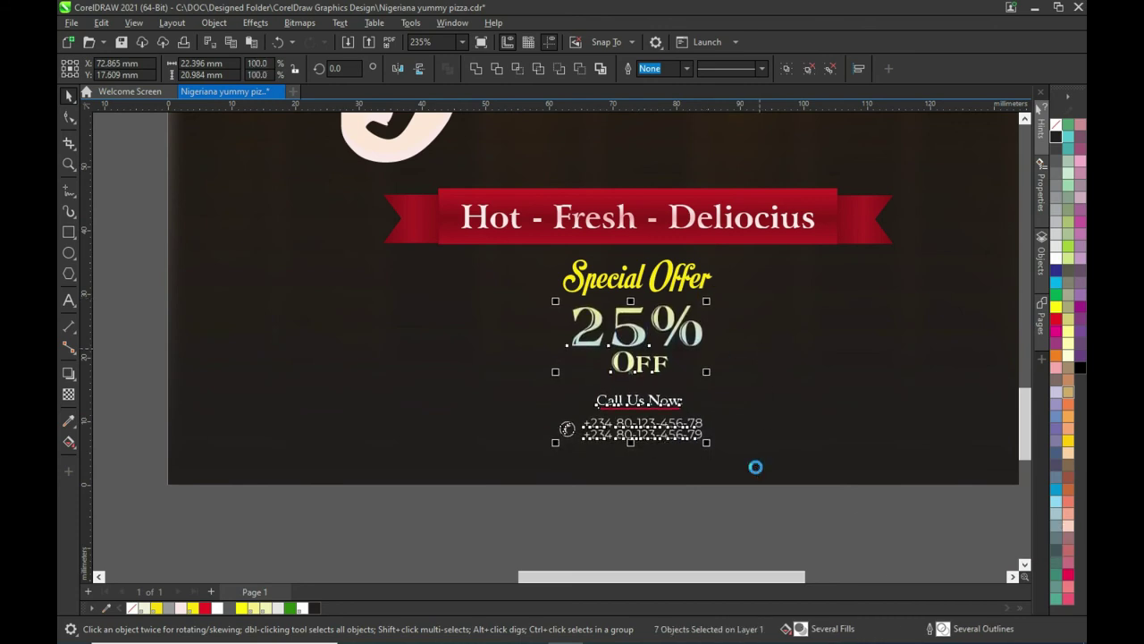
{"action": "left_click", "coordinate": [743, 501]}
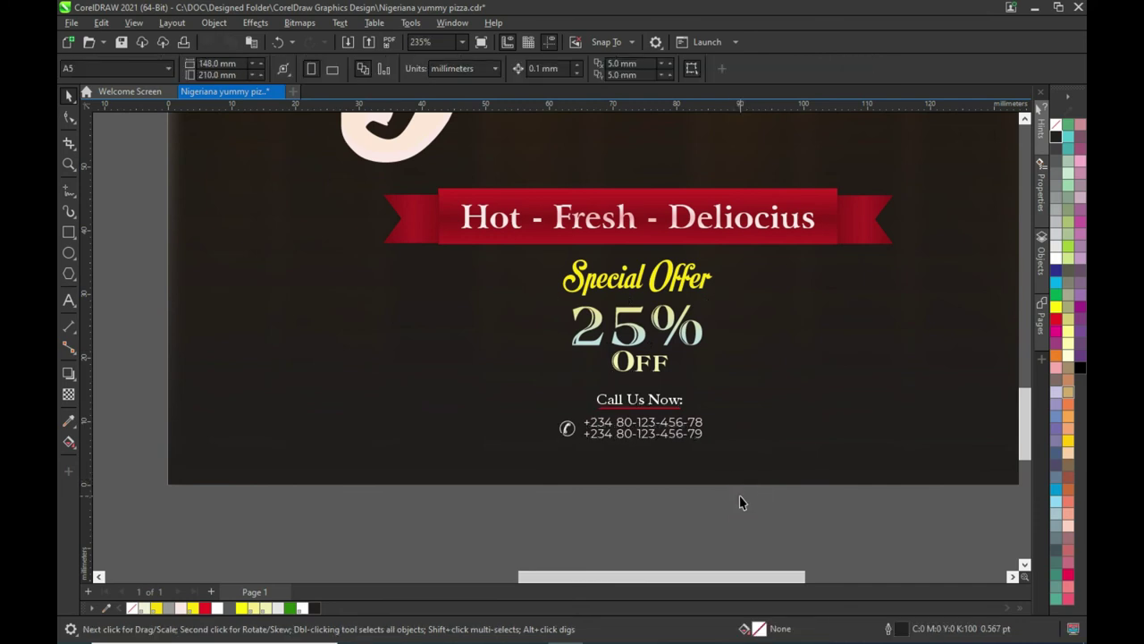
Move the Call Us Now contact block to the right of the 25% OFF offer.
{"action": "left_click_drag", "start_coordinate": [744, 500], "coordinate": [544, 379]}
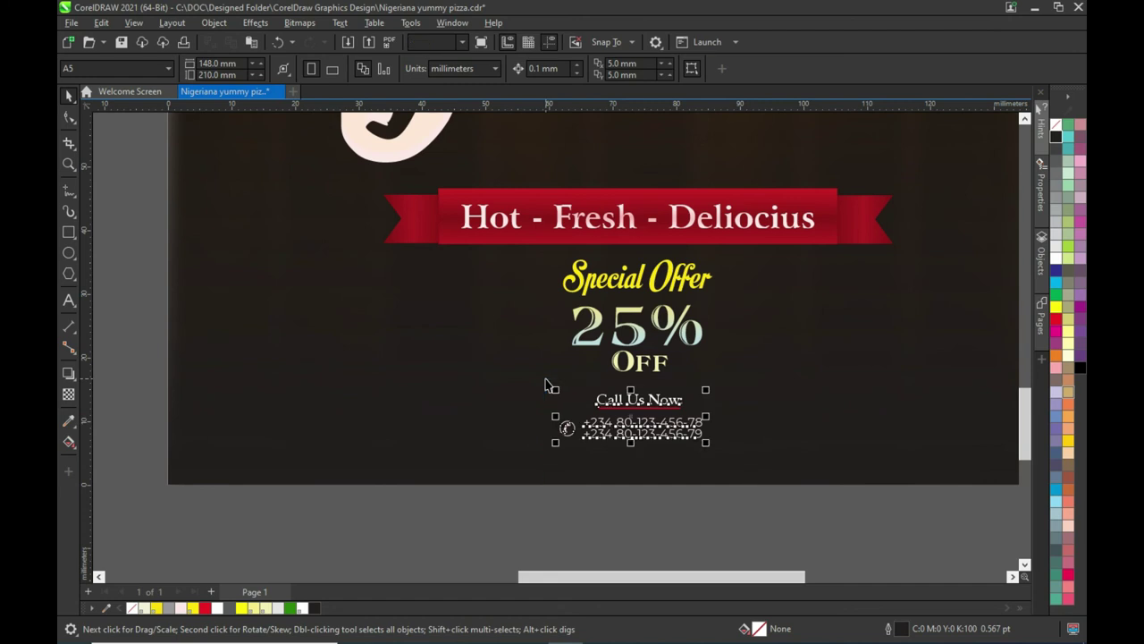
{"action": "mouse_move", "coordinate": [678, 577]}
{"action": "left_mouse_down"}
{"action": "mouse_move", "coordinate": [722, 577]}
{"action": "mouse_move", "coordinate": [649, 579]}
{"action": "left_mouse_up"}
{"action": "left_click", "coordinate": [730, 503]}
{"action": "left_click_drag", "start_coordinate": [788, 541], "coordinate": [521, 301]}
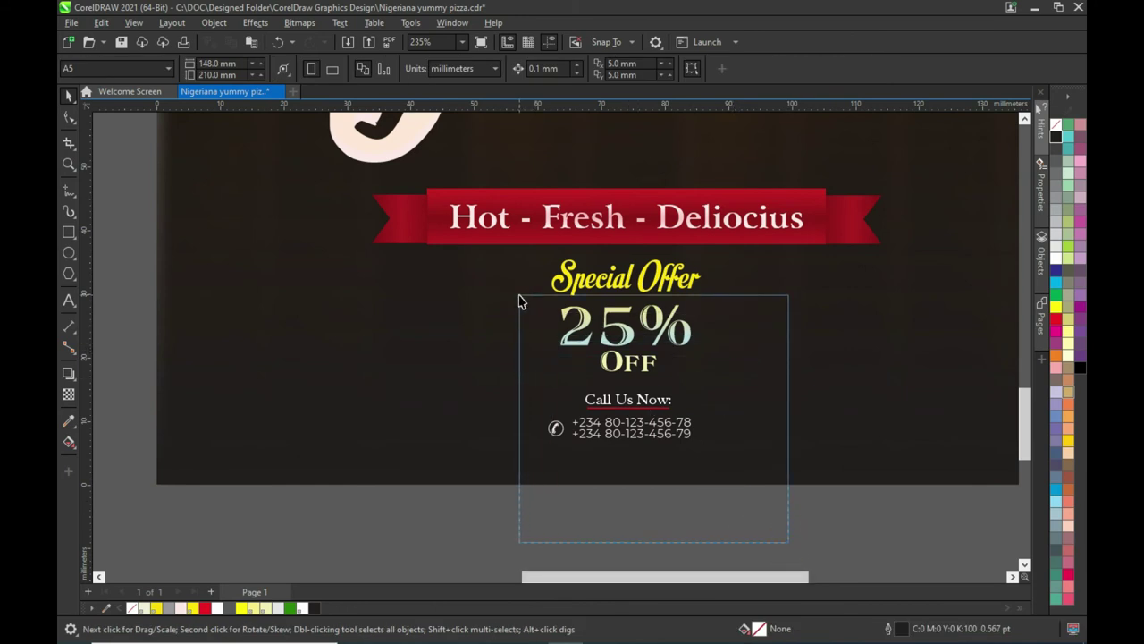
{"action": "left_click_drag", "start_coordinate": [521, 302], "coordinate": [521, 306]}
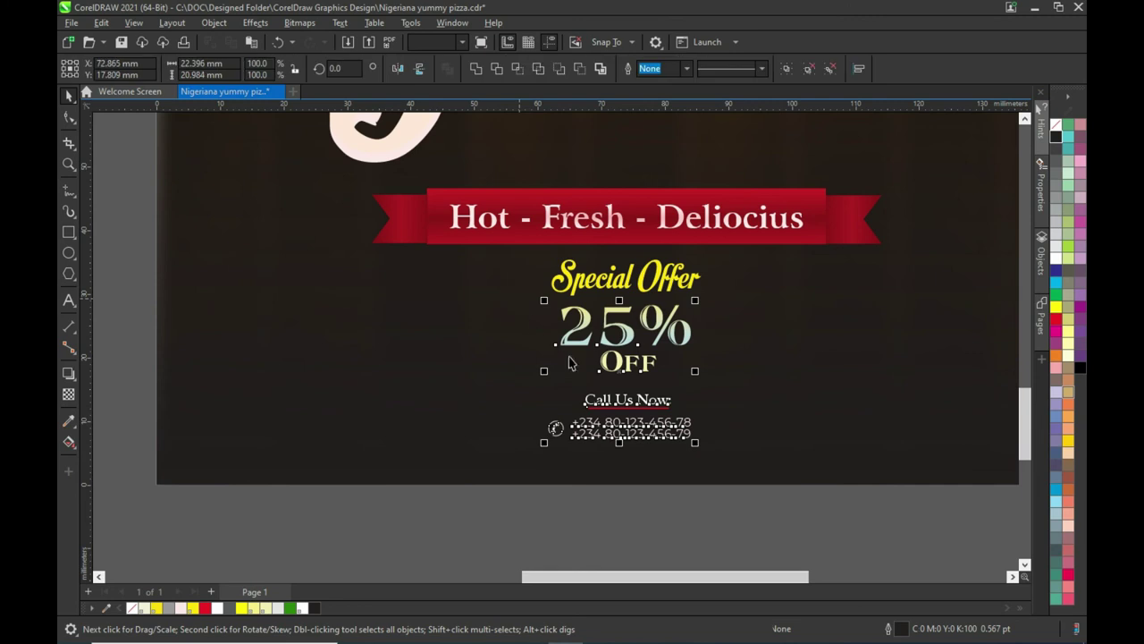
{"action": "left_click_drag", "start_coordinate": [769, 497], "coordinate": [514, 384]}
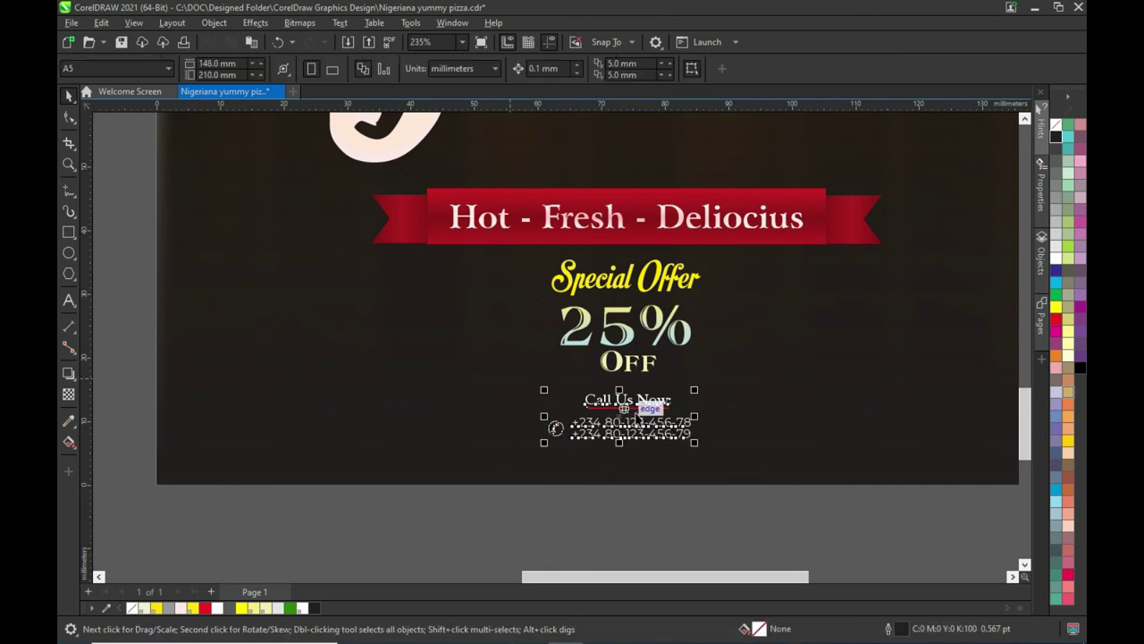
{"action": "left_click_drag", "start_coordinate": [803, 376], "coordinate": [851, 325]}
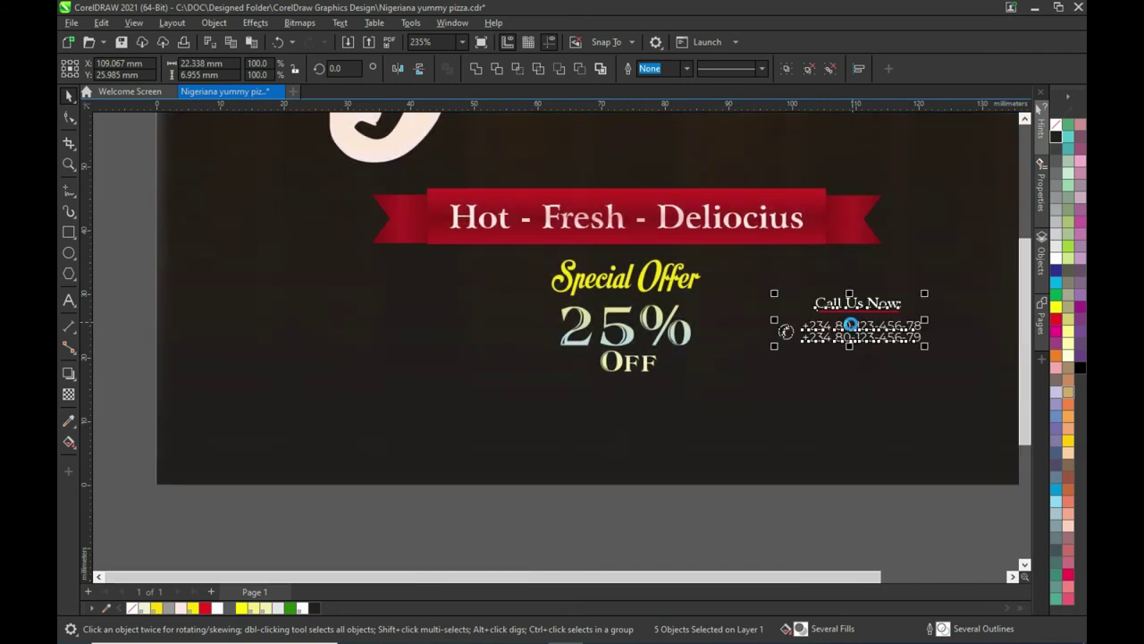
{"action": "key", "text": "F4"}
Move the metallic swatch and social icons box closer to the flyer page.
{"action": "left_click", "coordinate": [1024, 564]}
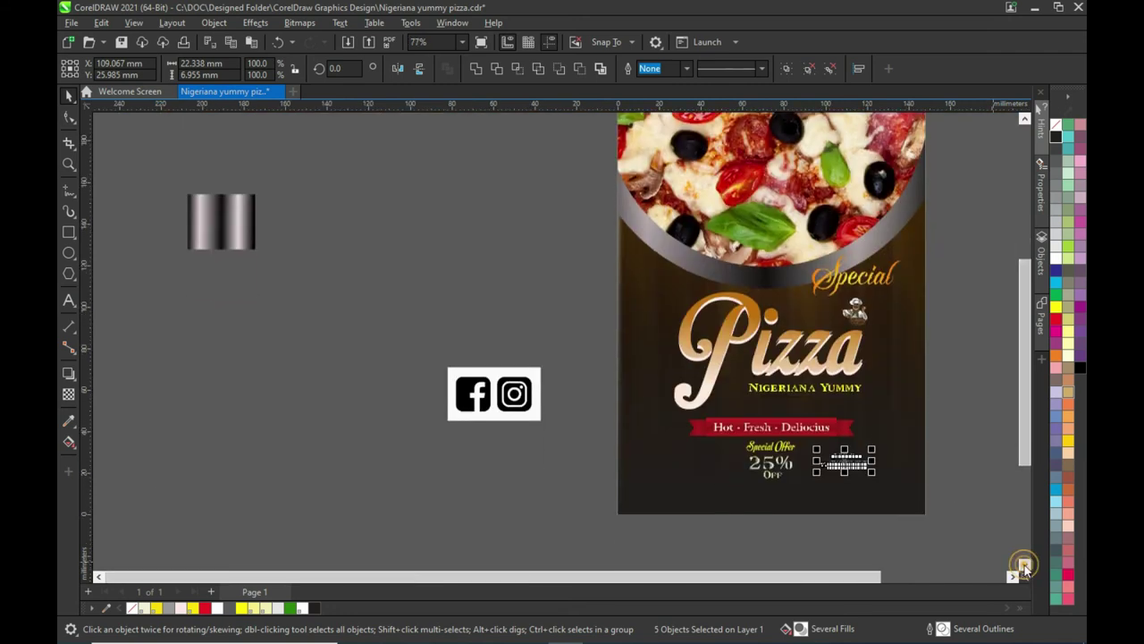
{"action": "left_click_drag", "start_coordinate": [822, 576], "coordinate": [892, 579]}
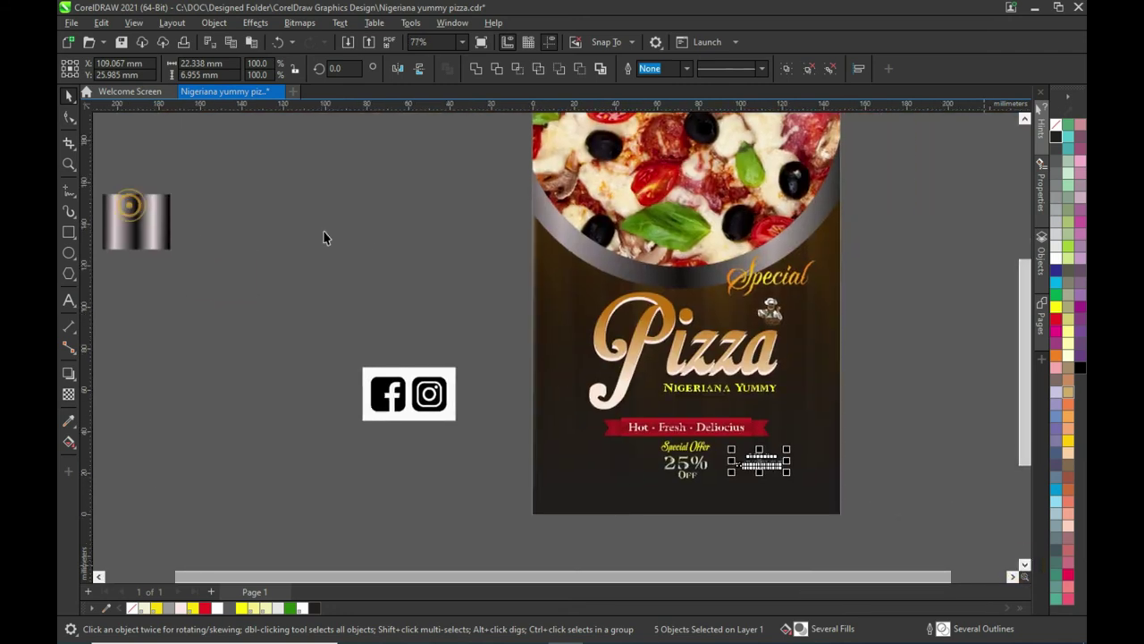
{"action": "left_click_drag", "start_coordinate": [135, 214], "coordinate": [423, 269]}
{"action": "left_click_drag", "start_coordinate": [421, 404], "coordinate": [455, 398]}
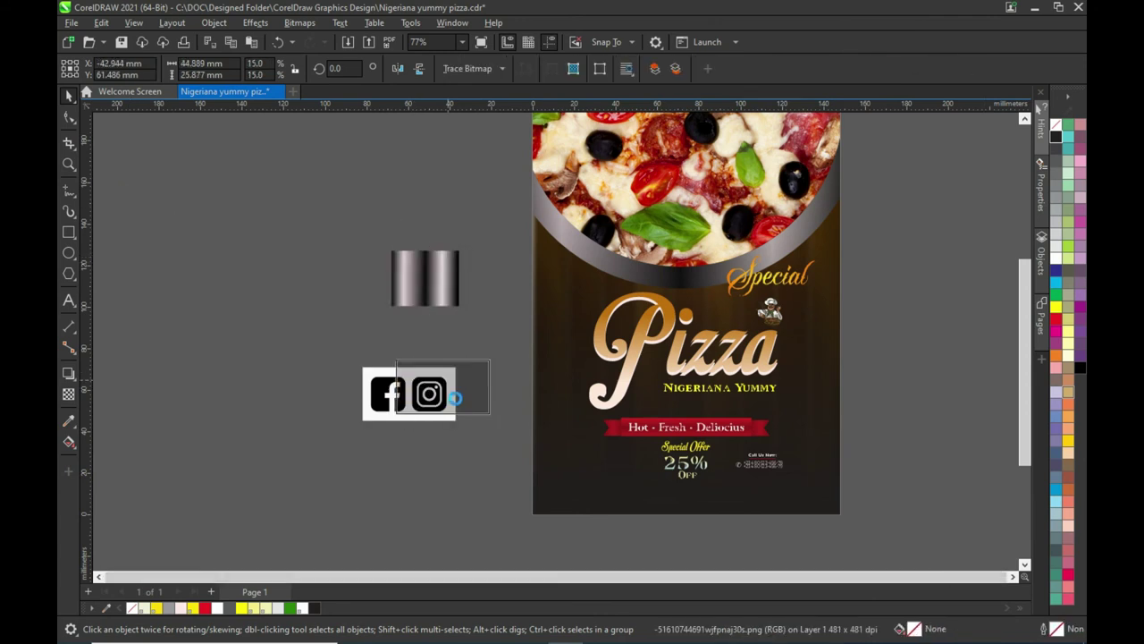
{"action": "left_click", "coordinate": [840, 536]}
Resize the contact block to balance it against the offer.
{"action": "left_click", "coordinate": [786, 457]}
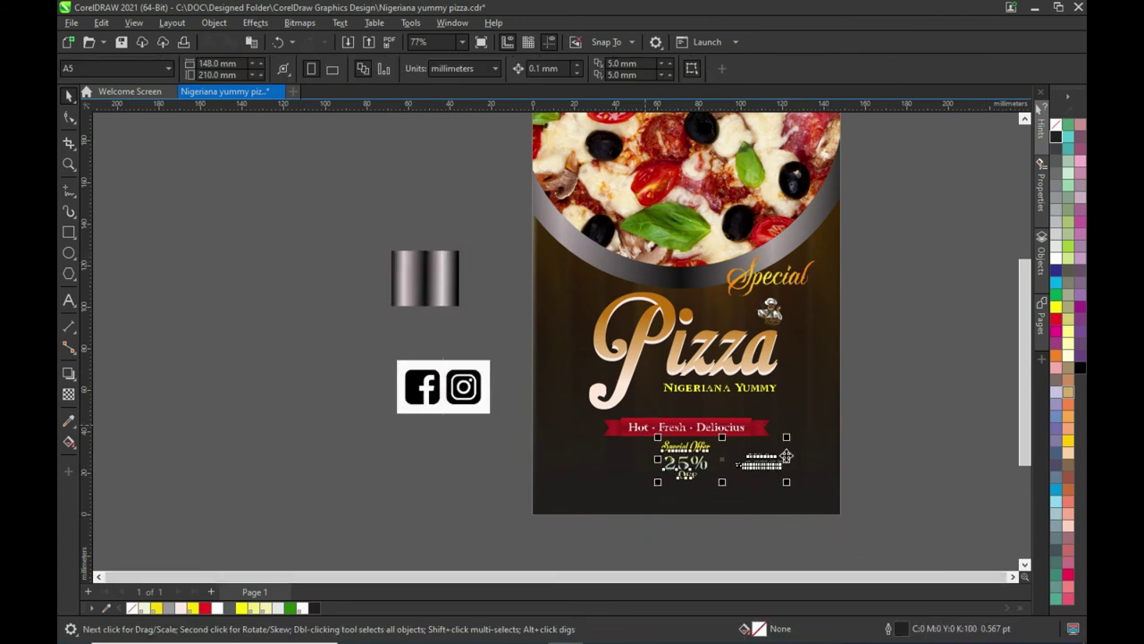
{"action": "left_click_drag", "start_coordinate": [862, 524], "coordinate": [720, 444]}
{"action": "mouse_move", "coordinate": [816, 497]}
{"action": "left_mouse_down"}
{"action": "mouse_move", "coordinate": [786, 484]}
{"action": "mouse_move", "coordinate": [726, 488]}
{"action": "left_mouse_up"}
{"action": "scroll", "coordinate": [876, 483], "scroll_direction": "up", "scroll_amount": 1}
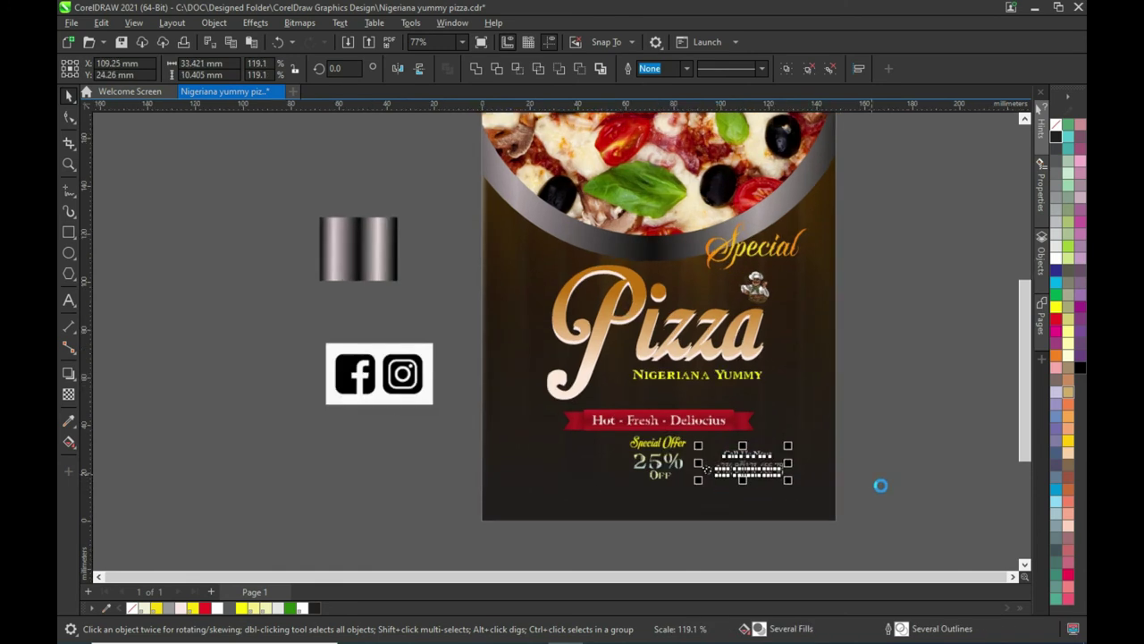
{"action": "scroll", "coordinate": [881, 485], "scroll_direction": "up", "scroll_amount": 1}
{"action": "key", "text": "Escape"}
{"action": "scroll", "coordinate": [858, 479], "scroll_direction": "up", "scroll_amount": 1}
{"action": "scroll", "coordinate": [854, 465], "scroll_direction": "up", "scroll_amount": 1}
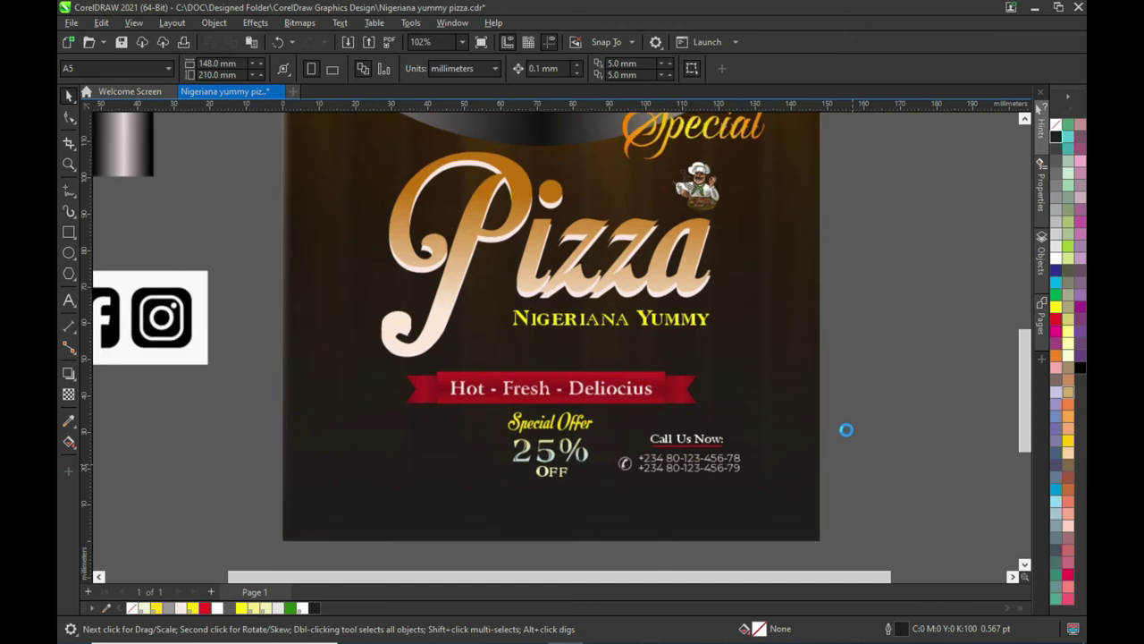
Check the contact block beside the offer and zoom back out.
{"action": "left_click_drag", "start_coordinate": [878, 413], "coordinate": [615, 504]}
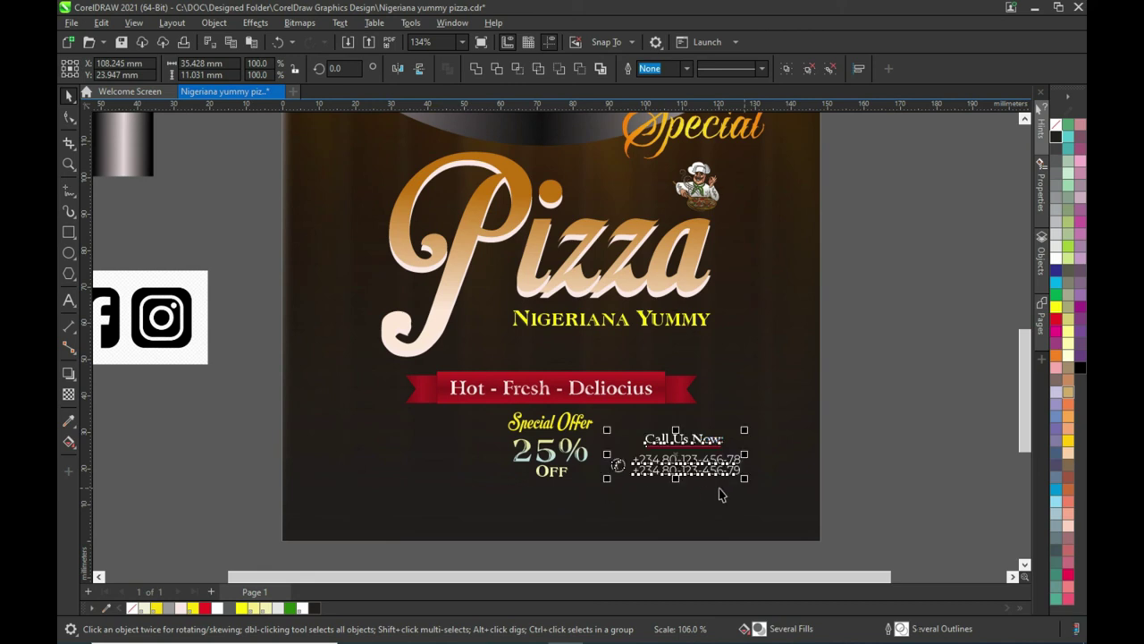
{"action": "left_click", "coordinate": [890, 483]}
{"action": "scroll", "coordinate": [863, 447], "scroll_direction": "down", "scroll_amount": 1}
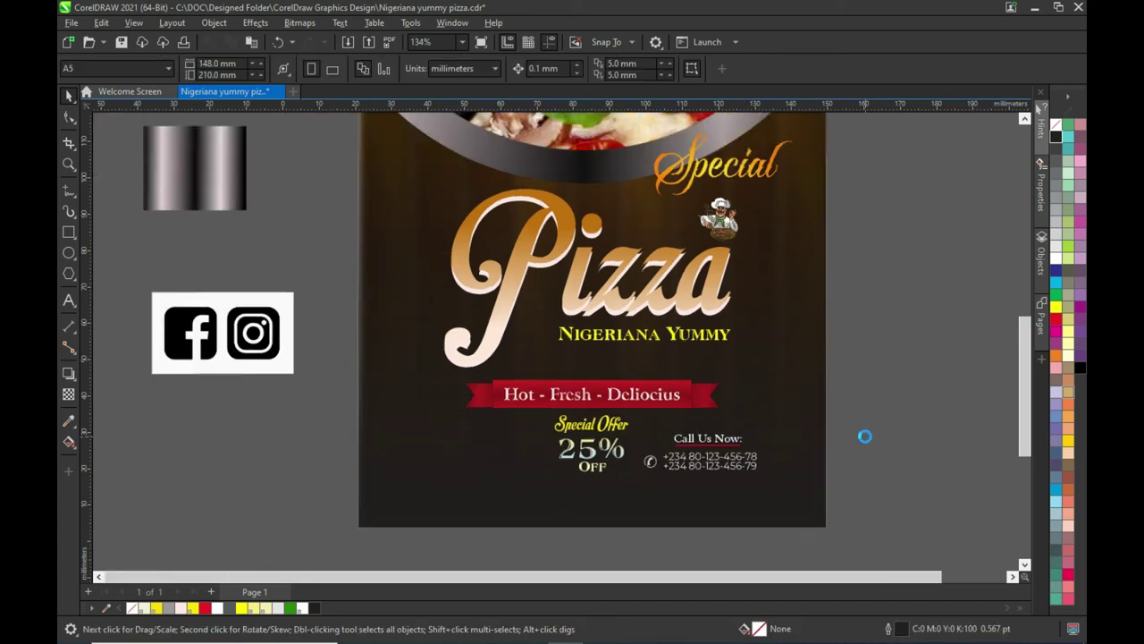
{"action": "scroll", "coordinate": [865, 438], "scroll_direction": "down", "scroll_amount": 1}
{"action": "scroll", "coordinate": [866, 436], "scroll_direction": "down", "scroll_amount": 1}
Delete the leftover gradient rectangle.
{"action": "left_click", "coordinate": [347, 380]}
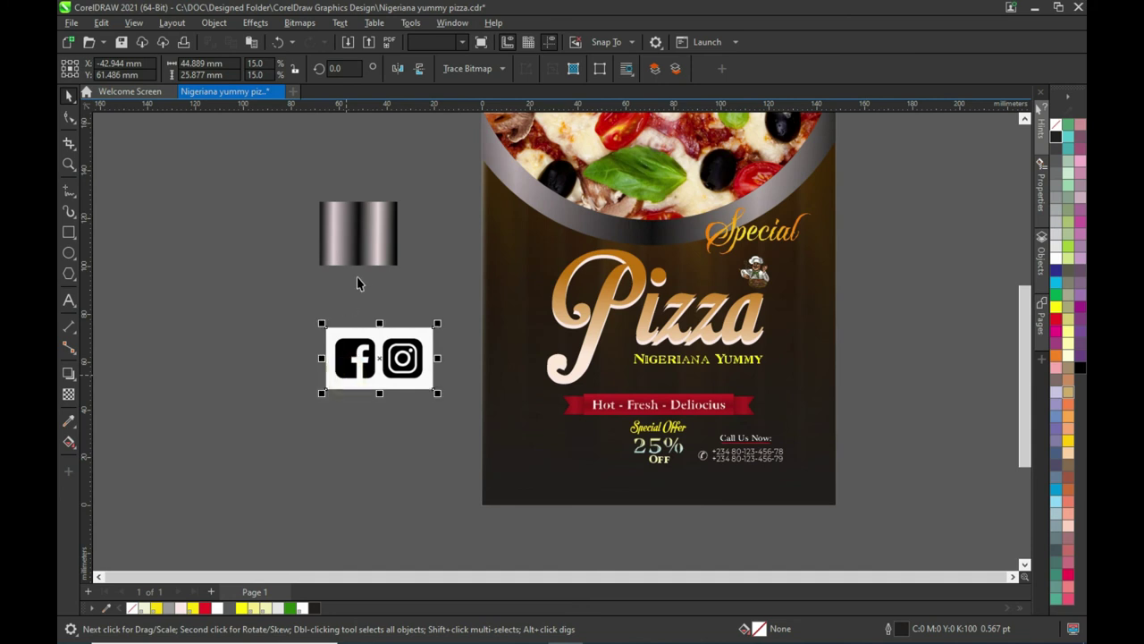
{"action": "left_click", "coordinate": [375, 259]}
{"action": "key", "text": "Delete"}
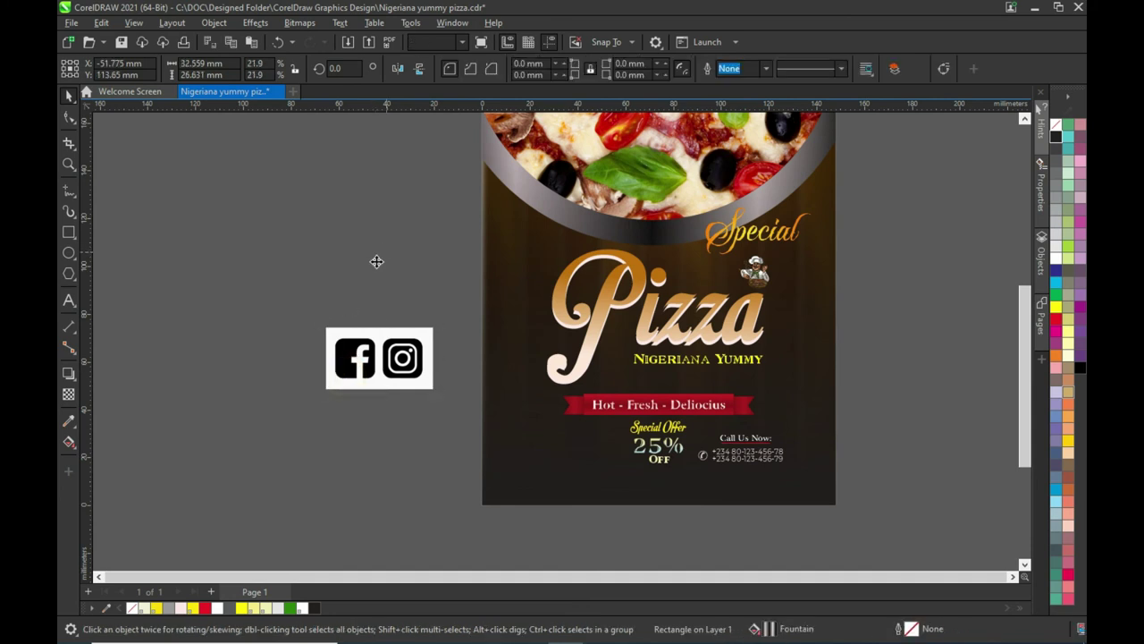
Trace the social icons image with Outline Trace > Line Art.
{"action": "left_click", "coordinate": [382, 334]}
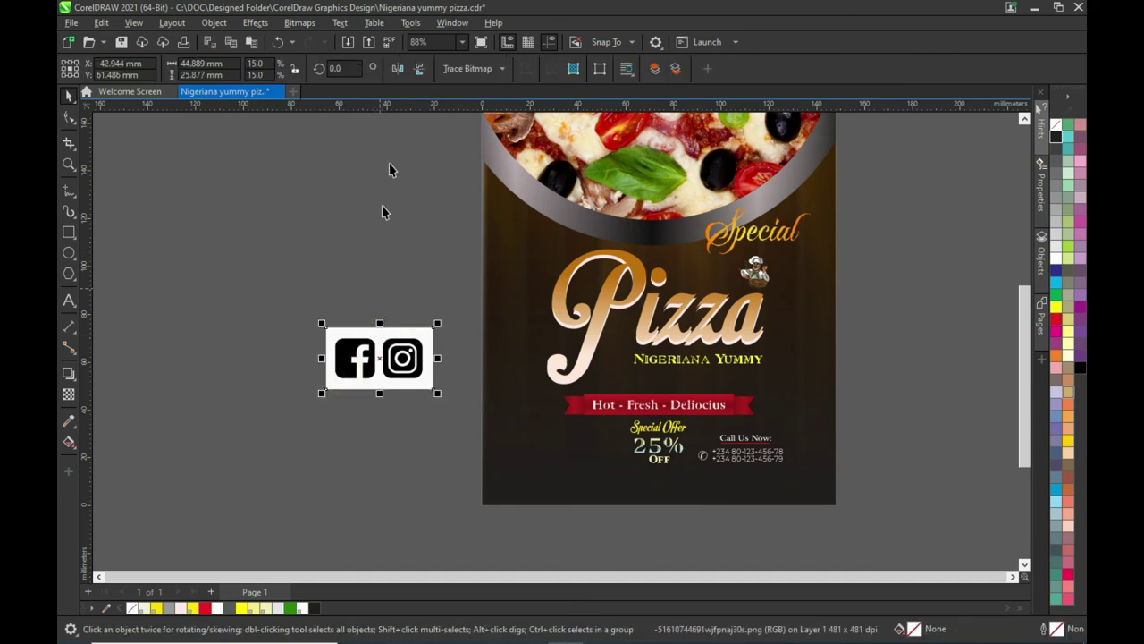
{"action": "left_click", "coordinate": [498, 71]}
{"action": "mouse_move", "coordinate": [486, 119]}
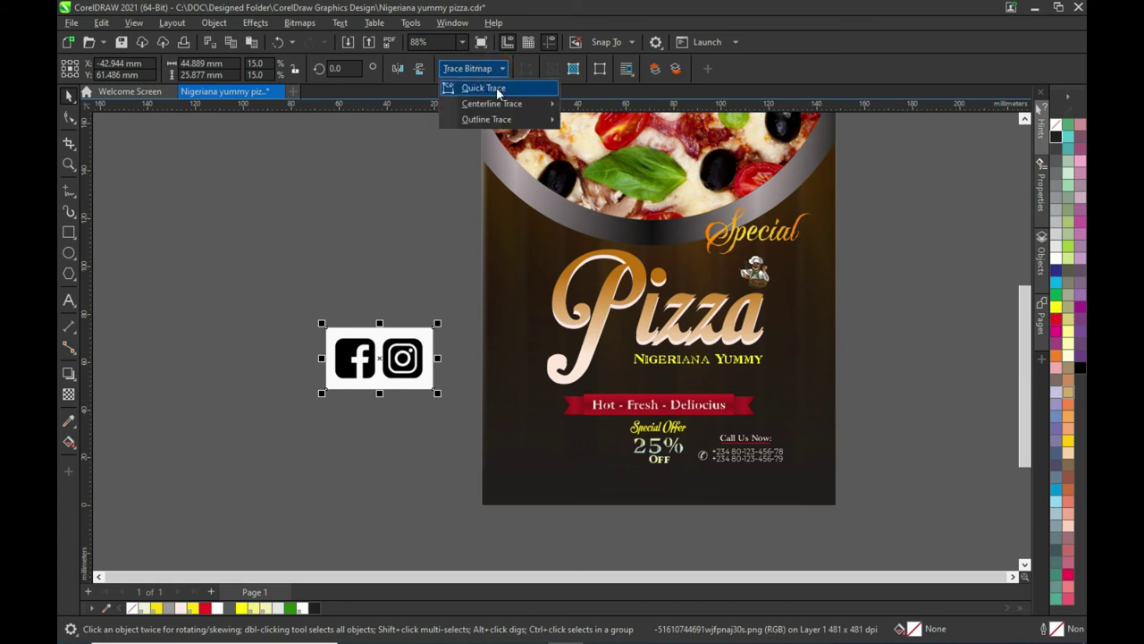
{"action": "left_click", "coordinate": [591, 123]}
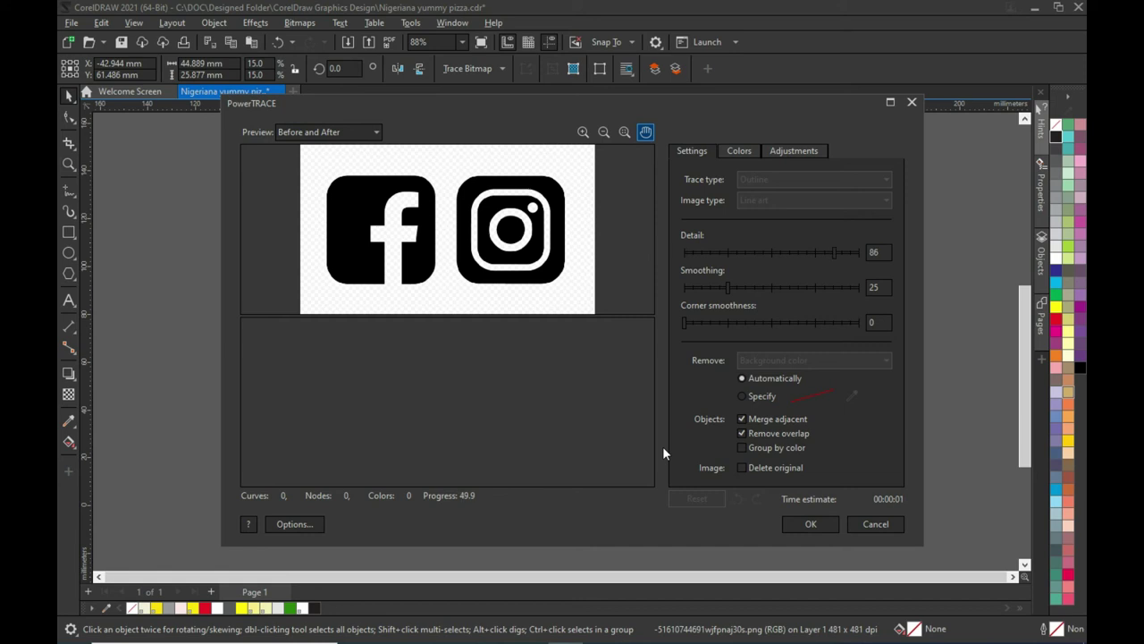
Accept the PowerTRACE result and delete the original icon bitmap.
{"action": "left_click", "coordinate": [817, 526]}
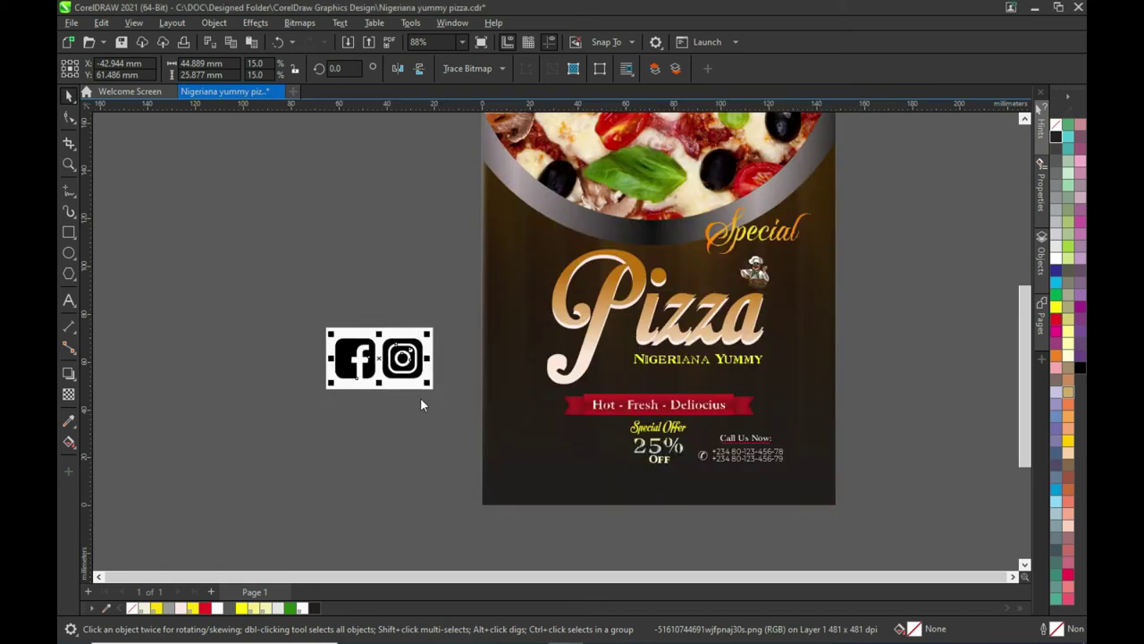
{"action": "left_click", "coordinate": [390, 454]}
{"action": "left_click_drag", "start_coordinate": [374, 377], "coordinate": [305, 435]}
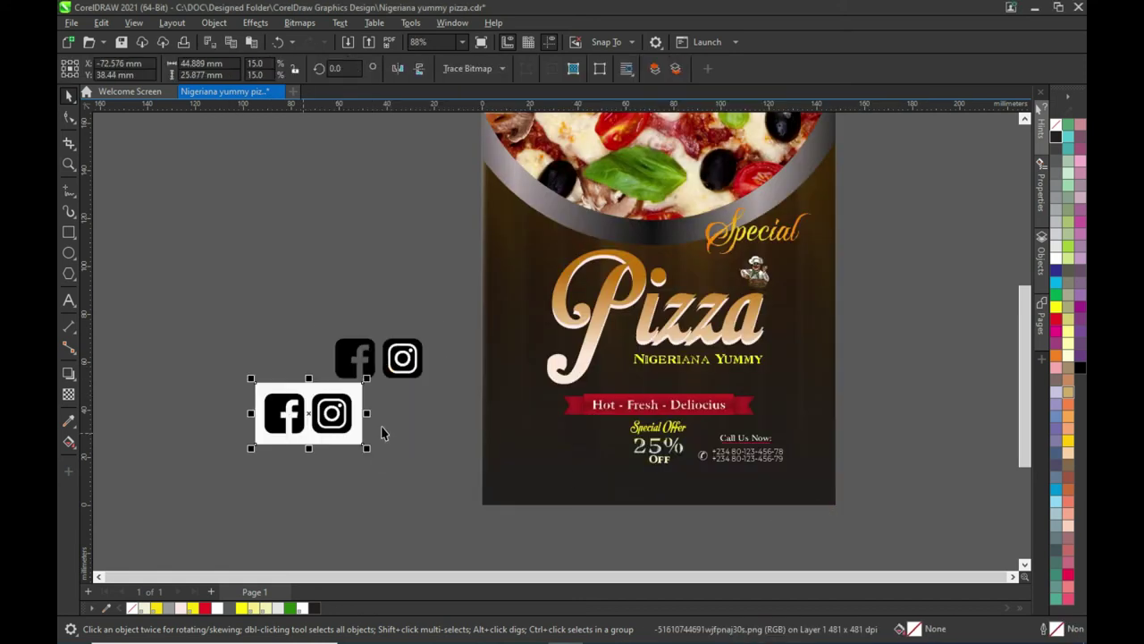
{"action": "key", "text": "Delete"}
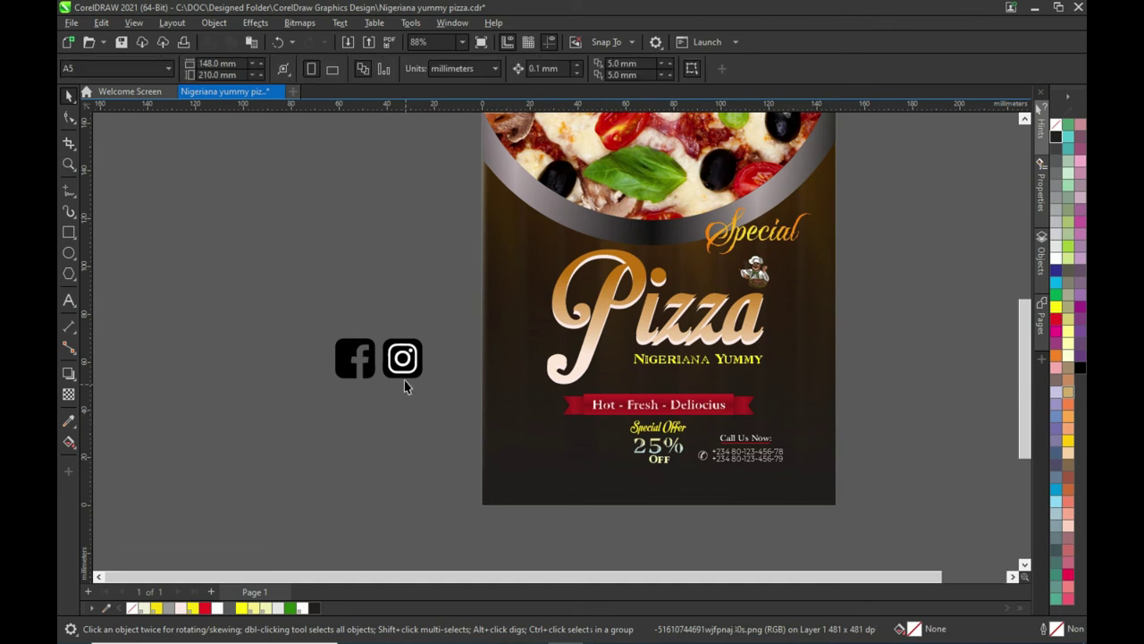
Ungroup the traced Facebook and Instagram icons.
{"action": "scroll", "coordinate": [403, 382], "scroll_direction": "up", "scroll_amount": 2}
{"action": "scroll", "coordinate": [402, 367], "scroll_direction": "up", "scroll_amount": 1}
{"action": "scroll", "coordinate": [400, 356], "scroll_direction": "up", "scroll_amount": 1}
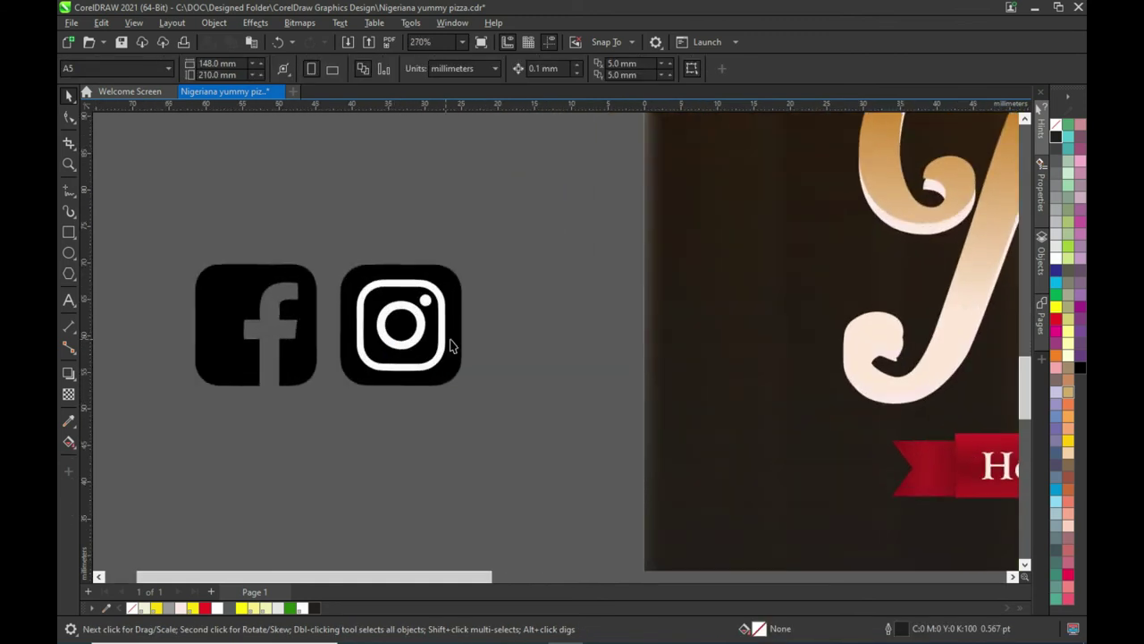
{"action": "left_click", "coordinate": [442, 353]}
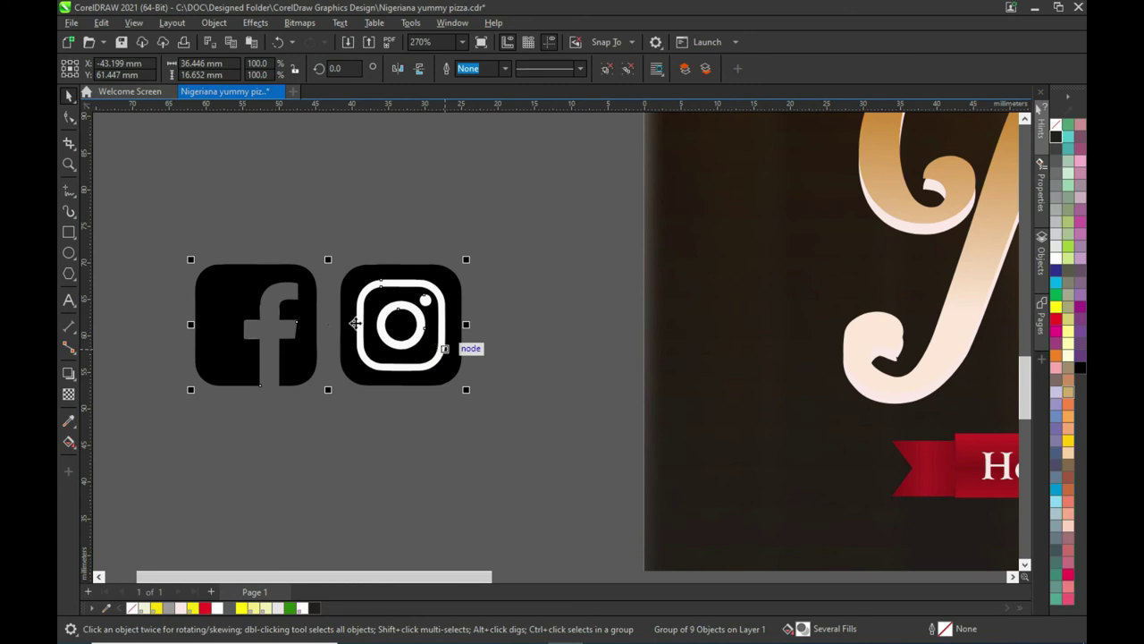
{"action": "left_click", "coordinate": [472, 390]}
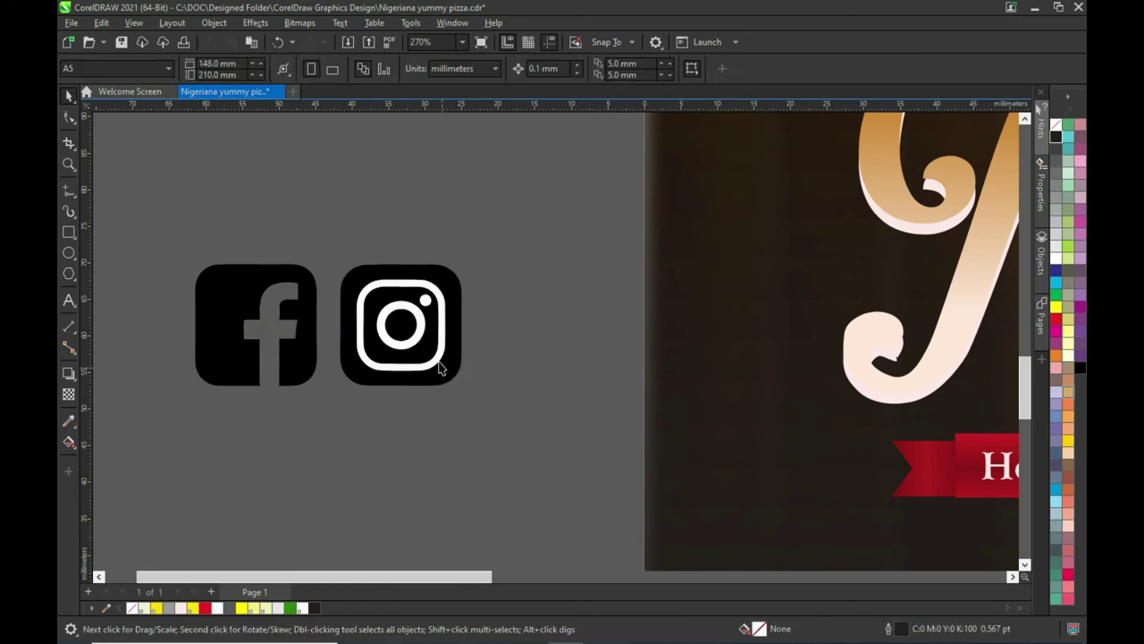
{"action": "left_click", "coordinate": [406, 291]}
{"action": "left_click", "coordinate": [608, 69]}
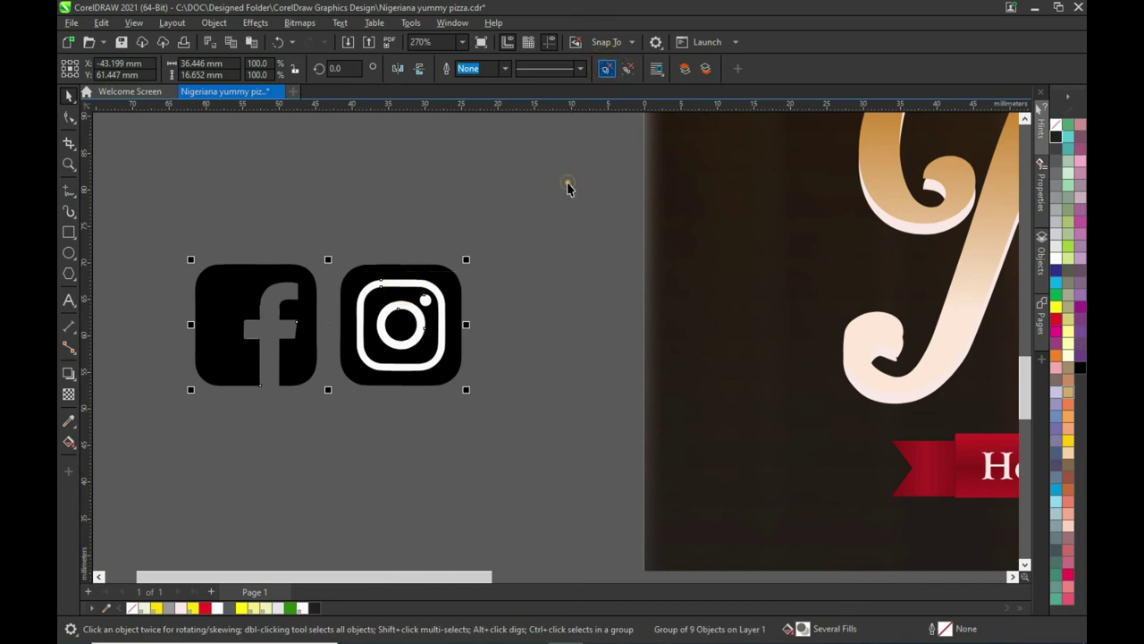
Delete the Instagram icon's white ring, lens and dot, then select both icons.
{"action": "left_click", "coordinate": [365, 281]}
{"action": "left_click", "coordinate": [556, 319]}
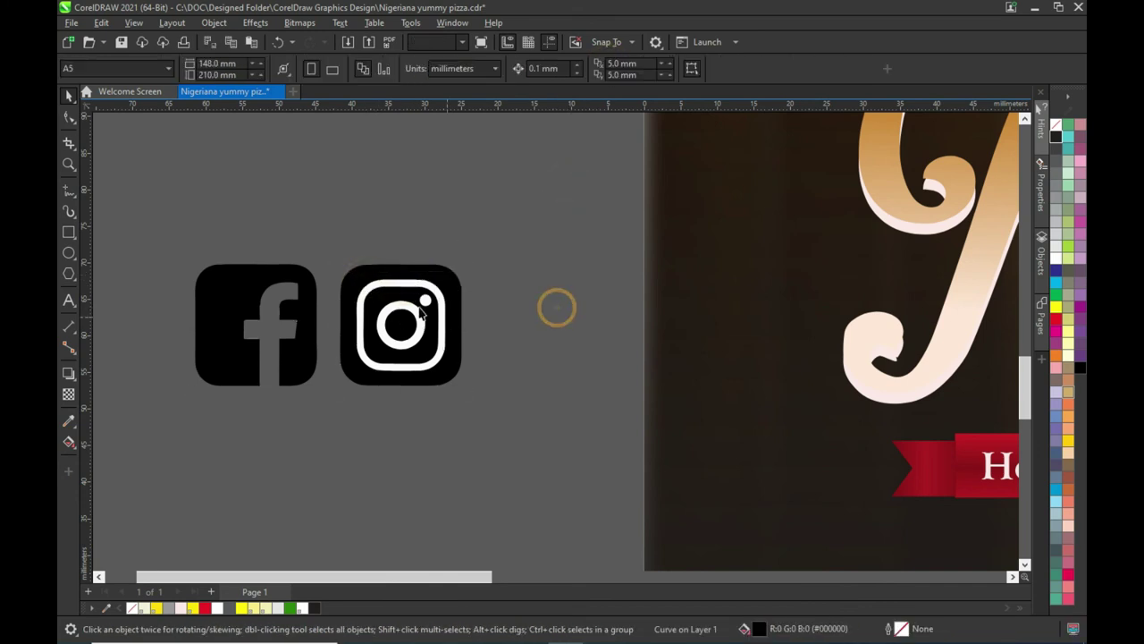
{"action": "left_click", "coordinate": [416, 284]}
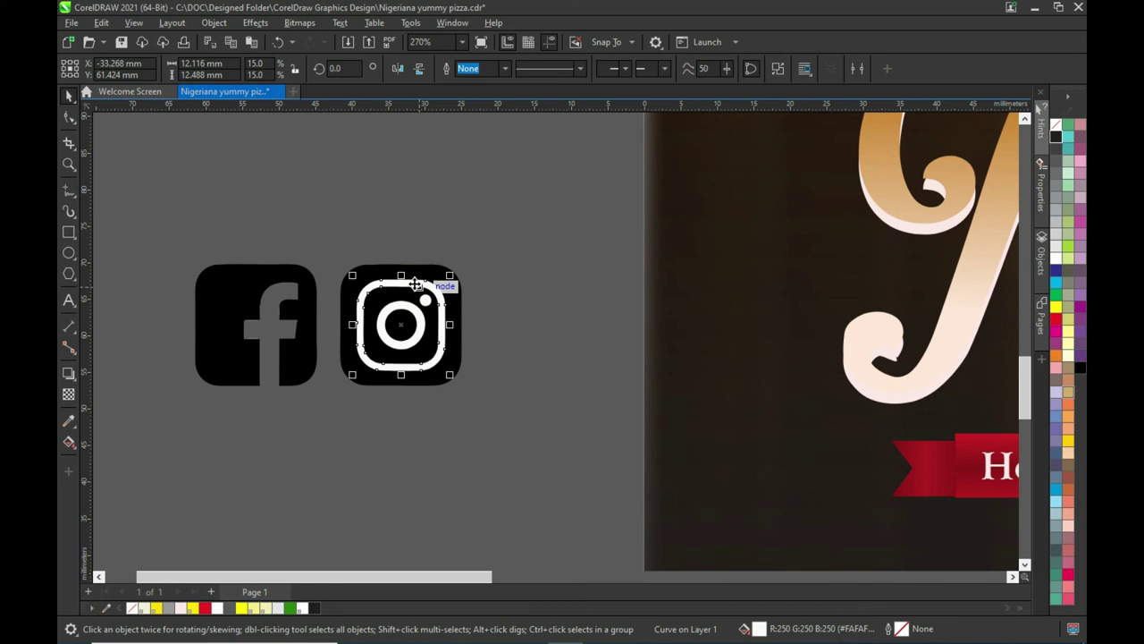
{"action": "left_click_drag", "start_coordinate": [414, 283], "coordinate": [322, 432]}
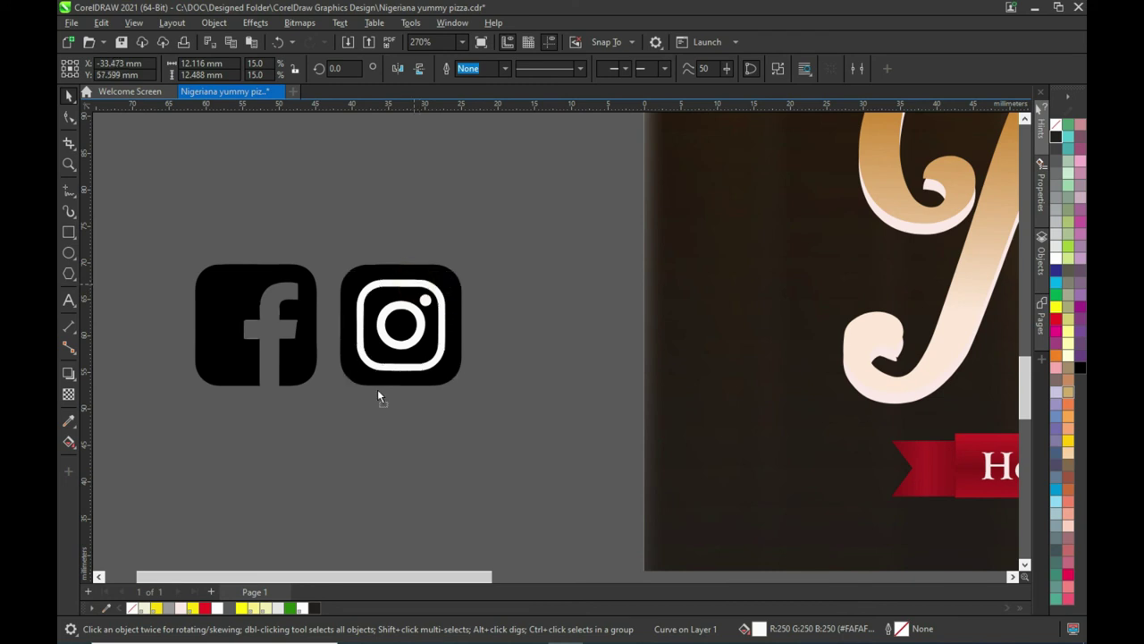
{"action": "left_click_drag", "start_coordinate": [416, 338], "coordinate": [406, 450]}
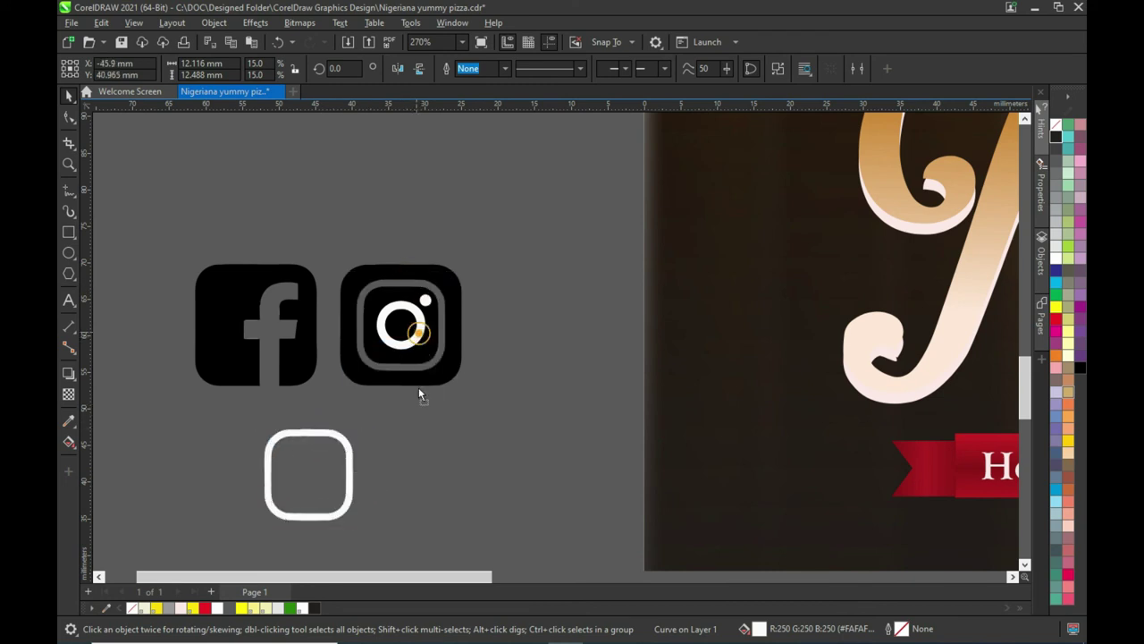
{"action": "mouse_move", "coordinate": [461, 341]}
{"action": "left_mouse_down"}
{"action": "mouse_move", "coordinate": [484, 357]}
{"action": "mouse_move", "coordinate": [471, 445]}
{"action": "left_mouse_up"}
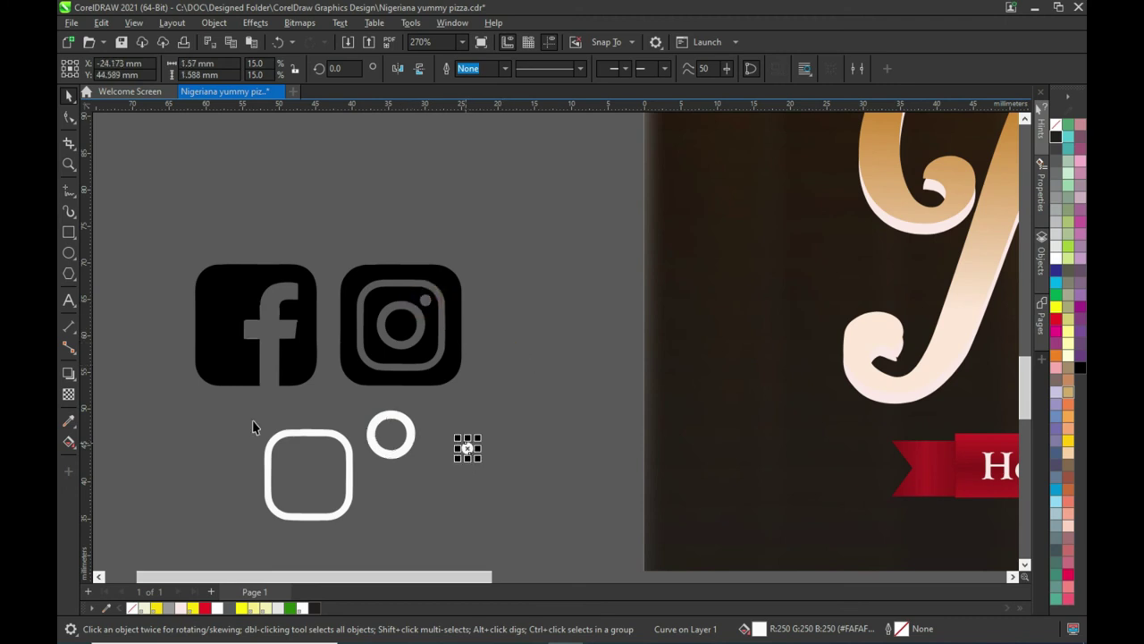
{"action": "left_click_drag", "start_coordinate": [199, 387], "coordinate": [548, 543]}
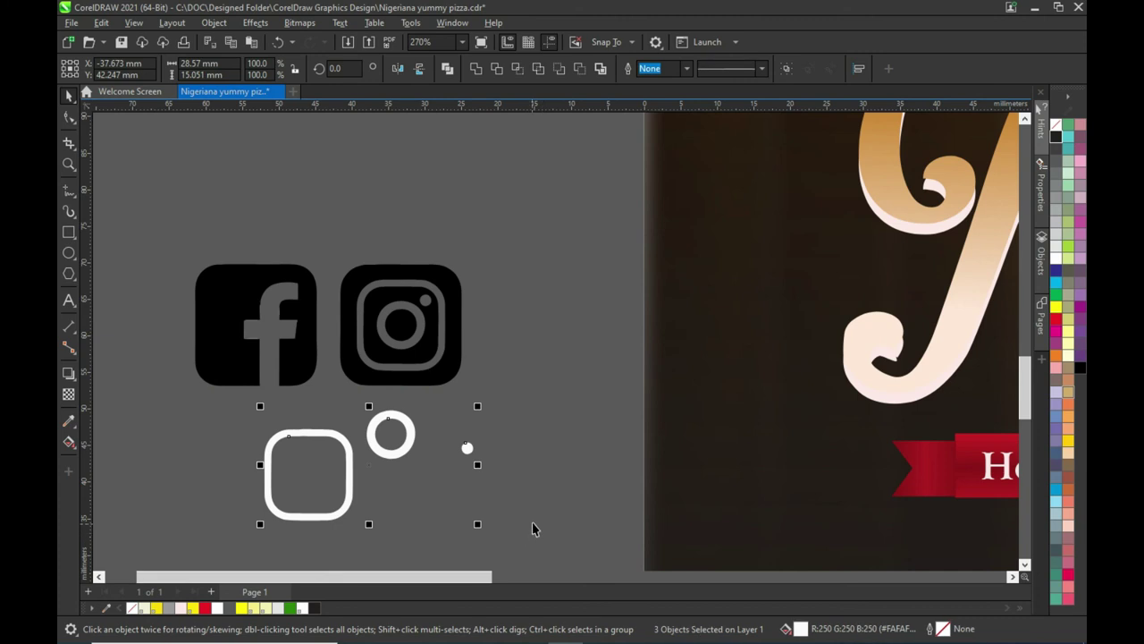
{"action": "key", "text": "Delete"}
{"action": "left_click", "coordinate": [534, 522]}
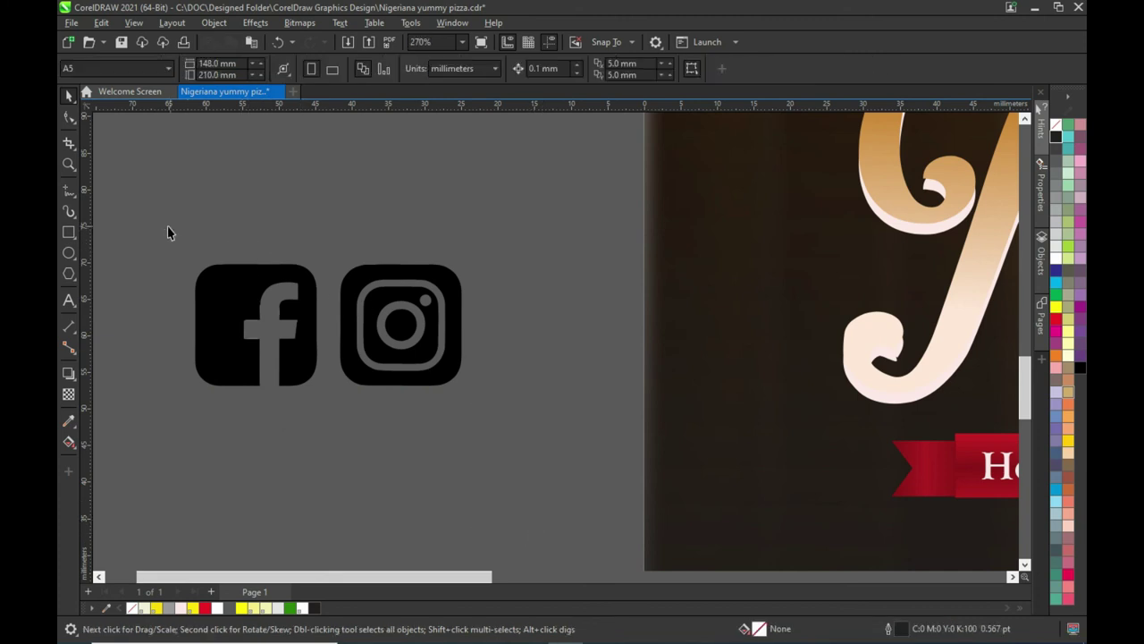
{"action": "left_click_drag", "start_coordinate": [168, 226], "coordinate": [542, 421]}
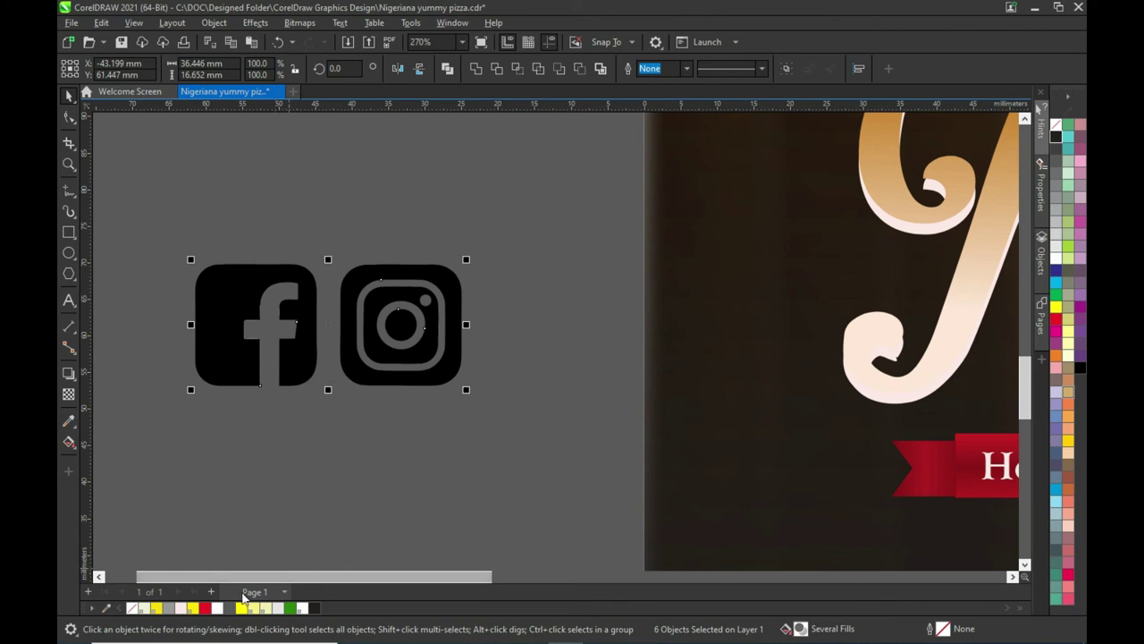
Shrink the Facebook and Instagram icon pair to roughly half size or less.
{"action": "scroll", "coordinate": [460, 492], "scroll_direction": "down", "scroll_amount": 1}
{"action": "scroll", "coordinate": [475, 497], "scroll_direction": "down", "scroll_amount": 1}
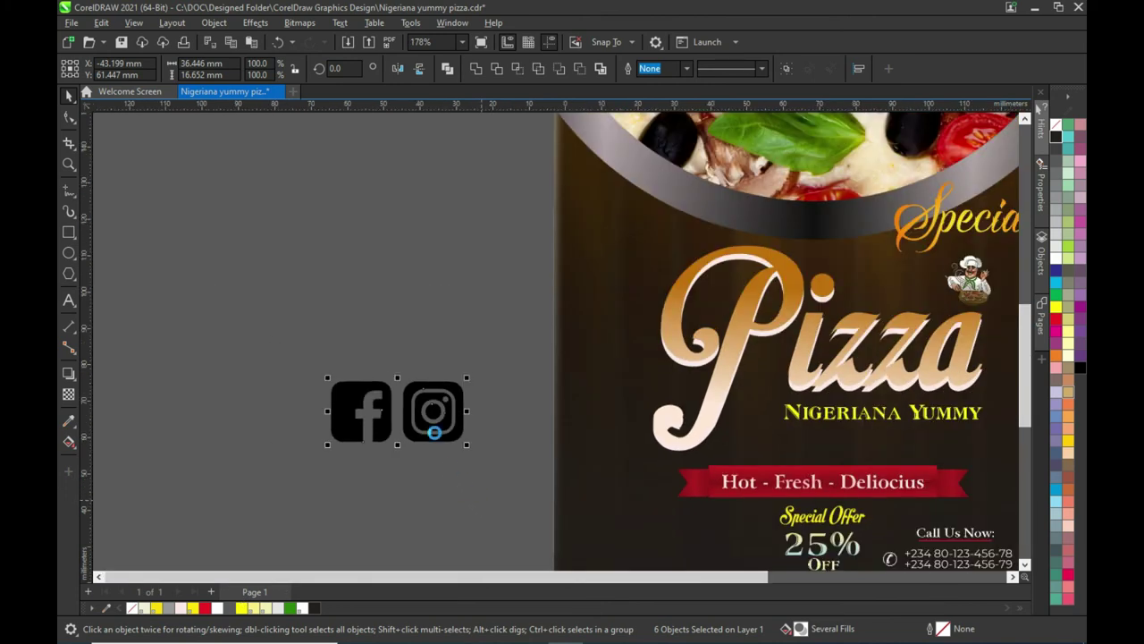
{"action": "scroll", "coordinate": [433, 432], "scroll_direction": "down", "scroll_amount": 1}
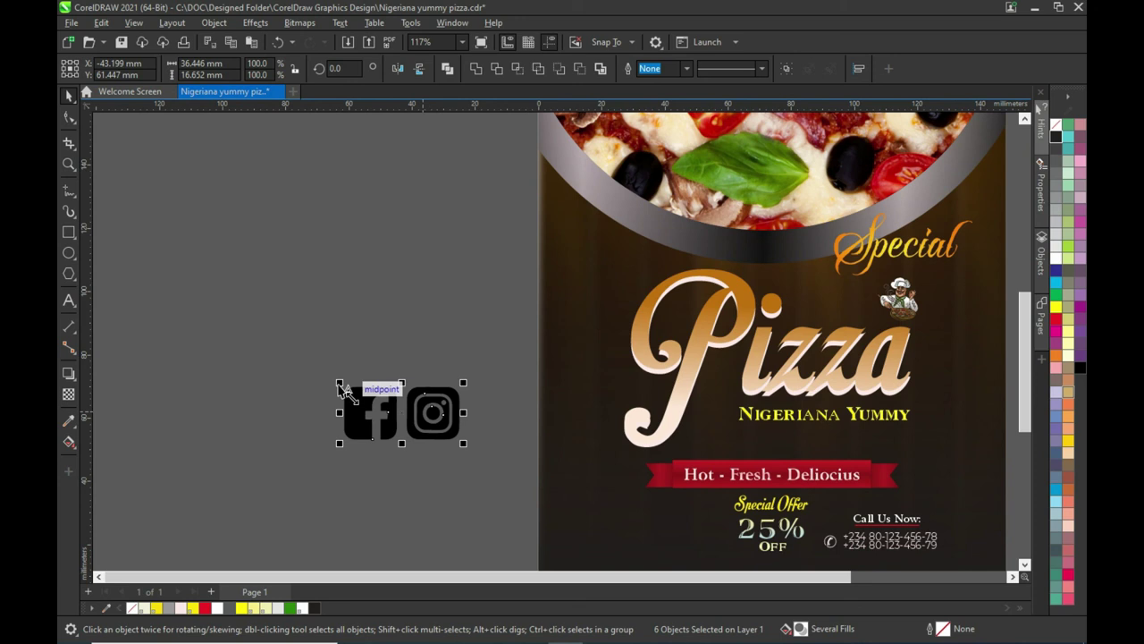
{"action": "left_click_drag", "start_coordinate": [341, 387], "coordinate": [397, 412]}
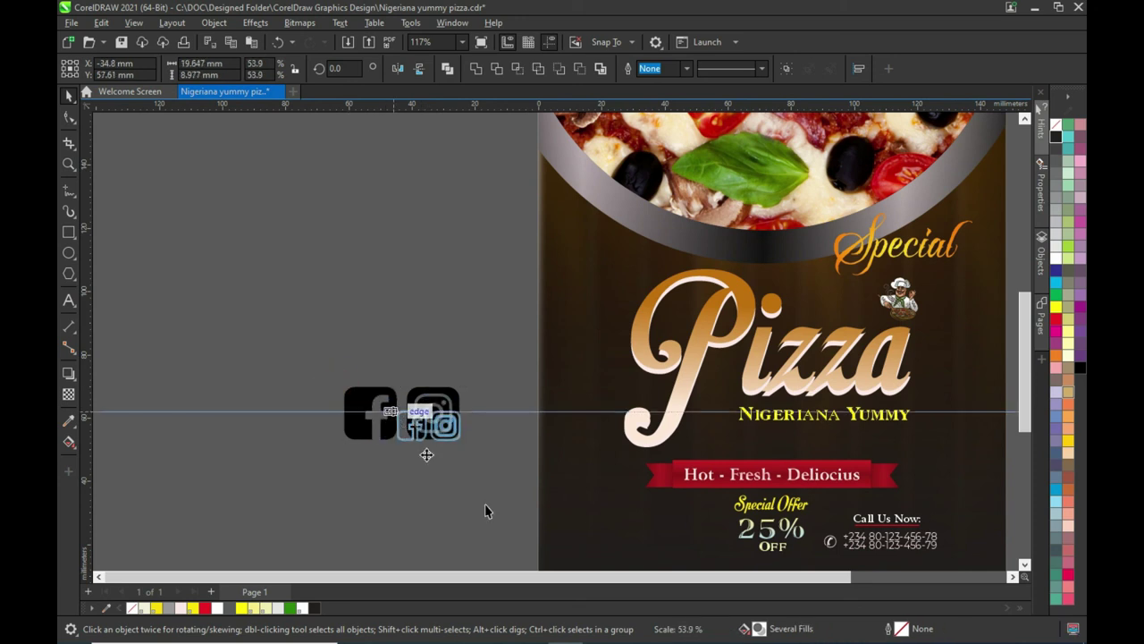
{"action": "left_click_drag", "start_coordinate": [578, 575], "coordinate": [619, 576]}
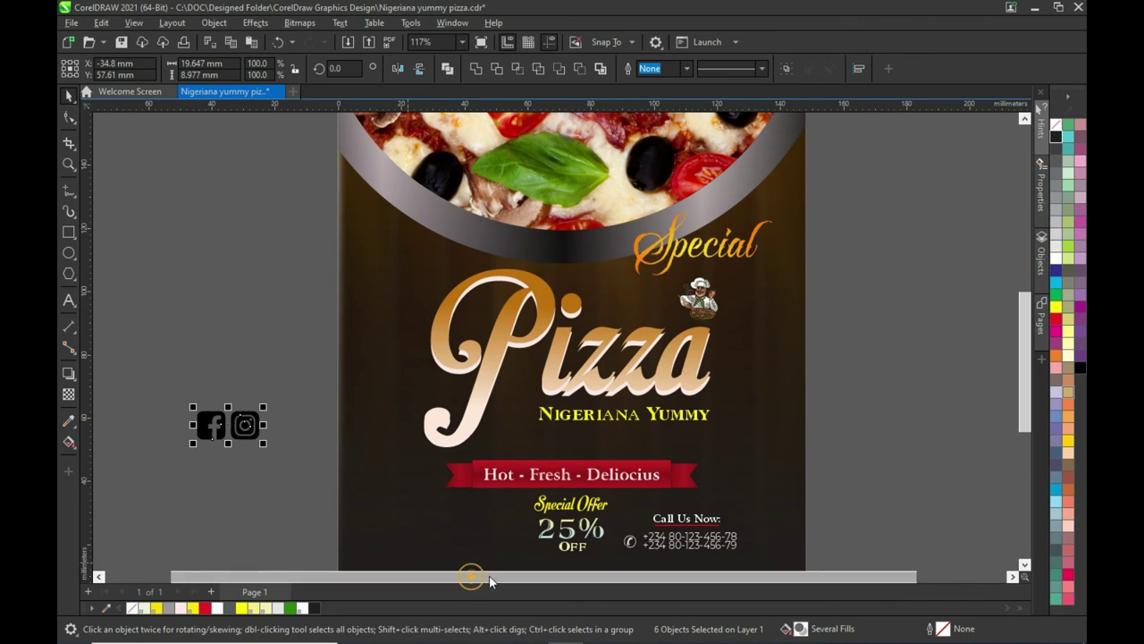
{"action": "left_click_drag", "start_coordinate": [472, 576], "coordinate": [504, 576]}
{"action": "left_click_drag", "start_coordinate": [152, 407], "coordinate": [182, 422]}
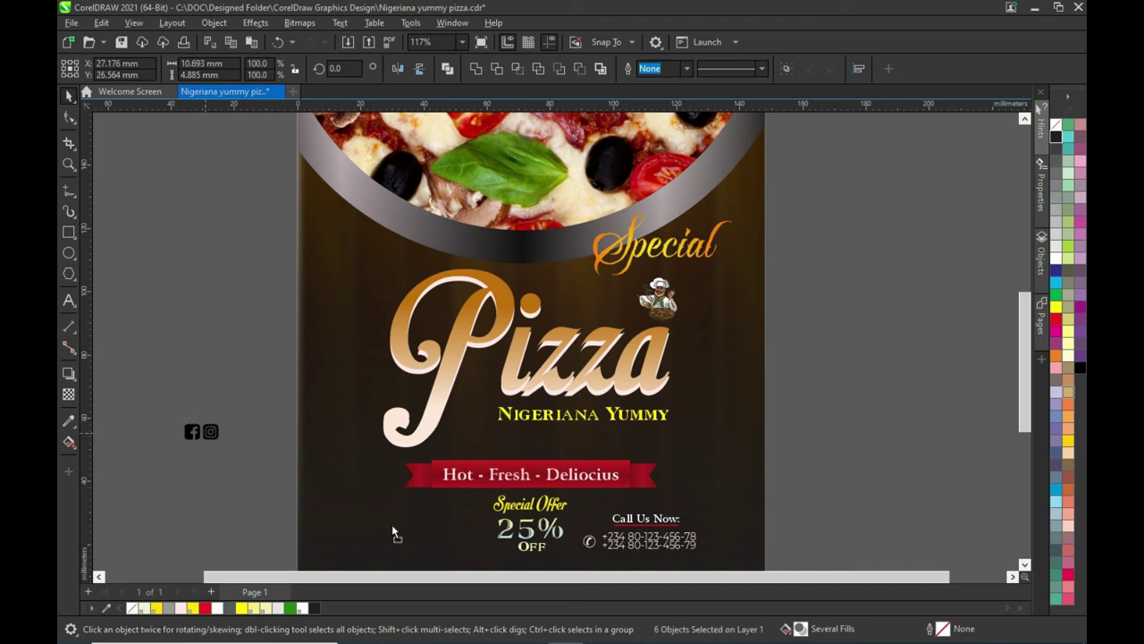
Move the icons to the flyer's bottom-left and colour them white.
{"action": "left_click_drag", "start_coordinate": [393, 534], "coordinate": [417, 534]}
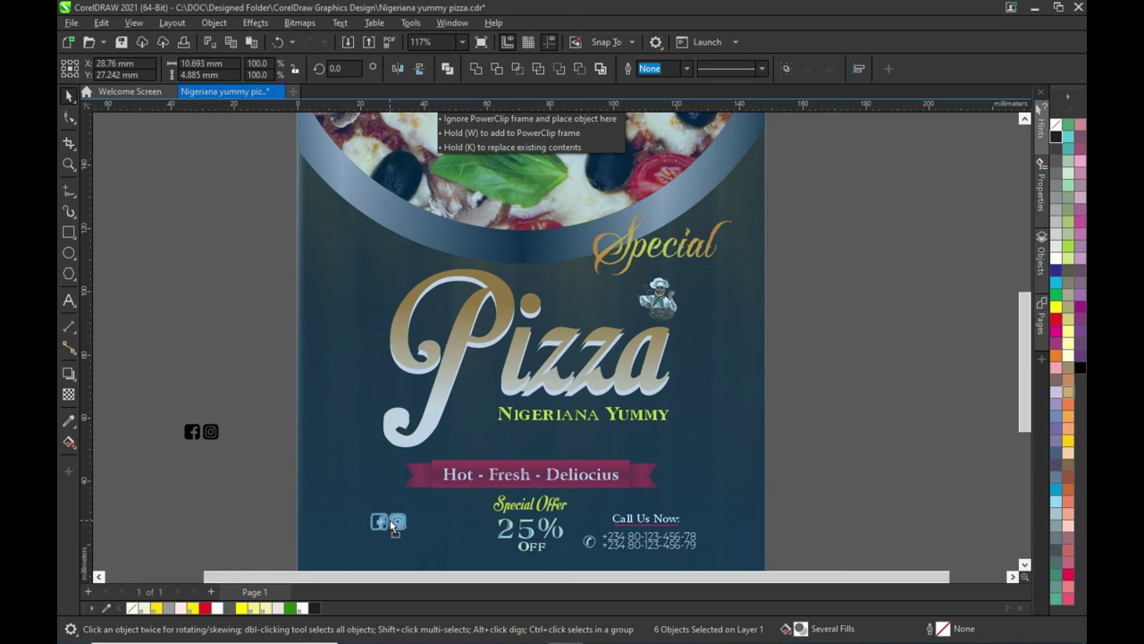
{"action": "left_click_drag", "start_coordinate": [389, 520], "coordinate": [390, 520]}
{"action": "left_click_drag", "start_coordinate": [500, 577], "coordinate": [519, 578]}
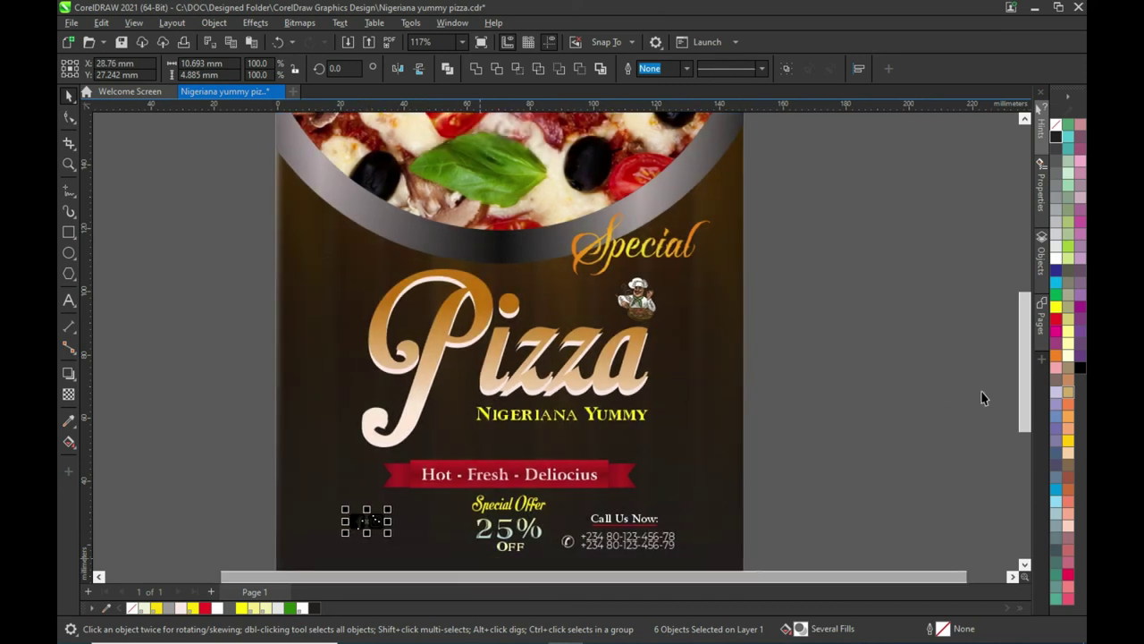
{"action": "scroll", "coordinate": [1024, 409], "scroll_direction": "down", "scroll_amount": 2}
{"action": "left_click", "coordinate": [219, 608]}
{"action": "left_click", "coordinate": [191, 528]}
Scale the social icons to 83.5% and view the whole page.
{"action": "left_click_drag", "start_coordinate": [215, 358], "coordinate": [402, 451]}
{"action": "scroll", "coordinate": [362, 409], "scroll_direction": "up", "scroll_amount": 3}
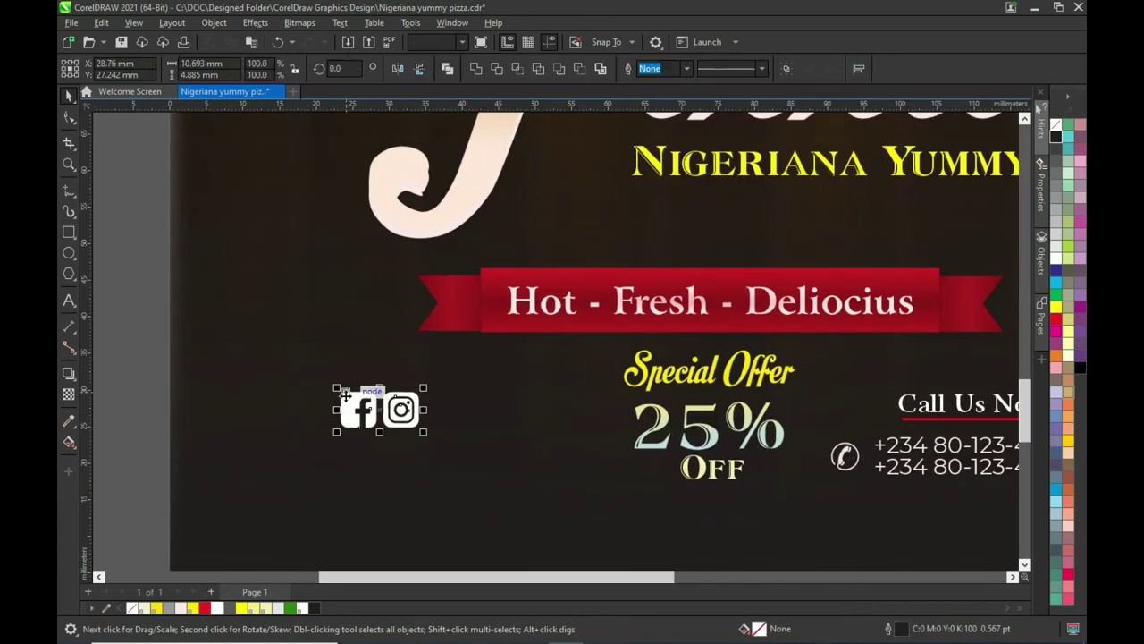
{"action": "left_click_drag", "start_coordinate": [342, 395], "coordinate": [348, 394]}
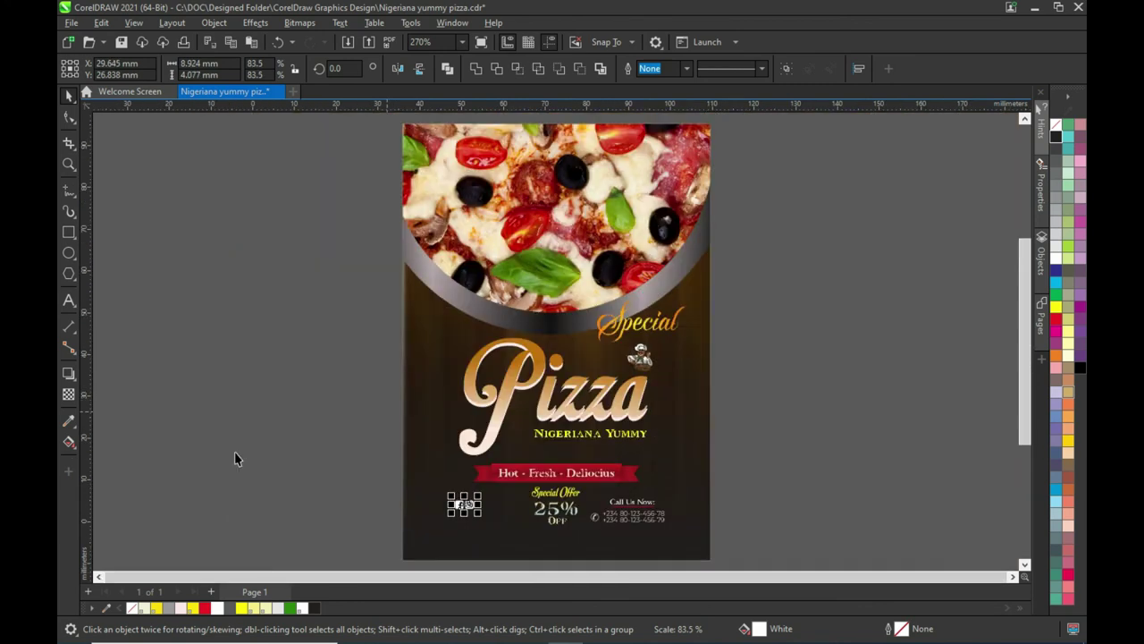
{"action": "key", "text": "F4"}
{"action": "left_click", "coordinate": [800, 362]}
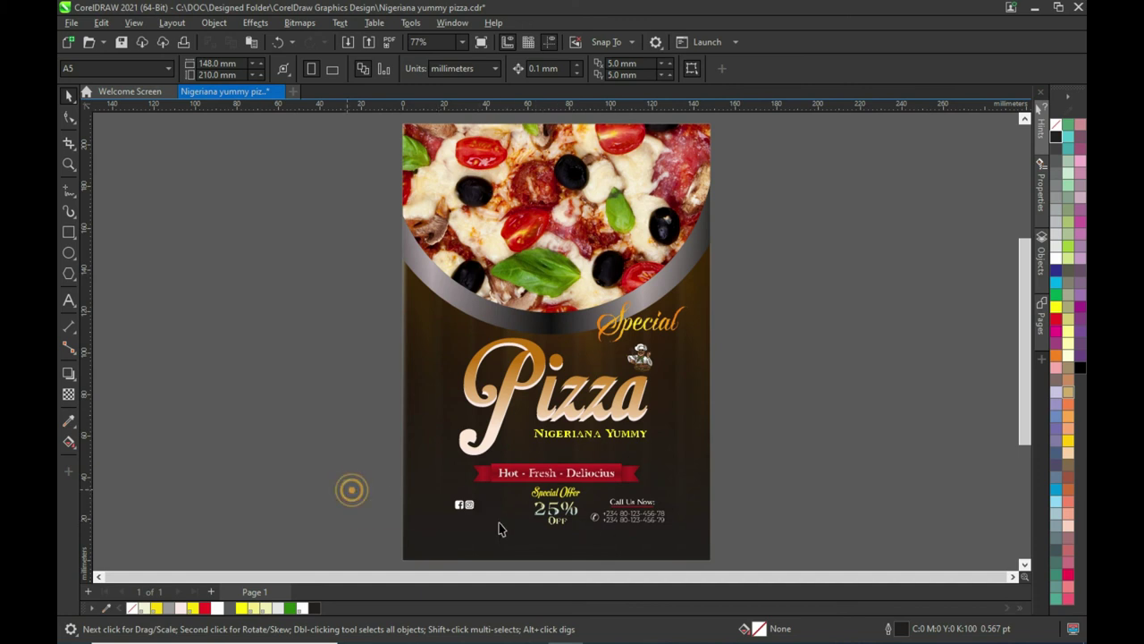
Move the social icons lower on the flyer.
{"action": "mouse_move", "coordinate": [352, 488]}
{"action": "left_mouse_down"}
{"action": "mouse_move", "coordinate": [472, 523]}
{"action": "mouse_move", "coordinate": [453, 524]}
{"action": "left_mouse_up"}
{"action": "left_click", "coordinate": [259, 503]}
{"action": "scroll", "coordinate": [449, 531], "scroll_direction": "up", "scroll_amount": 1}
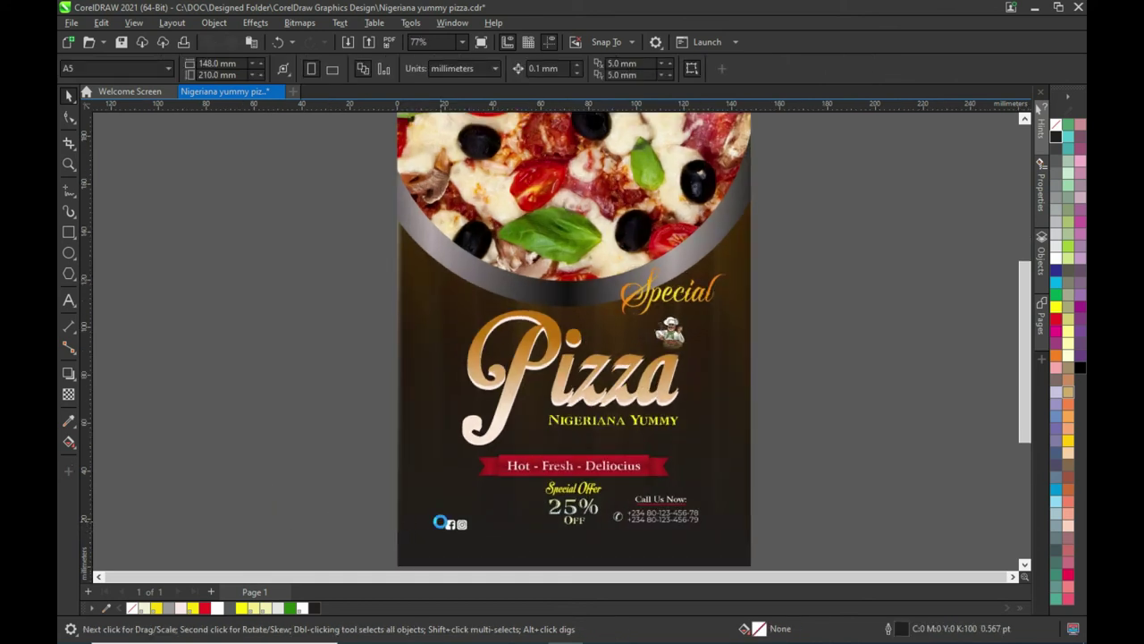
{"action": "scroll", "coordinate": [465, 529], "scroll_direction": "up", "scroll_amount": 1}
{"action": "left_click_drag", "start_coordinate": [1025, 429], "coordinate": [1025, 444]}
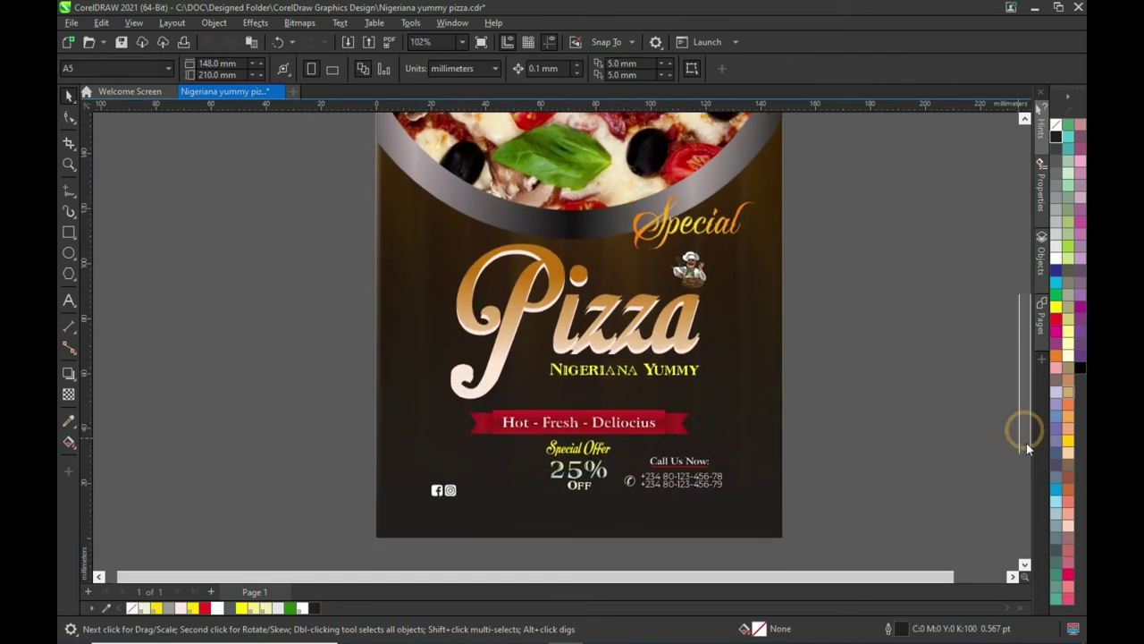
Scale the Special Offer, 25% and OFF text block to 135.5%.
{"action": "left_click_drag", "start_coordinate": [629, 545], "coordinate": [538, 418]}
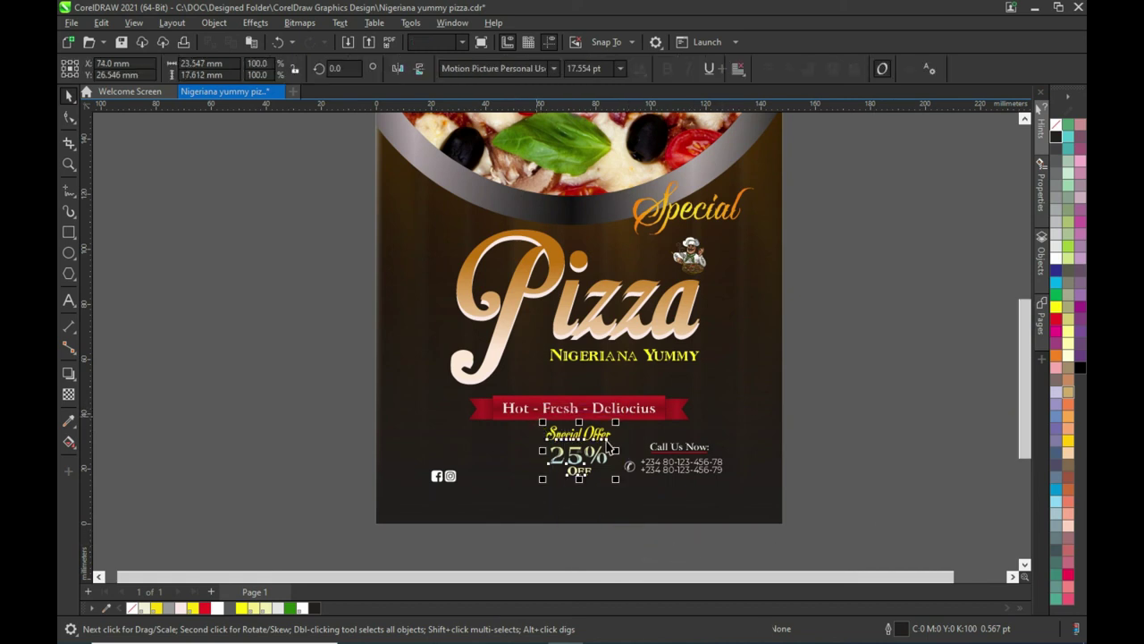
{"action": "left_click_drag", "start_coordinate": [543, 480], "coordinate": [518, 497]}
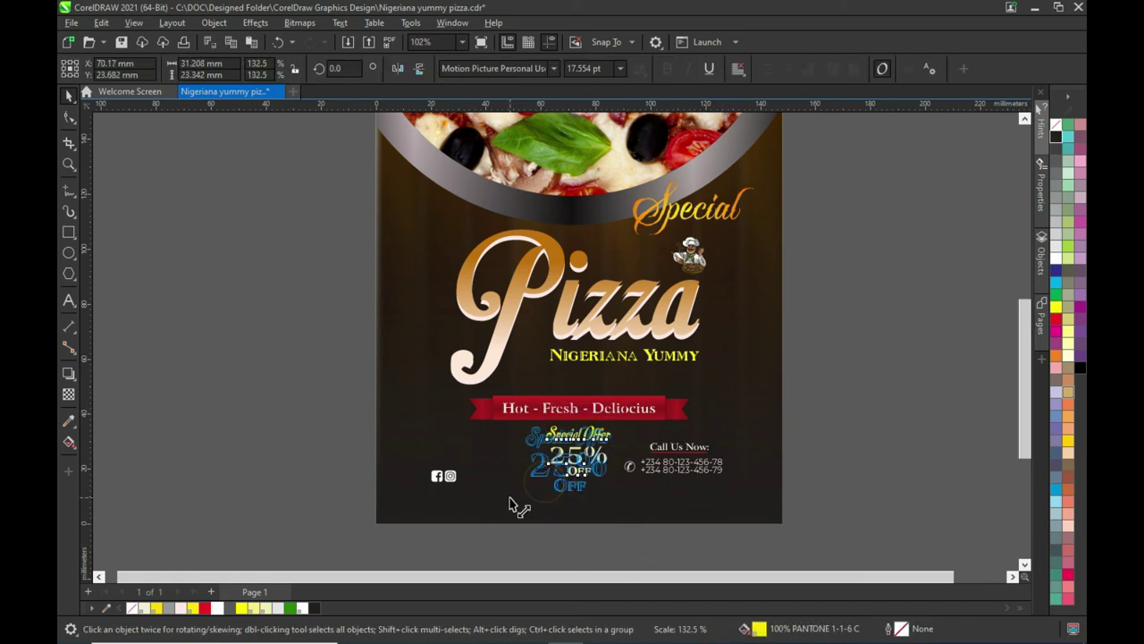
{"action": "left_click", "coordinate": [462, 506]}
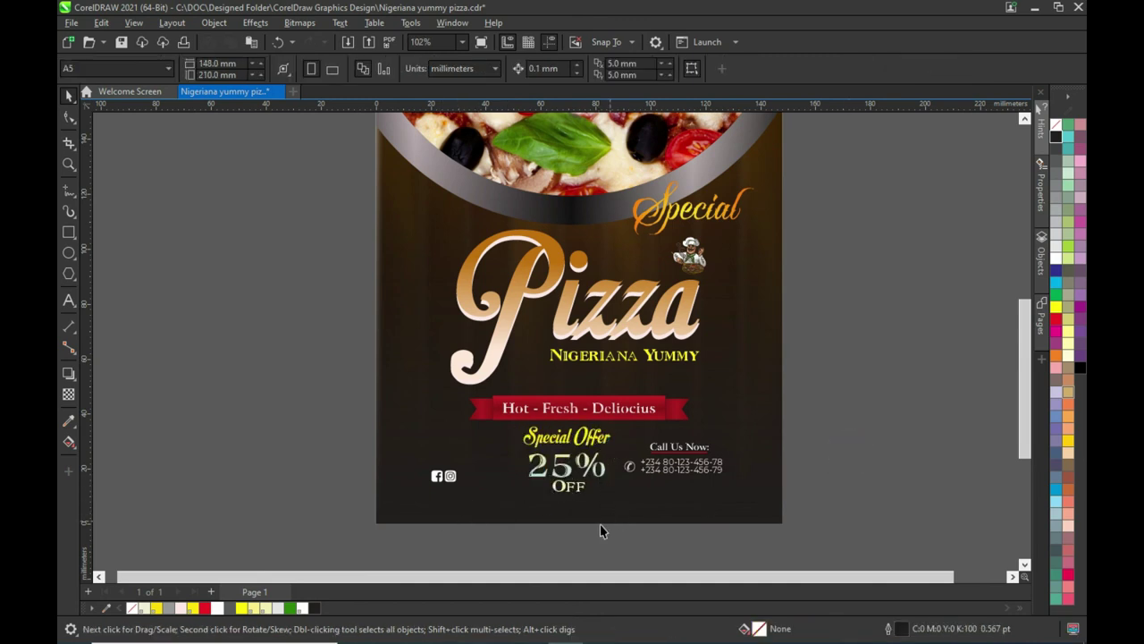
Enlarge OFF to about 152% and shift it right, then scale the social icons up about 150%.
{"action": "scroll", "coordinate": [596, 508], "scroll_direction": "up", "scroll_amount": 2}
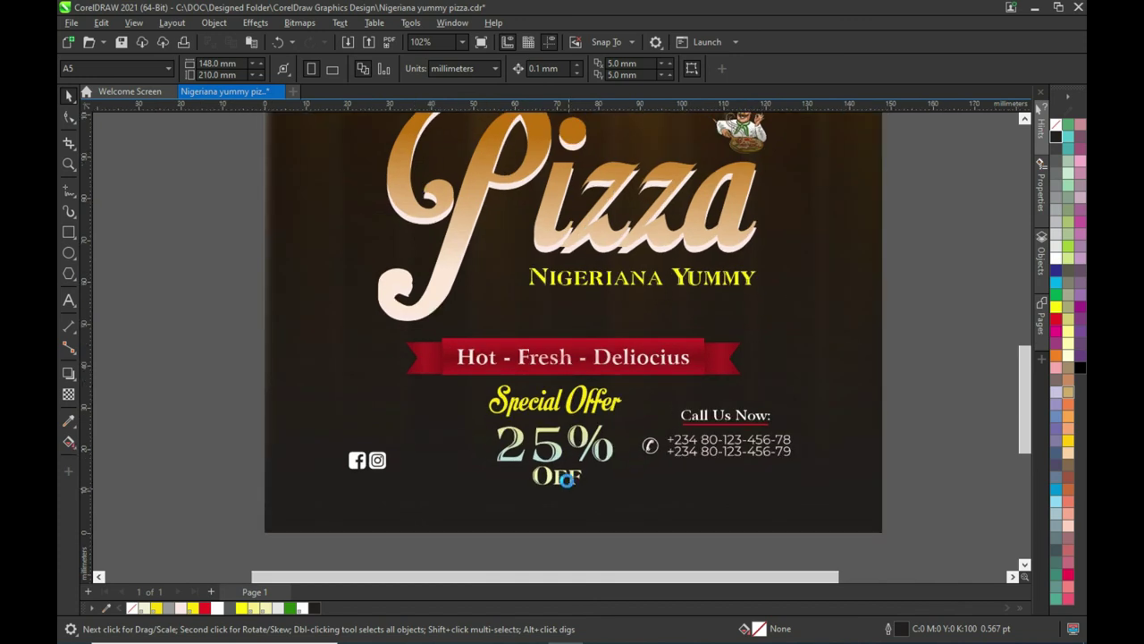
{"action": "left_click", "coordinate": [567, 480]}
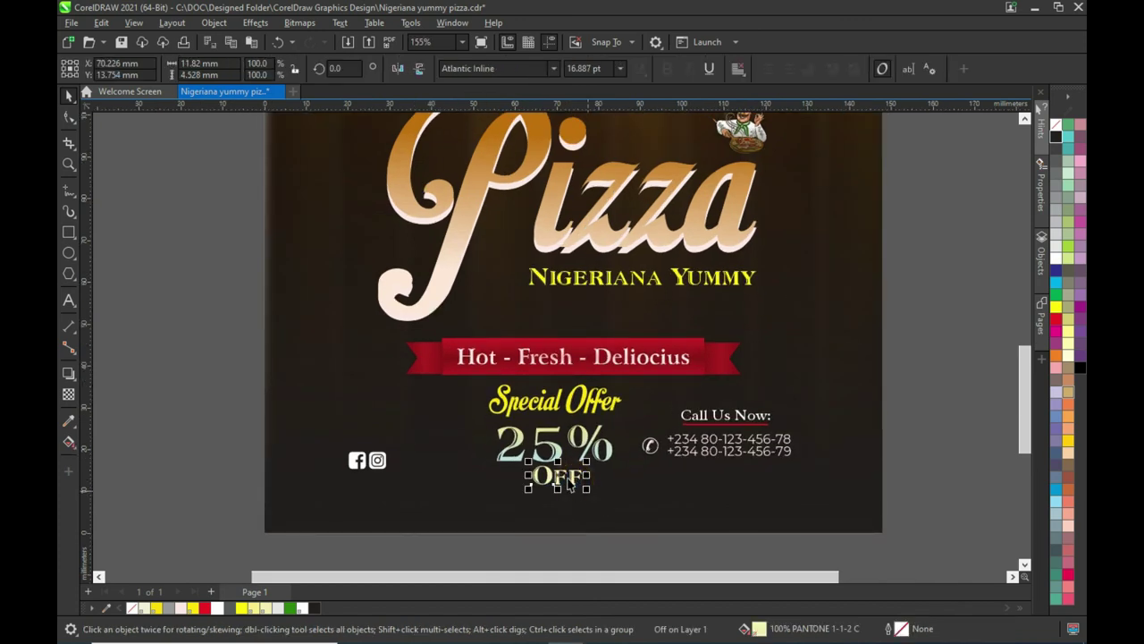
{"action": "mouse_move", "coordinate": [559, 478]}
{"action": "left_mouse_down"}
{"action": "mouse_move", "coordinate": [594, 487]}
{"action": "mouse_move", "coordinate": [535, 506]}
{"action": "left_mouse_up"}
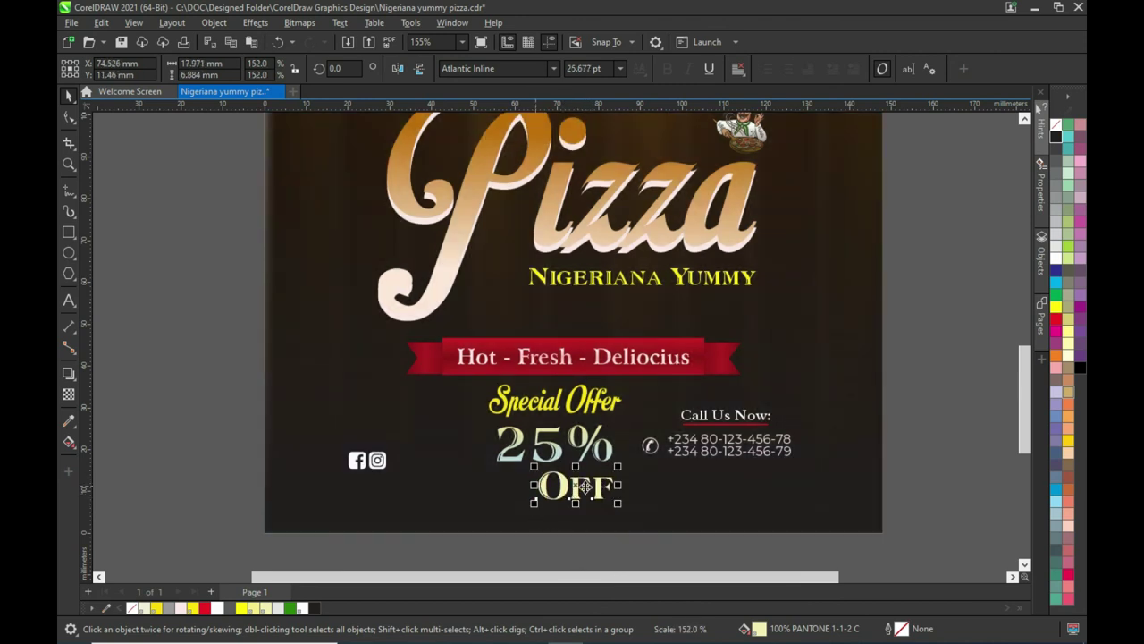
{"action": "left_click_drag", "start_coordinate": [579, 488], "coordinate": [583, 487]}
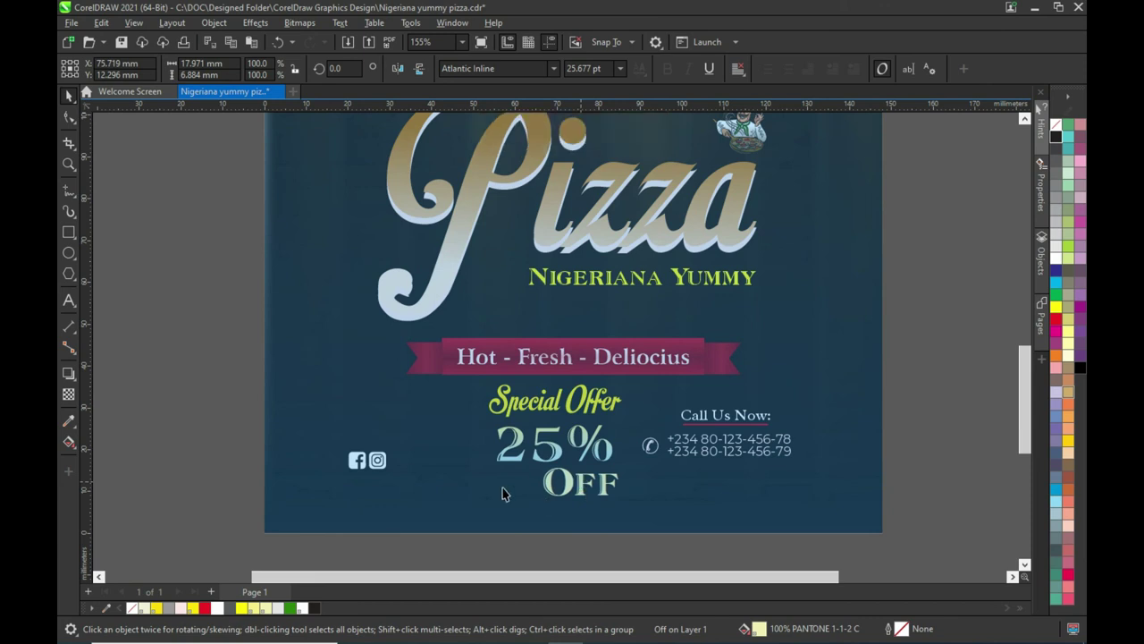
{"action": "mouse_move", "coordinate": [249, 421]}
{"action": "left_mouse_down"}
{"action": "mouse_move", "coordinate": [420, 492]}
{"action": "mouse_move", "coordinate": [413, 484]}
{"action": "left_mouse_up"}
{"action": "left_click", "coordinate": [915, 485]}
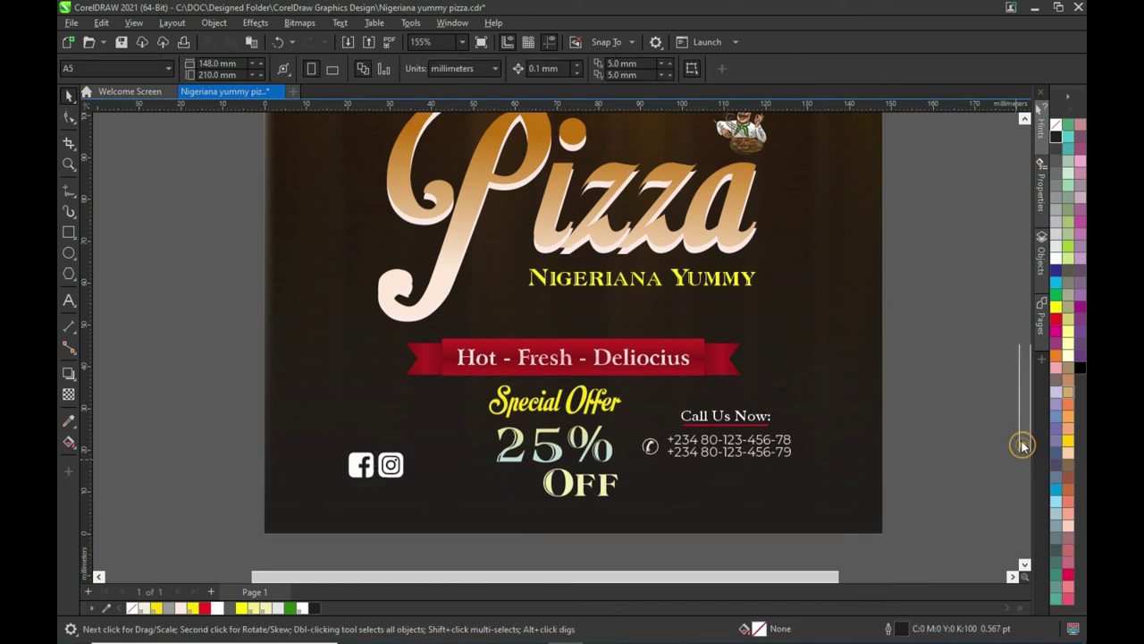
{"action": "scroll", "coordinate": [1021, 442], "scroll_direction": "up", "scroll_amount": 1}
{"action": "key", "text": "shift+F4"}
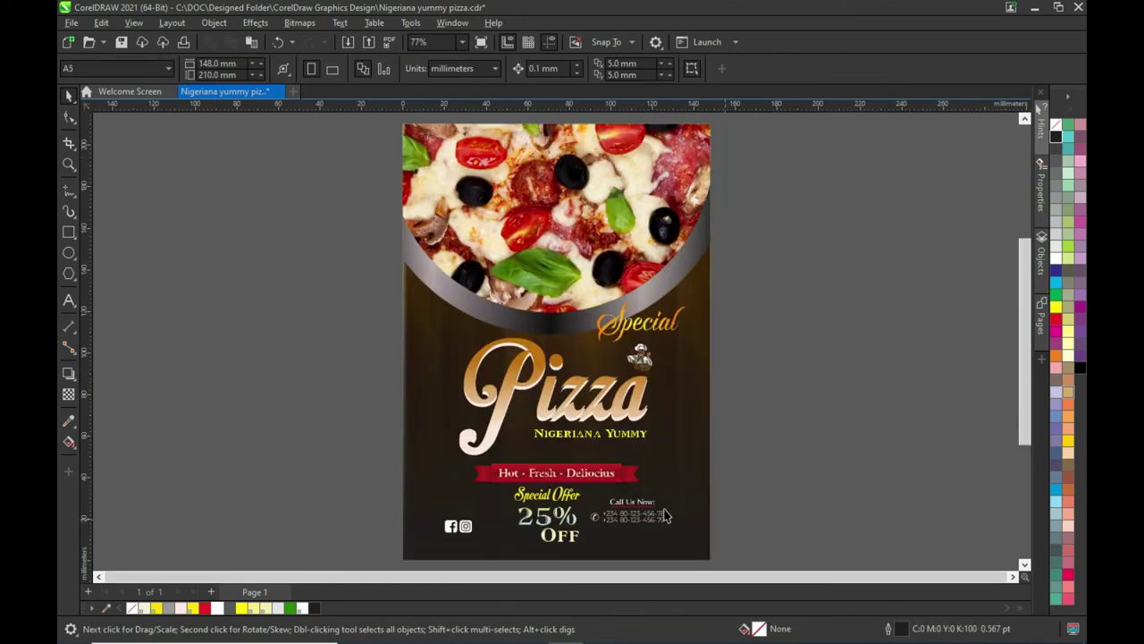
{"action": "scroll", "coordinate": [1027, 384], "scroll_direction": "down", "scroll_amount": 1}
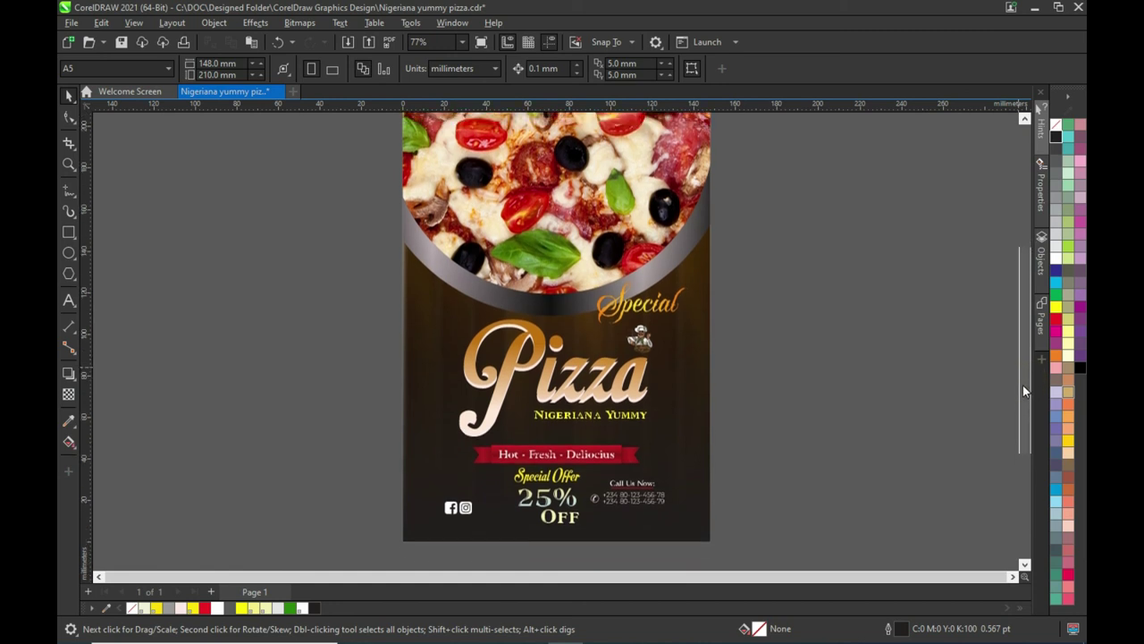
{"action": "scroll", "coordinate": [1023, 385], "scroll_direction": "down", "scroll_amount": 1}
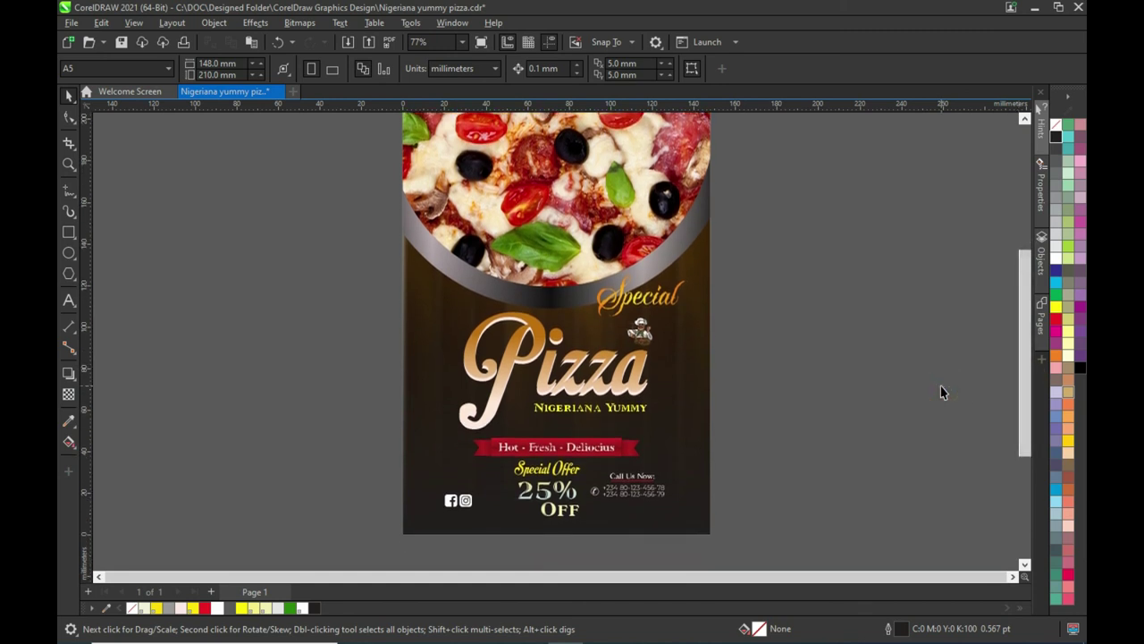
{"action": "left_click", "coordinate": [480, 291]}
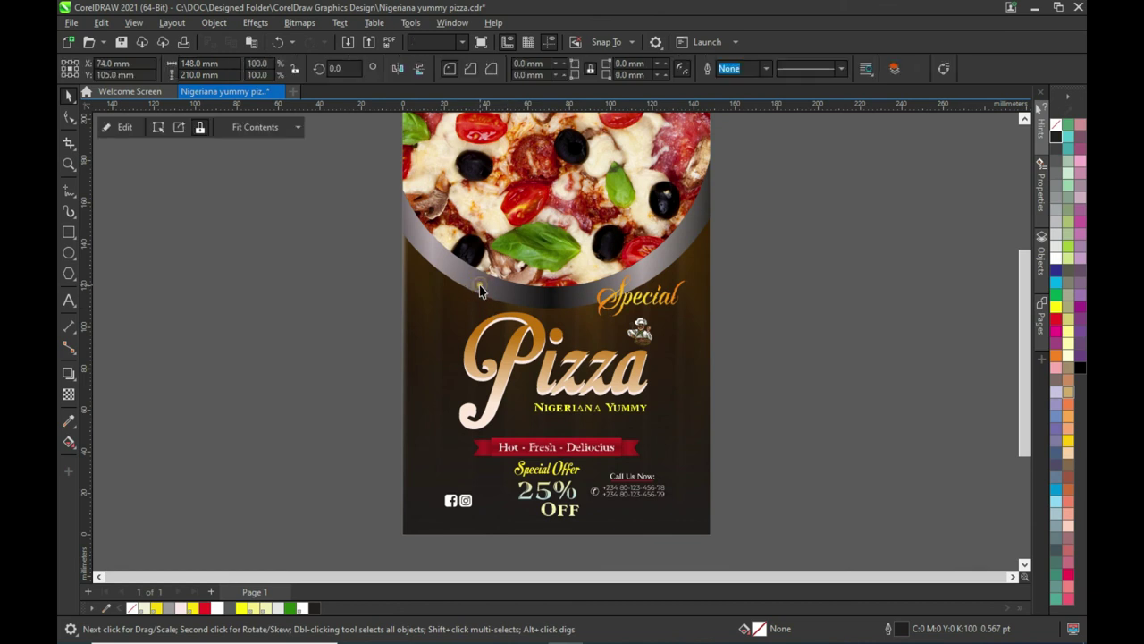
{"action": "left_click", "coordinate": [125, 127]}
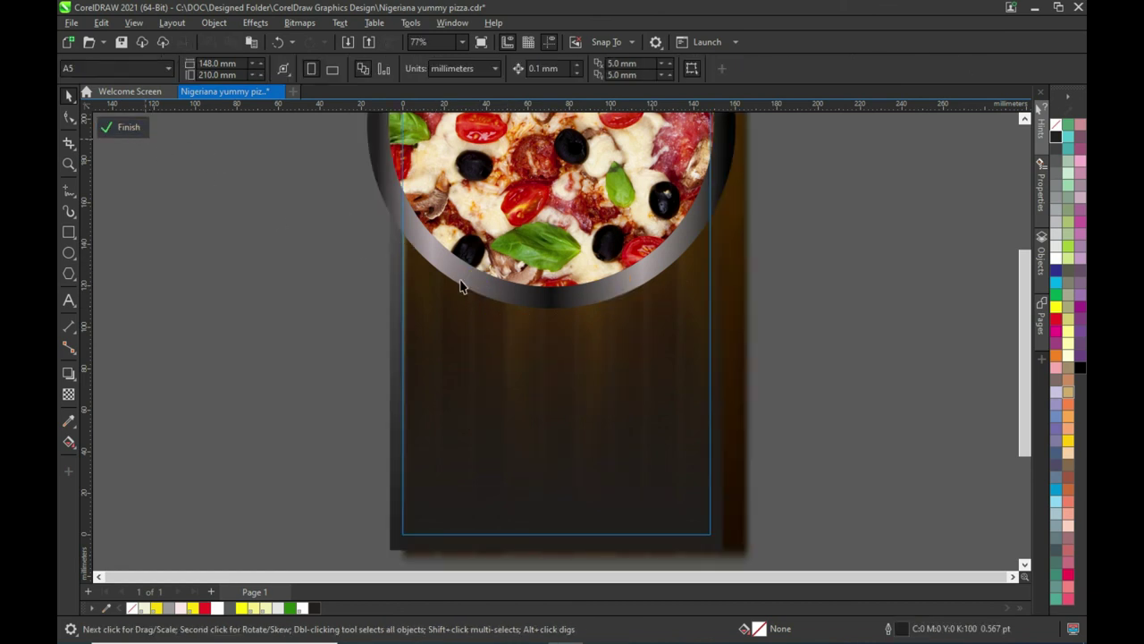
{"action": "left_click", "coordinate": [592, 348]}
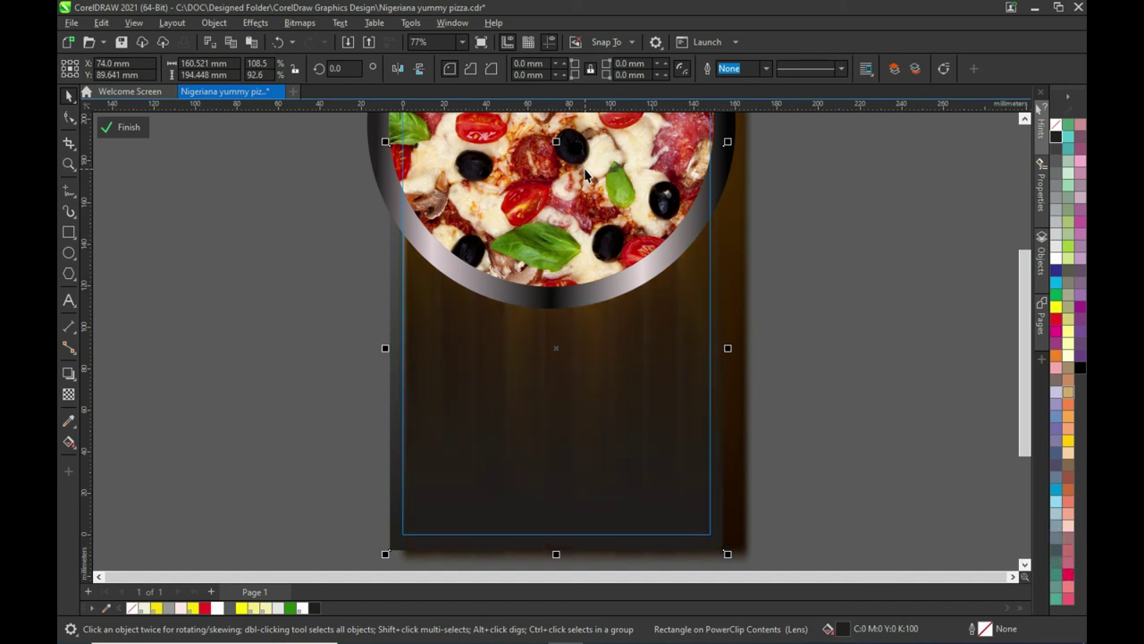
{"action": "left_click", "coordinate": [204, 355]}
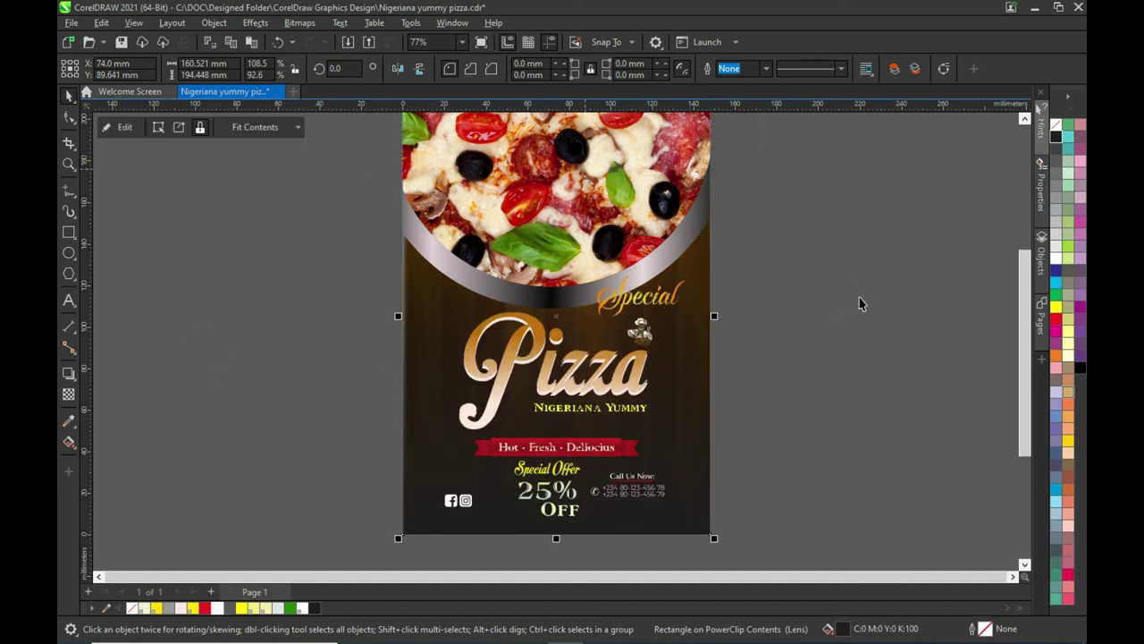
{"action": "left_click", "coordinate": [859, 304]}
{"action": "scroll", "coordinate": [859, 303], "scroll_direction": "up", "scroll_amount": 3}
{"action": "scroll", "coordinate": [799, 477], "scroll_direction": "down", "scroll_amount": 3}
{"action": "scroll", "coordinate": [762, 483], "scroll_direction": "up", "scroll_amount": 1}
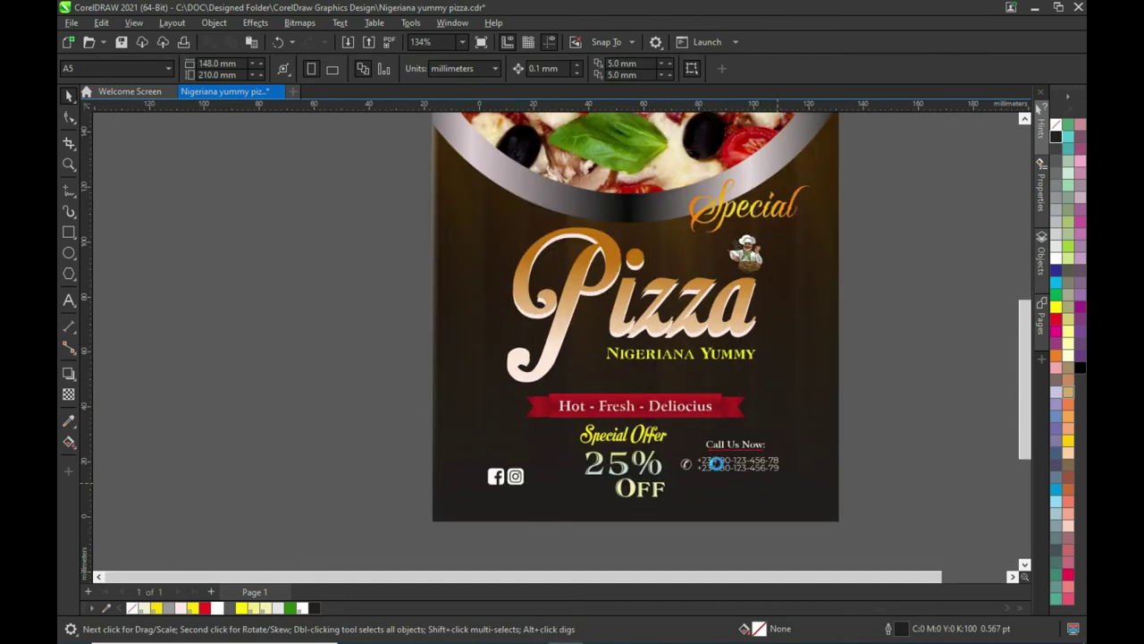
{"action": "scroll", "coordinate": [724, 465], "scroll_direction": "up", "scroll_amount": 1}
{"action": "scroll", "coordinate": [801, 472], "scroll_direction": "up", "scroll_amount": 1}
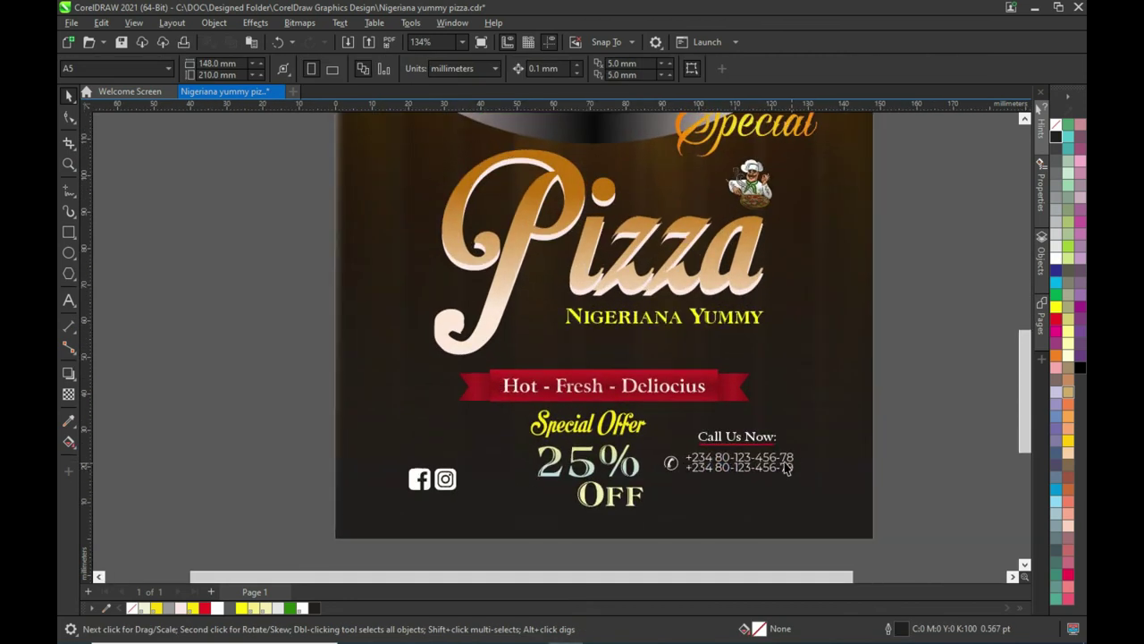
Apply the Montserrat Bold font to both phone-number lines.
{"action": "left_click", "coordinate": [785, 467]}
{"action": "left_click_drag", "start_coordinate": [930, 492], "coordinate": [653, 446]}
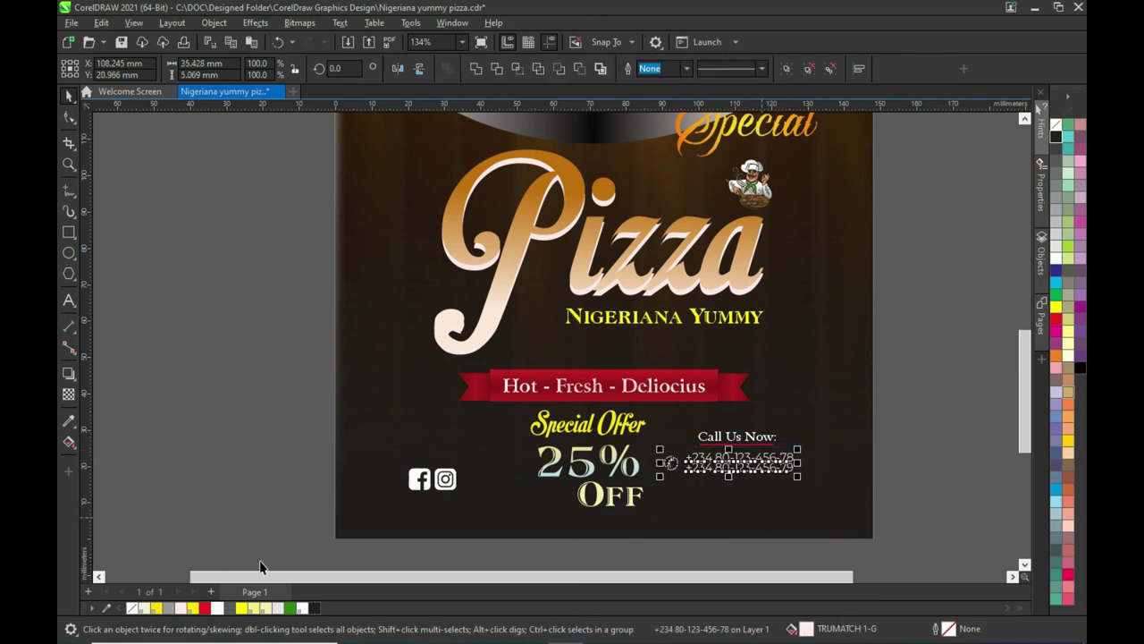
{"action": "left_click", "coordinate": [158, 493]}
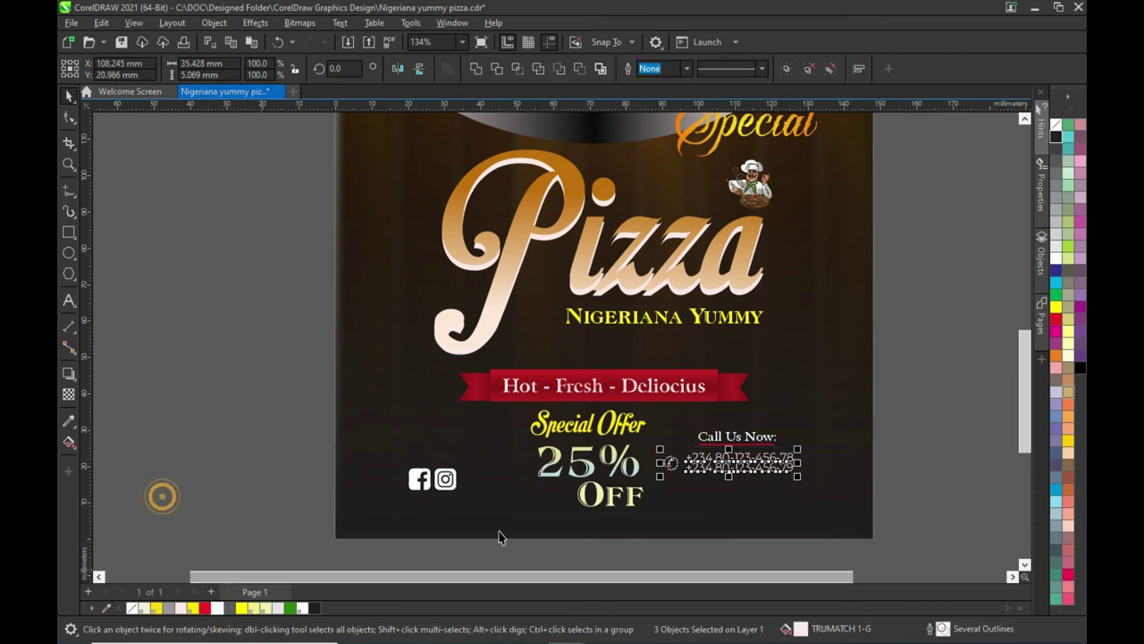
{"action": "mouse_move", "coordinate": [897, 498]}
{"action": "left_mouse_down"}
{"action": "mouse_move", "coordinate": [654, 460]}
{"action": "mouse_move", "coordinate": [681, 447]}
{"action": "left_mouse_up"}
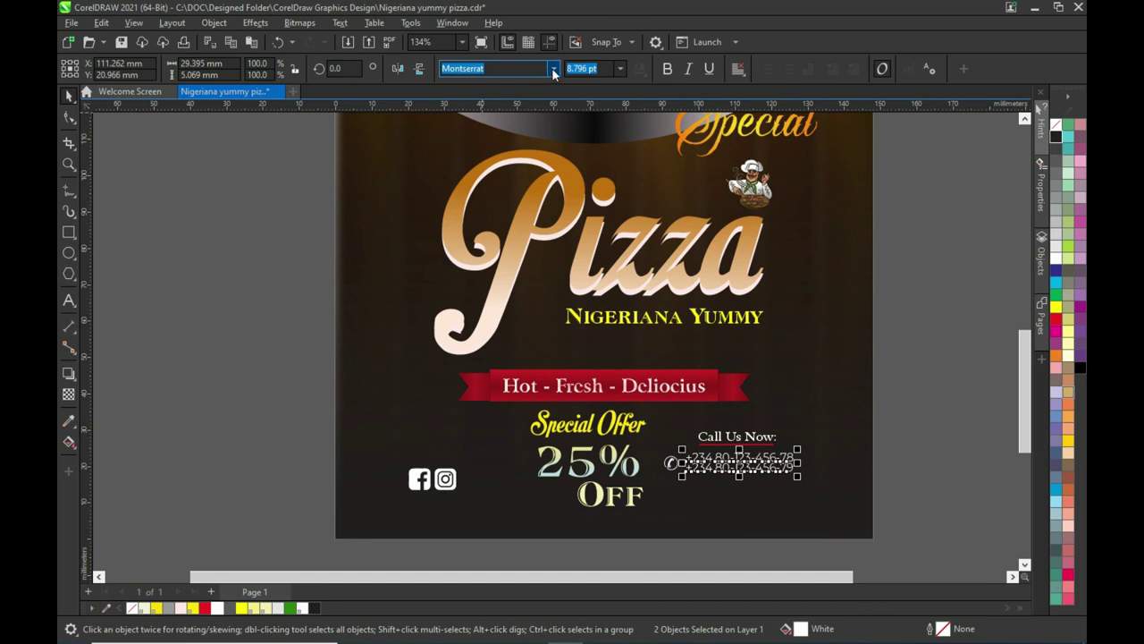
{"action": "left_click", "coordinate": [553, 69]}
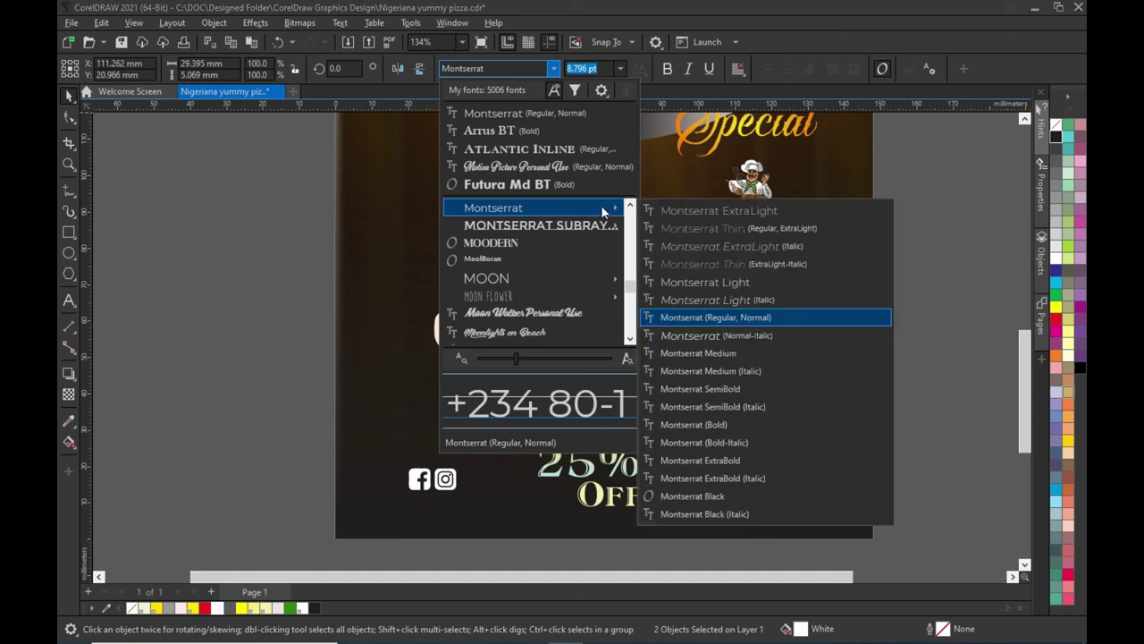
{"action": "mouse_move", "coordinate": [528, 207]}
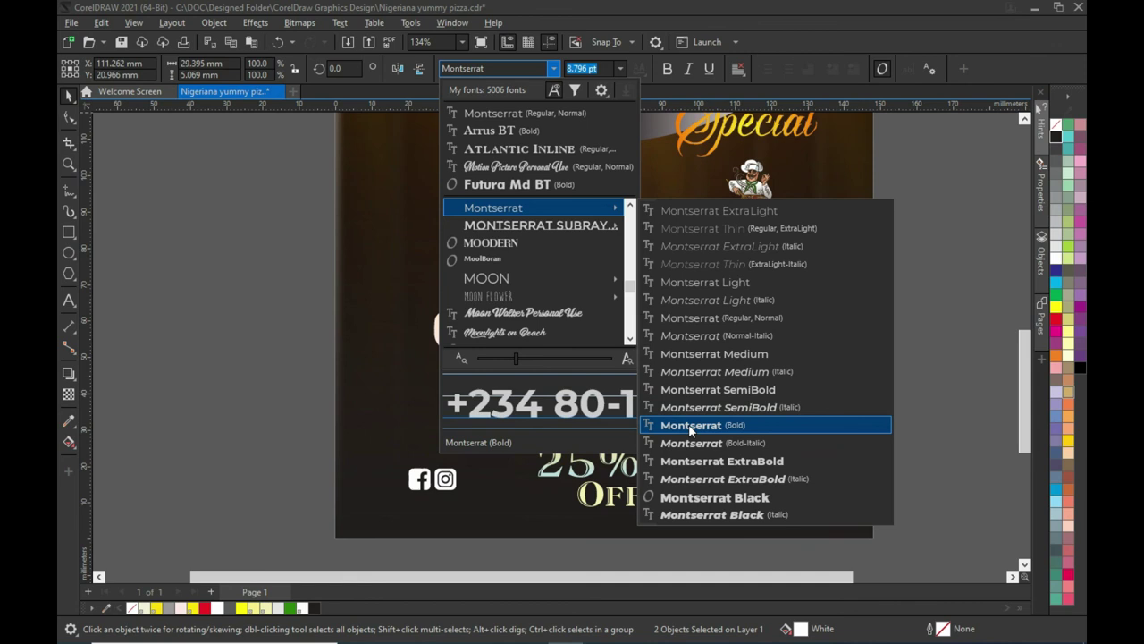
{"action": "left_click", "coordinate": [688, 425]}
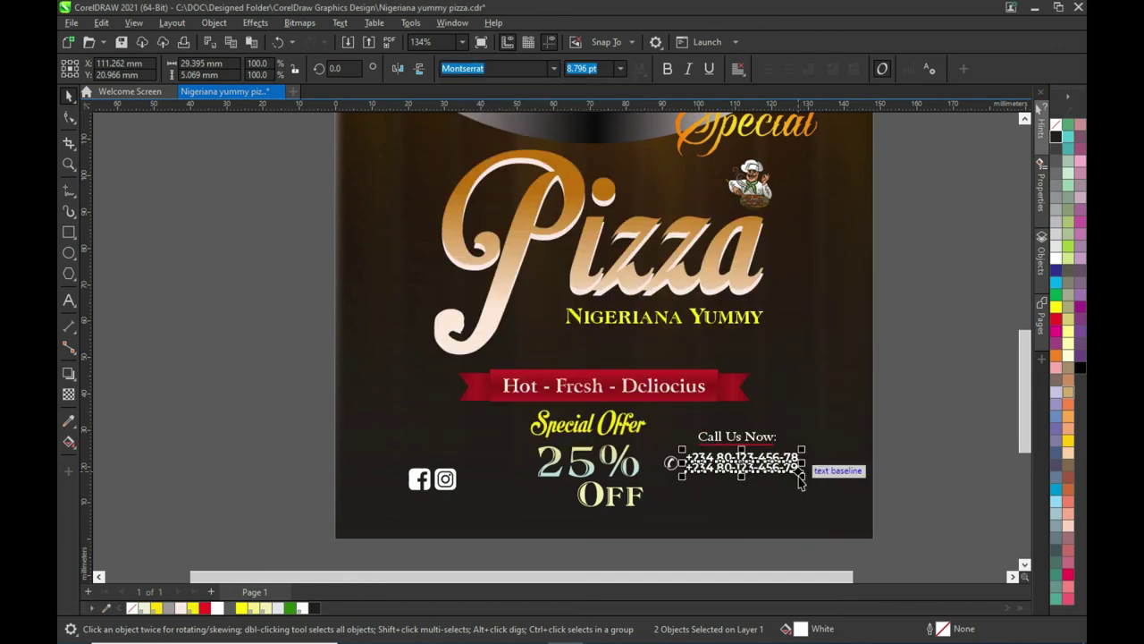
{"action": "left_click", "coordinate": [953, 472]}
{"action": "scroll", "coordinate": [856, 476], "scroll_direction": "up", "scroll_amount": 1}
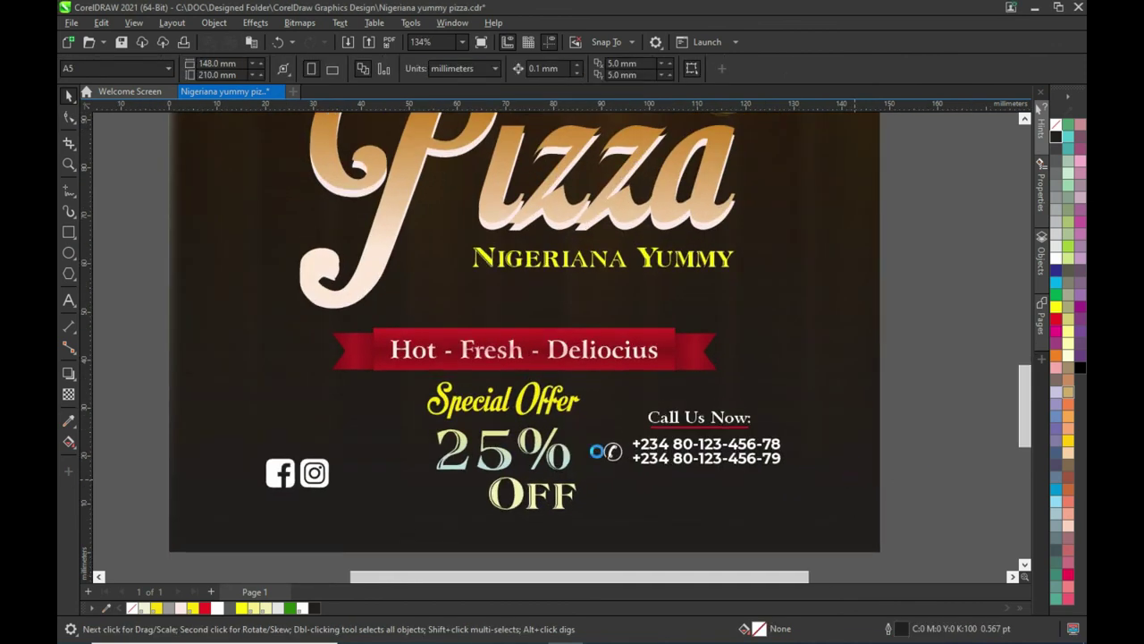
Enlarge the round phone icon slightly, undoing an accidental background move.
{"action": "scroll", "coordinate": [597, 452], "scroll_direction": "up", "scroll_amount": 1}
{"action": "left_click", "coordinate": [612, 466]}
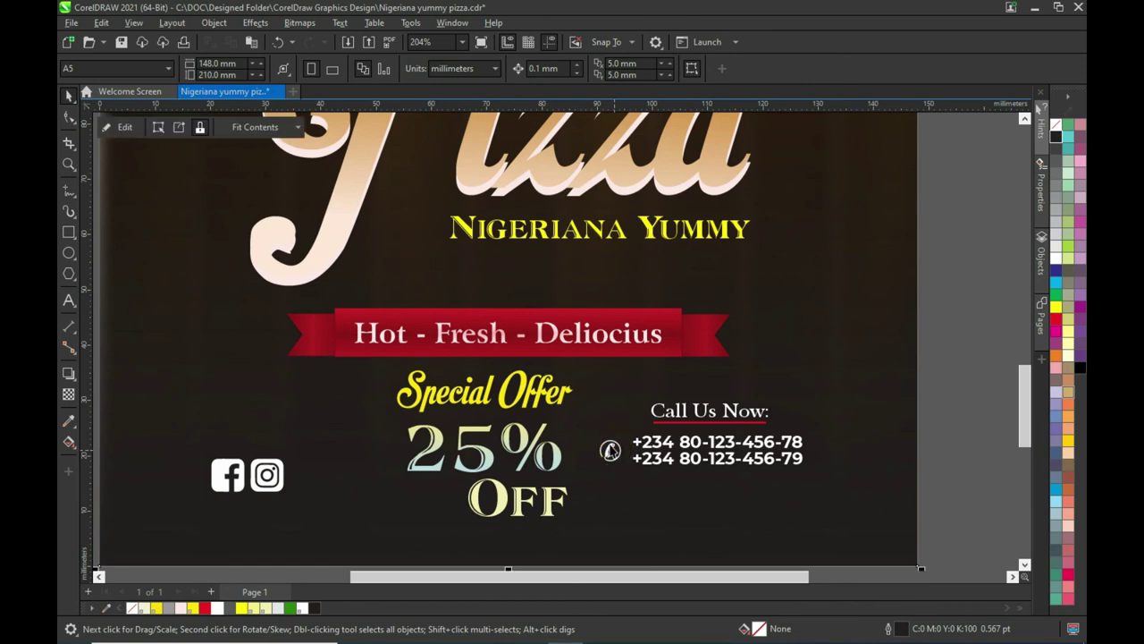
{"action": "scroll", "coordinate": [636, 458], "scroll_direction": "up", "scroll_amount": 1}
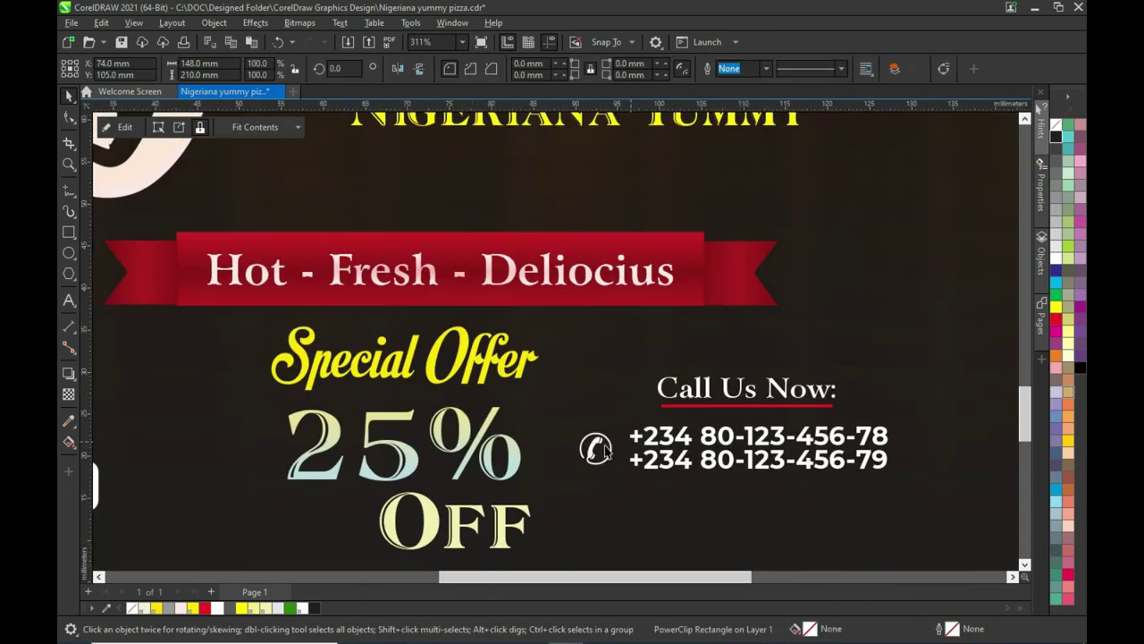
{"action": "left_click", "coordinate": [595, 450]}
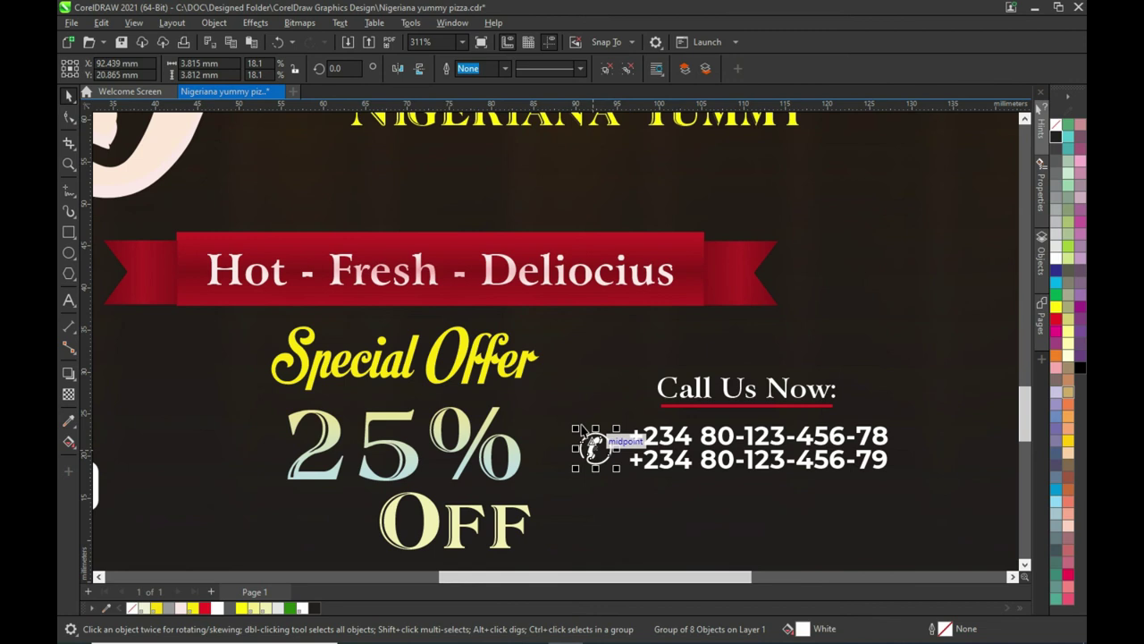
{"action": "left_click", "coordinate": [570, 428]}
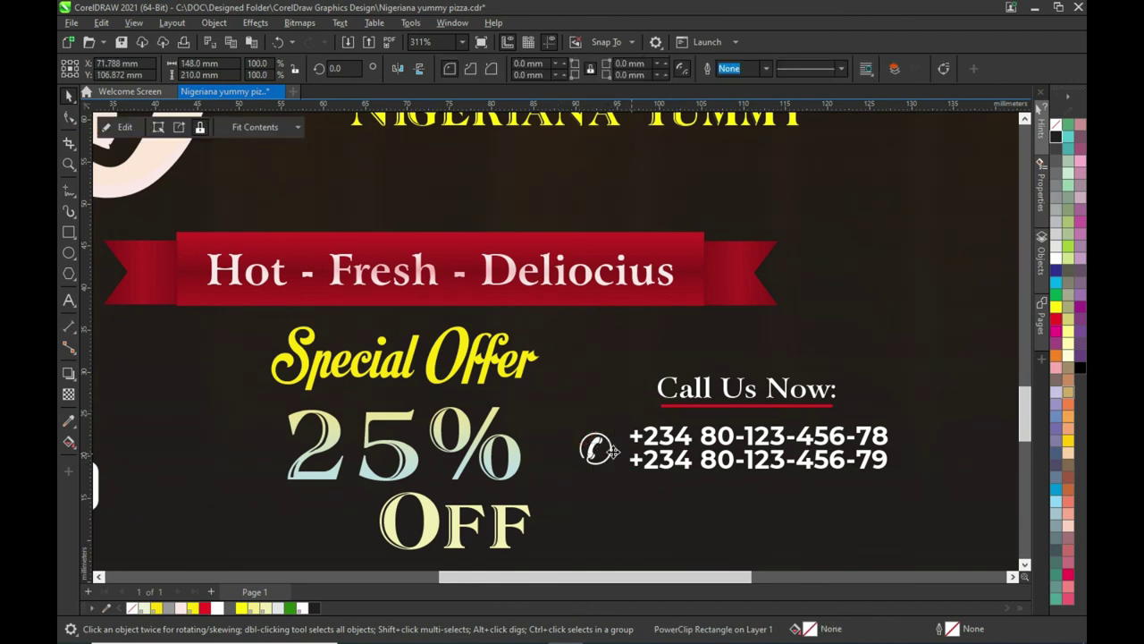
{"action": "scroll", "coordinate": [824, 361], "scroll_direction": "down", "scroll_amount": 2}
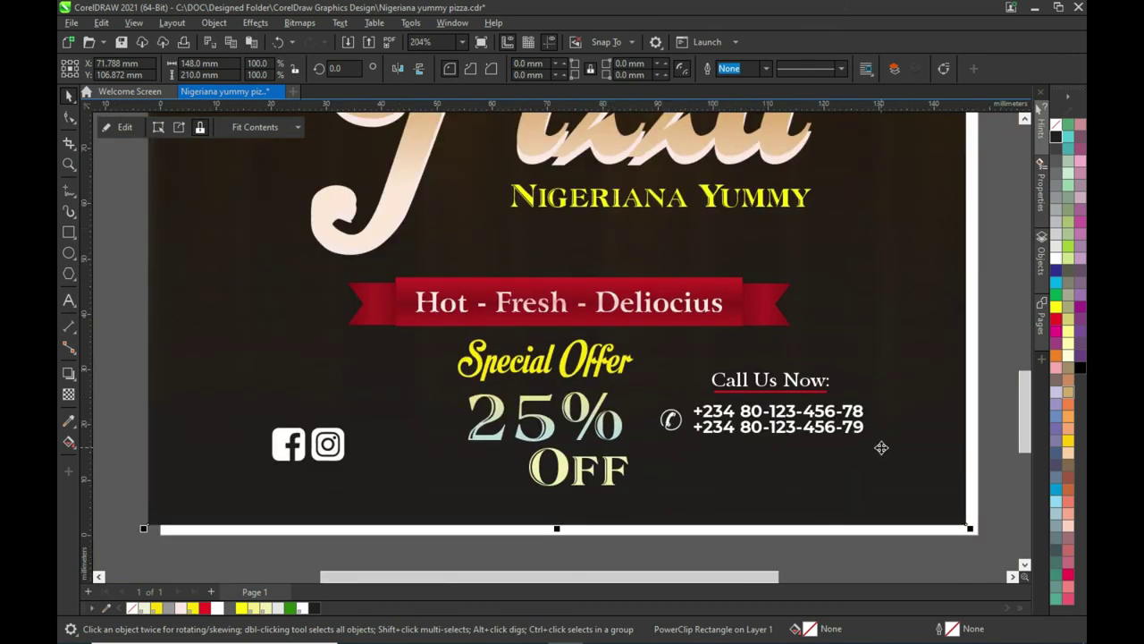
{"action": "key", "text": "ctrl+z"}
{"action": "scroll", "coordinate": [731, 433], "scroll_direction": "up", "scroll_amount": 3}
{"action": "scroll", "coordinate": [564, 393], "scroll_direction": "up", "scroll_amount": 1}
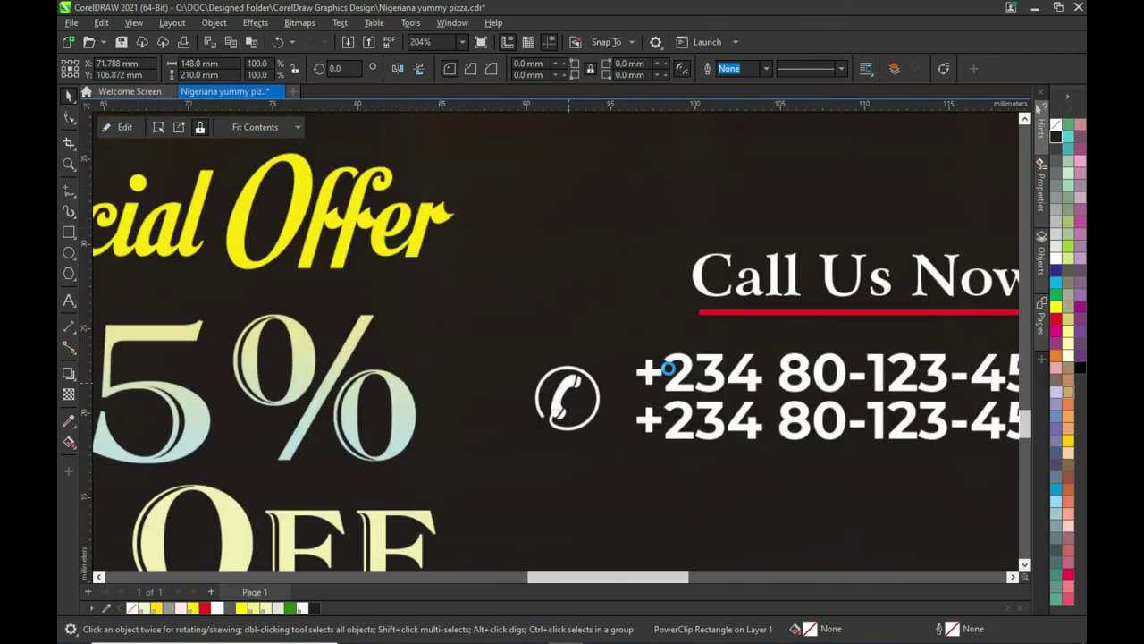
{"action": "left_click", "coordinate": [556, 402]}
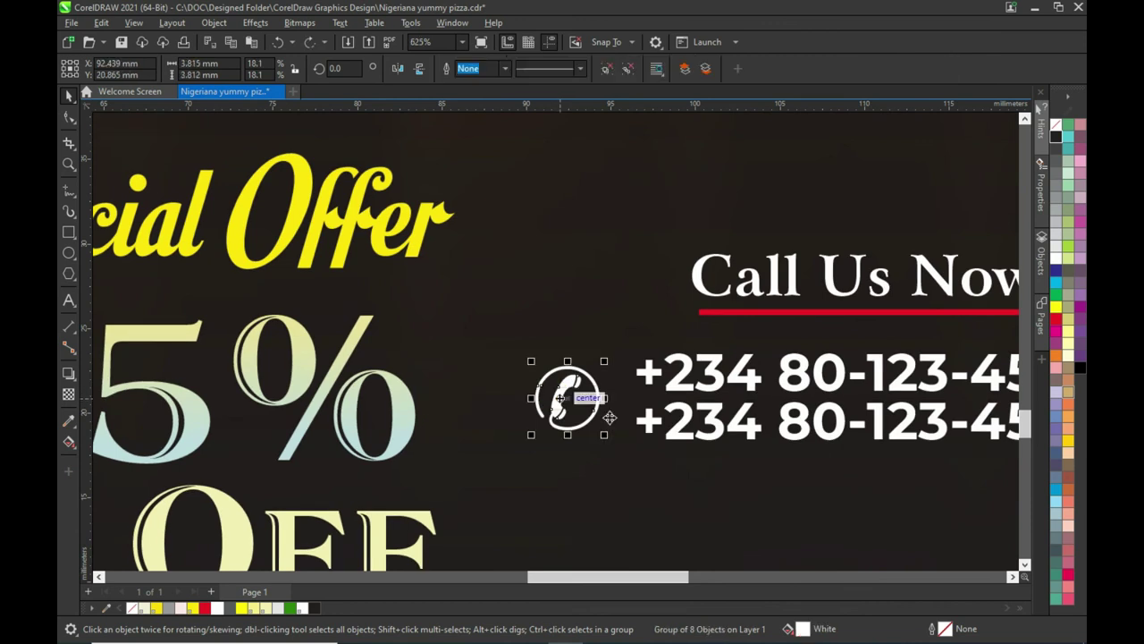
{"action": "mouse_move", "coordinate": [605, 434]}
{"action": "left_mouse_down"}
{"action": "mouse_move", "coordinate": [617, 451]}
{"action": "mouse_move", "coordinate": [659, 400]}
{"action": "left_mouse_up"}
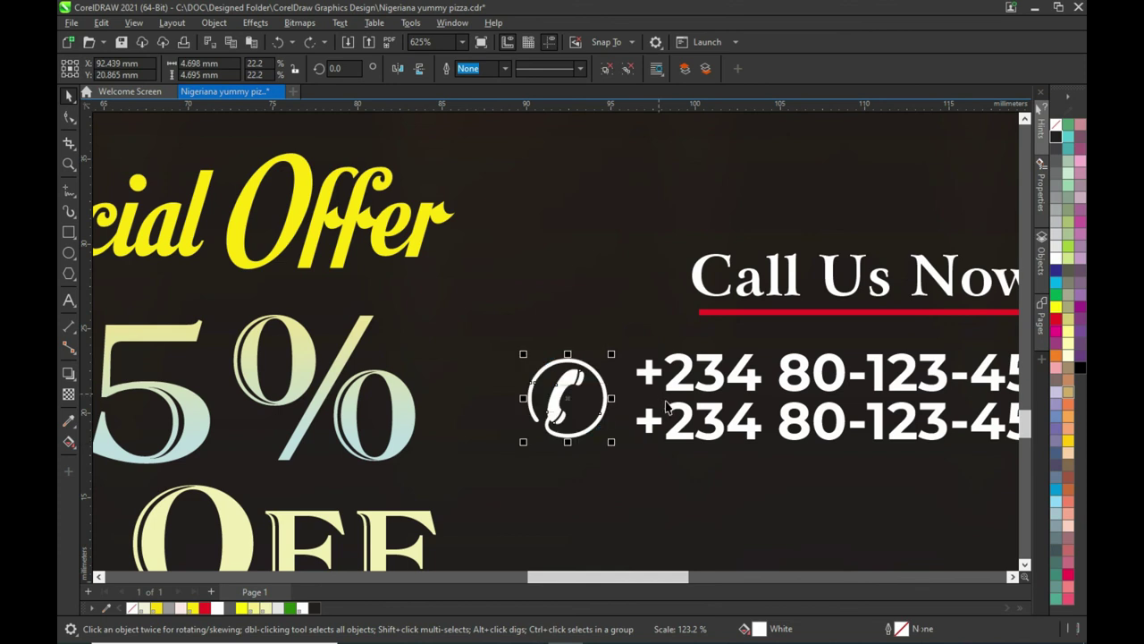
Scale up the 'Call Us Now:' heading and its red underline.
{"action": "scroll", "coordinate": [666, 407], "scroll_direction": "down", "scroll_amount": 4}
{"action": "scroll", "coordinate": [792, 408], "scroll_direction": "down", "scroll_amount": 1}
{"action": "scroll", "coordinate": [810, 493], "scroll_direction": "down", "scroll_amount": 1}
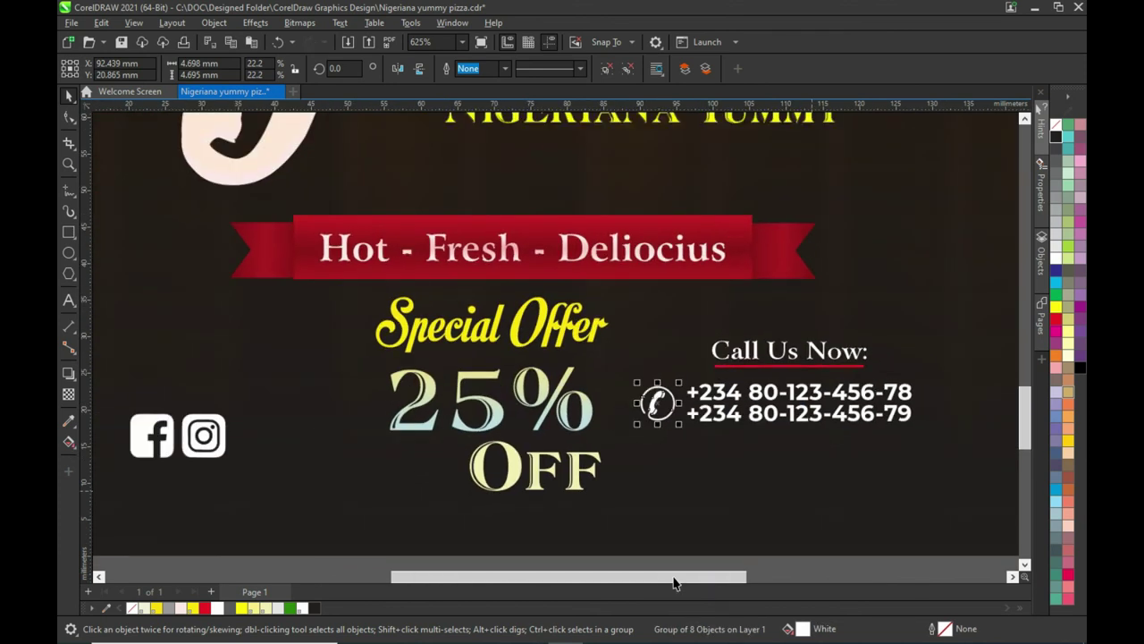
{"action": "left_click_drag", "start_coordinate": [675, 582], "coordinate": [760, 582]}
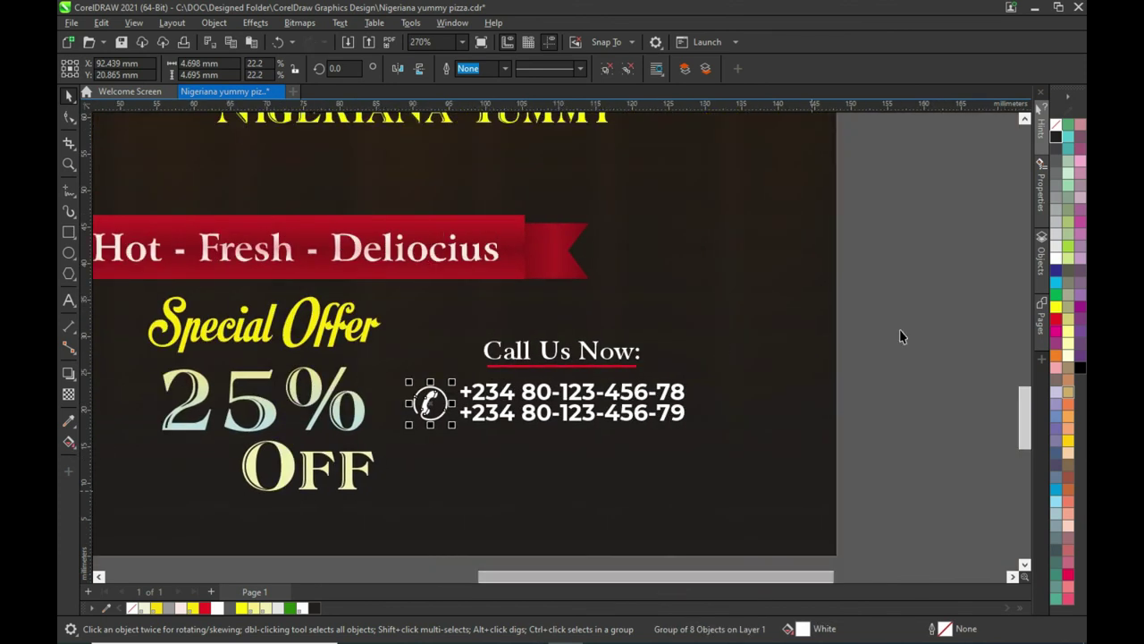
{"action": "left_click_drag", "start_coordinate": [883, 362], "coordinate": [487, 357]}
{"action": "mouse_move", "coordinate": [898, 242]}
{"action": "left_mouse_down"}
{"action": "mouse_move", "coordinate": [800, 286]}
{"action": "mouse_move", "coordinate": [424, 386]}
{"action": "mouse_move", "coordinate": [431, 379]}
{"action": "left_mouse_up"}
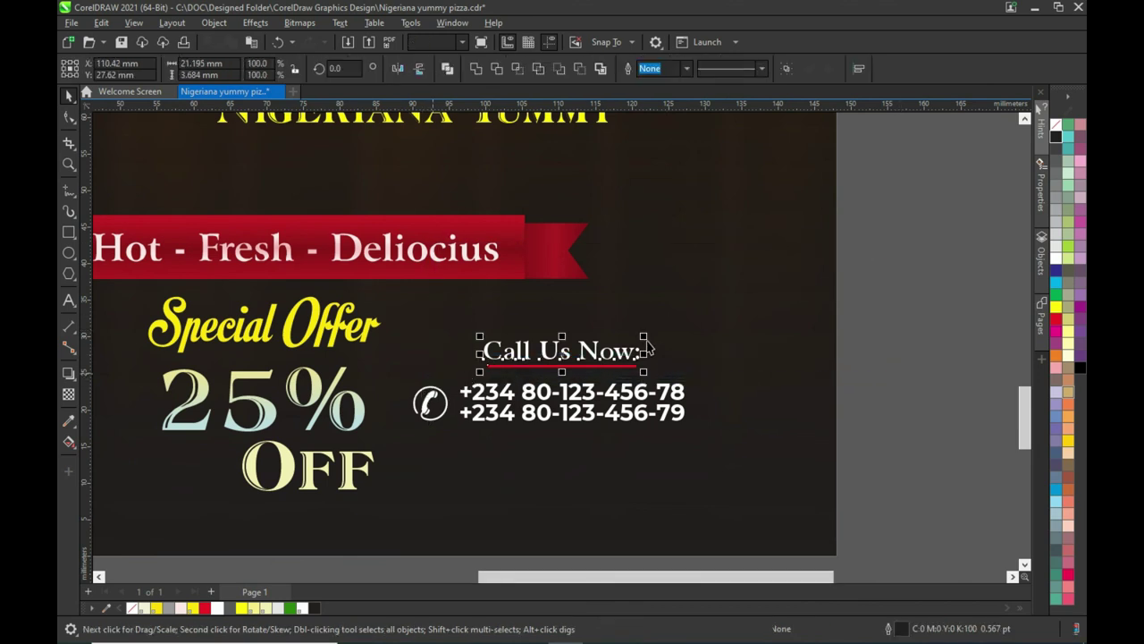
{"action": "left_click_drag", "start_coordinate": [645, 334], "coordinate": [666, 329]}
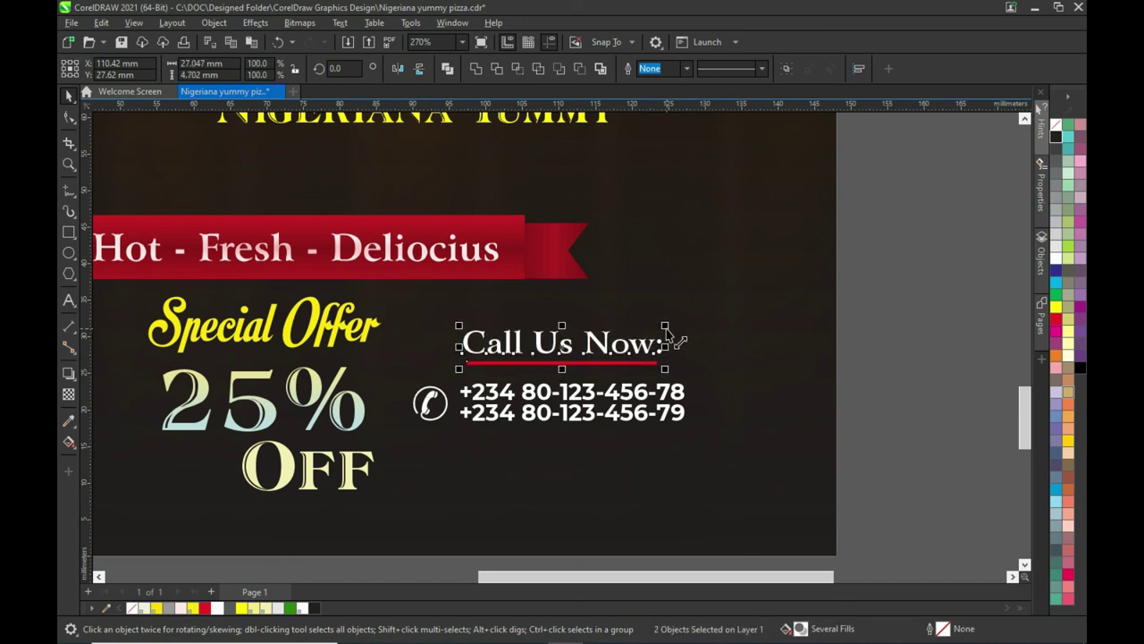
{"action": "left_click", "coordinate": [925, 335]}
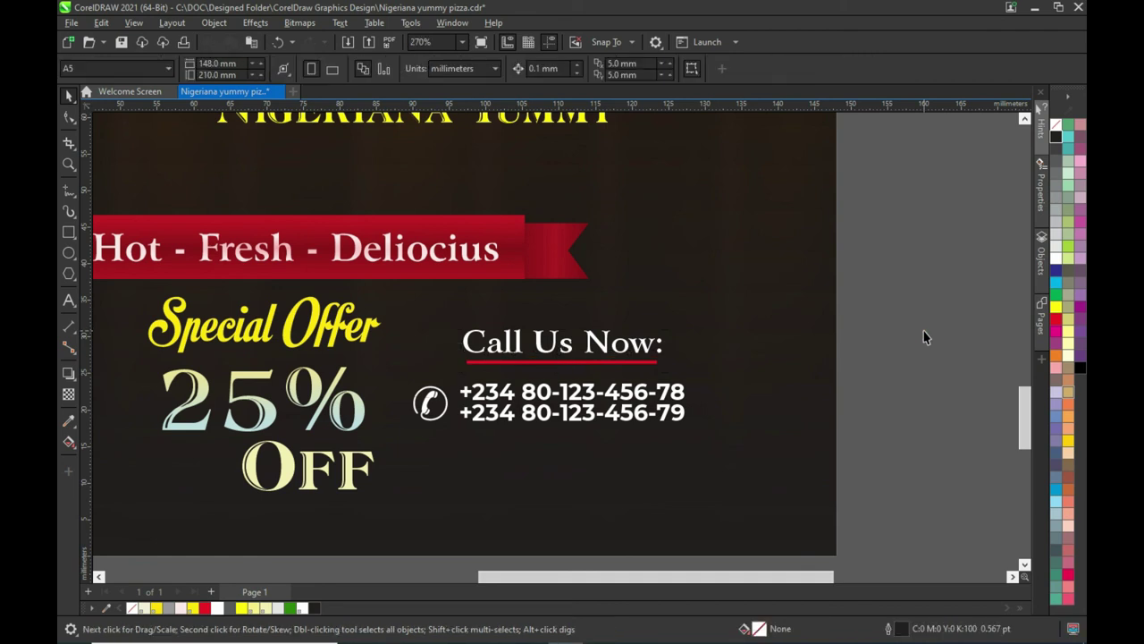
Shrink the two phone-number lines to roughly 96% of their size.
{"action": "key", "text": "shift+F4"}
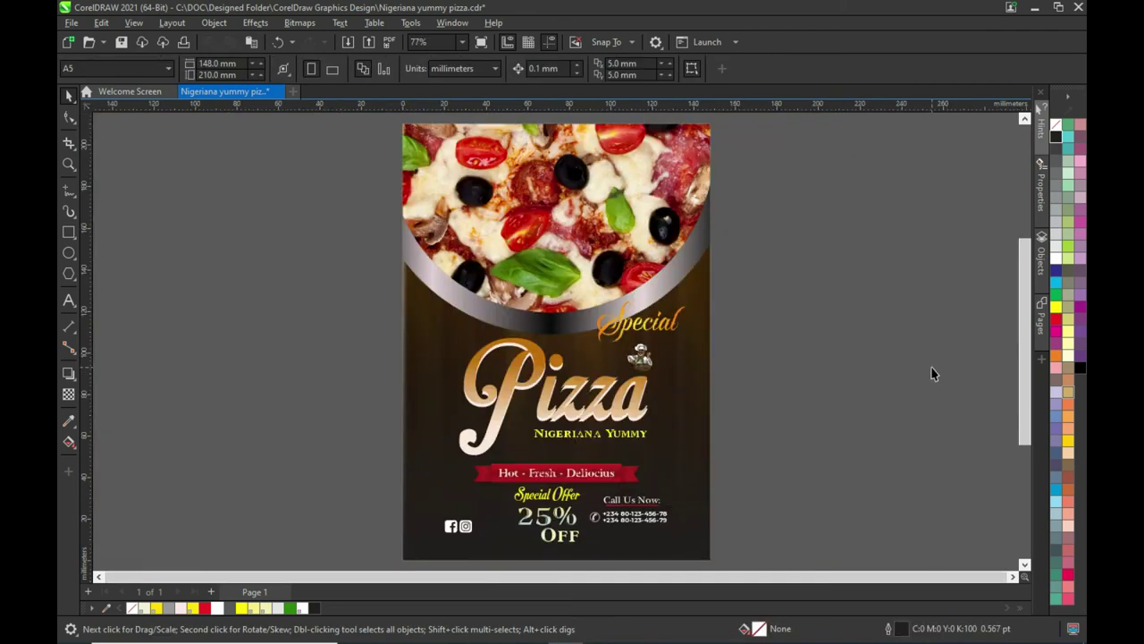
{"action": "left_click", "coordinate": [913, 369]}
{"action": "scroll", "coordinate": [645, 542], "scroll_direction": "up", "scroll_amount": 2}
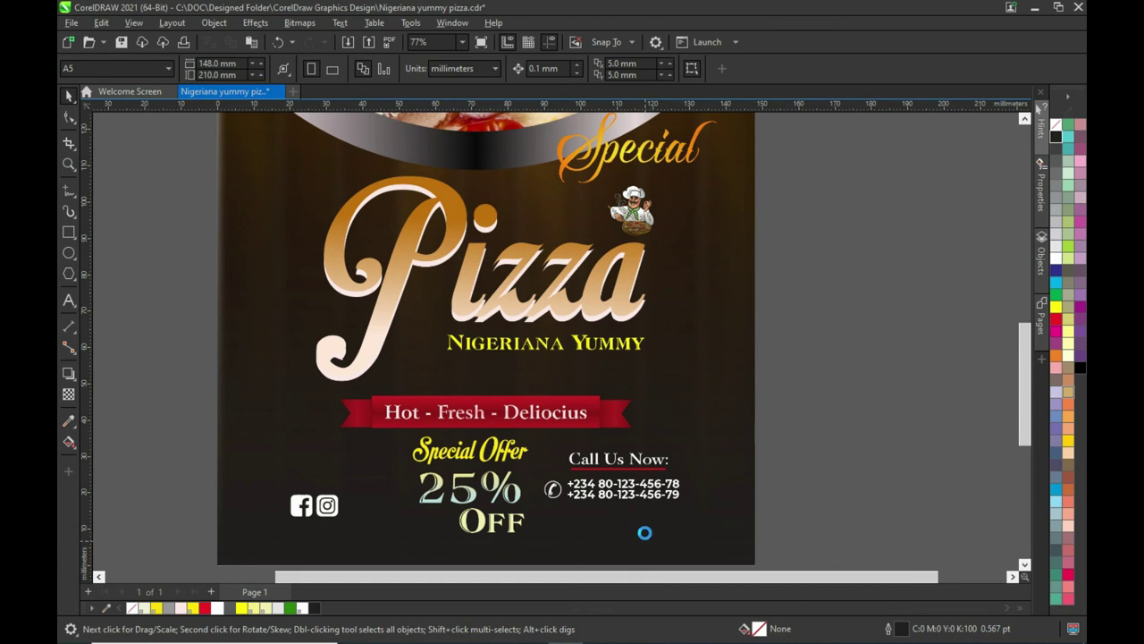
{"action": "scroll", "coordinate": [663, 488], "scroll_direction": "up", "scroll_amount": 1}
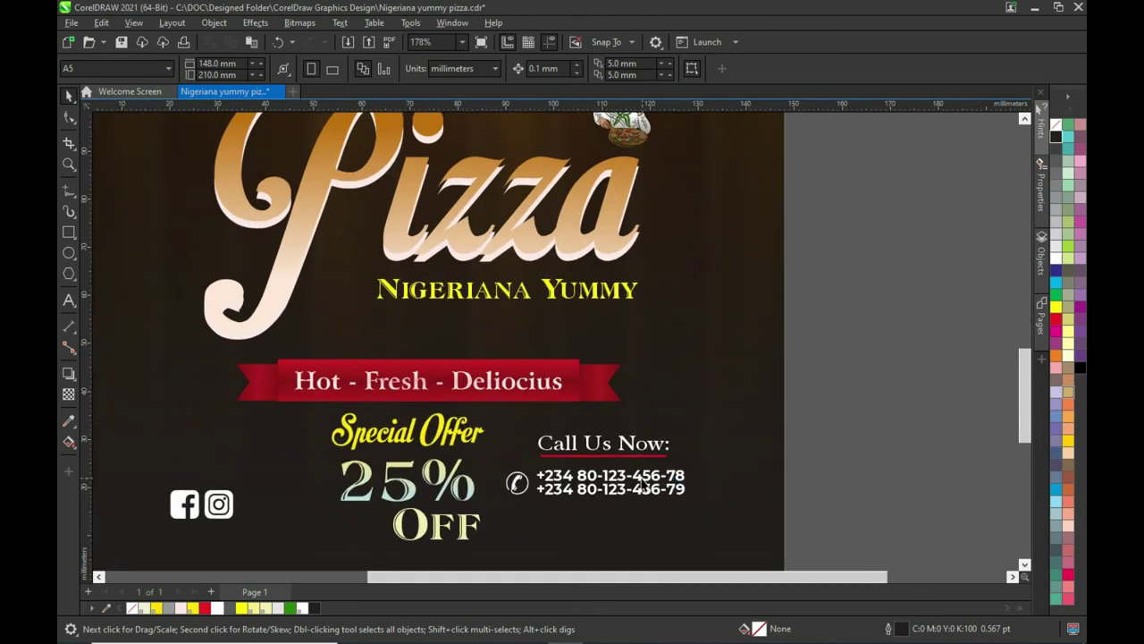
{"action": "left_click", "coordinate": [871, 516]}
{"action": "left_click_drag", "start_coordinate": [824, 533], "coordinate": [527, 458]}
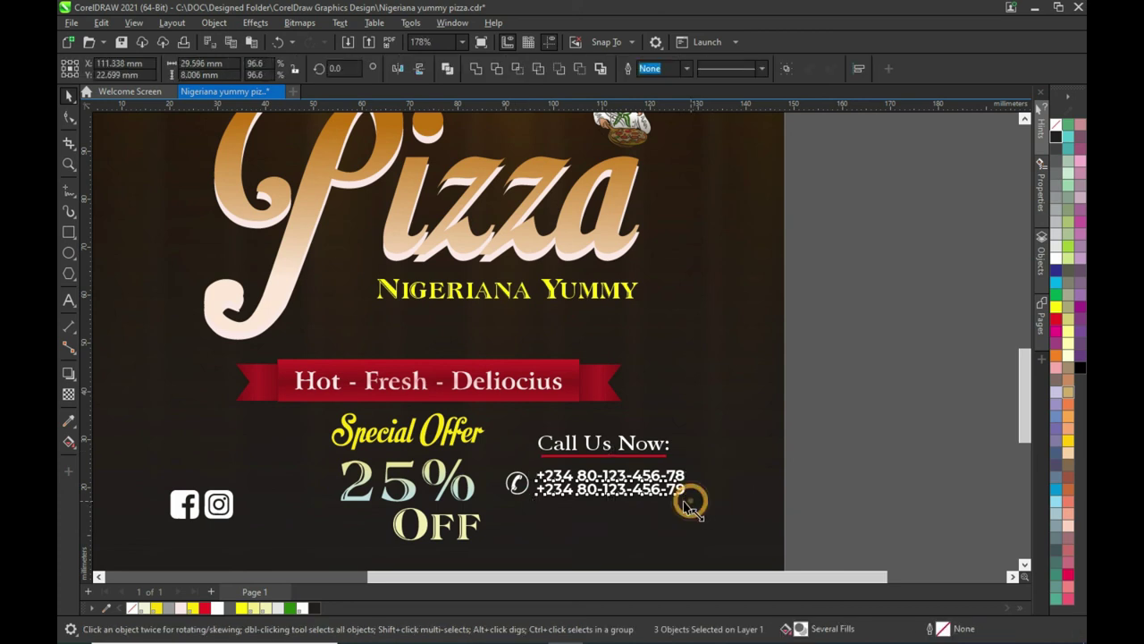
{"action": "left_click_drag", "start_coordinate": [683, 503], "coordinate": [683, 502]}
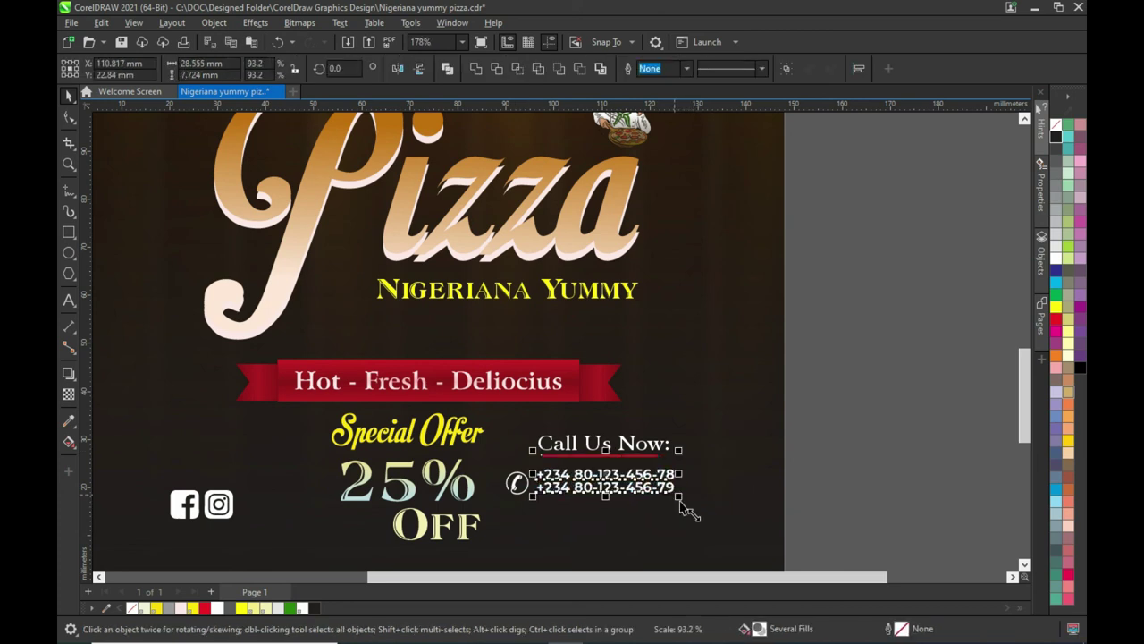
{"action": "left_click", "coordinate": [869, 461]}
Check the resized phone-number text against the whole flyer page.
{"action": "left_click_drag", "start_coordinate": [845, 525], "coordinate": [528, 456]}
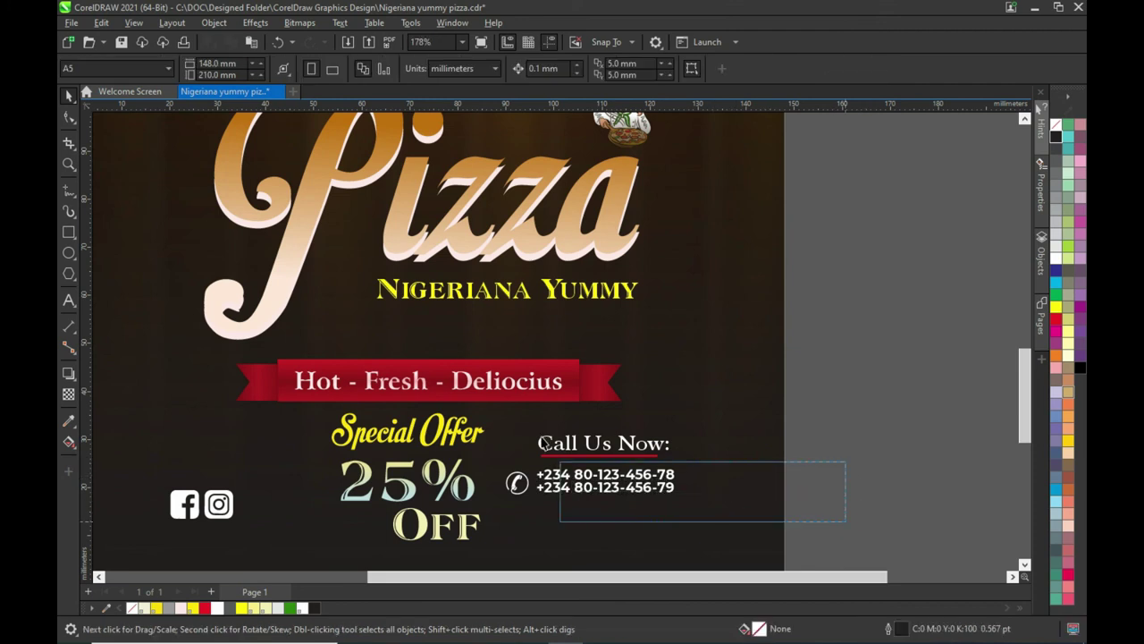
{"action": "double_click", "coordinate": [683, 475]}
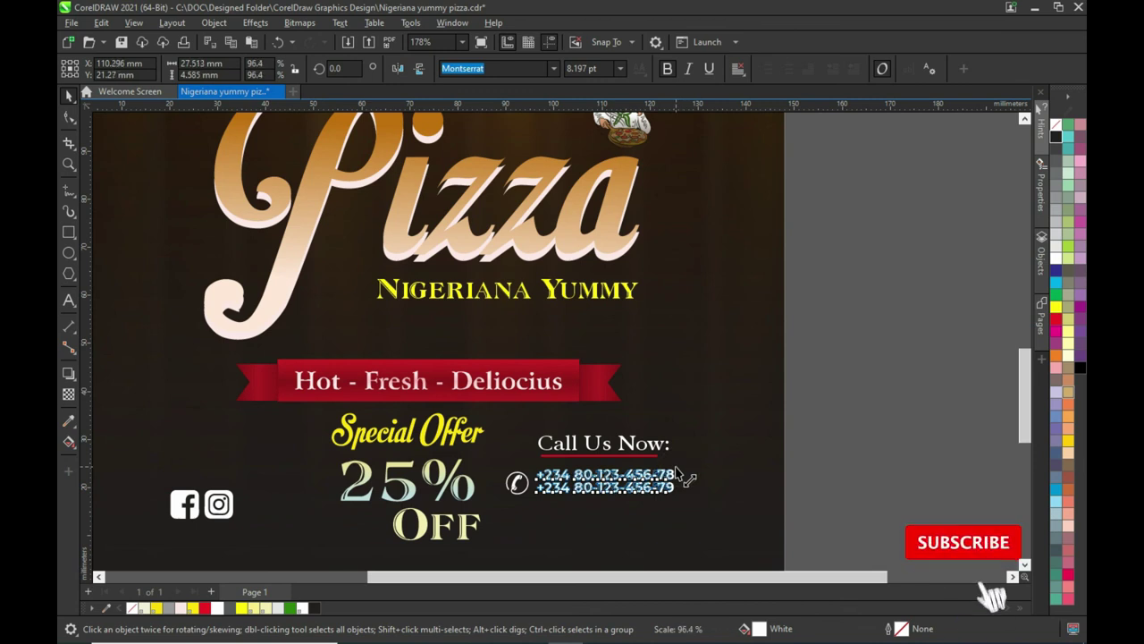
{"action": "left_click", "coordinate": [867, 472]}
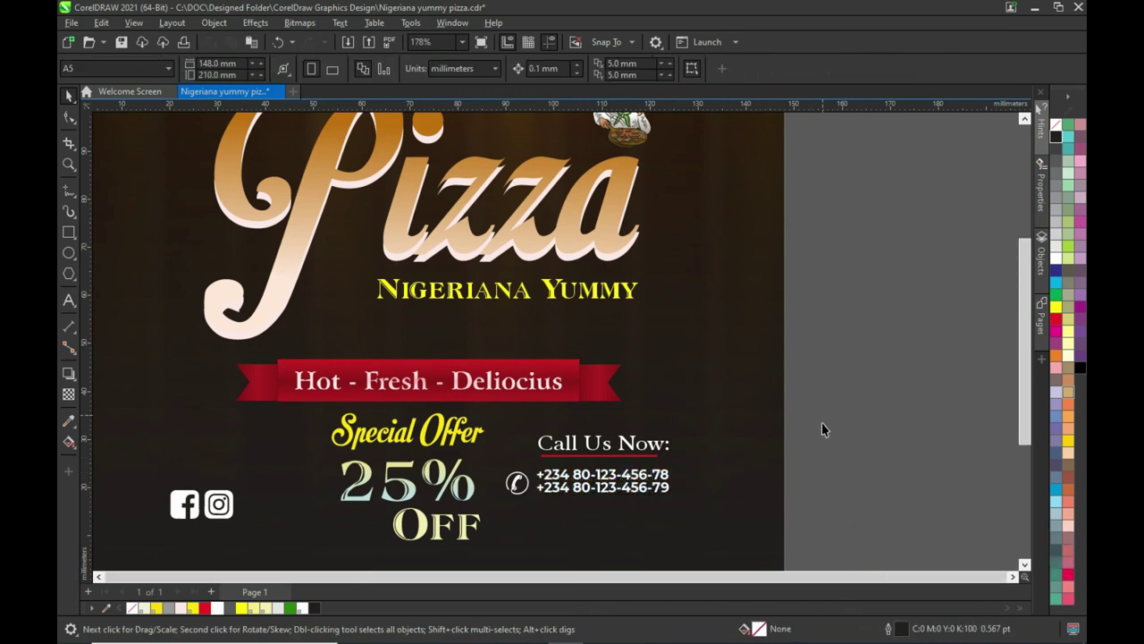
{"action": "key", "text": "shift+F4"}
{"action": "left_click", "coordinate": [649, 520]}
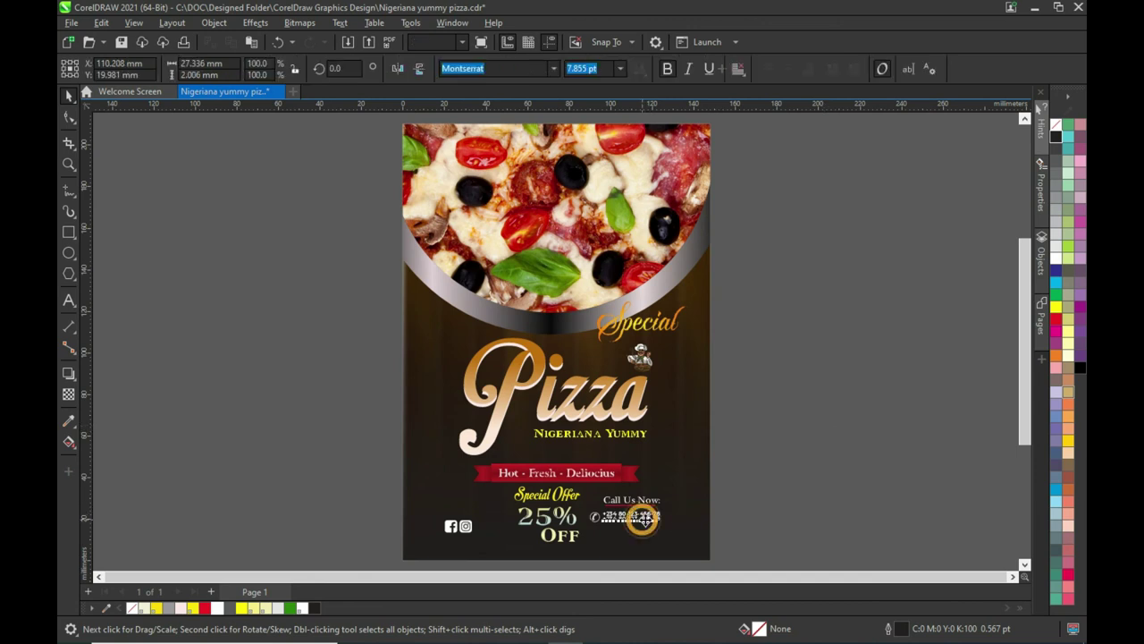
{"action": "left_click", "coordinate": [796, 516]}
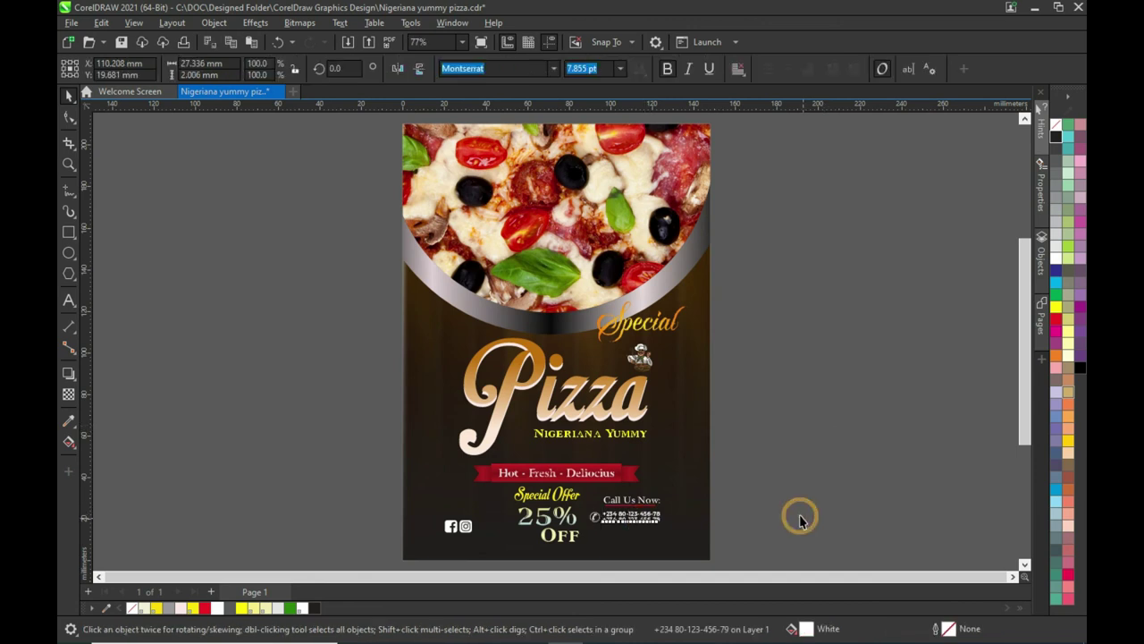